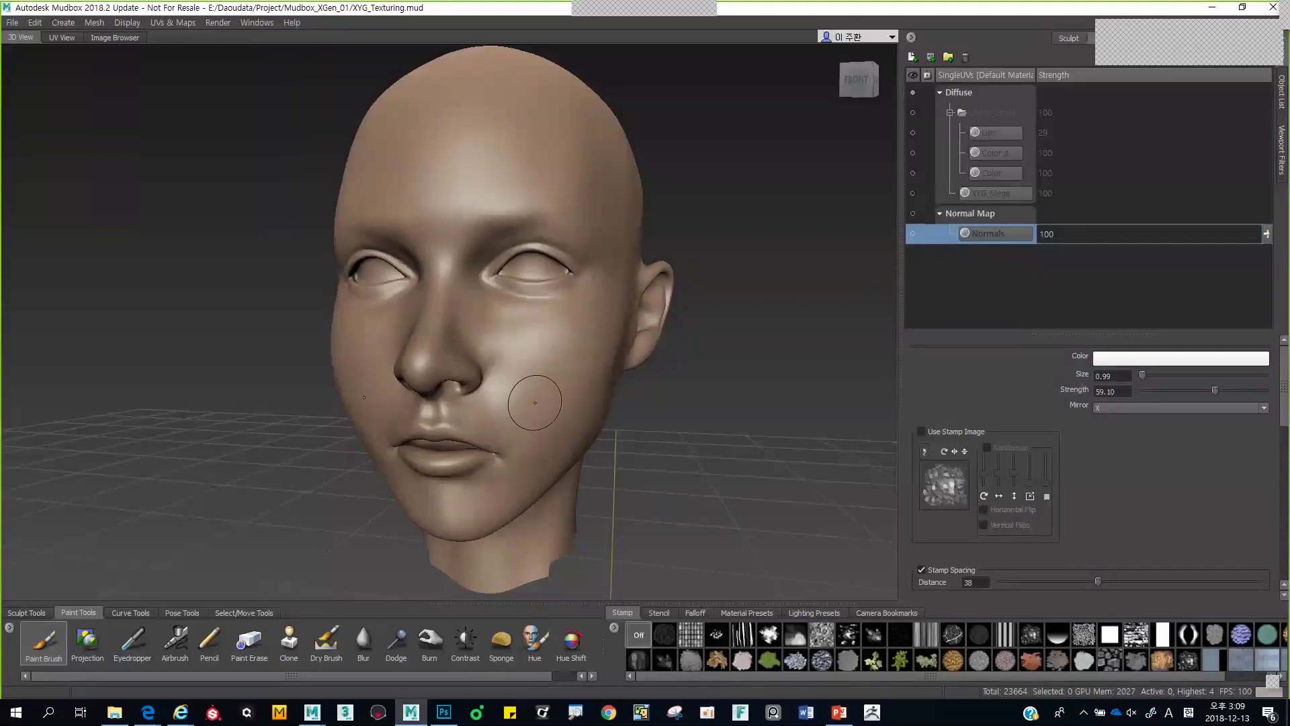
pyautogui.moveTo(533, 396)
pyautogui.keyDown('alt'); pyautogui.mouseDown()
pyautogui.moveTo(444, 374)
pyautogui.moveTo(455, 402)
pyautogui.mouseUp(); pyautogui.keyUp('alt')
pyautogui.scroll(1, 443, 373)
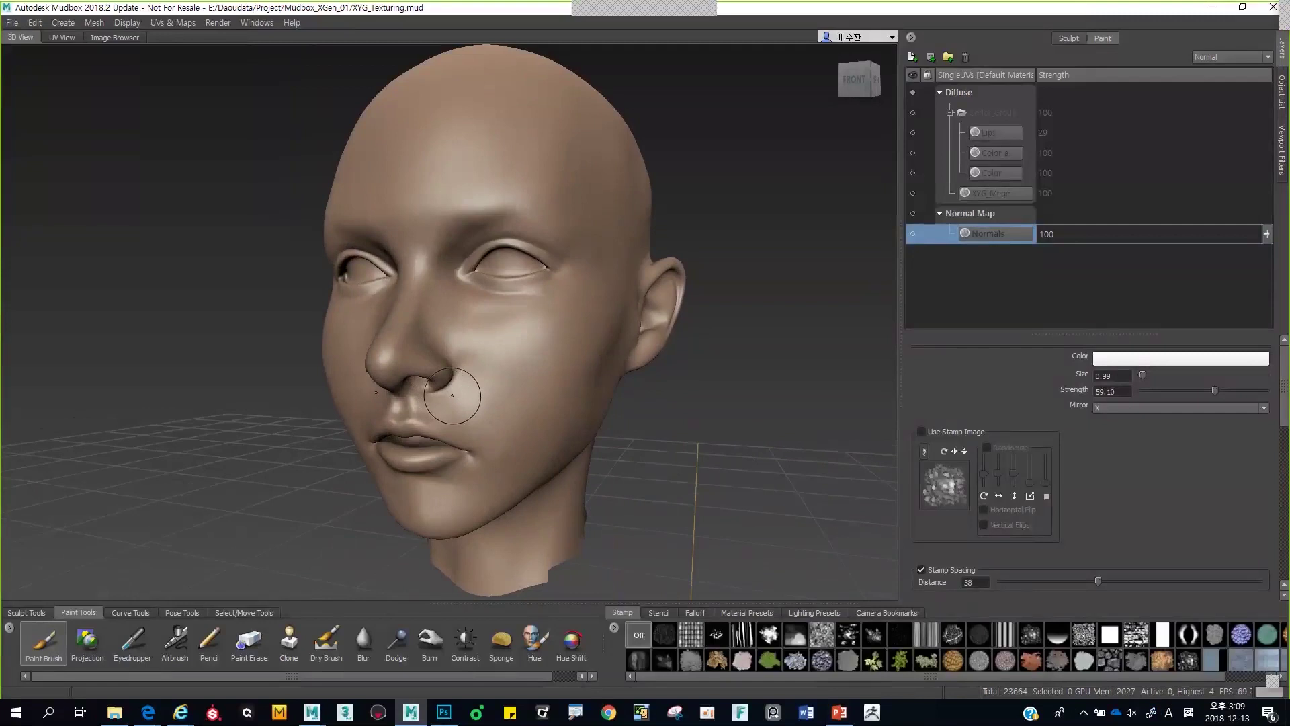
pyautogui.moveTo(452, 395)
pyautogui.keyDown('alt'); pyautogui.mouseDown()
pyautogui.moveTo(510, 363)
pyautogui.moveTo(498, 349)
pyautogui.moveTo(536, 329)
pyautogui.moveTo(499, 345)
pyautogui.mouseUp(); pyautogui.keyUp('alt')
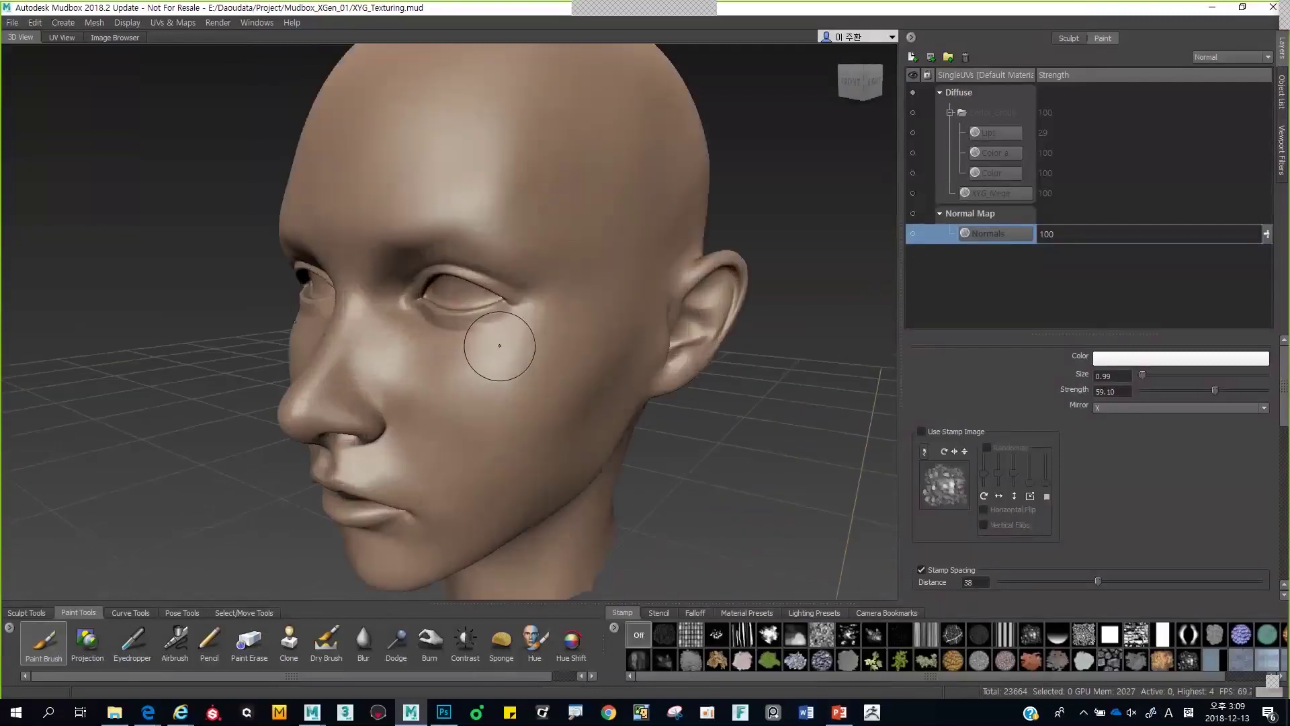
pyautogui.moveTo(586, 327)
pyautogui.keyDown('alt'); pyautogui.mouseDown()
pyautogui.moveTo(533, 311)
pyautogui.moveTo(545, 319)
pyautogui.mouseUp(); pyautogui.keyUp('alt')
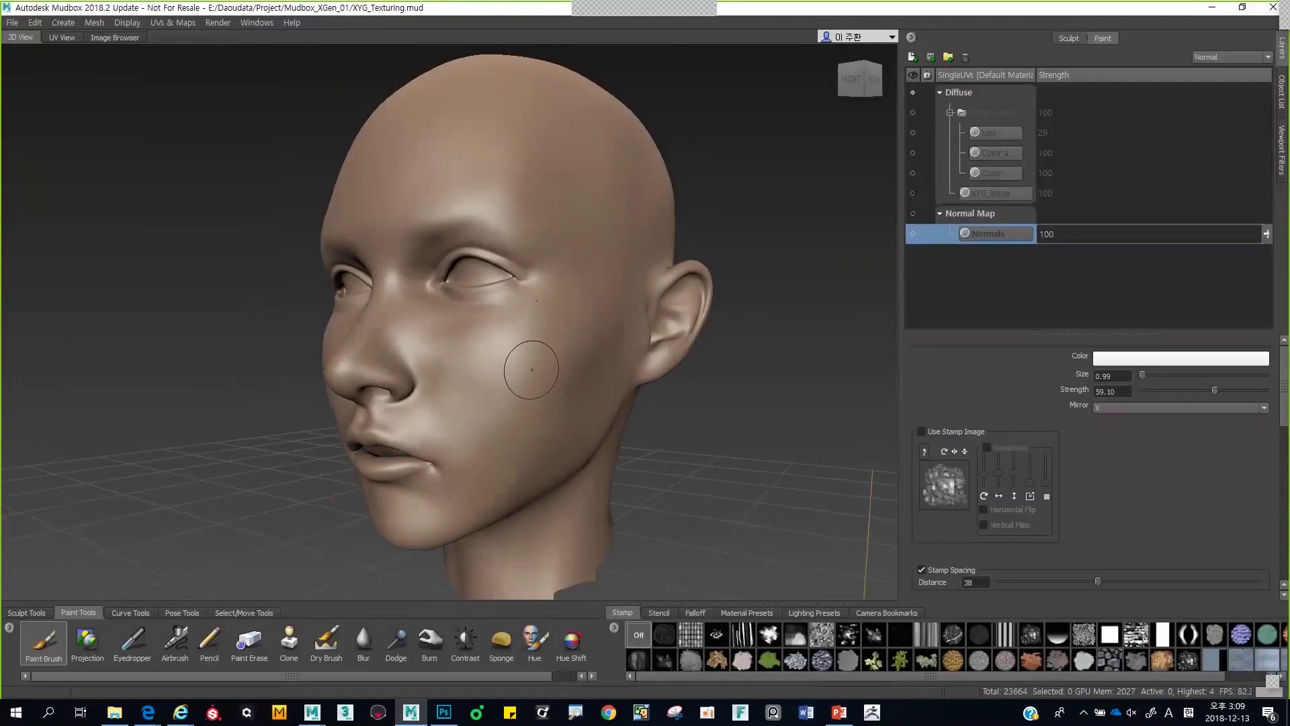
# - Look through the sculpt, paint, curve, pose and select/move tool sets and the stamp and stencil collections
pyautogui.click(29, 615)
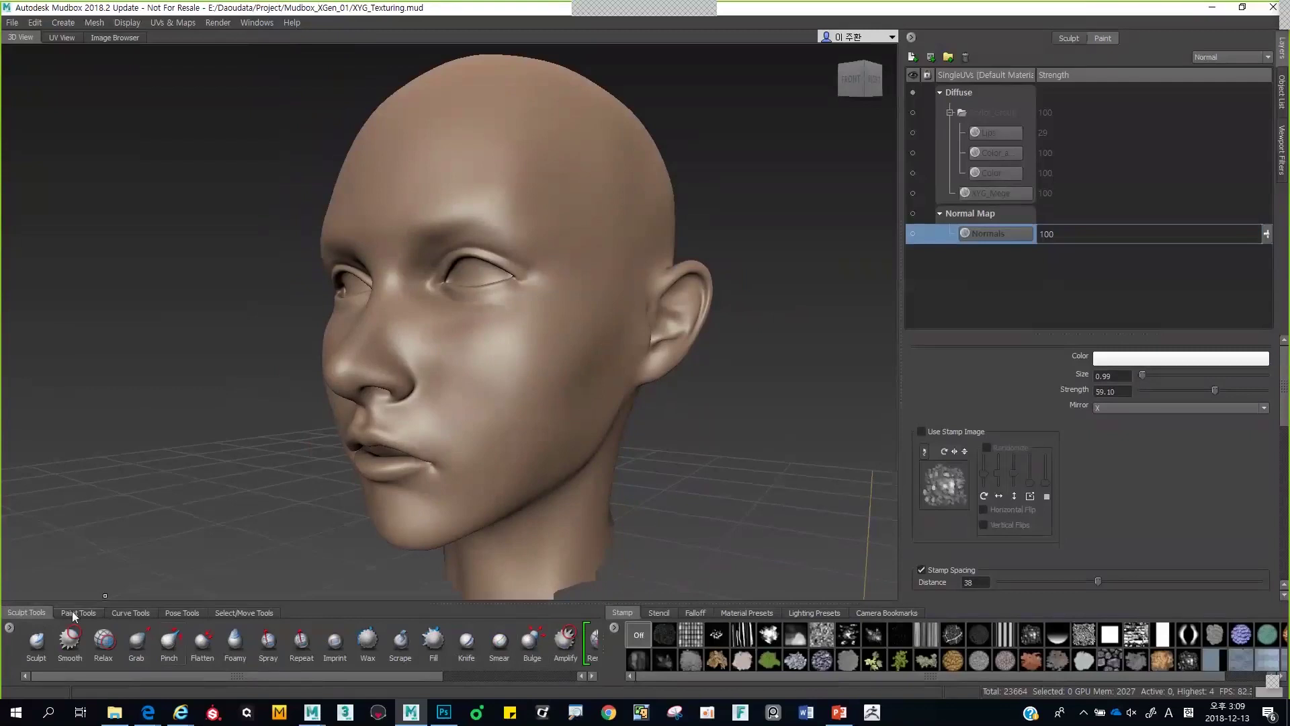
pyautogui.click(73, 612)
pyautogui.click(24, 613)
pyautogui.click(75, 610)
pyautogui.click(136, 610)
pyautogui.click(168, 610)
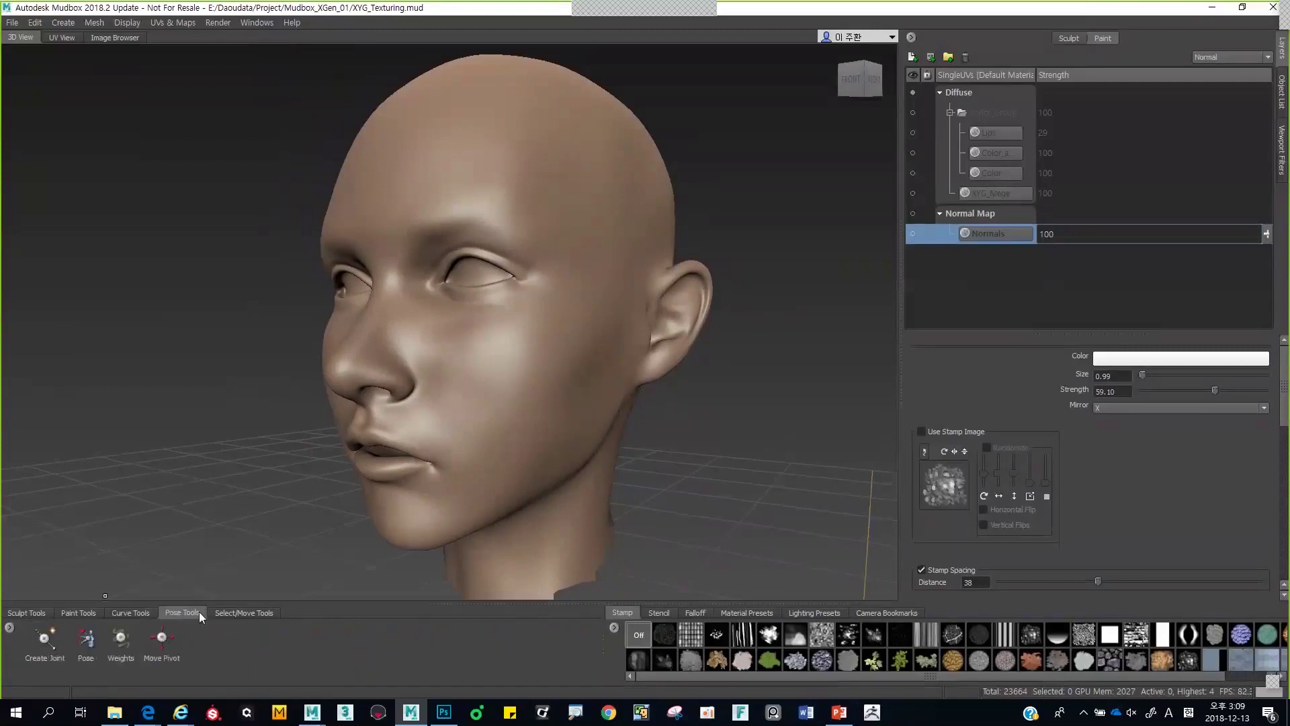
pyautogui.click(220, 611)
pyautogui.click(27, 611)
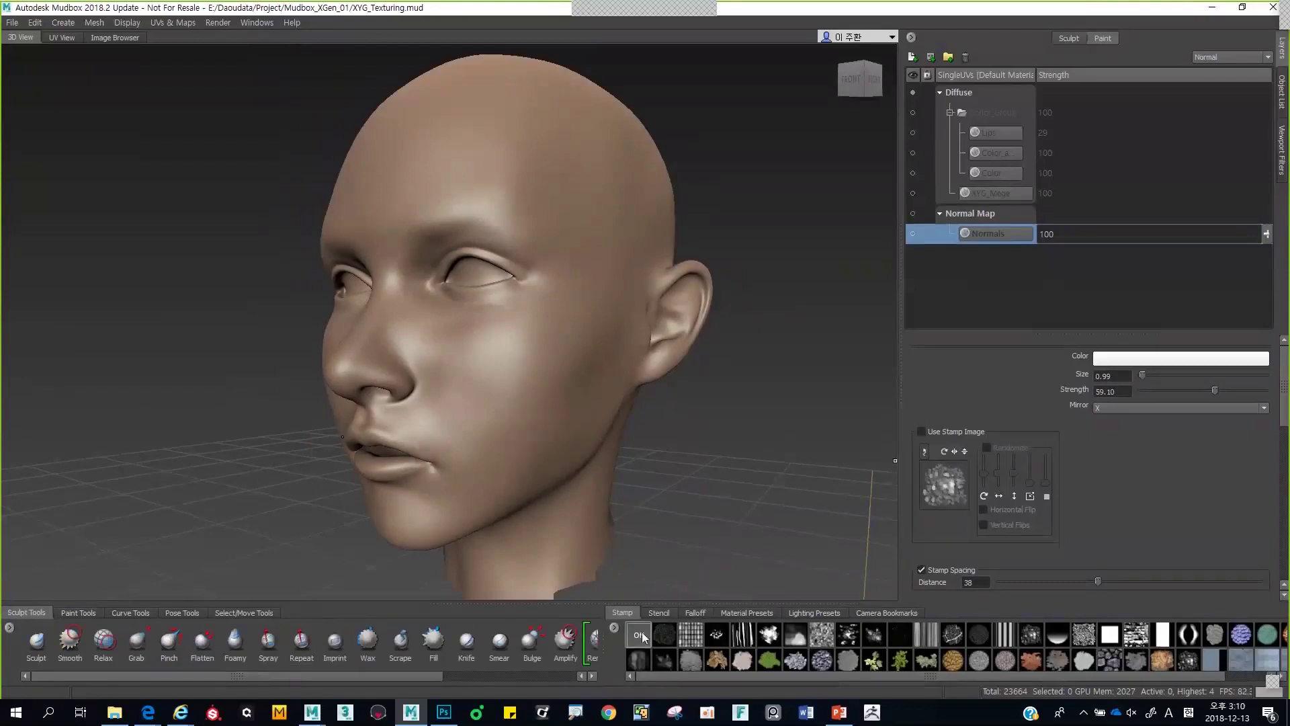
pyautogui.click(695, 612)
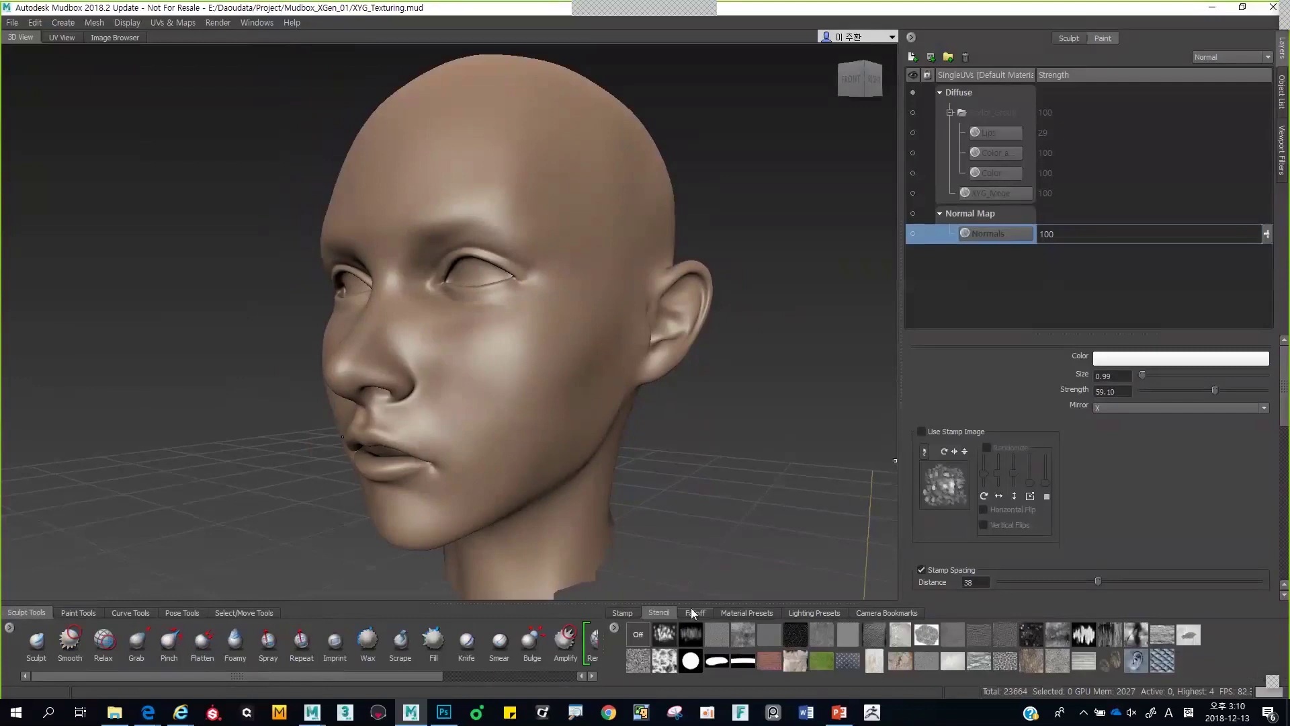
pyautogui.click(621, 615)
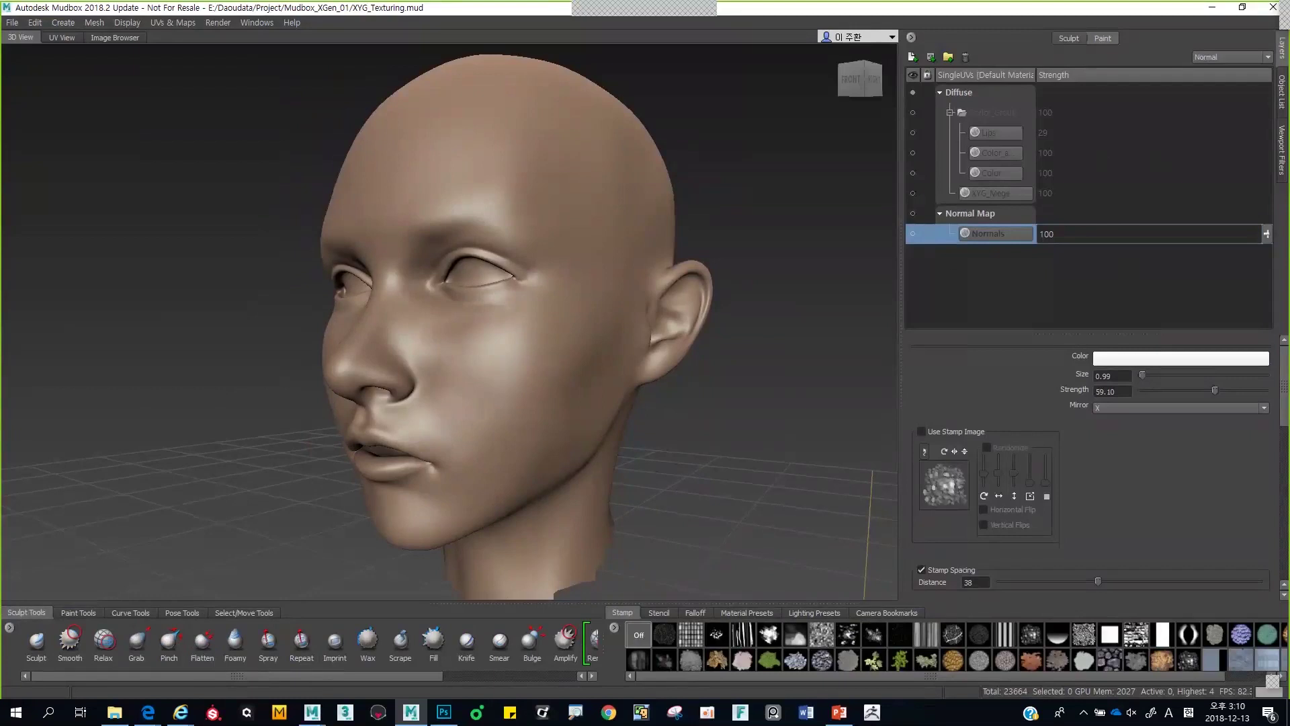
pyautogui.click(94, 22)
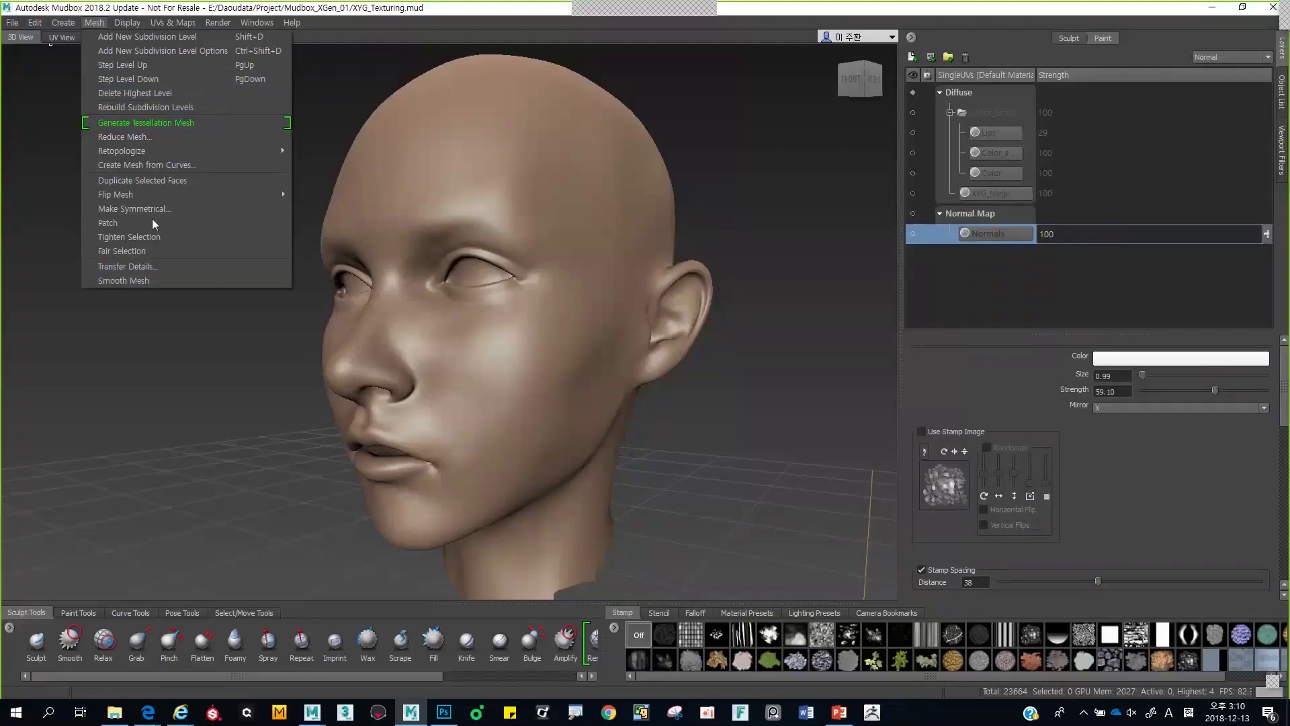
pyautogui.moveTo(136, 26)
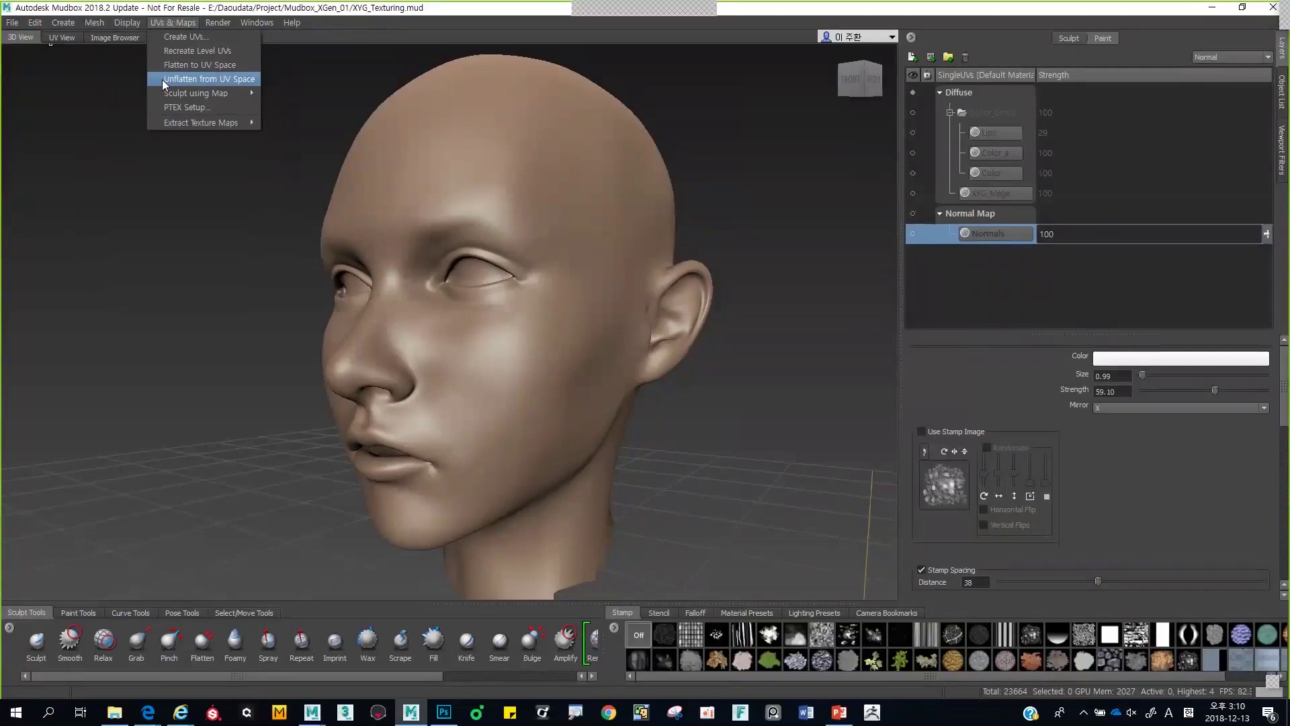
pyautogui.moveTo(196, 93)
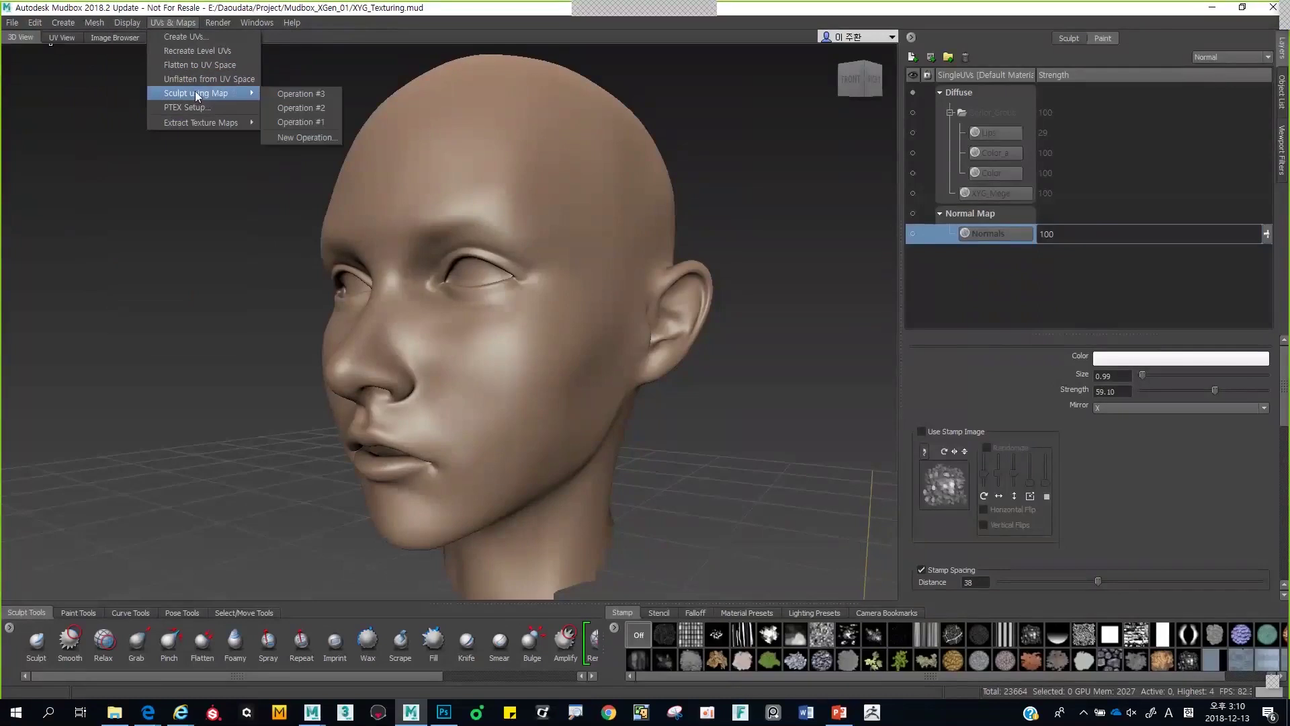
pyautogui.click(218, 22)
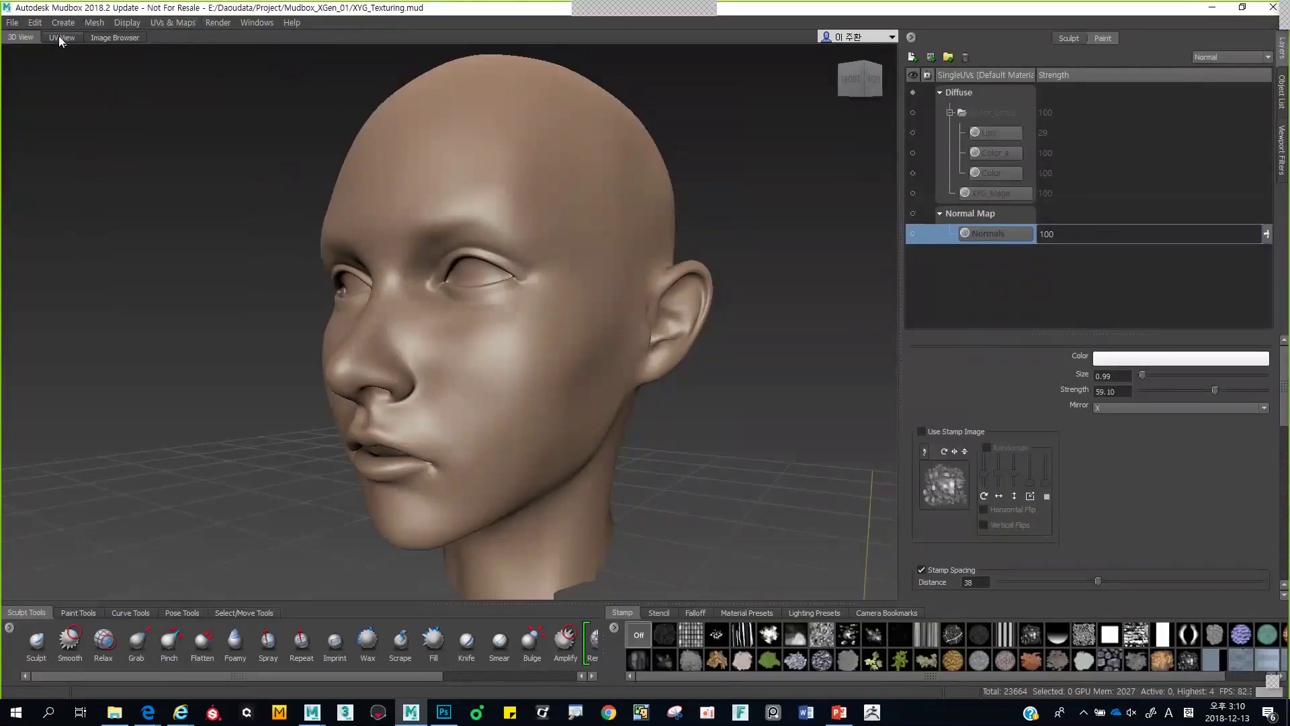
pyautogui.keyDown('alt'); pyautogui.moveTo(364, 193); pyautogui.dragTo(383, 187); pyautogui.keyUp('alt')
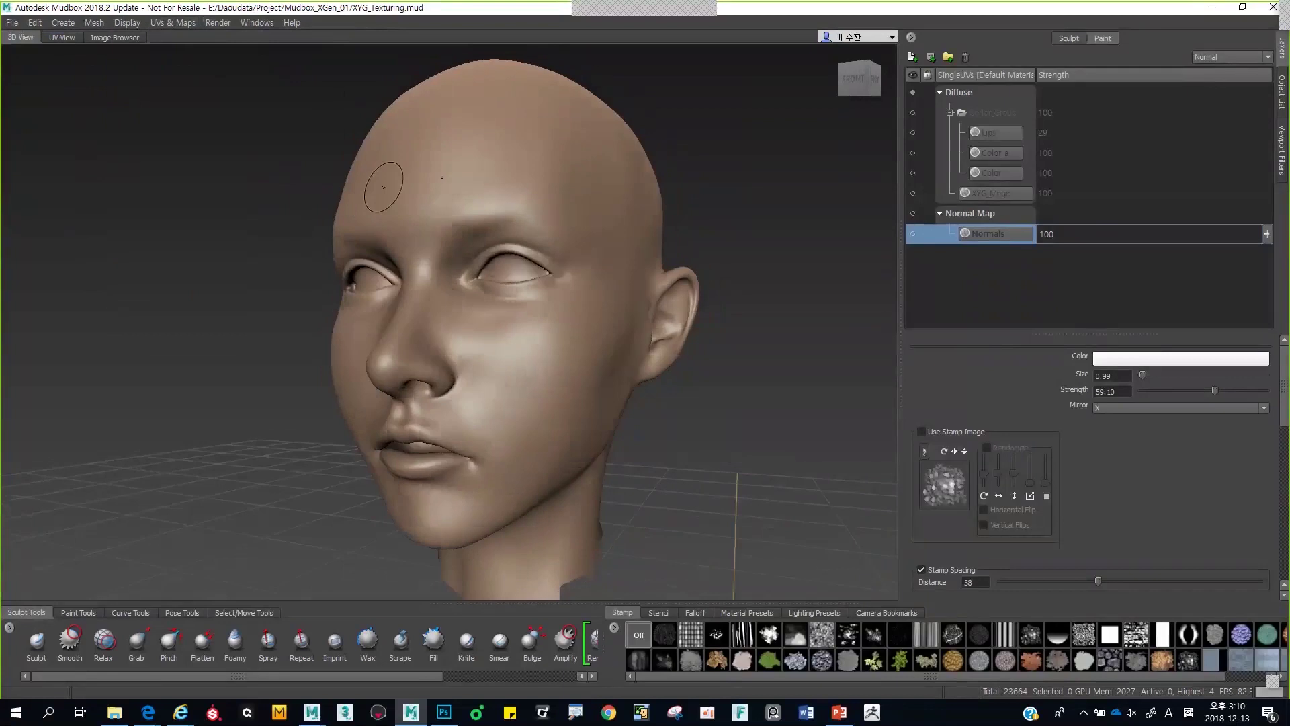
# - Examine the head's UV layout and inspect the skin detail around the eye in fullface_CP_displacement.tif
pyautogui.click(48, 38)
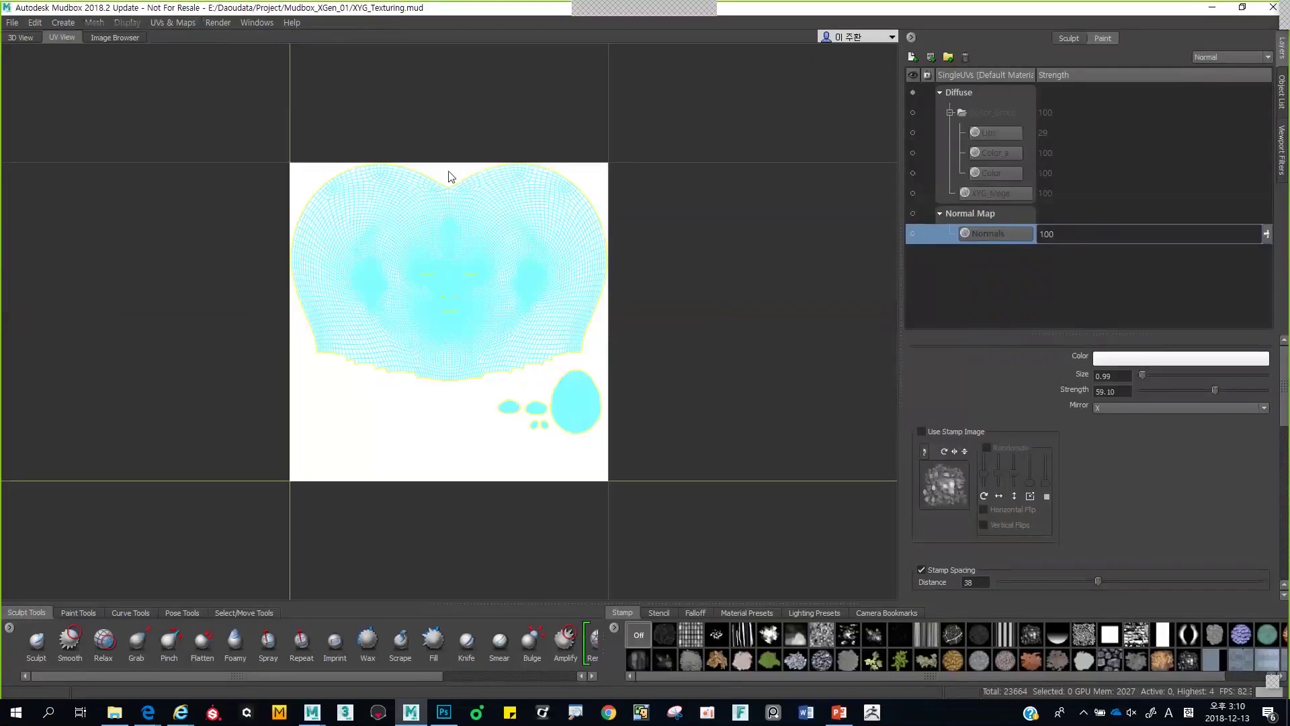
pyautogui.click(128, 39)
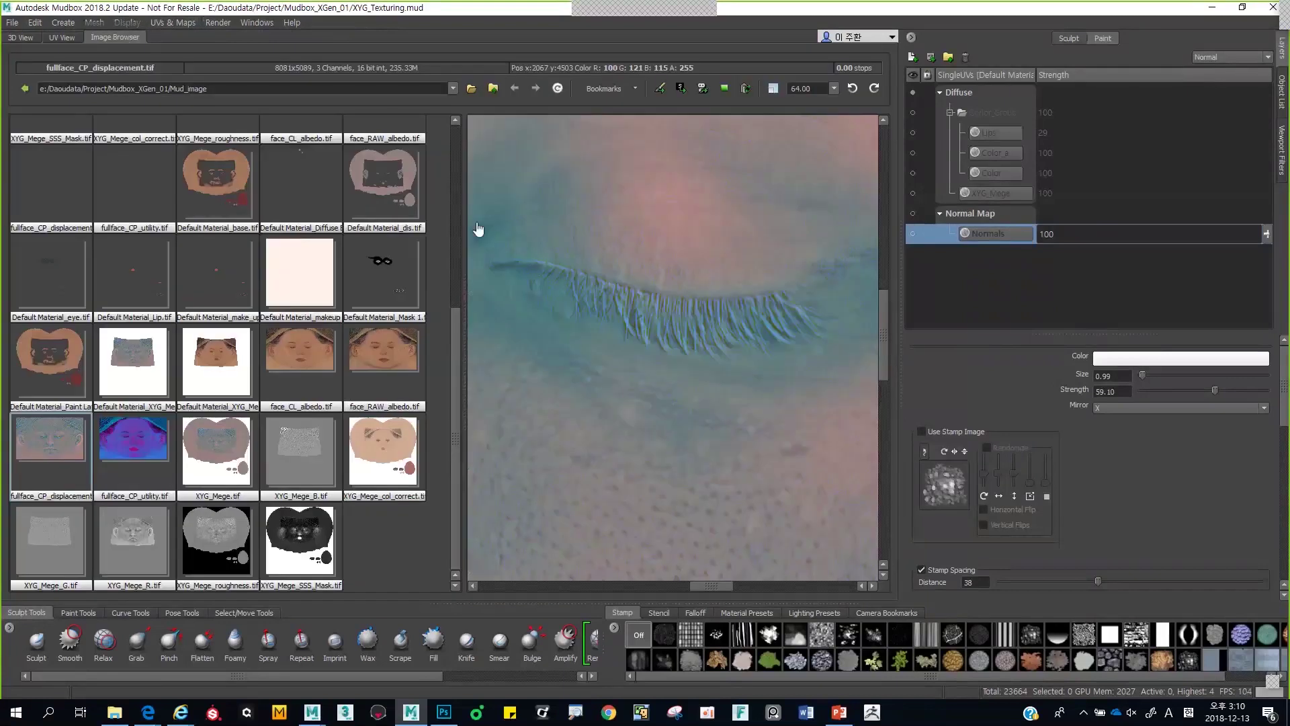
pyautogui.click(23, 38)
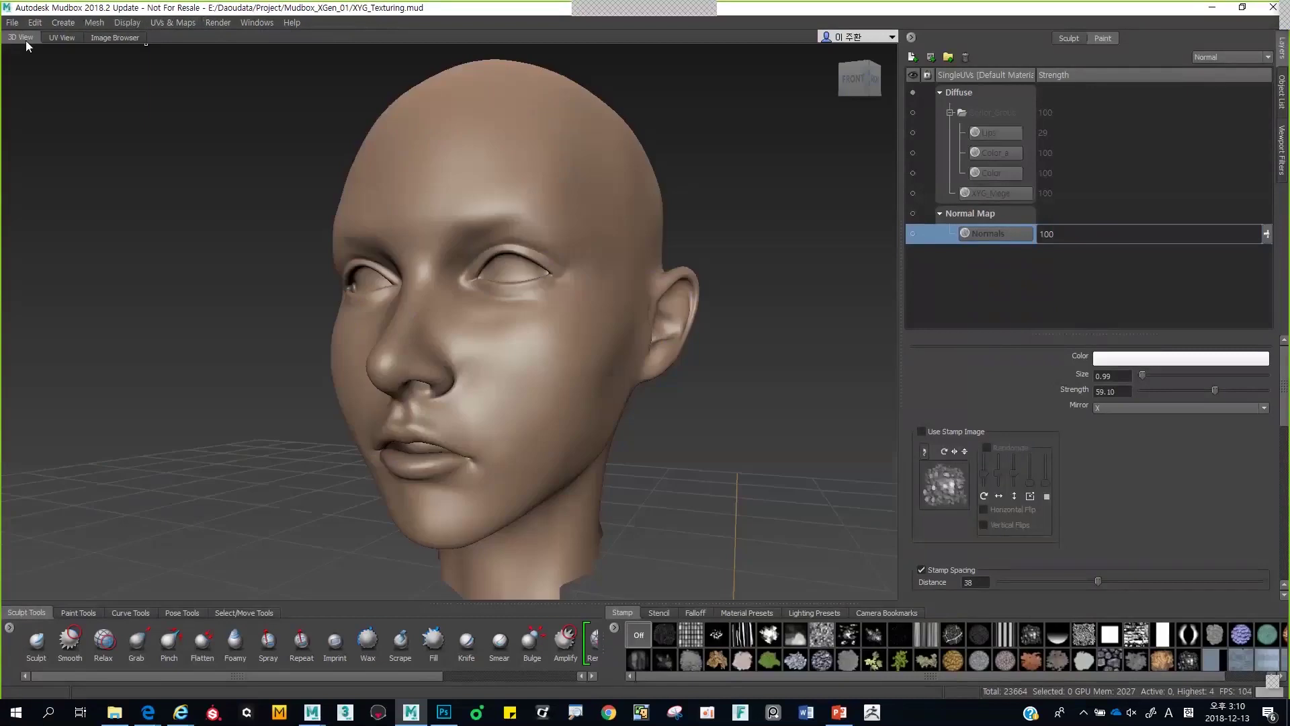
pyautogui.click(114, 37)
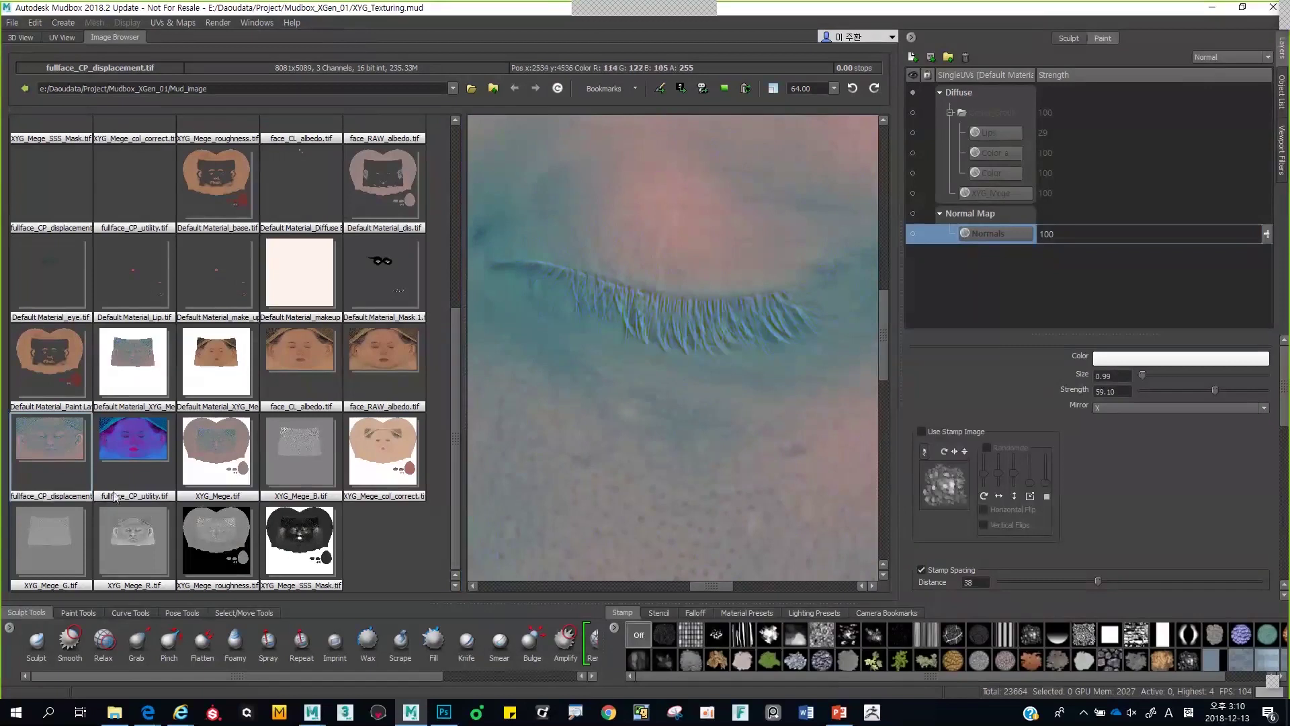
pyautogui.keyDown('alt'); pyautogui.moveTo(743, 356); pyautogui.dragTo(632, 305, button='middle'); pyautogui.keyUp('alt')
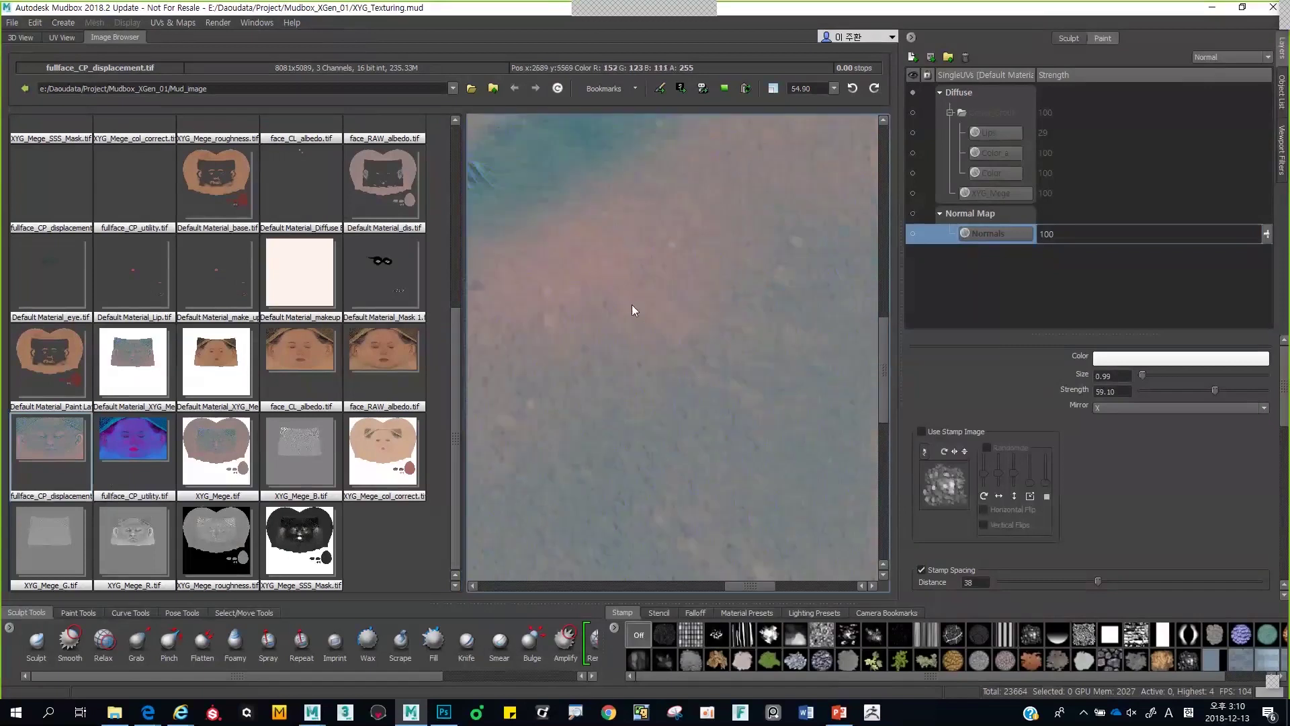
pyautogui.keyDown('alt'); pyautogui.moveTo(693, 372); pyautogui.dragTo(673, 345, button='middle'); pyautogui.keyUp('alt')
pyautogui.scroll(3, 674, 352)
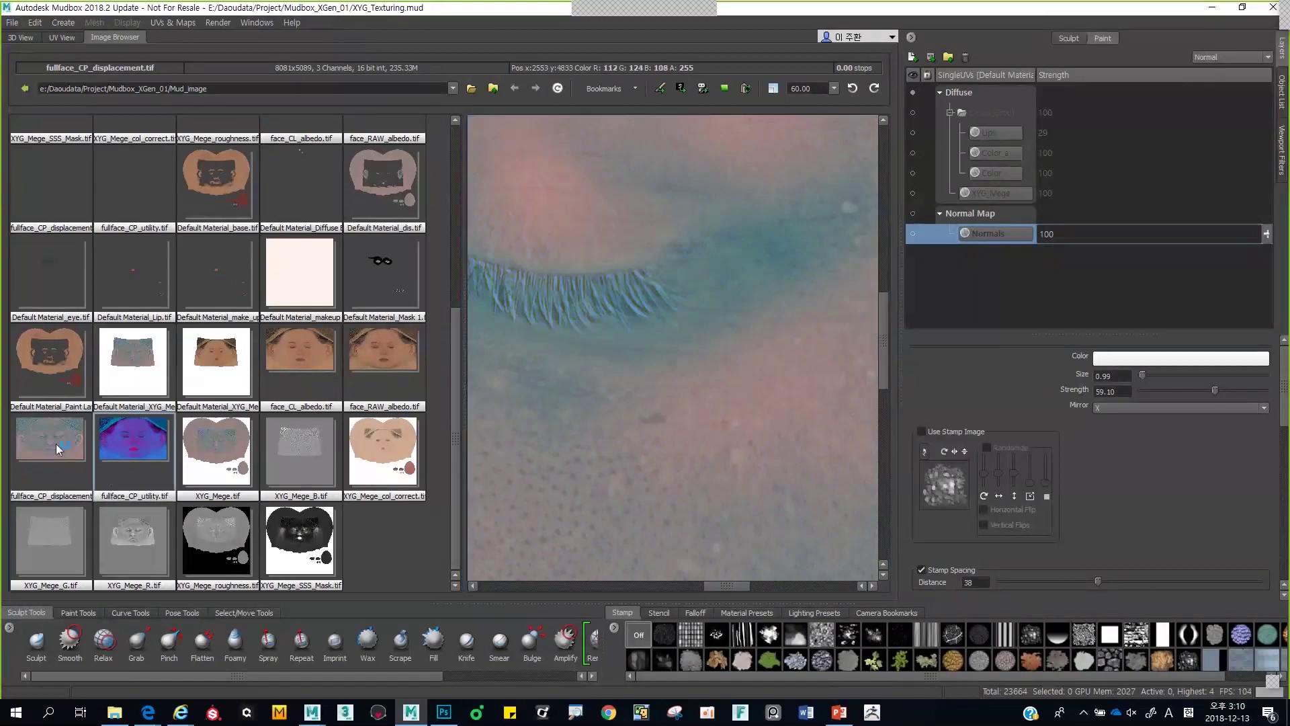
pyautogui.click(98, 418)
# - Switch to Photoshop, view the red, green and blue channels of fullface_CP_displacement.tif one at a time, and show the RGB composite again
pyautogui.click(443, 713)
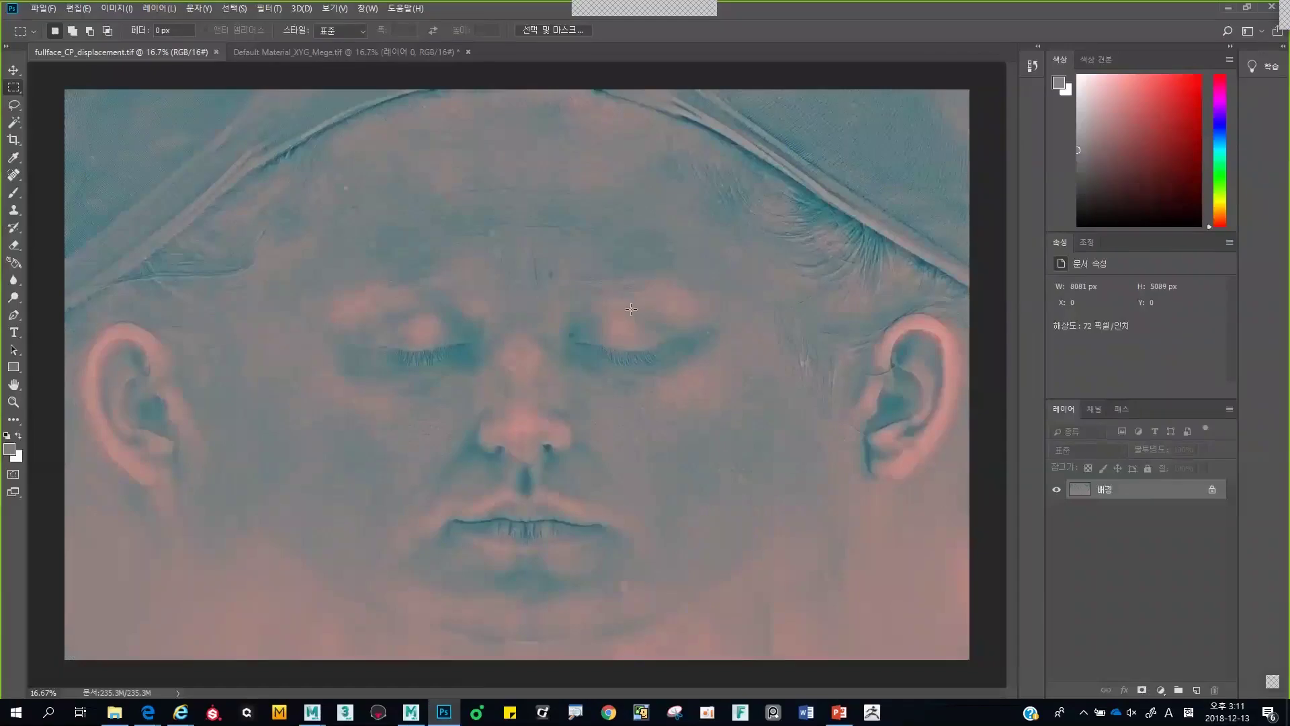
pyautogui.click(1091, 409)
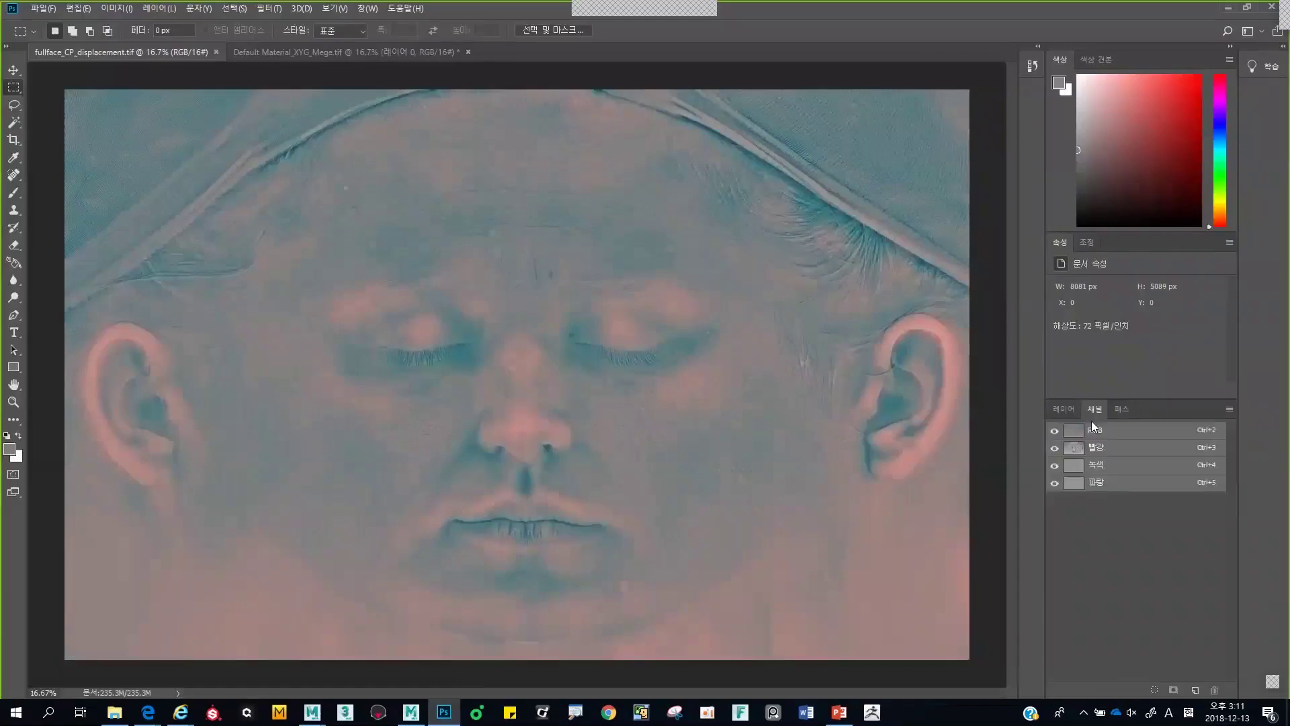
pyautogui.moveTo(1053, 462); pyautogui.dragTo(1057, 456)
pyautogui.click(1054, 448)
pyautogui.click(1055, 483)
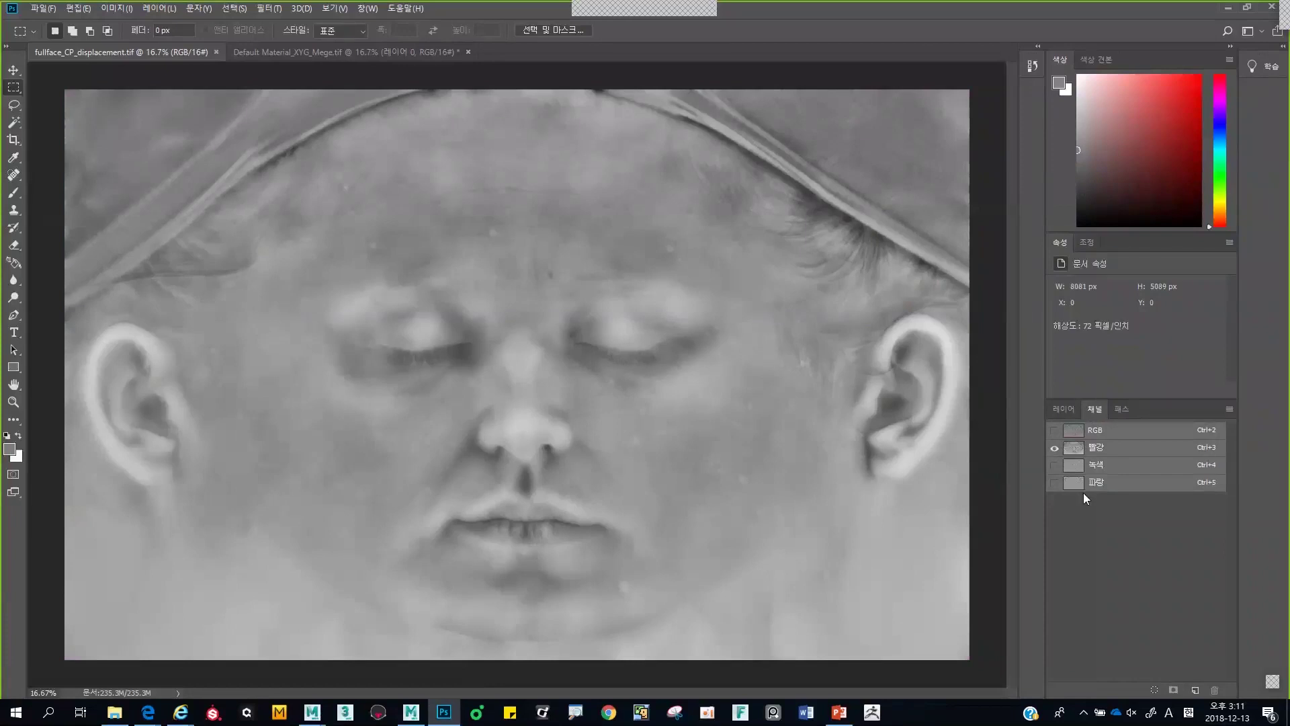
pyautogui.click(1055, 465)
pyautogui.click(1054, 447)
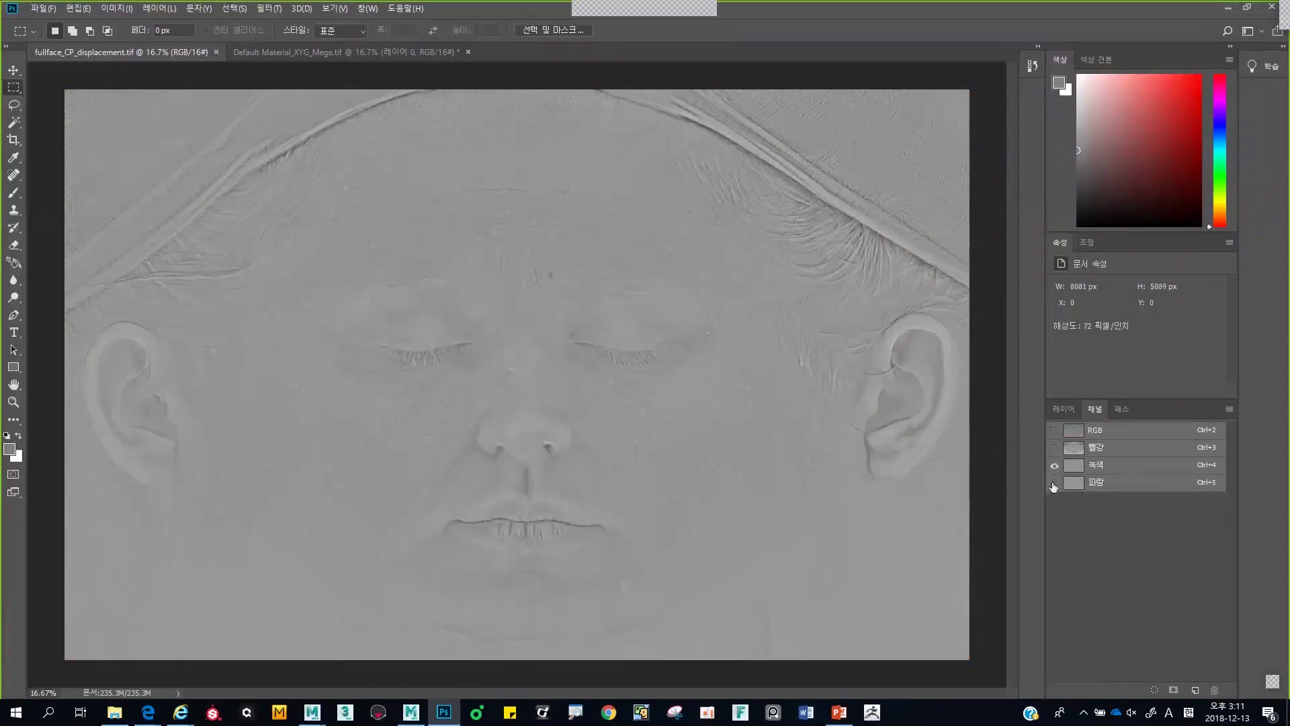
pyautogui.click(1055, 482)
pyautogui.click(1055, 465)
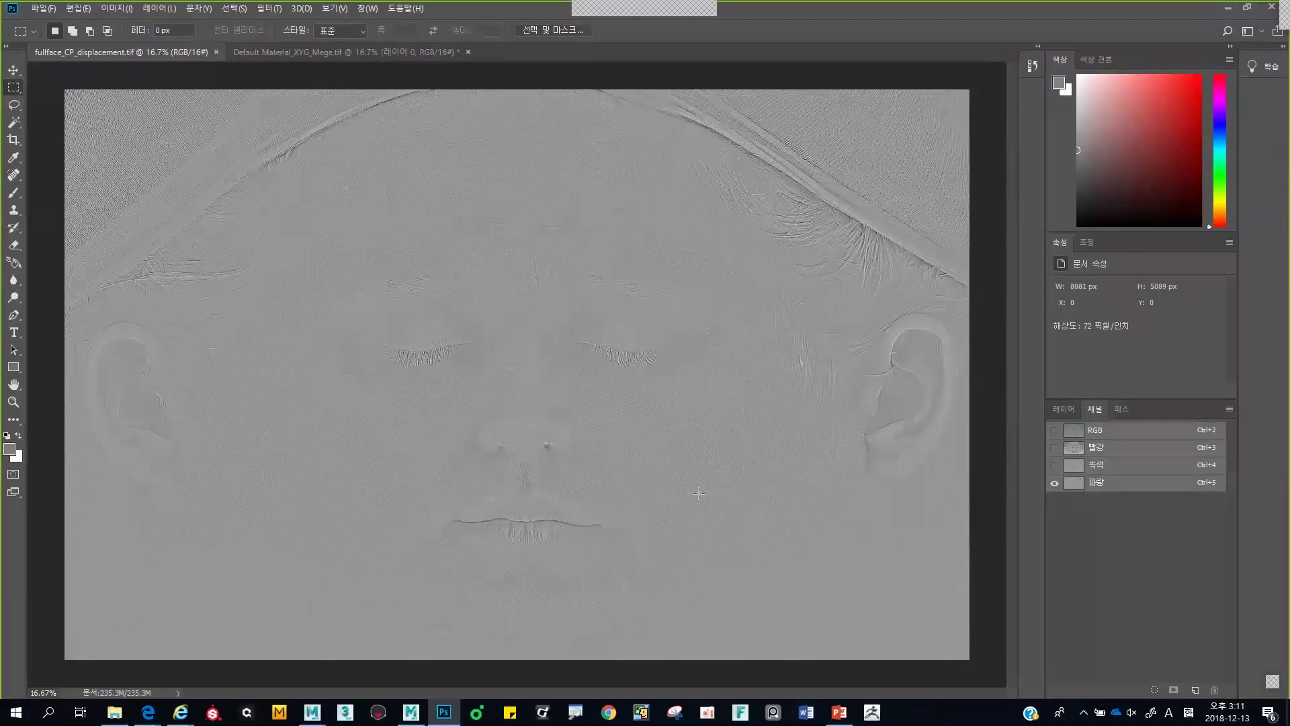
pyautogui.click(1055, 430)
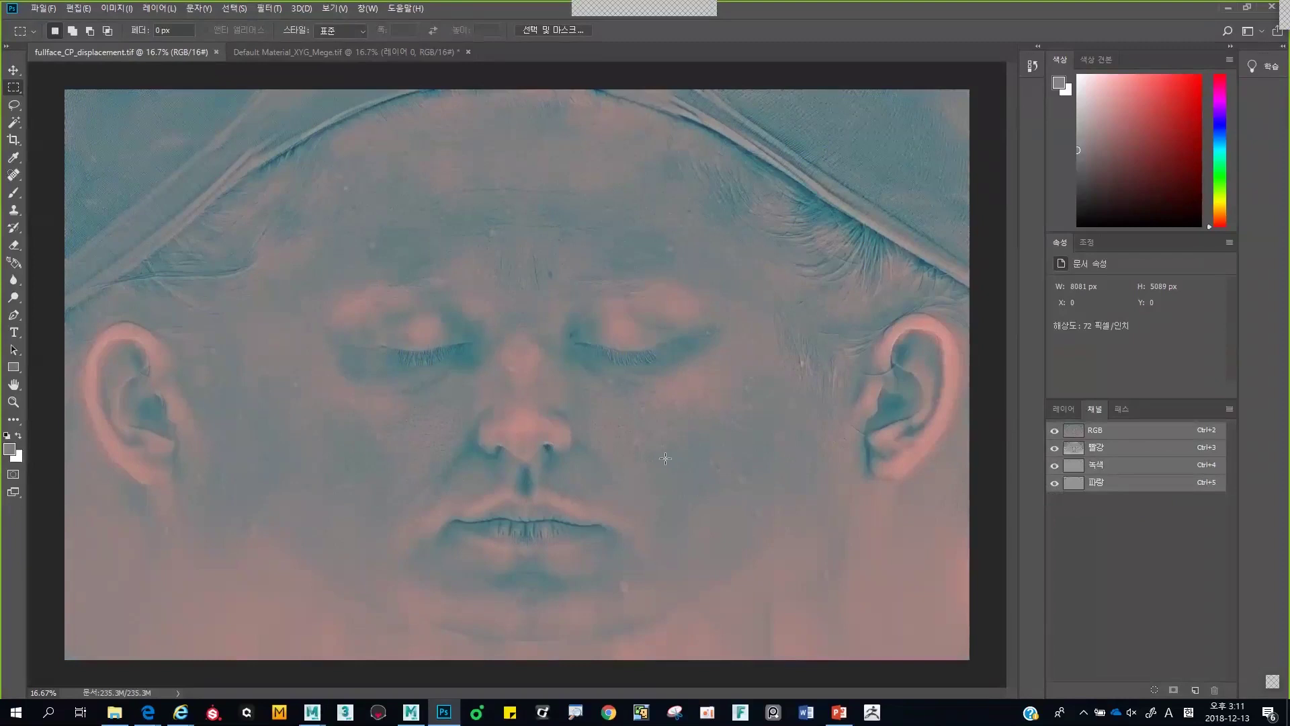
# - Switch back to Mudbox, set fullface_CP_displacement.tif as the stencil, and view the 3D head from the front
pyautogui.click(411, 713)
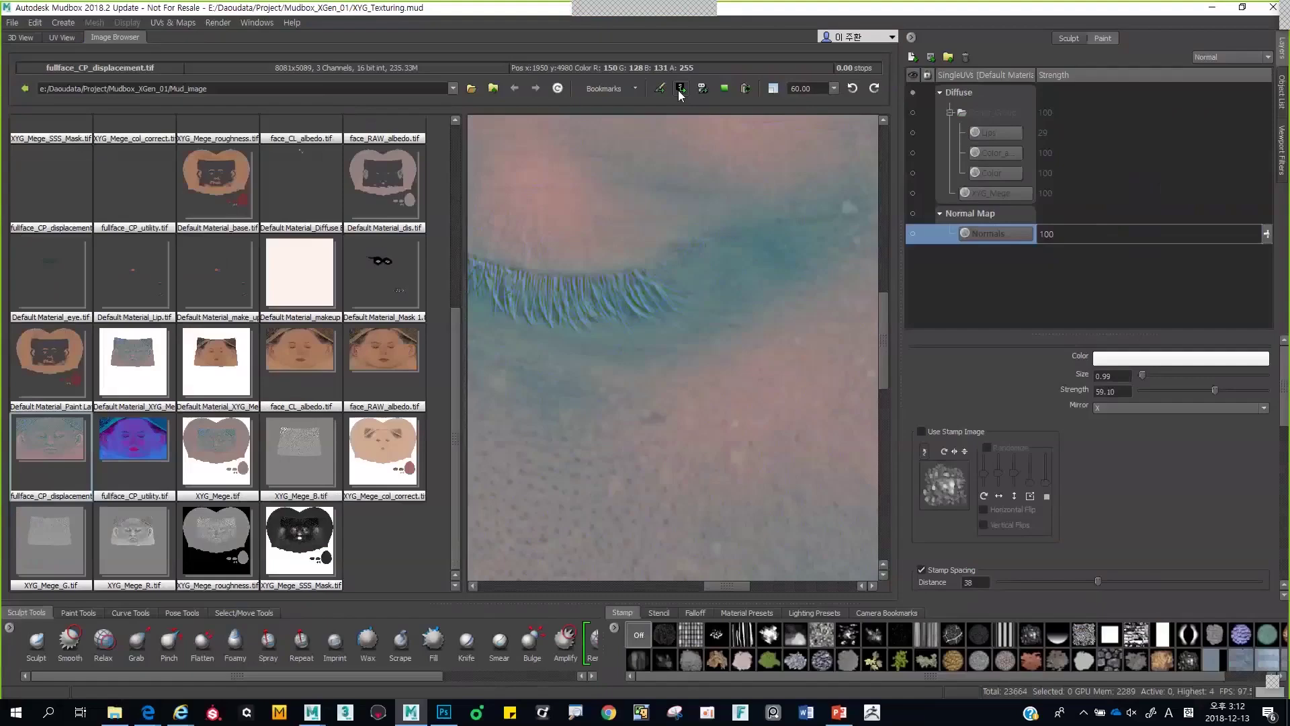
pyautogui.click(652, 176)
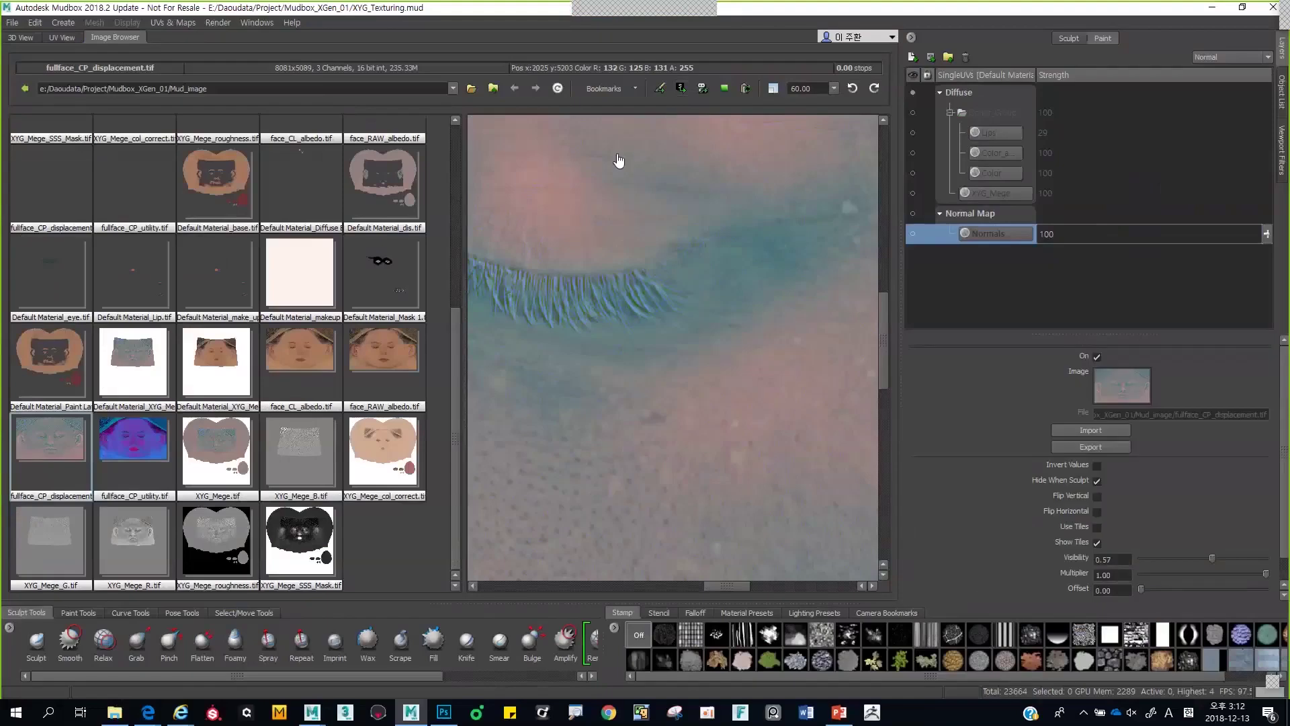
pyautogui.click(23, 38)
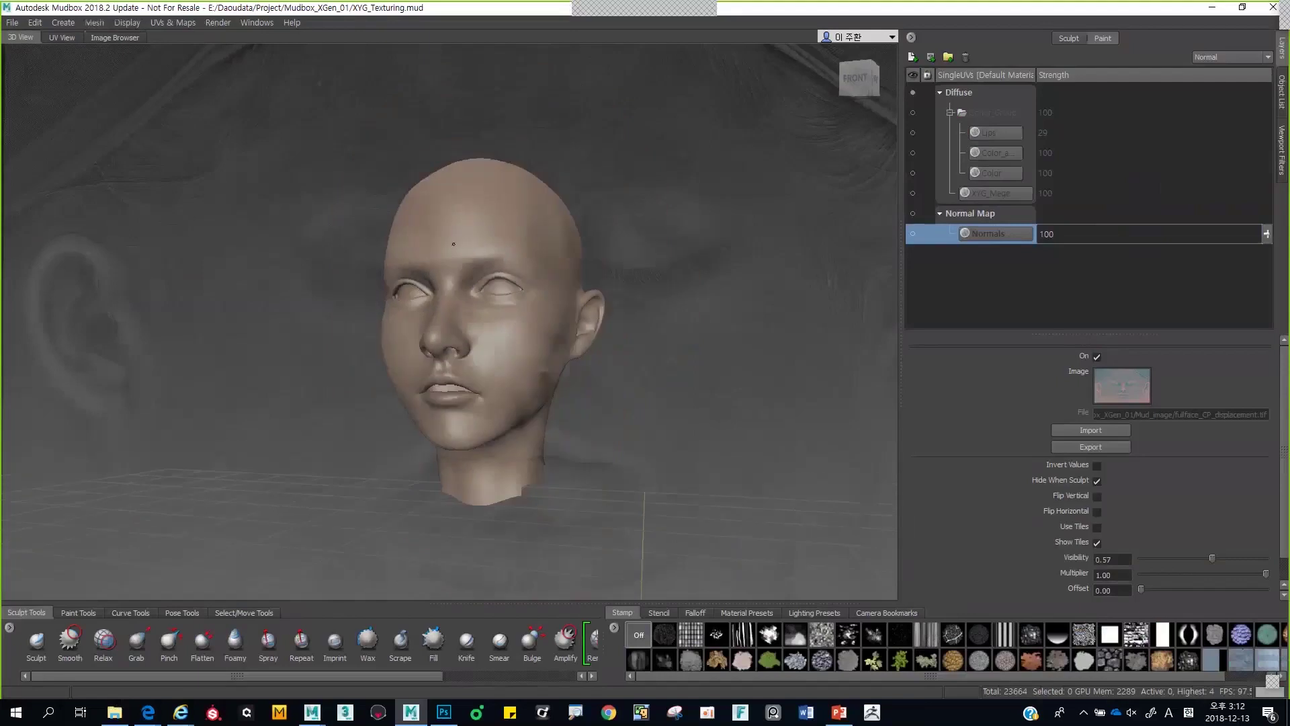
pyautogui.keyDown('alt'); pyautogui.moveTo(465, 260); pyautogui.dragTo(512, 300); pyautogui.keyUp('alt')
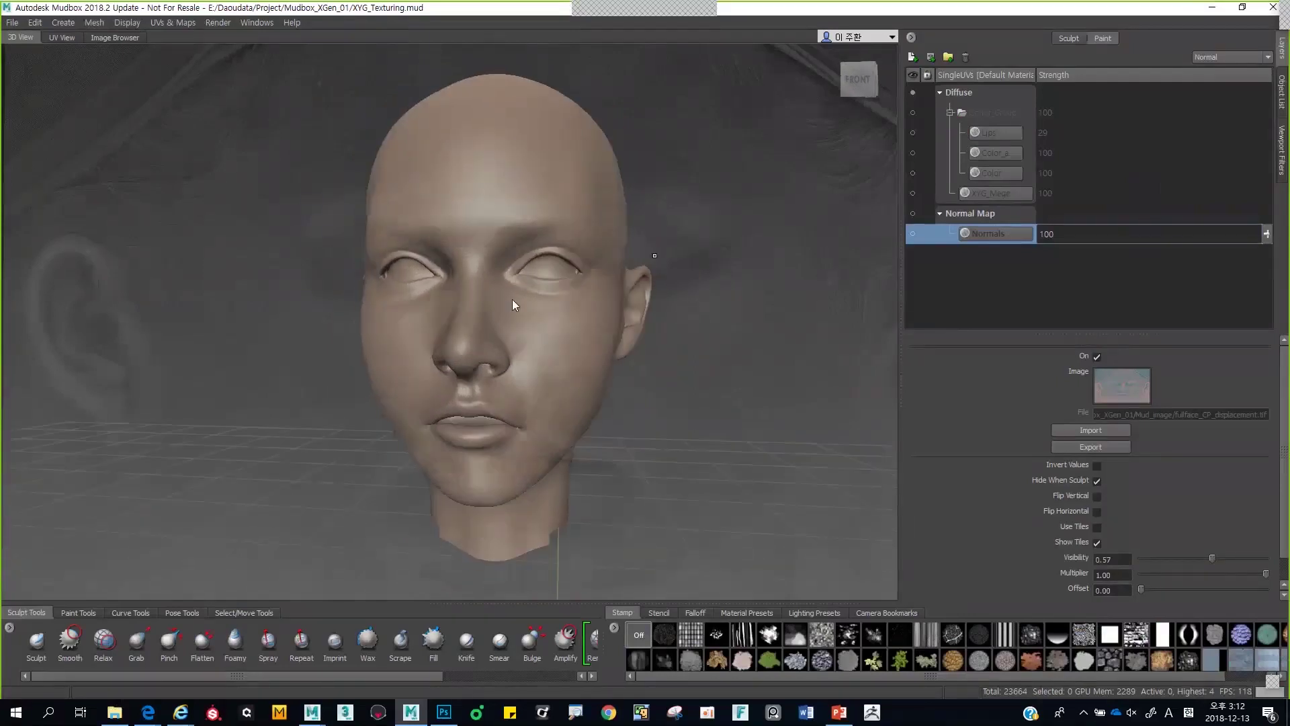
# - Create a new paint layer in the Diffuse channel with size 2048 and TIFF [8 bit, RGBA] format
pyautogui.click(1071, 38)
pyautogui.click(1116, 38)
pyautogui.click(912, 57)
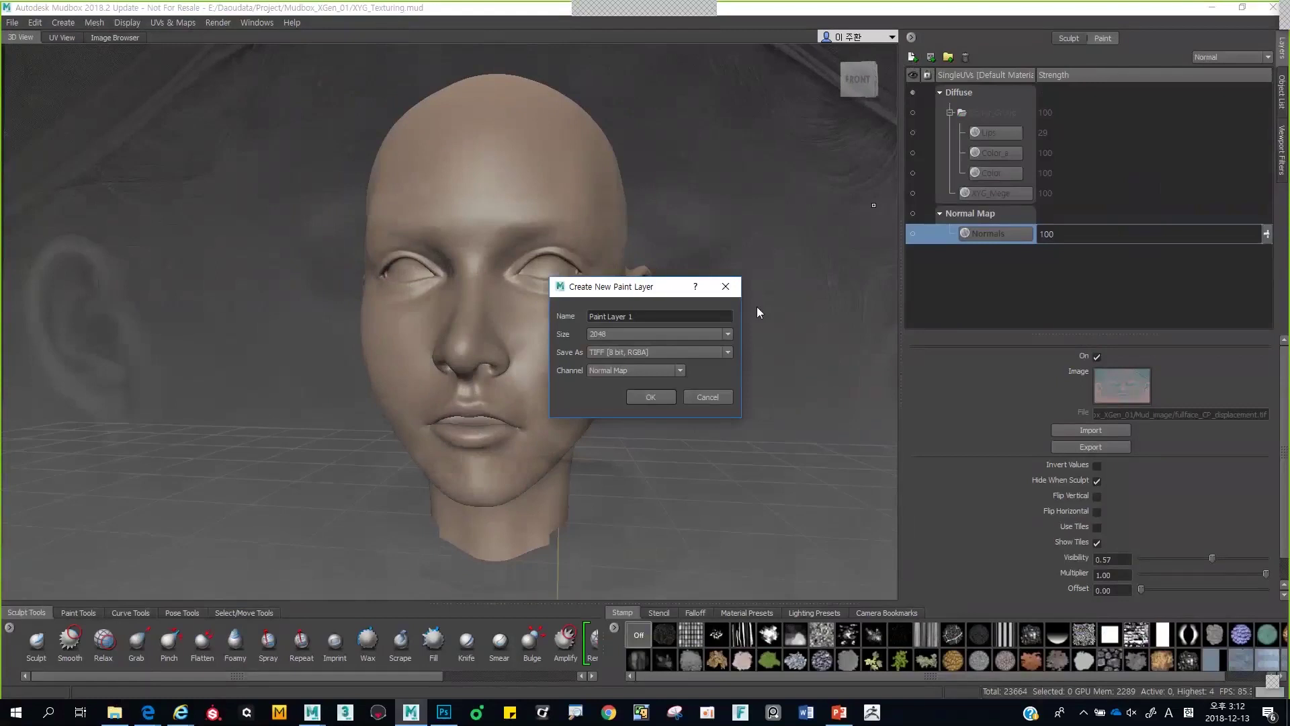
pyautogui.click(680, 371)
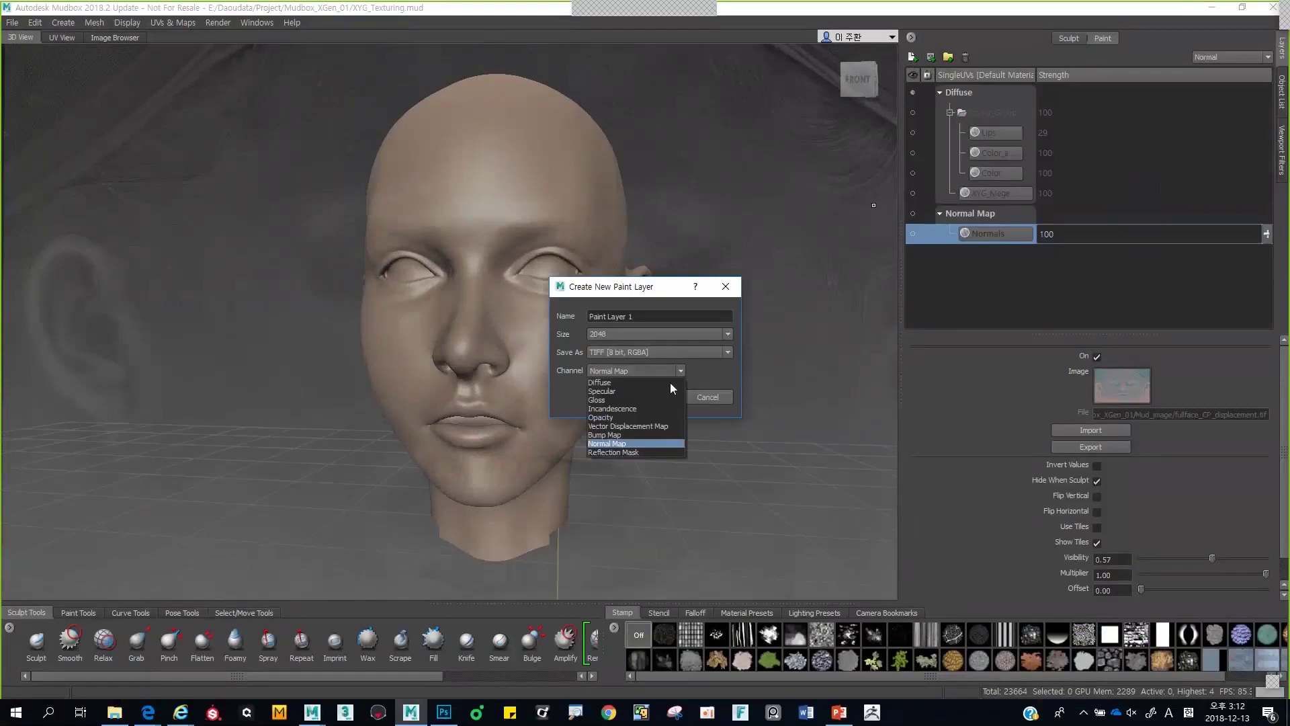
pyautogui.click(670, 382)
pyautogui.click(659, 396)
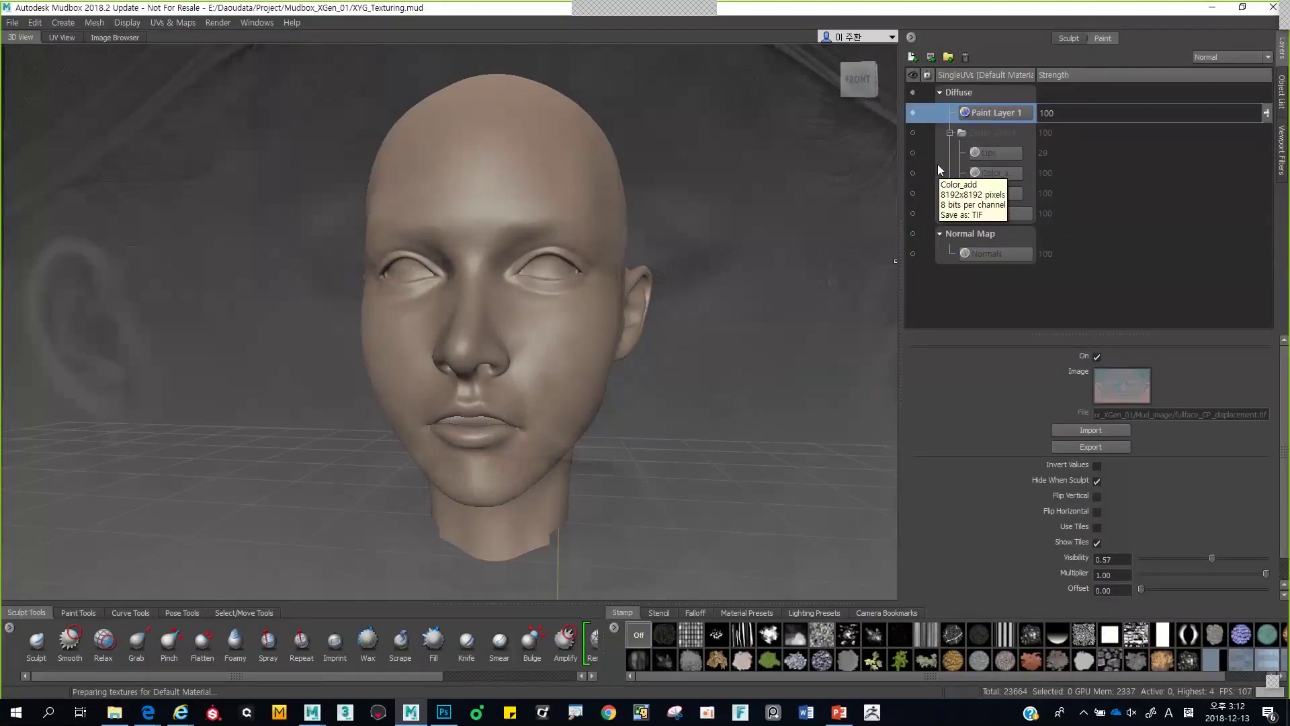
# - Activate the Projection paint tool and shrink the stencil until the whole face image is visible around the smaller head
pyautogui.click(77, 612)
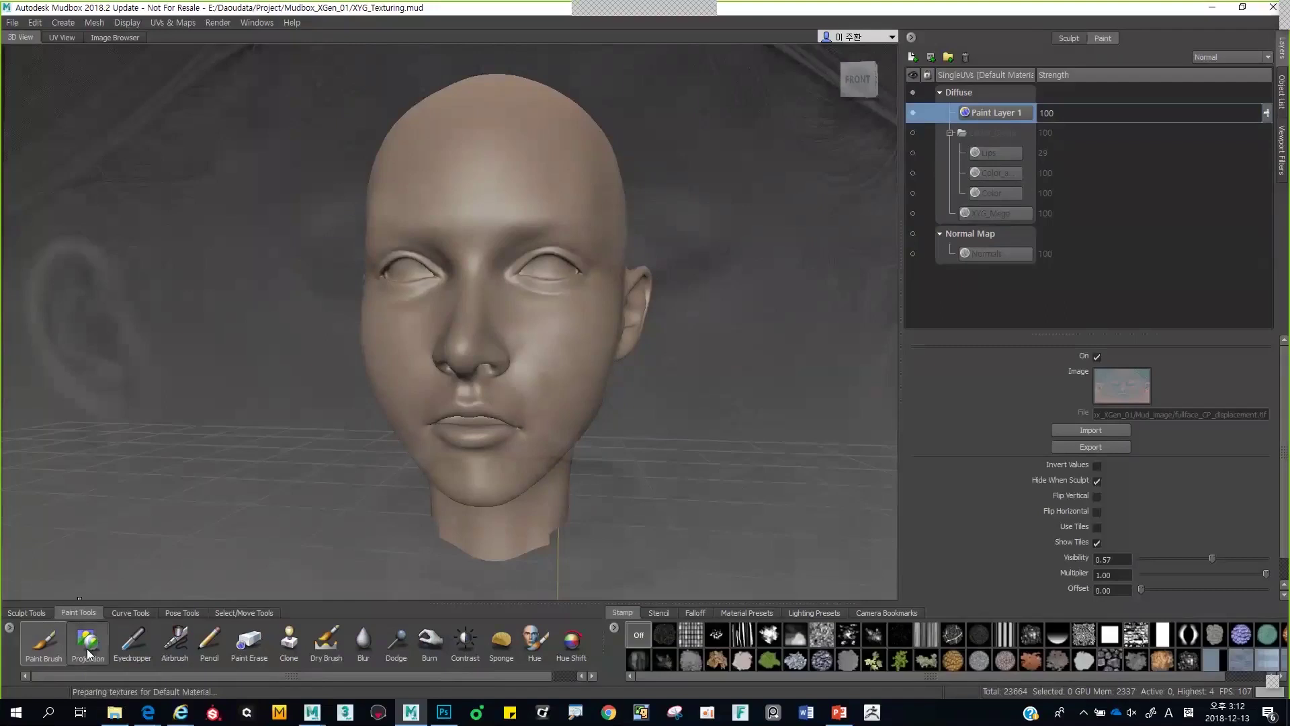
pyautogui.click(86, 648)
pyautogui.keyDown('alt'); pyautogui.moveTo(650, 515); pyautogui.dragTo(603, 482, button='right'); pyautogui.keyUp('alt')
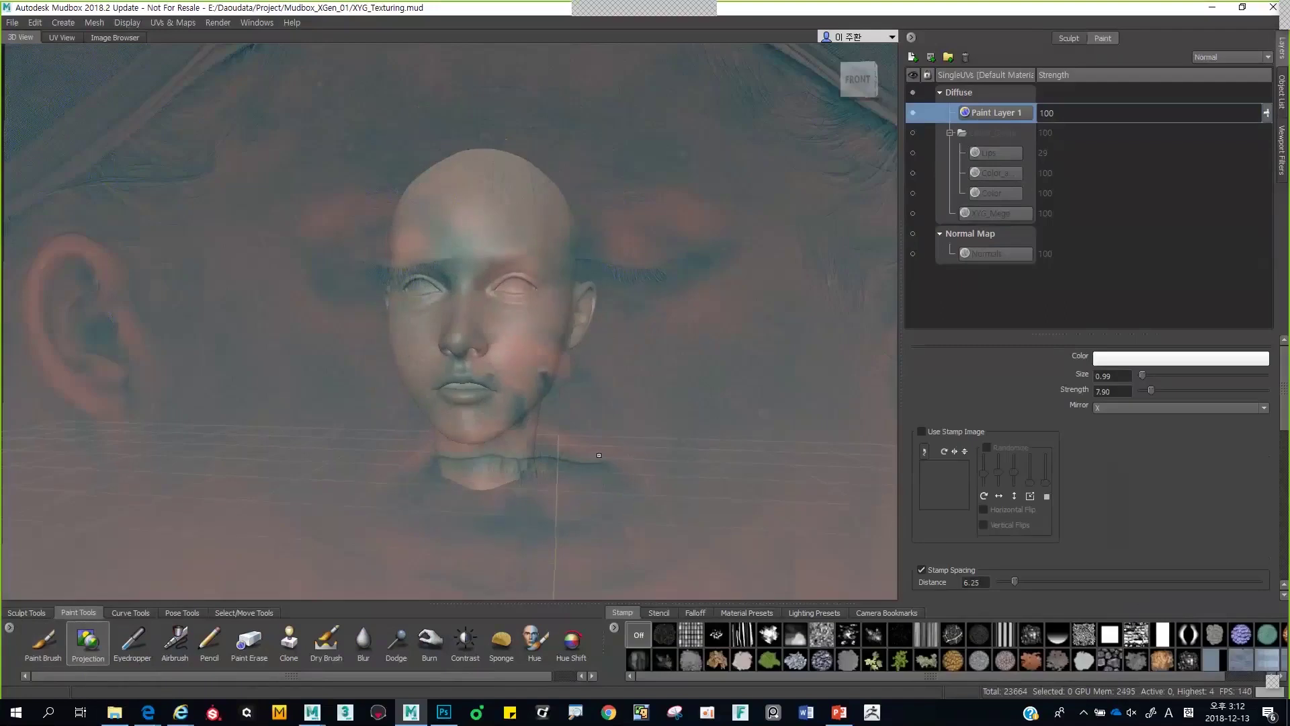
pyautogui.keyDown('alt'); pyautogui.moveTo(598, 455); pyautogui.dragTo(537, 363, button='right'); pyautogui.keyUp('alt')
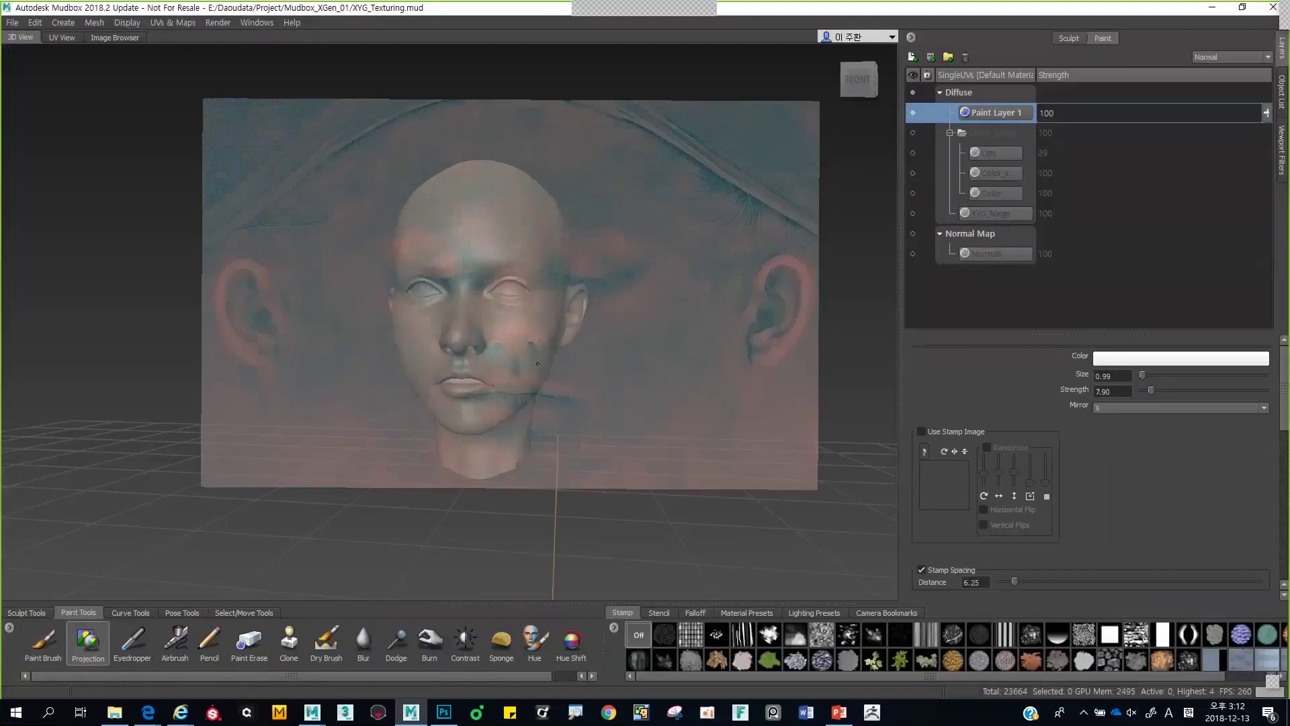
pyautogui.press('q')
pyautogui.press('q')
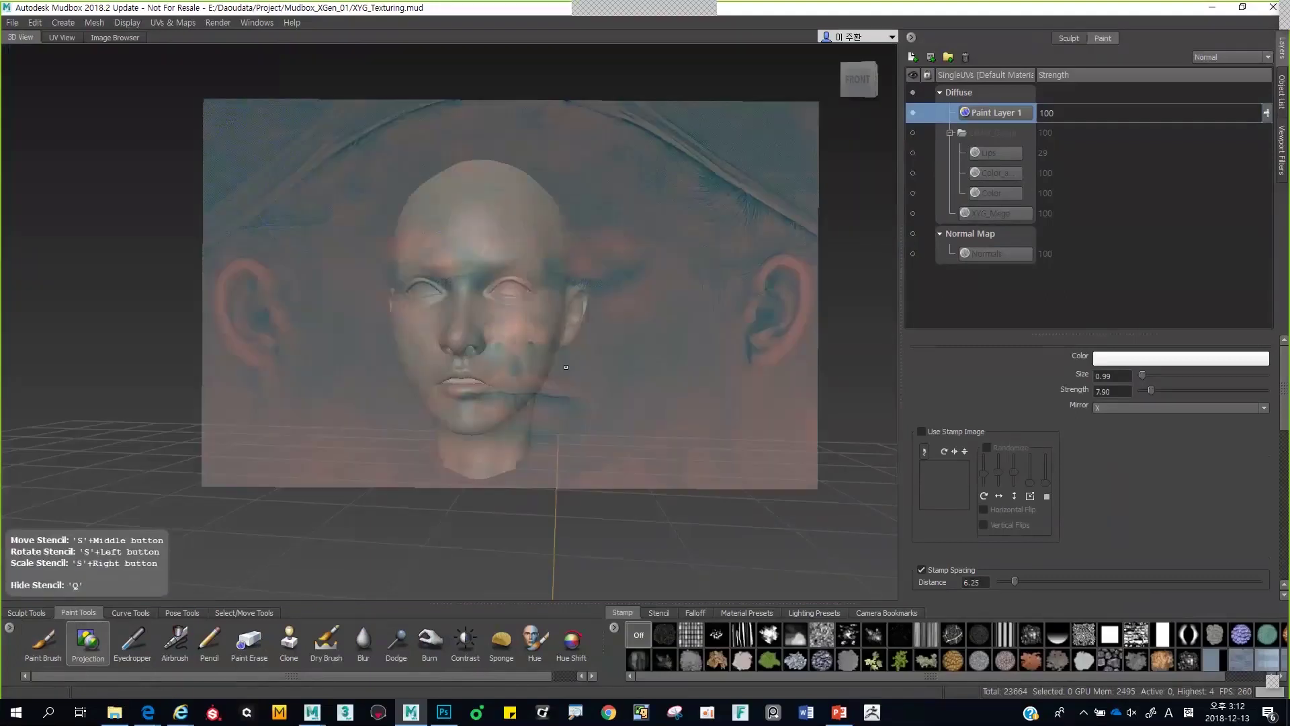
pyautogui.press('super')
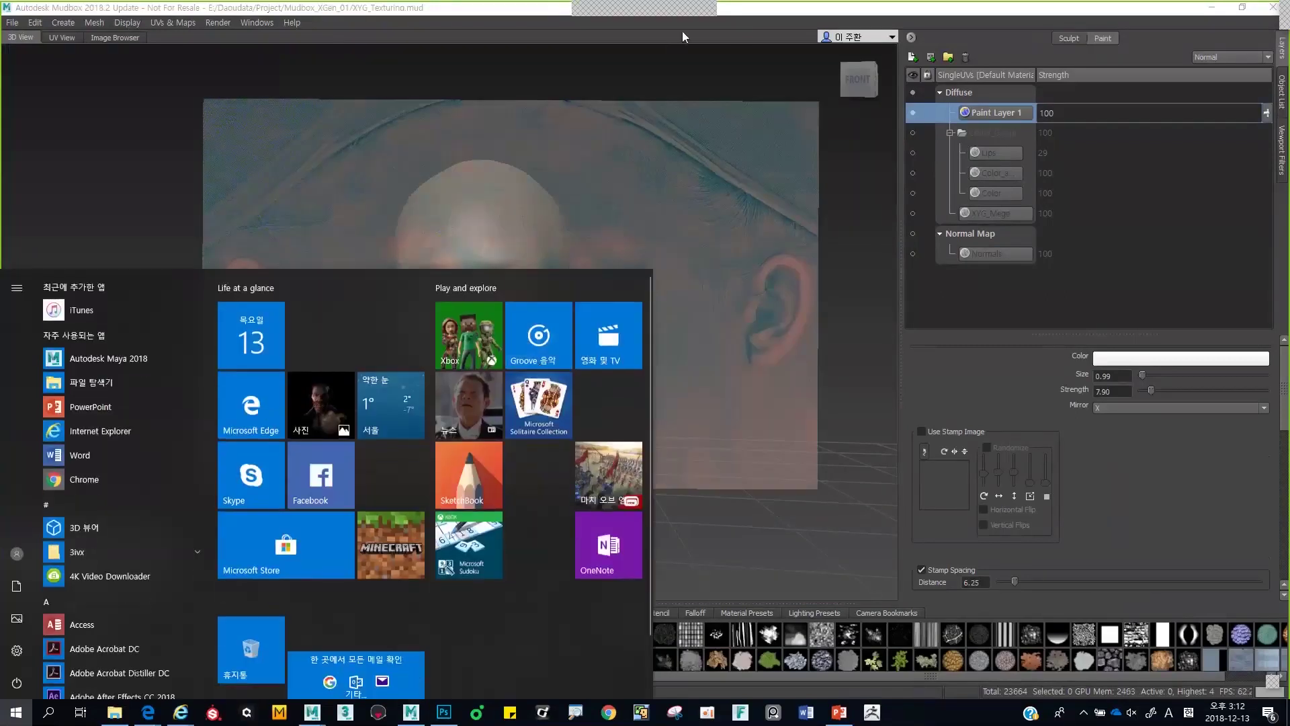
pyautogui.press('Escape')
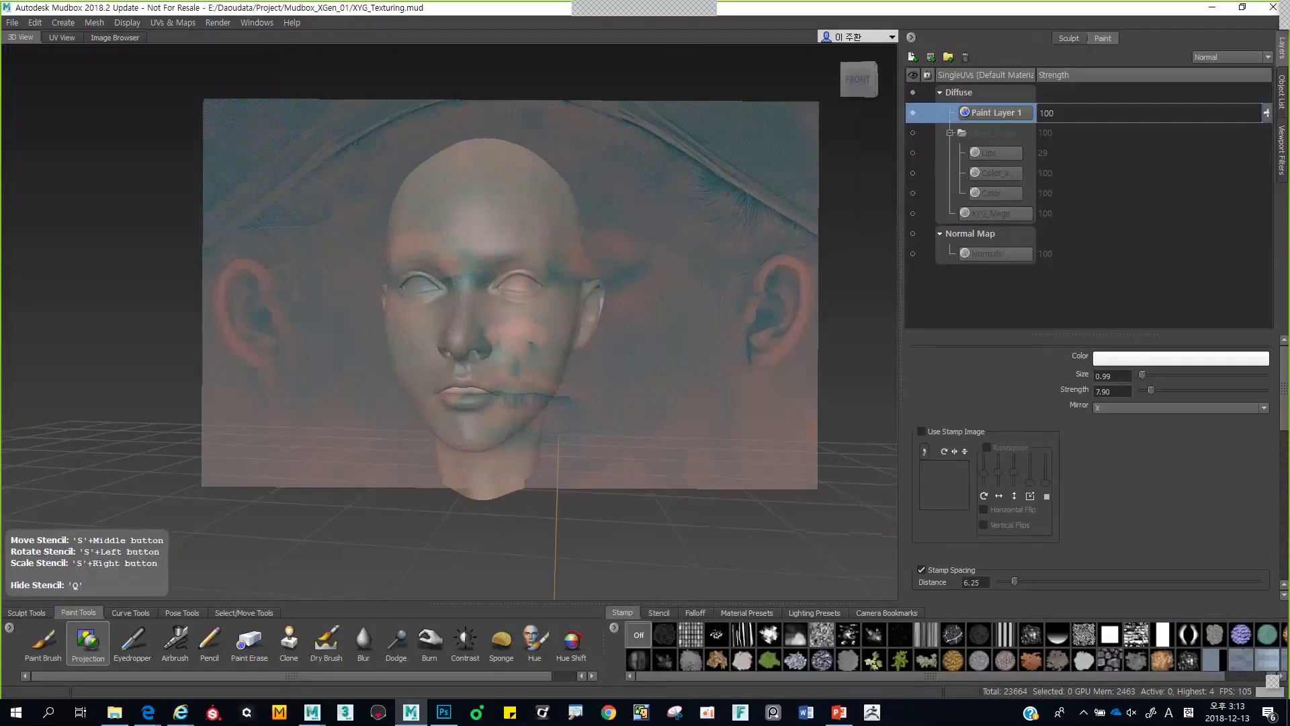
# - Scale and center the stencil over the face, and fit the head's front view to the stencil's nose and mouth
pyautogui.keyDown('alt'); pyautogui.moveTo(457, 329); pyautogui.dragTo(494, 315, button='right'); pyautogui.keyUp('alt')
pyautogui.moveTo(477, 308); pyautogui.dragTo(476, 301, button='middle')
pyautogui.moveTo(473, 306)
pyautogui.mouseDown(button='right')
pyautogui.moveTo(485, 311)
pyautogui.moveTo(450, 306)
pyautogui.mouseUp(button='right')
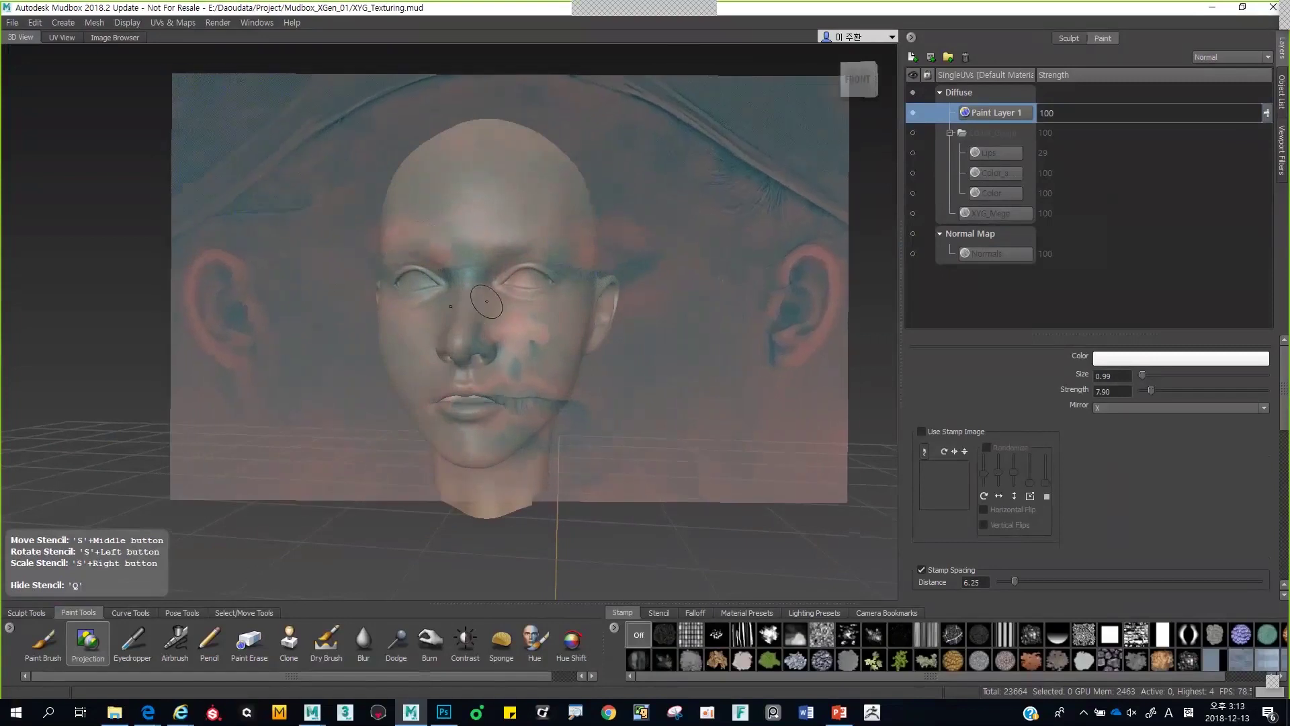
pyautogui.moveTo(487, 301); pyautogui.dragTo(486, 313)
pyautogui.moveTo(487, 313); pyautogui.dragTo(536, 357, button='right')
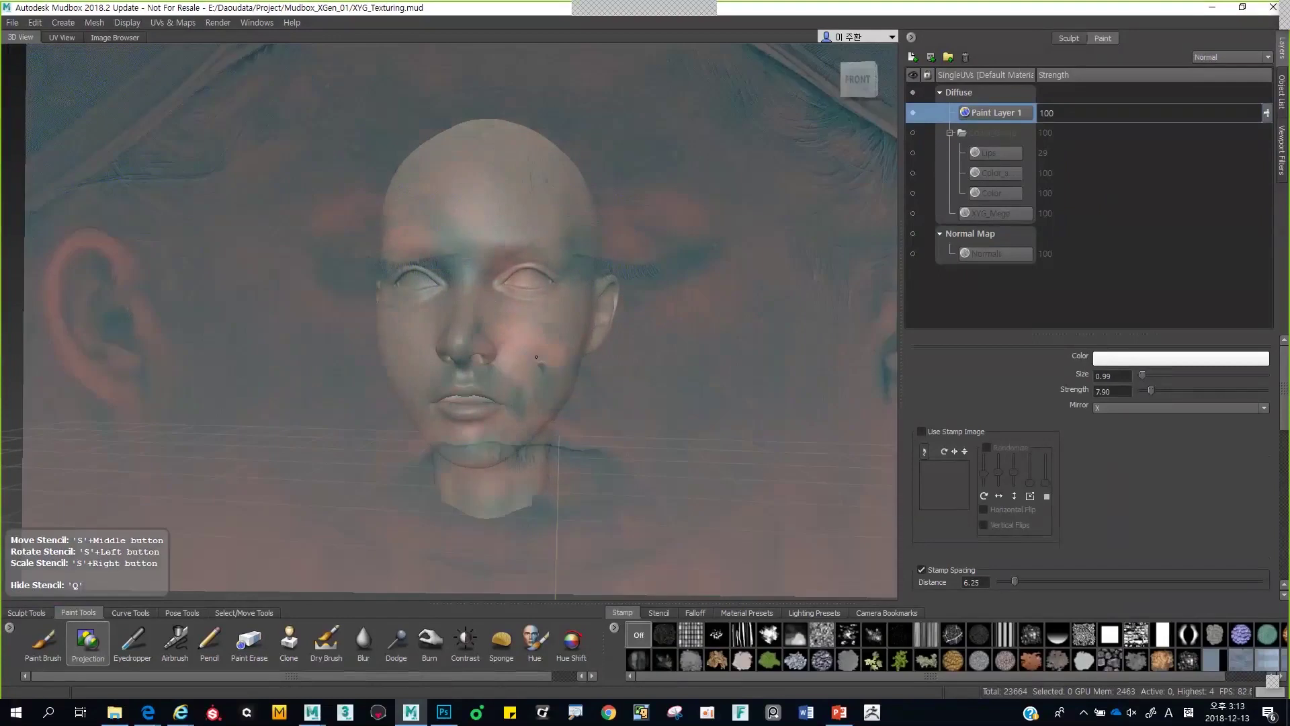
pyautogui.moveTo(536, 357); pyautogui.dragTo(494, 348, button='middle')
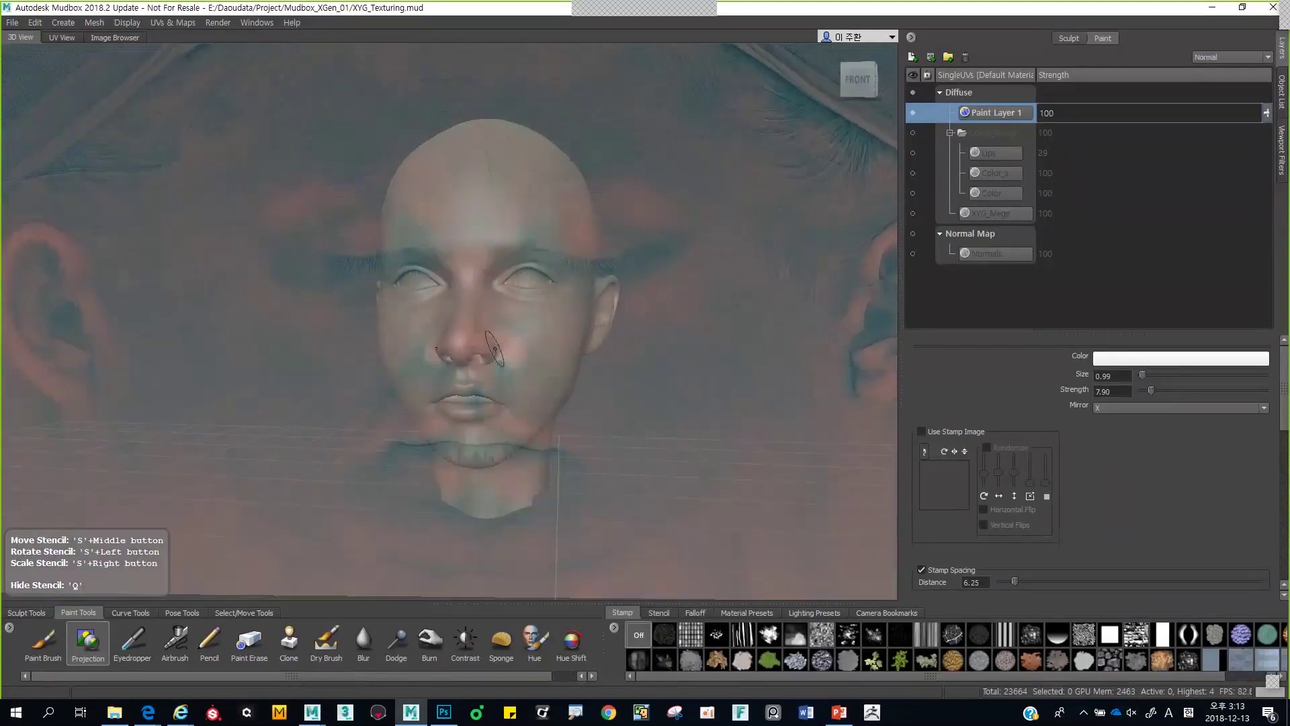
pyautogui.keyDown('alt'); pyautogui.moveTo(495, 349); pyautogui.dragTo(529, 349); pyautogui.keyUp('alt')
pyautogui.keyDown('alt'); pyautogui.moveTo(529, 349); pyautogui.dragTo(547, 371, button='right'); pyautogui.keyUp('alt')
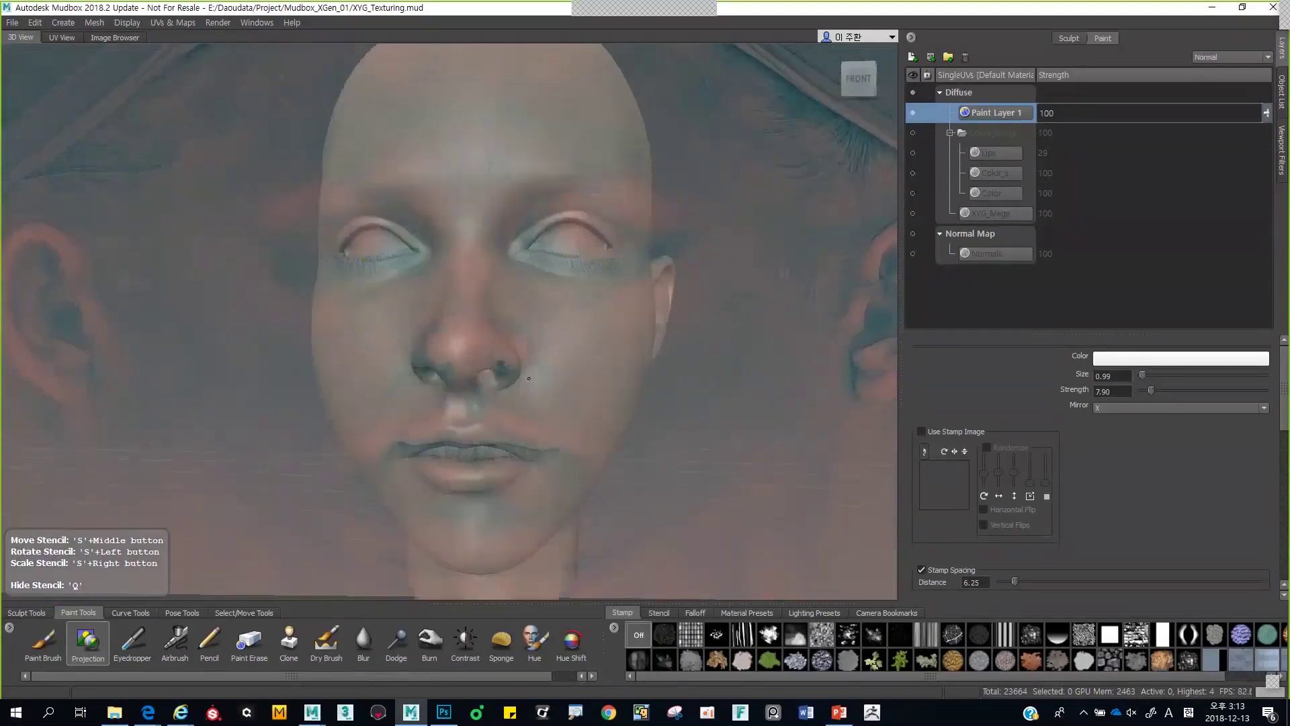
pyautogui.moveTo(547, 371)
pyautogui.keyDown('alt'); pyautogui.mouseDown(button='middle')
pyautogui.moveTo(524, 372)
pyautogui.moveTo(540, 360)
pyautogui.mouseUp(button='middle'); pyautogui.keyUp('alt')
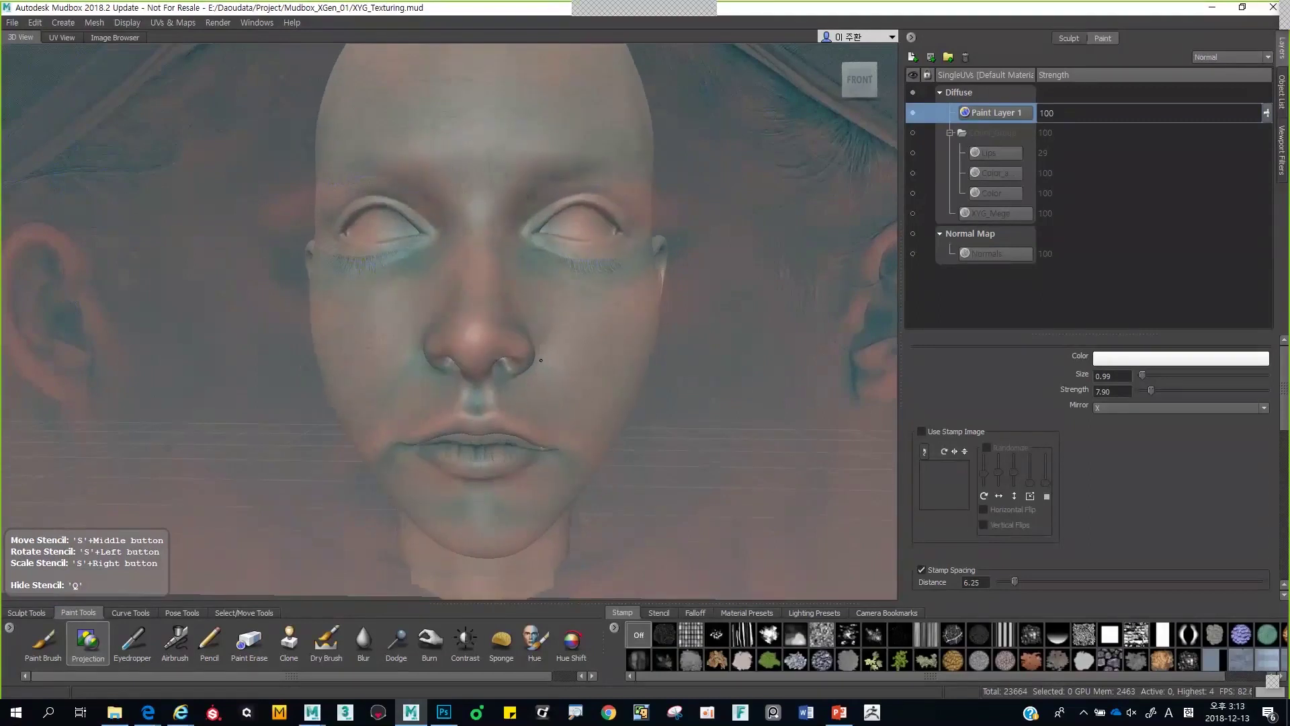
pyautogui.keyDown('alt'); pyautogui.moveTo(541, 360); pyautogui.dragTo(535, 357, button='right'); pyautogui.keyUp('alt')
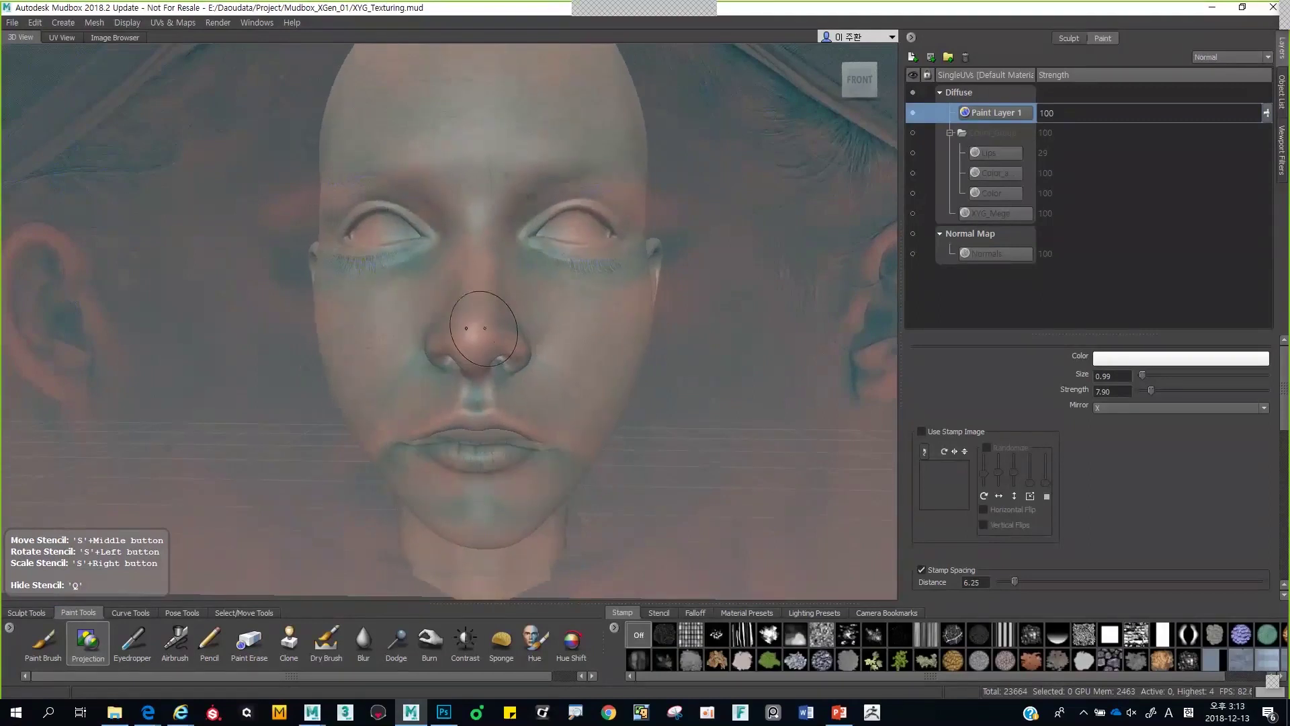
# - Project the stencil texture onto the nose and the areas beside it on Paint Layer 1
pyautogui.press('q')
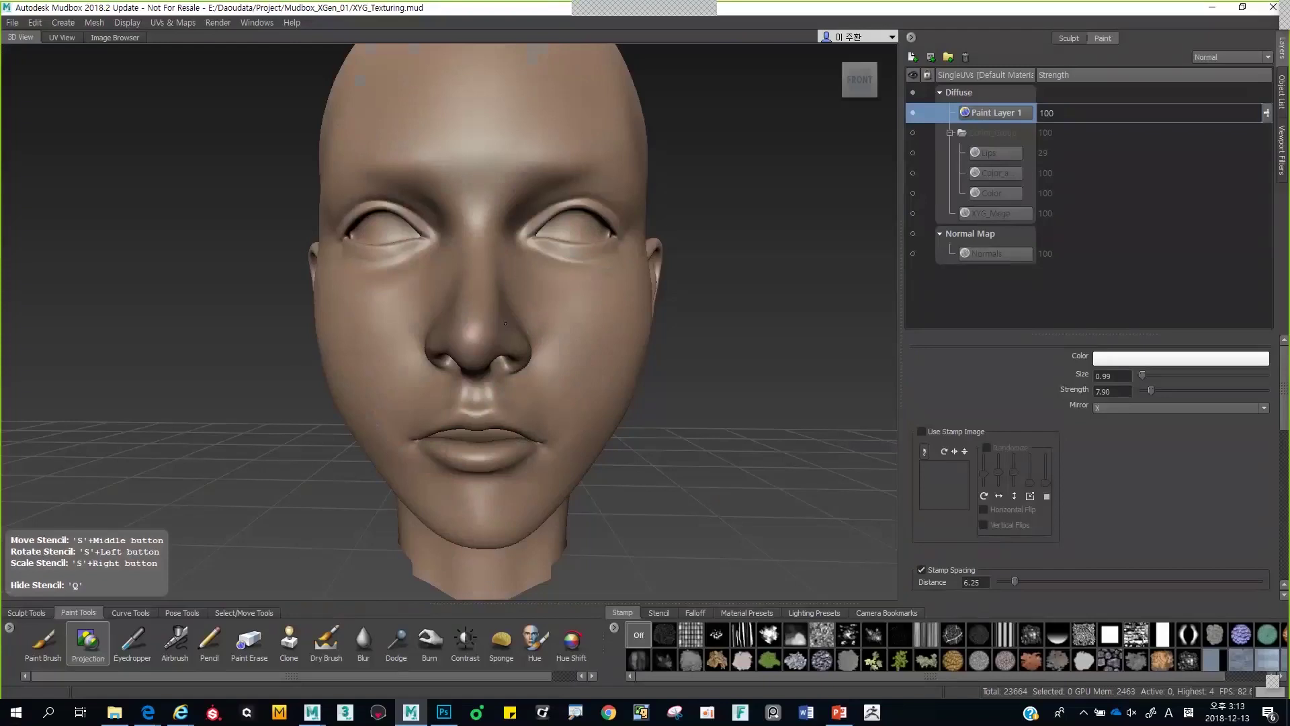
pyautogui.moveTo(487, 326)
pyautogui.mouseDown()
pyautogui.moveTo(462, 269)
pyautogui.moveTo(473, 201)
pyautogui.moveTo(514, 269)
pyautogui.moveTo(534, 276)
pyautogui.moveTo(469, 303)
pyautogui.mouseUp()
pyautogui.press('q')
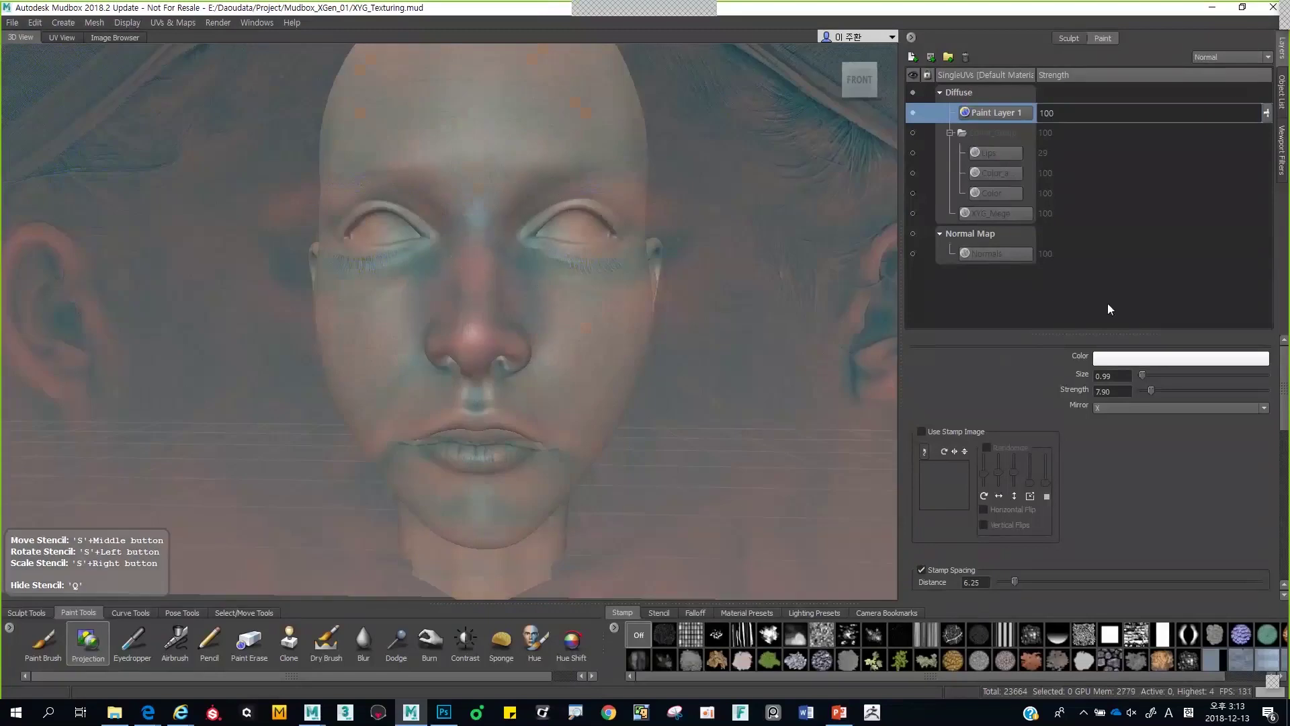
# - Set the Projection tool's Mirror to X and project the skin texture onto both cheeks and the area below the eyes
pyautogui.scroll(-1, 1189, 398)
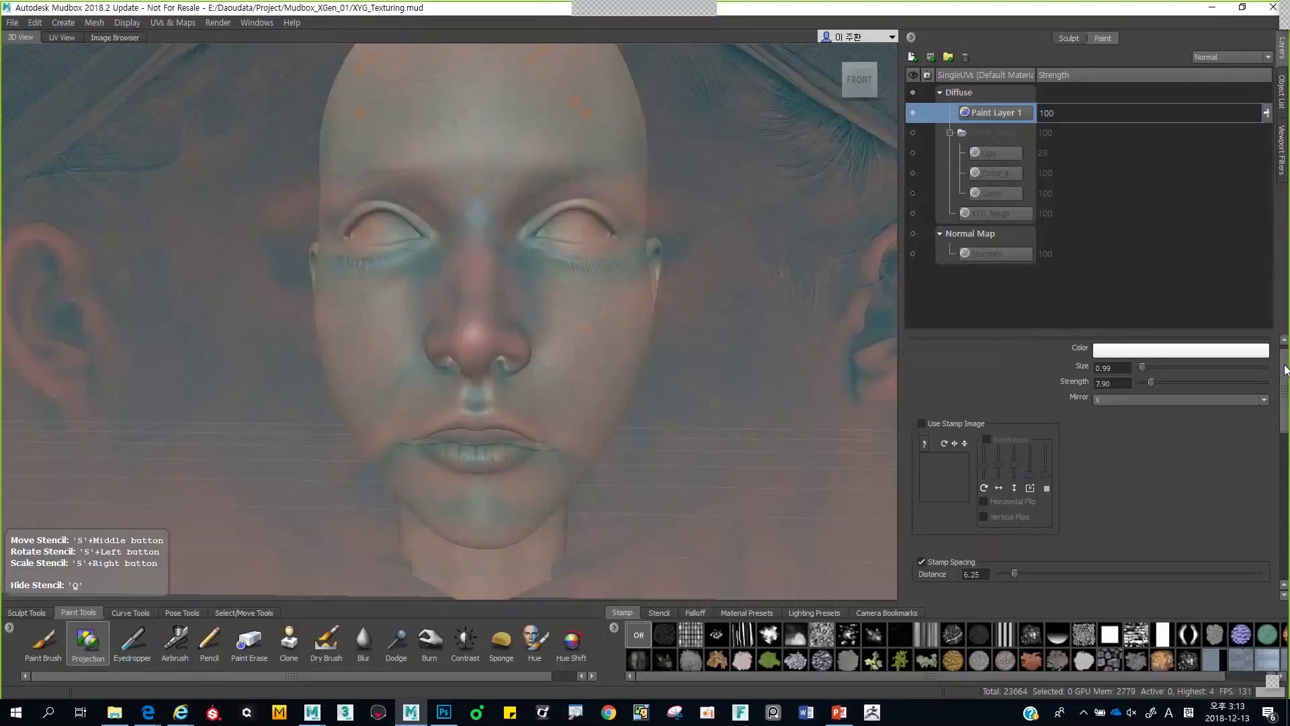
pyautogui.click(1190, 398)
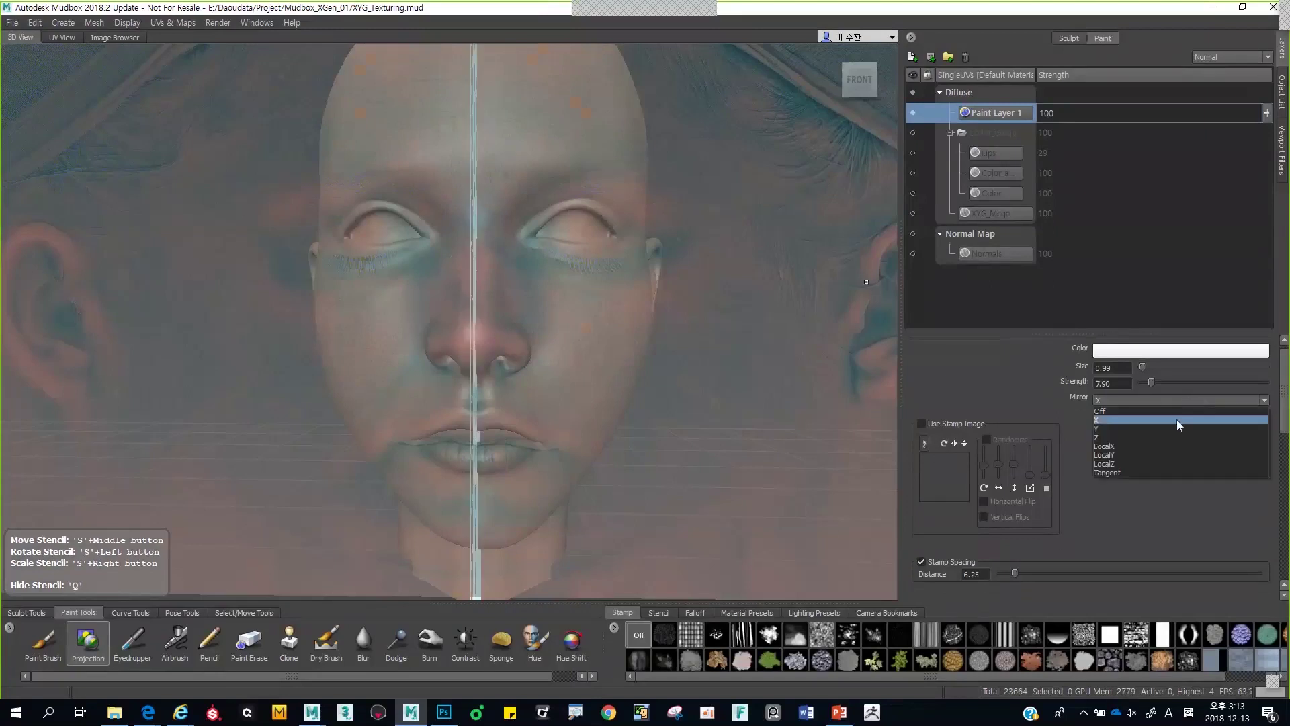
pyautogui.click(1176, 419)
pyautogui.press('q')
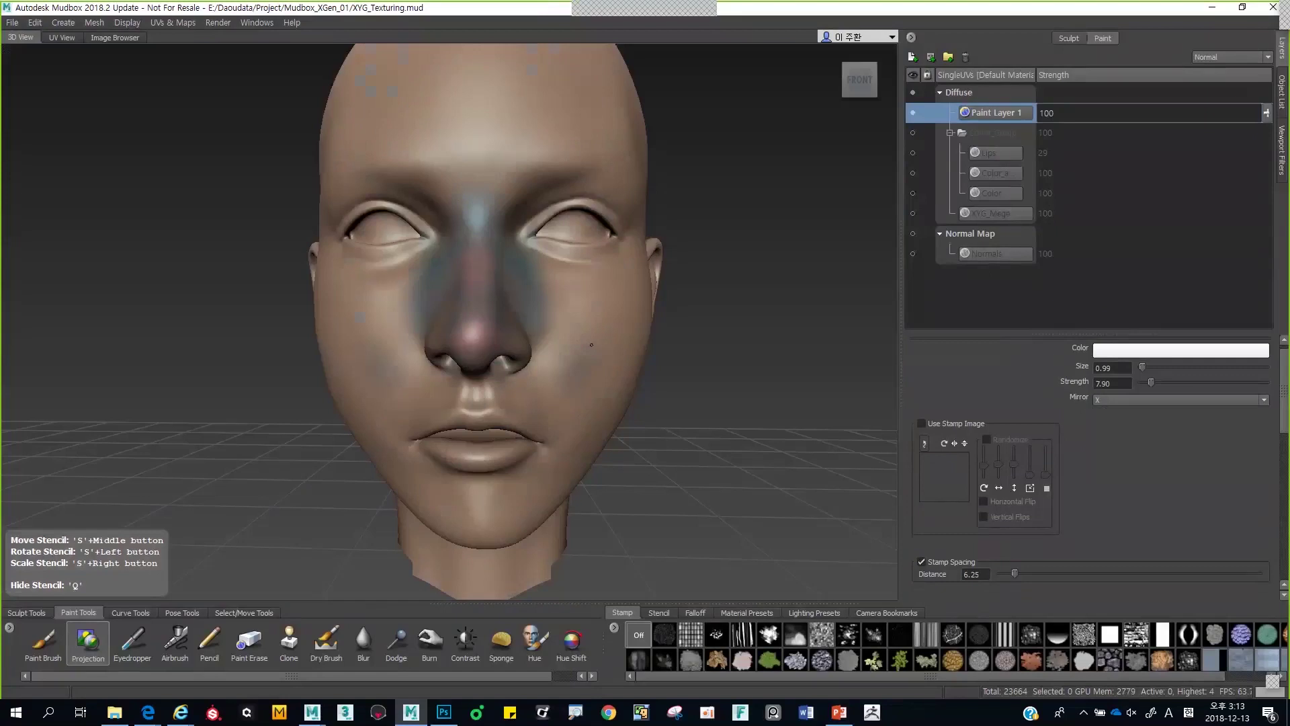
pyautogui.moveTo(591, 345)
pyautogui.mouseDown()
pyautogui.moveTo(518, 377)
pyautogui.moveTo(504, 403)
pyautogui.moveTo(568, 261)
pyautogui.moveTo(611, 296)
pyautogui.moveTo(604, 321)
pyautogui.mouseUp()
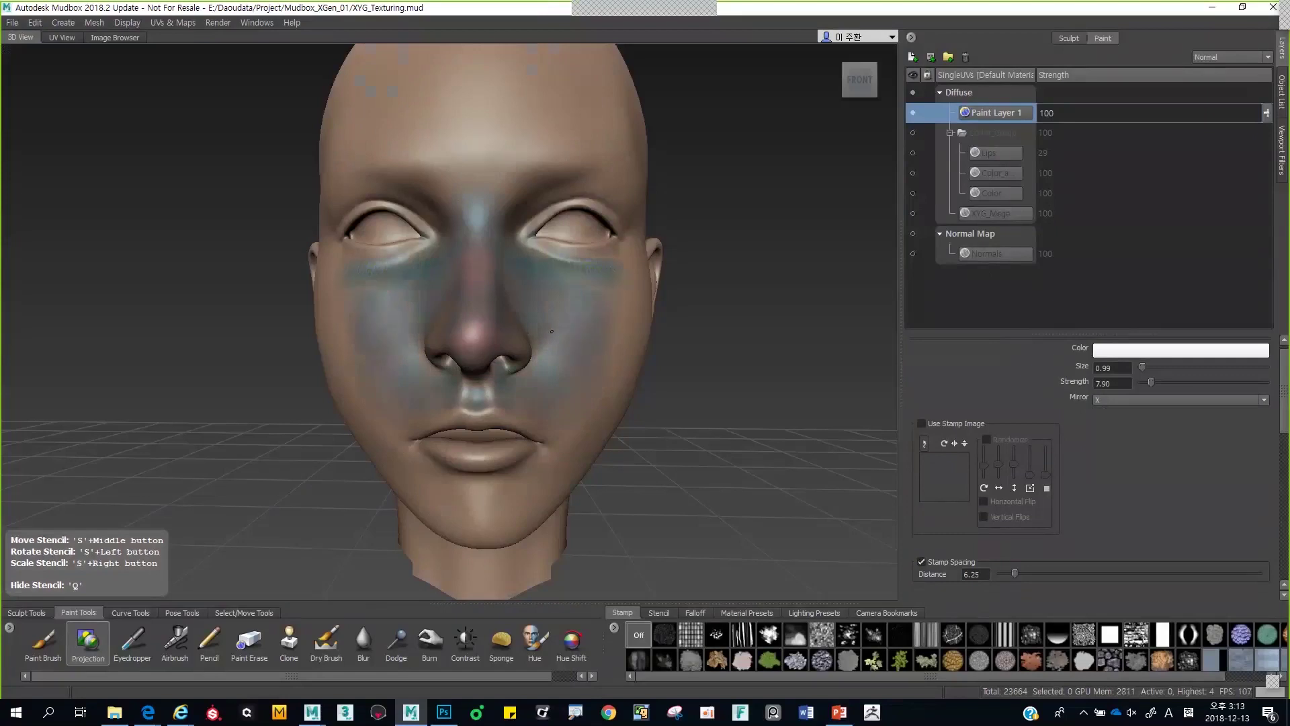
# - Turn on Flat Lighting and toggle the stencil's visibility to compare the projected nose and cheek texture with the source image
pyautogui.press('q')
pyautogui.click(137, 22)
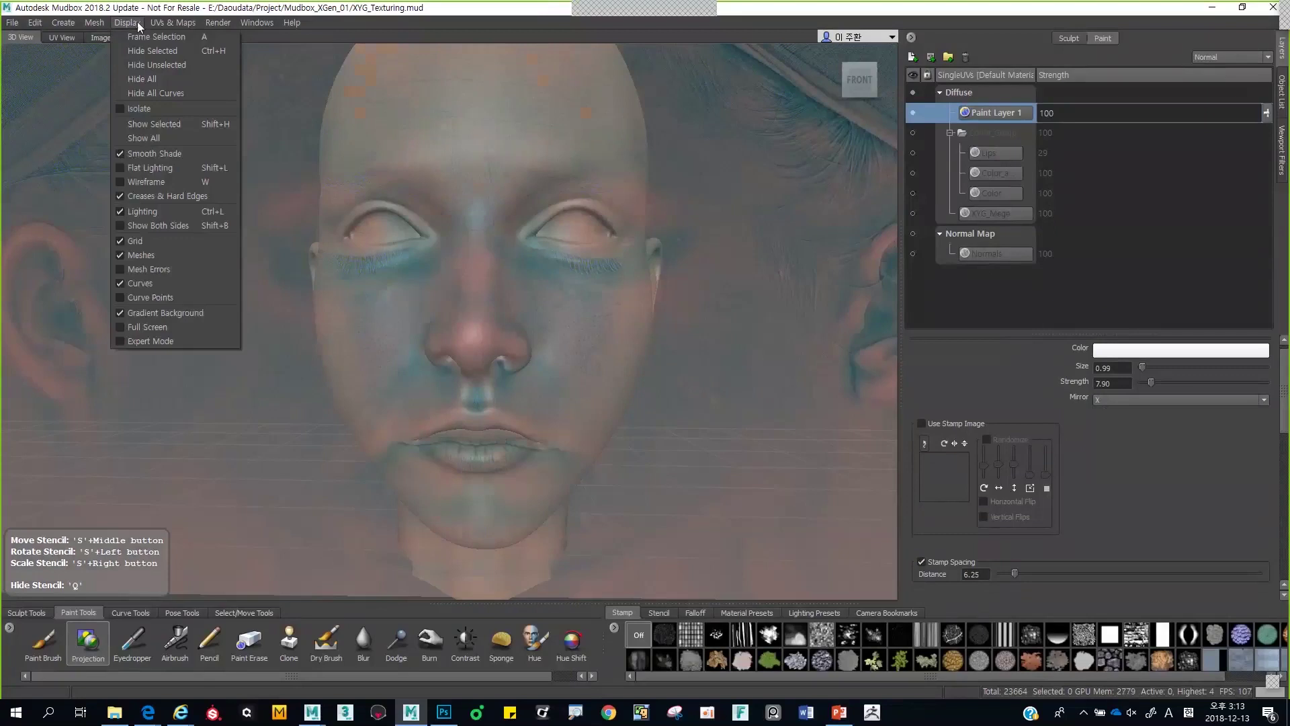
pyautogui.click(172, 171)
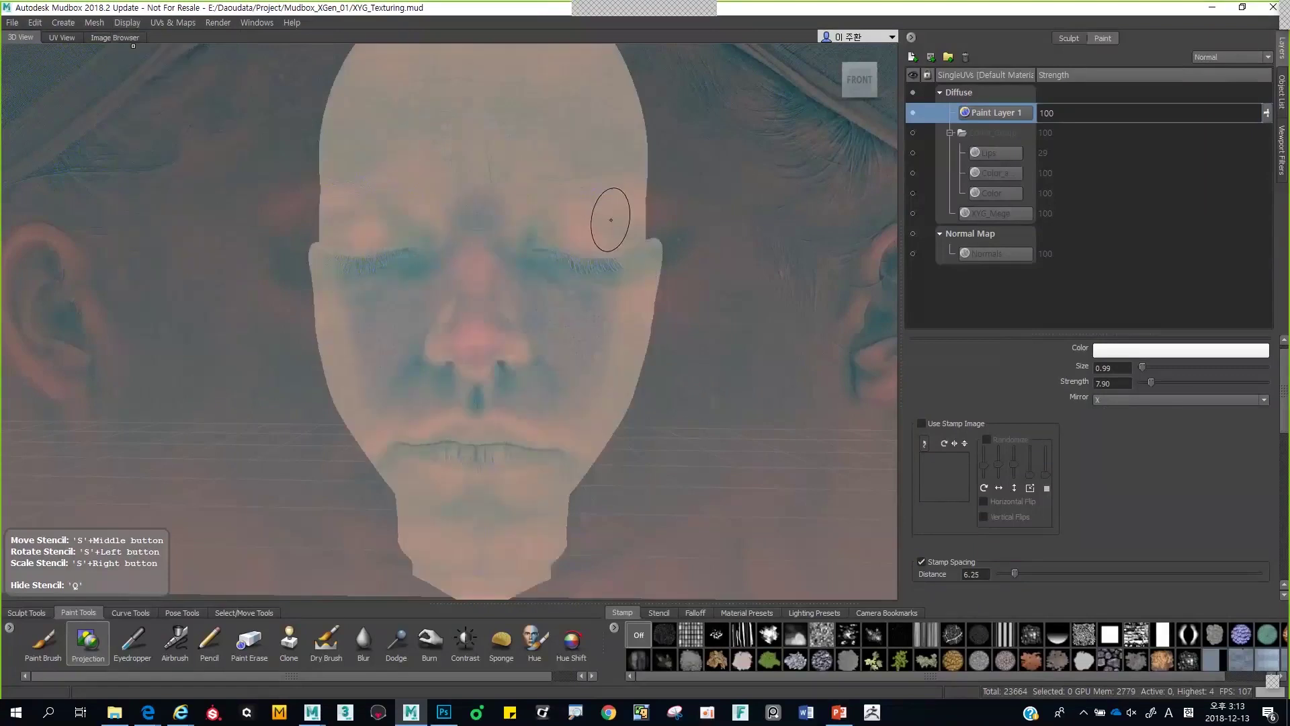
pyautogui.press('q')
pyautogui.press('q')
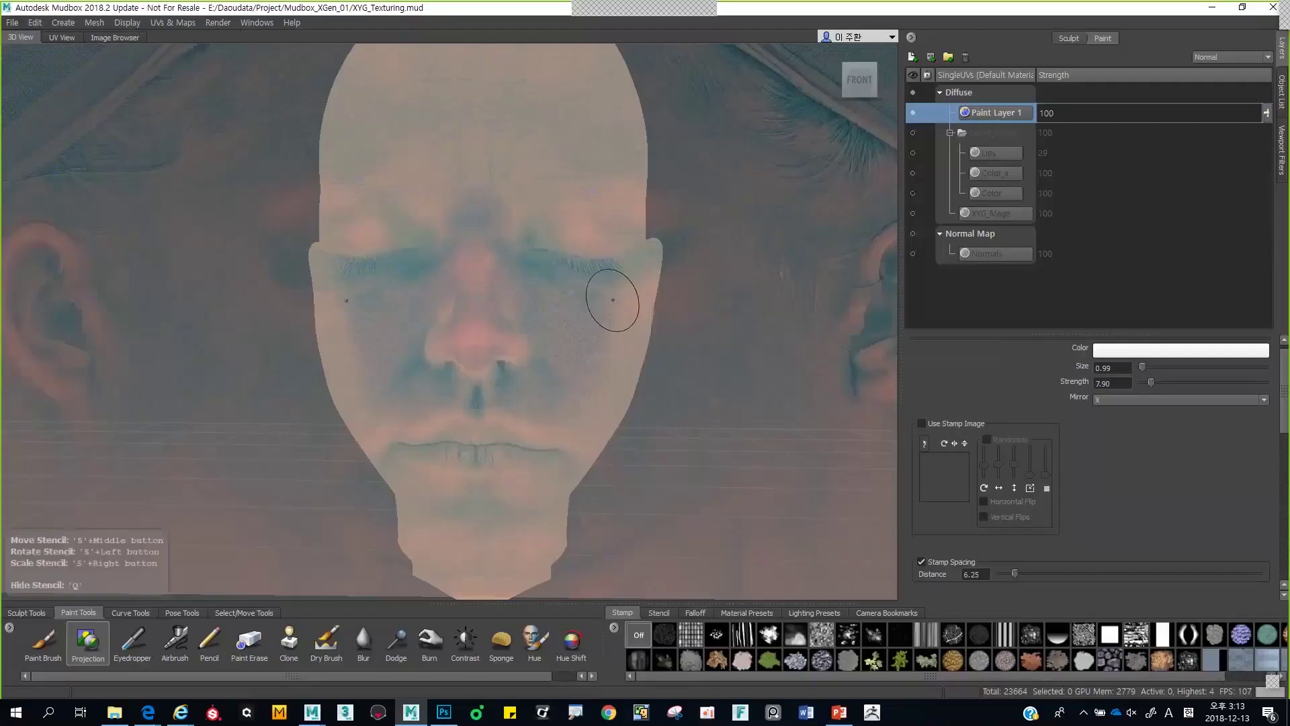
pyautogui.press('q')
pyautogui.press('q')
pyautogui.press('q')
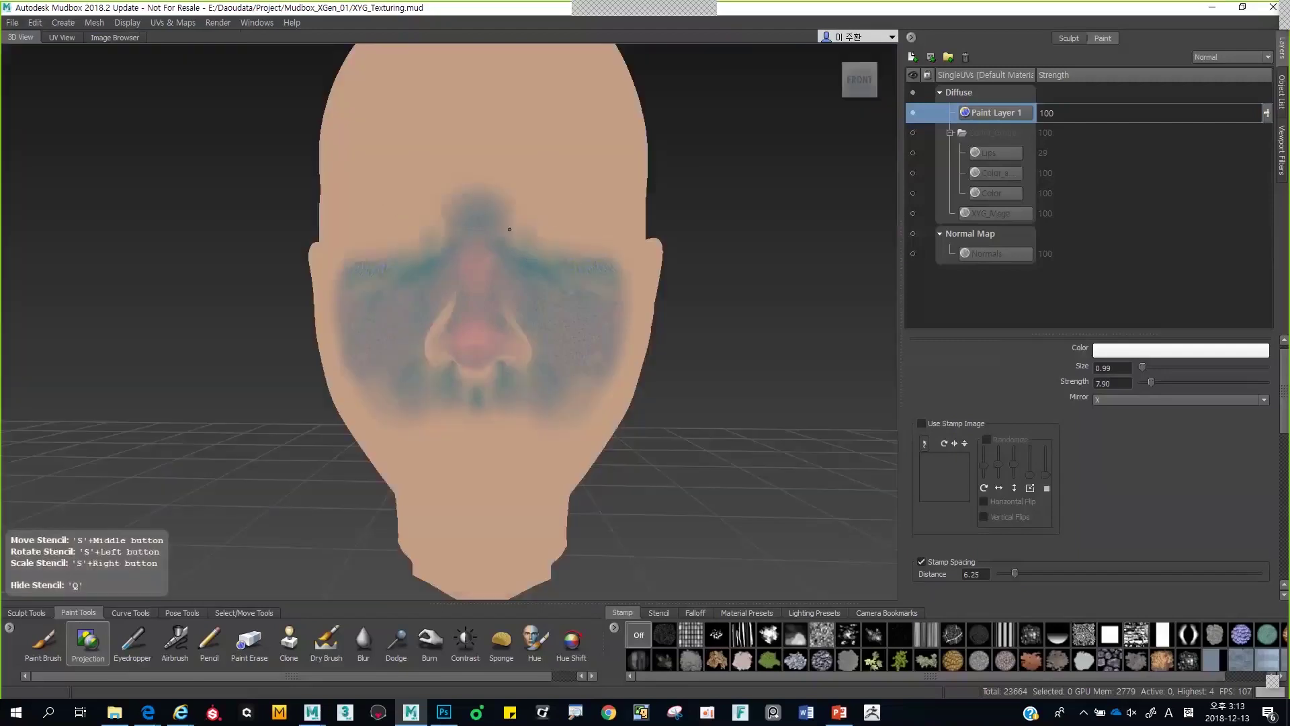
pyautogui.press('q')
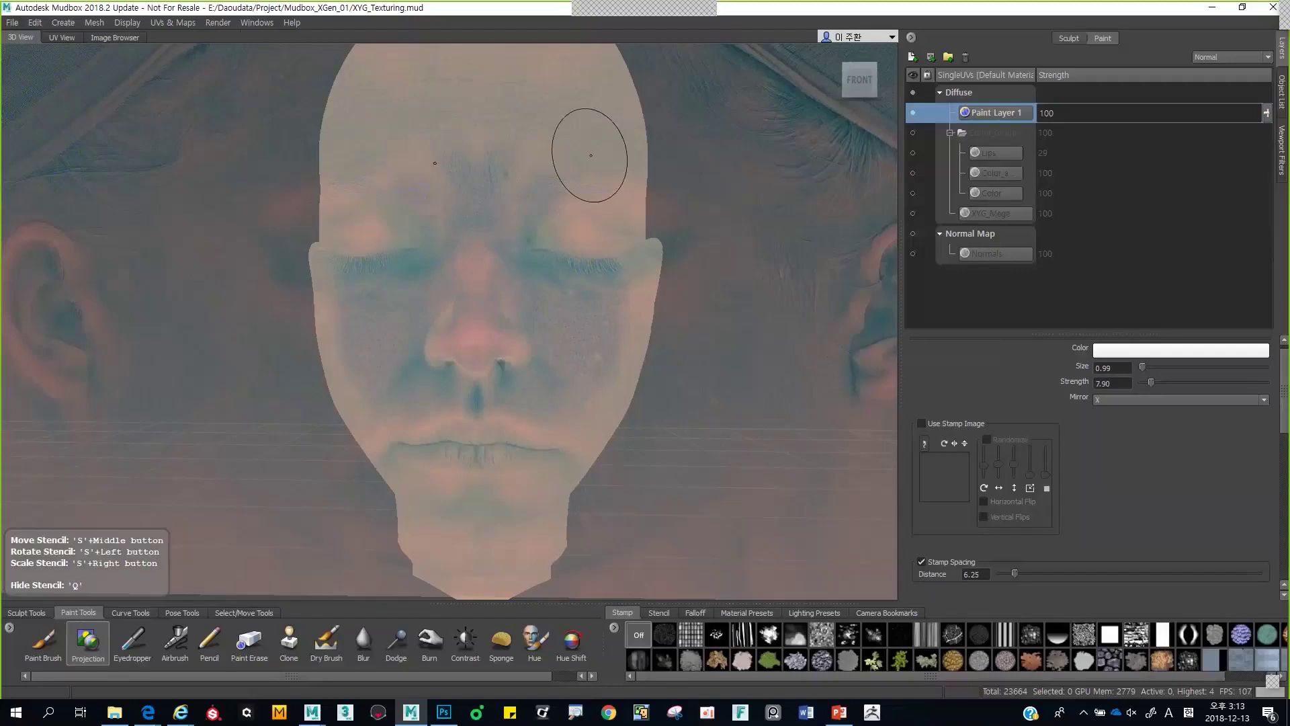
# - Enlarge the projection brush to 1.38 and project the texture over the forehead, nose bridge and cheeks
pyautogui.moveTo(434, 163)
pyautogui.mouseDown()
pyautogui.moveTo(420, 199)
pyautogui.moveTo(565, 139)
pyautogui.moveTo(394, 205)
pyautogui.moveTo(600, 164)
pyautogui.moveTo(439, 121)
pyautogui.moveTo(565, 73)
pyautogui.moveTo(588, 89)
pyautogui.moveTo(376, 87)
pyautogui.moveTo(401, 71)
pyautogui.moveTo(356, 134)
pyautogui.moveTo(444, 132)
pyautogui.mouseUp()
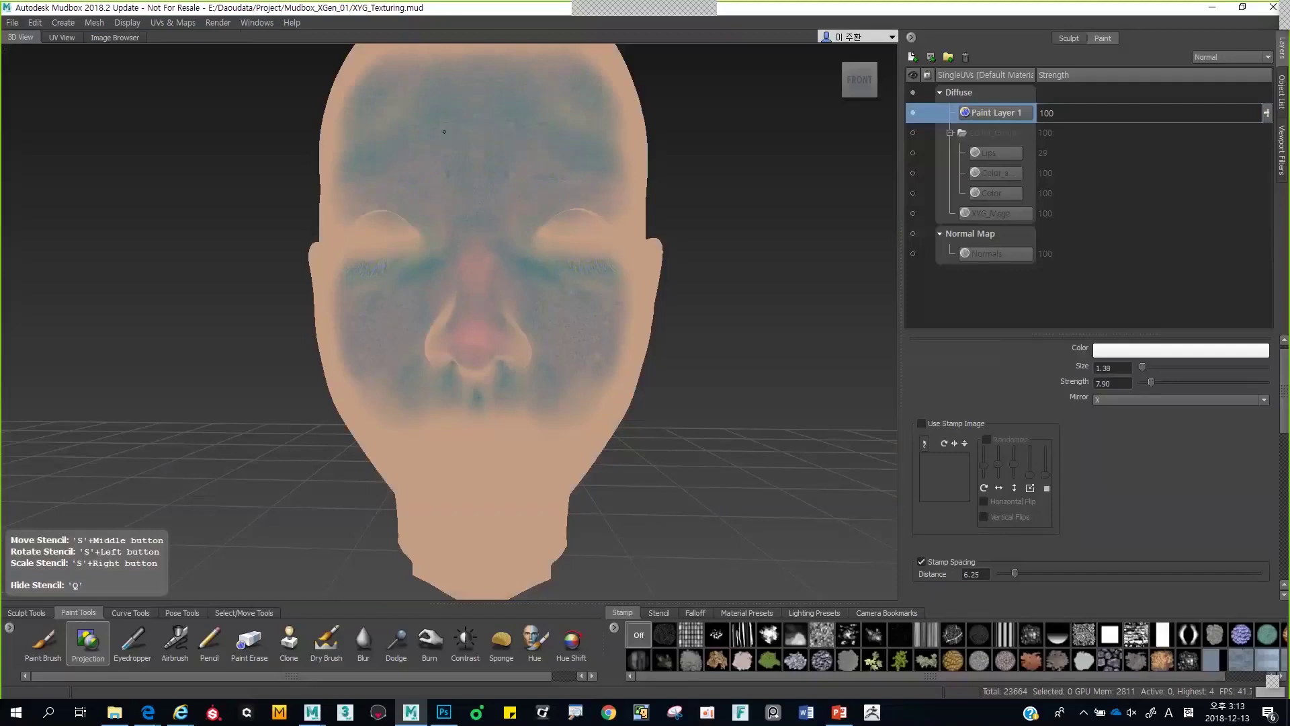
pyautogui.moveTo(360, 150)
pyautogui.mouseDown()
pyautogui.moveTo(587, 173)
pyautogui.moveTo(617, 137)
pyautogui.moveTo(538, 187)
pyautogui.mouseUp()
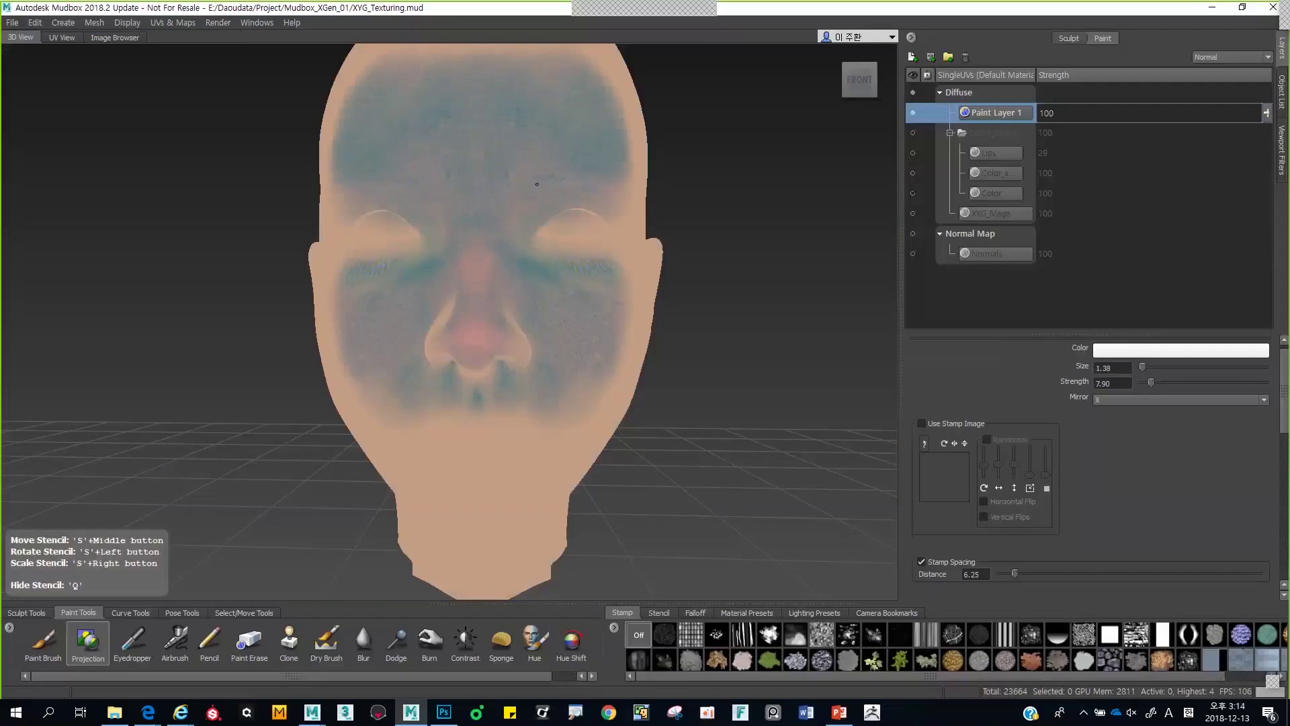
pyautogui.moveTo(490, 225); pyautogui.dragTo(496, 232)
pyautogui.moveTo(564, 323)
pyautogui.mouseDown()
pyautogui.moveTo(573, 354)
pyautogui.moveTo(616, 276)
pyautogui.moveTo(577, 417)
pyautogui.mouseUp()
# - Turn Flat Lighting off, then refit the front view and rescale the stencil to match the model's mouth and chin
pyautogui.press('q')
pyautogui.press('q')
pyautogui.press('q')
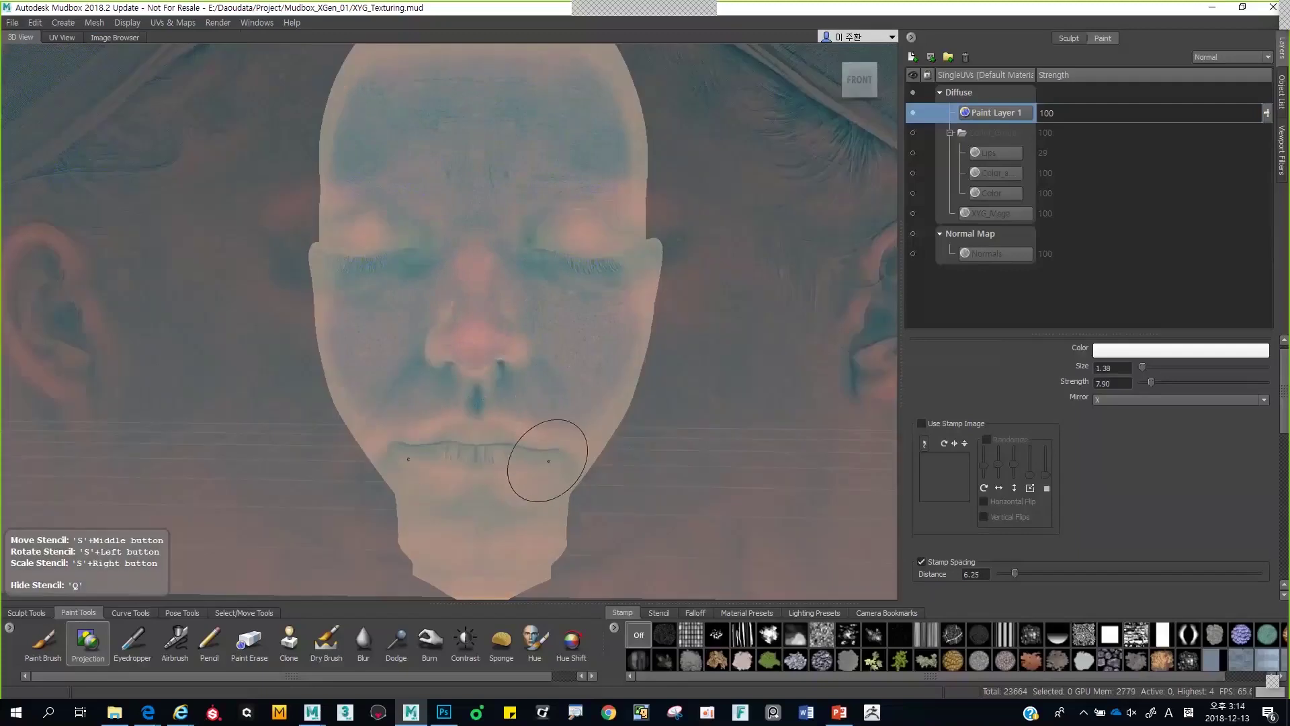
pyautogui.press('q')
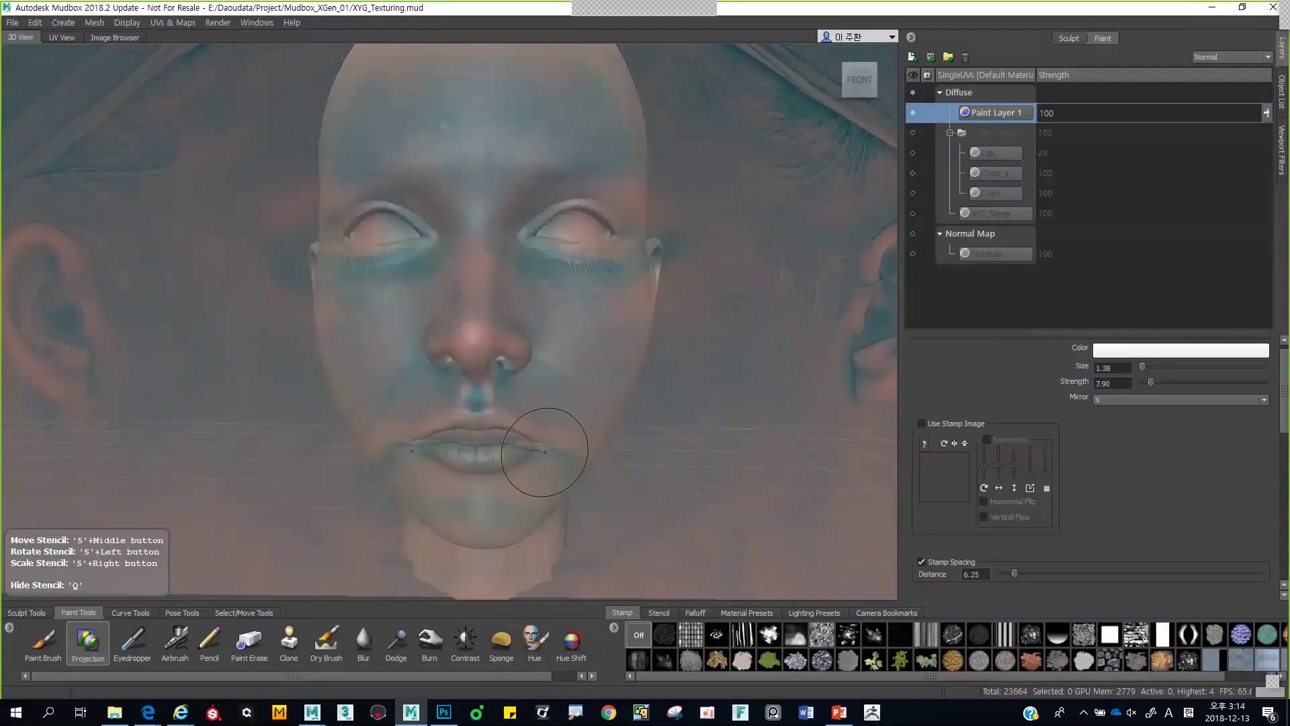
pyautogui.press('q')
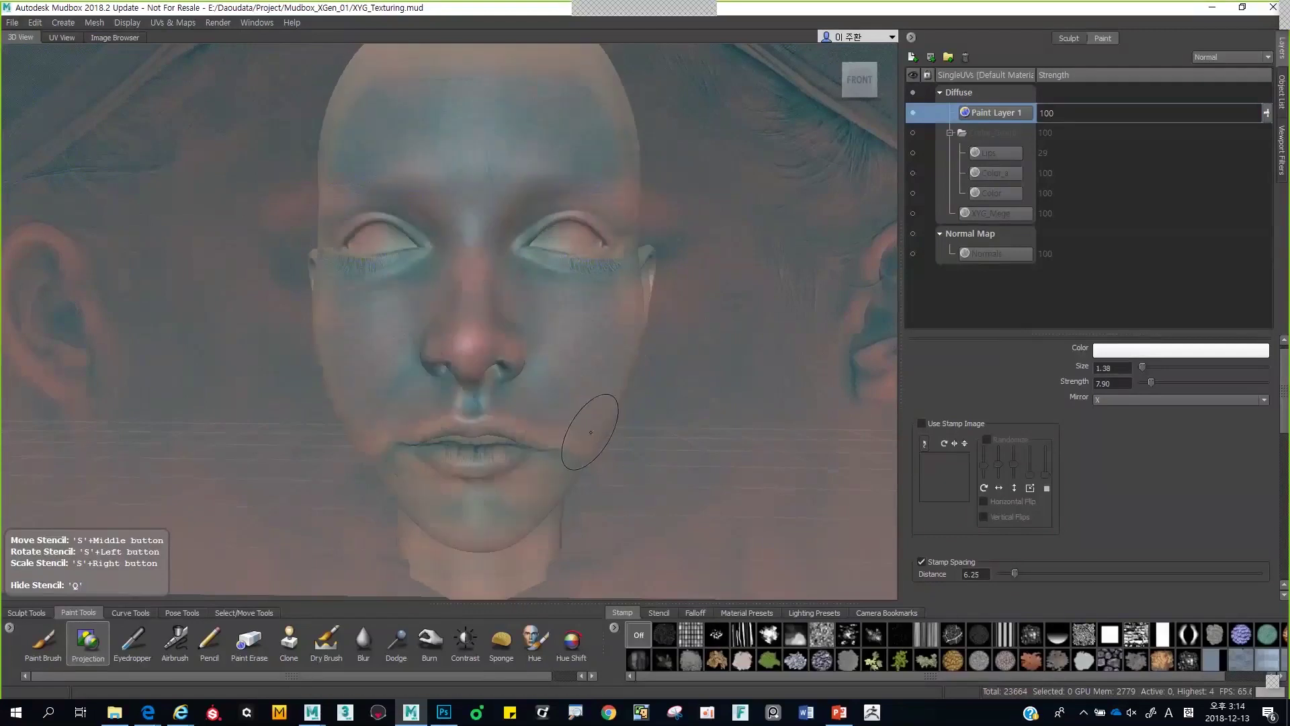
pyautogui.keyDown('alt'); pyautogui.moveTo(575, 417); pyautogui.dragTo(599, 403); pyautogui.keyUp('alt')
pyautogui.moveTo(599, 403); pyautogui.dragTo(579, 393, button='right')
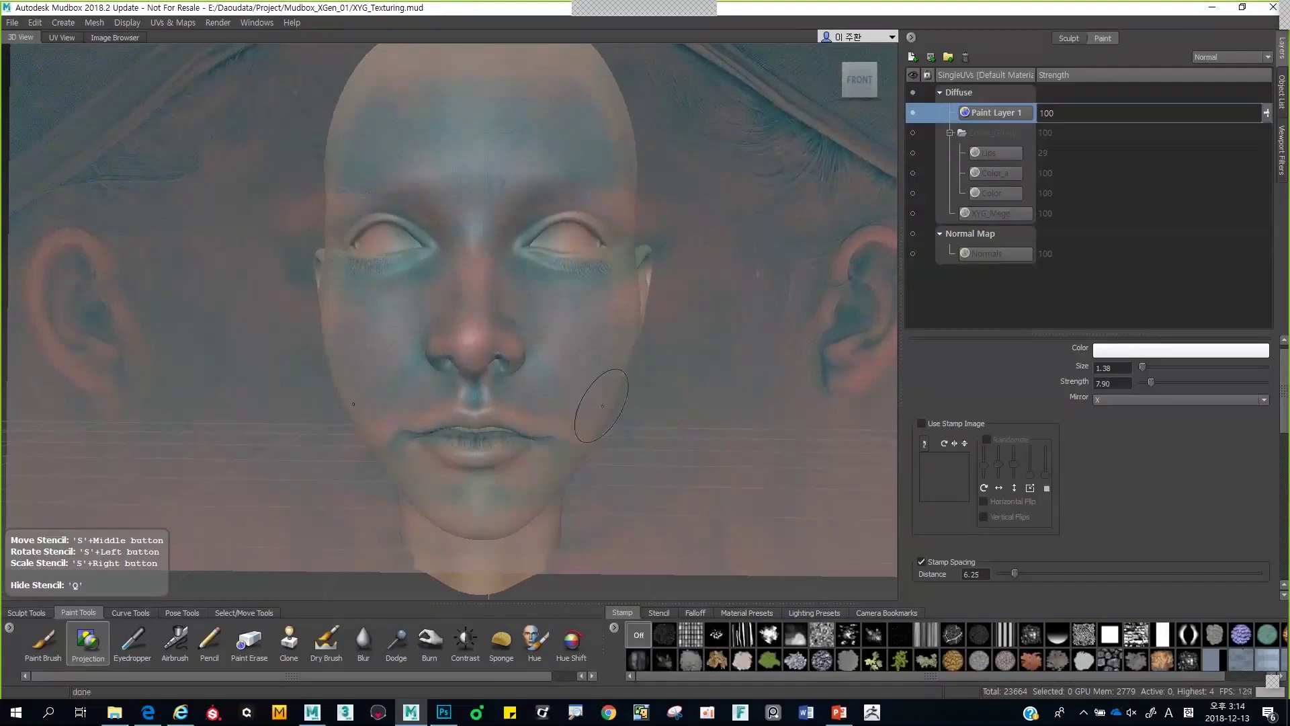
# - Project the stencil texture onto the chin below the lips and hide the stencil
pyautogui.press('q')
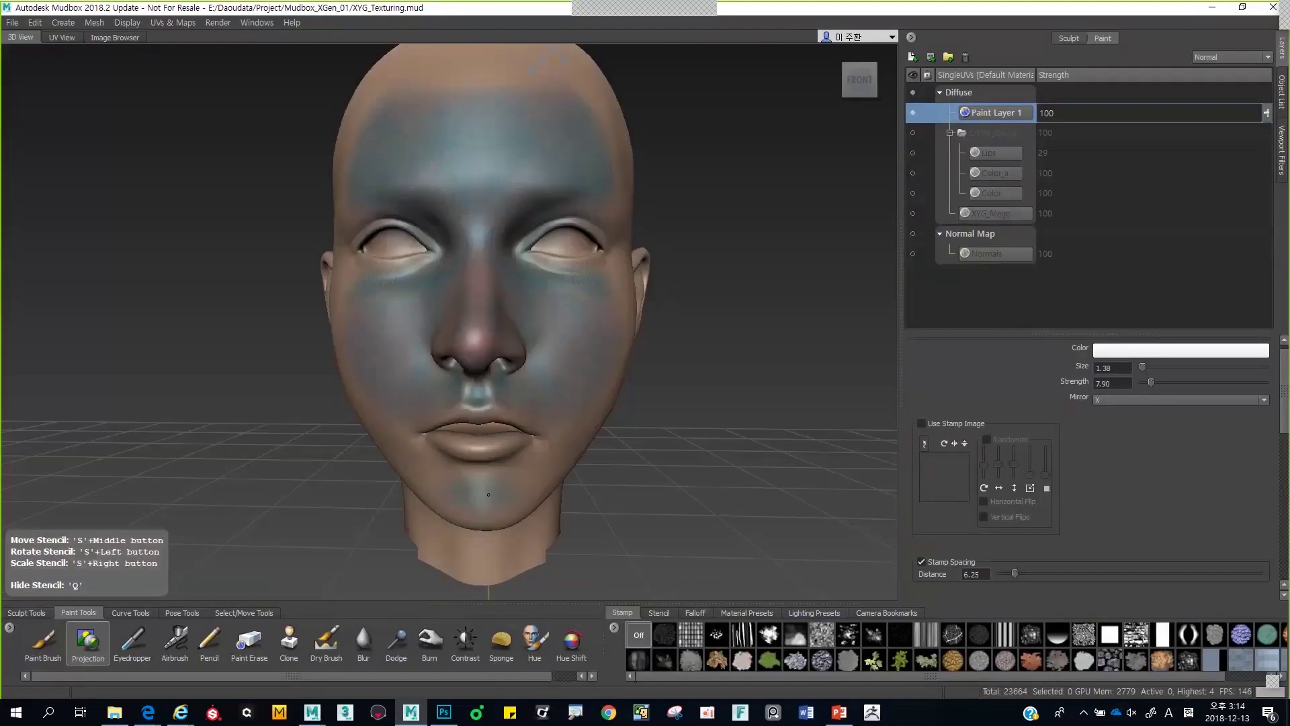
pyautogui.moveTo(473, 476); pyautogui.dragTo(530, 457)
pyautogui.press('q')
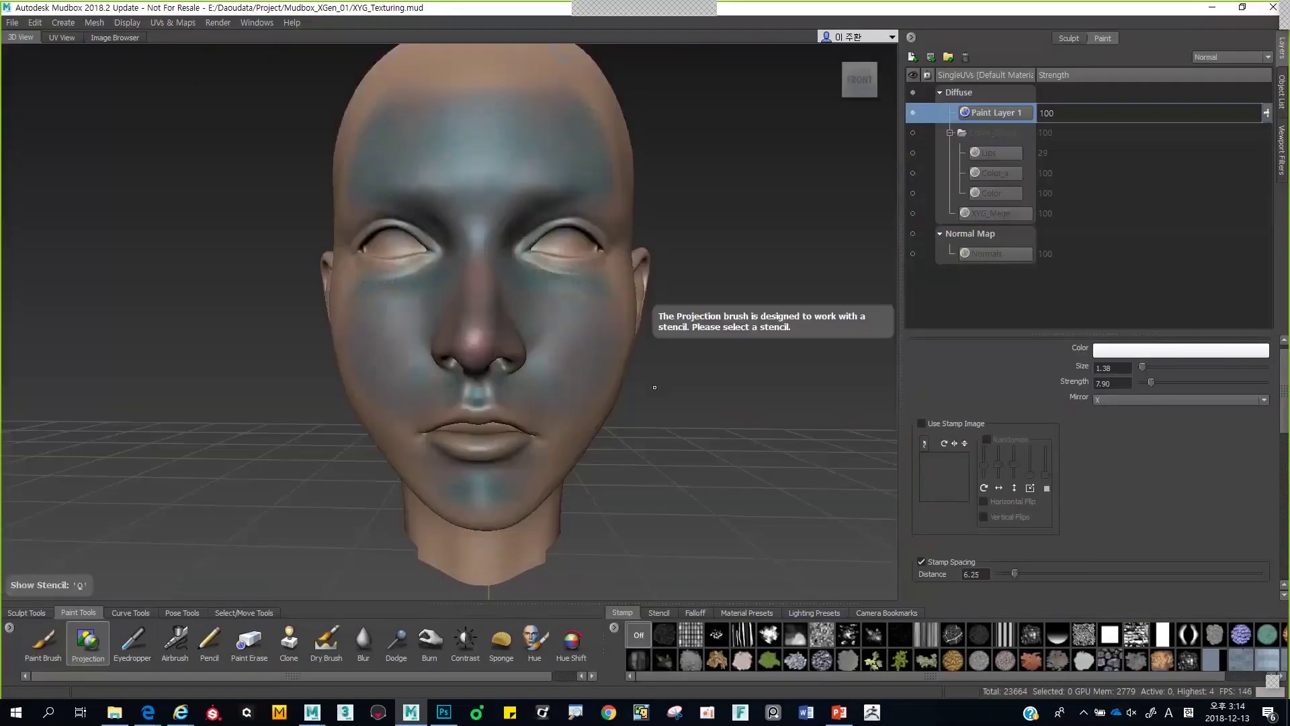
# - Turn the head to its side profile, show the stencil, and move it so its ear overlaps the model's ear
pyautogui.keyDown('alt'); pyautogui.moveTo(654, 387); pyautogui.dragTo(628, 320); pyautogui.keyUp('alt')
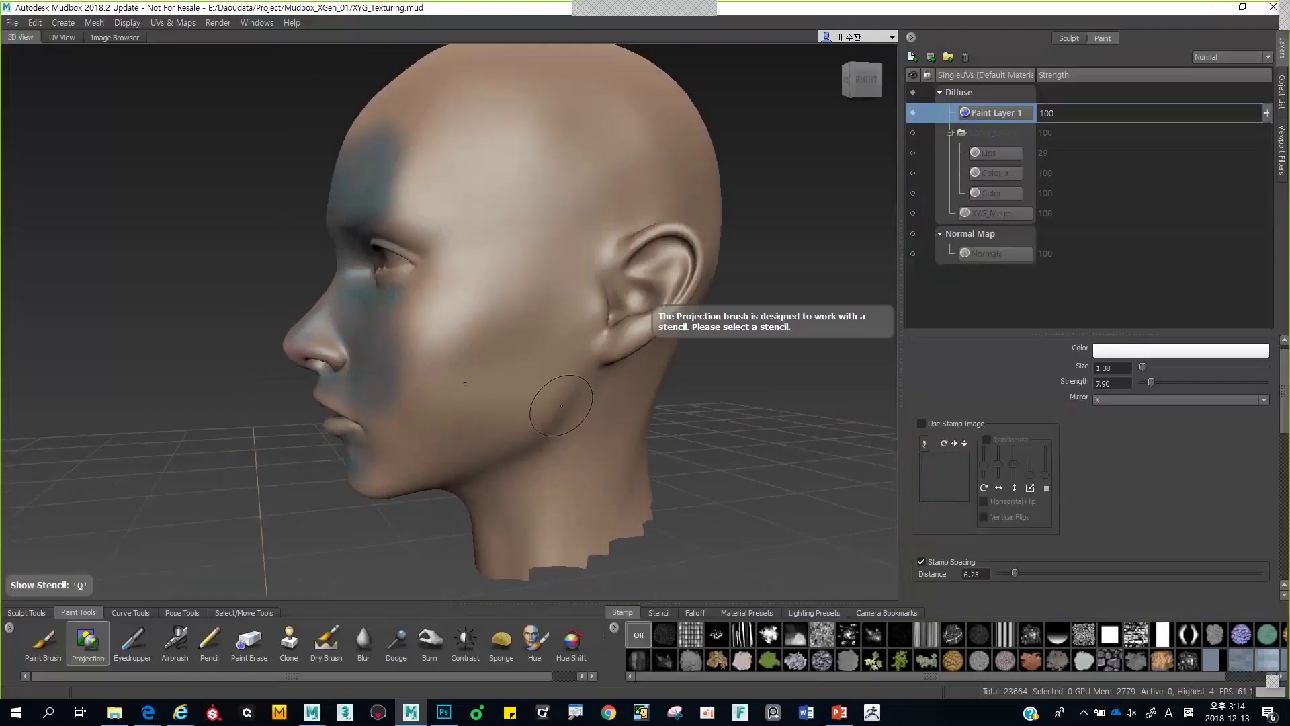
pyautogui.press('q')
pyautogui.moveTo(627, 315)
pyautogui.mouseDown(button='middle')
pyautogui.moveTo(369, 295)
pyautogui.moveTo(428, 291)
pyautogui.mouseUp(button='middle')
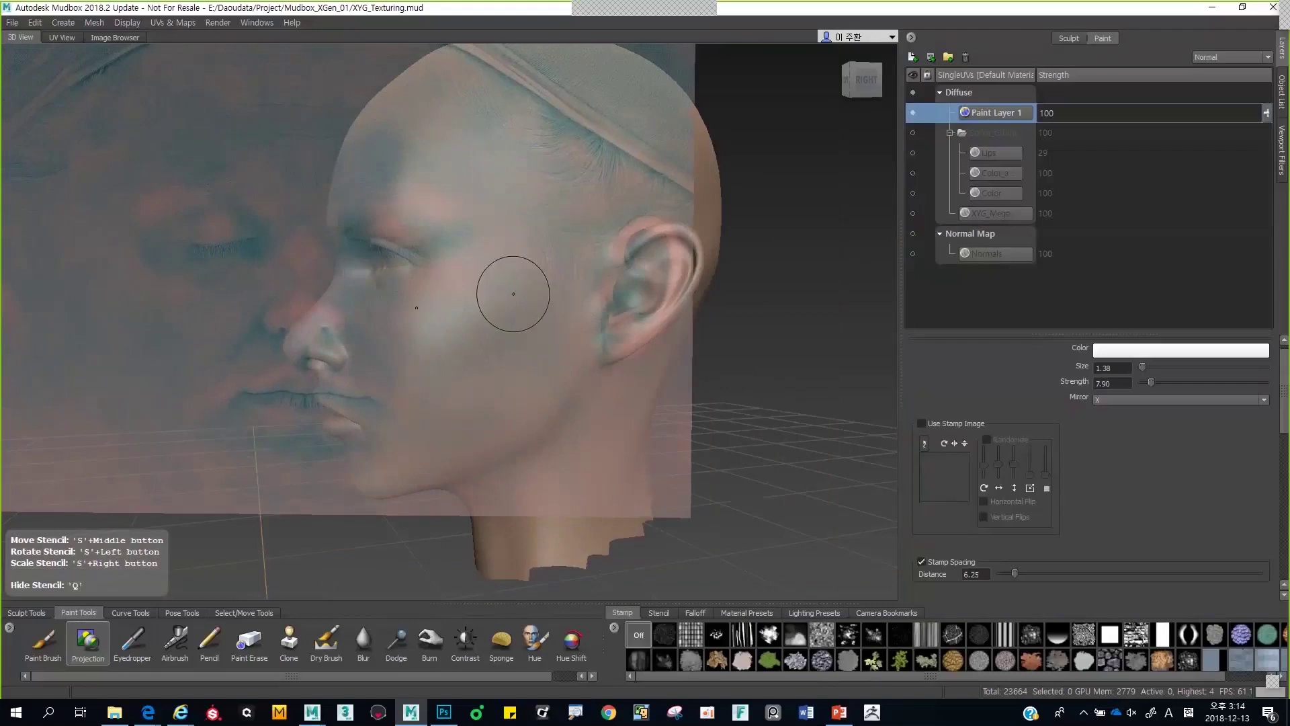
# - Enlarge the projection brush to 2.58 and project the texture over the side of the cheek, temple and forehead
pyautogui.moveTo(537, 303); pyautogui.dragTo(561, 303)
pyautogui.moveTo(561, 304); pyautogui.dragTo(386, 383)
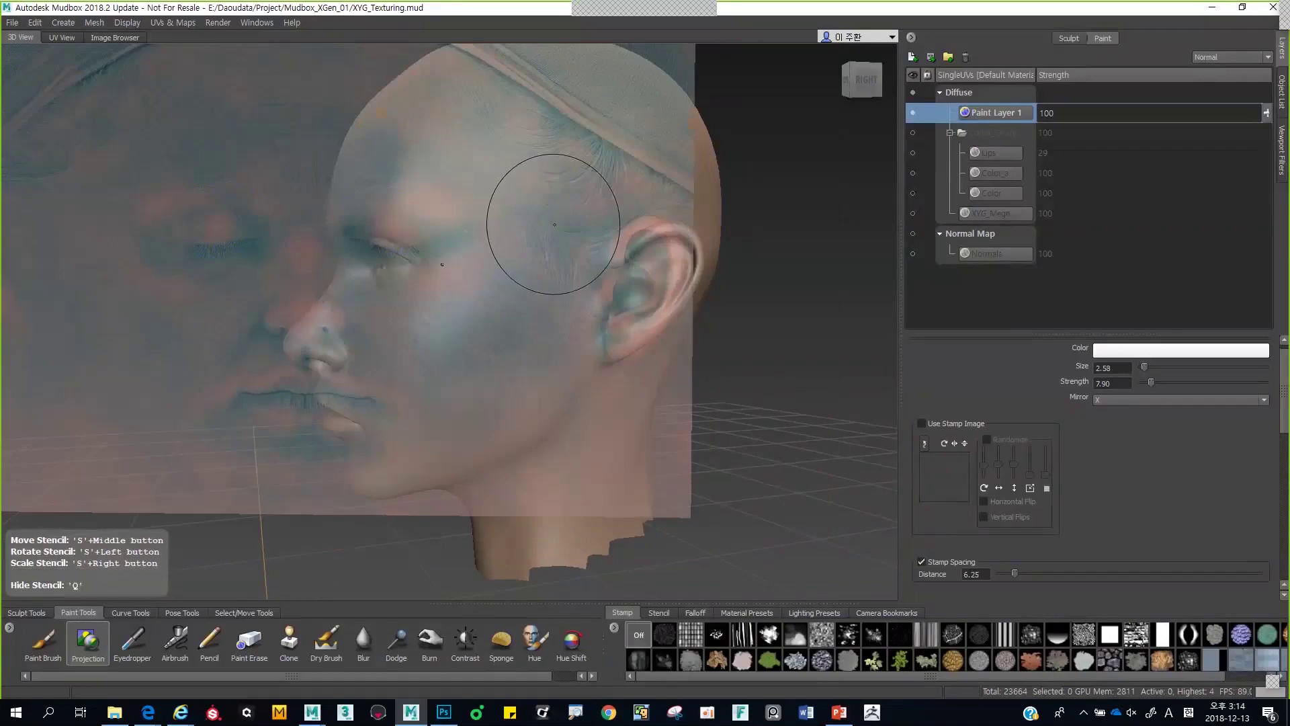
pyautogui.moveTo(547, 216)
pyautogui.mouseDown()
pyautogui.moveTo(470, 165)
pyautogui.moveTo(420, 183)
pyautogui.moveTo(425, 128)
pyautogui.moveTo(497, 117)
pyautogui.mouseUp()
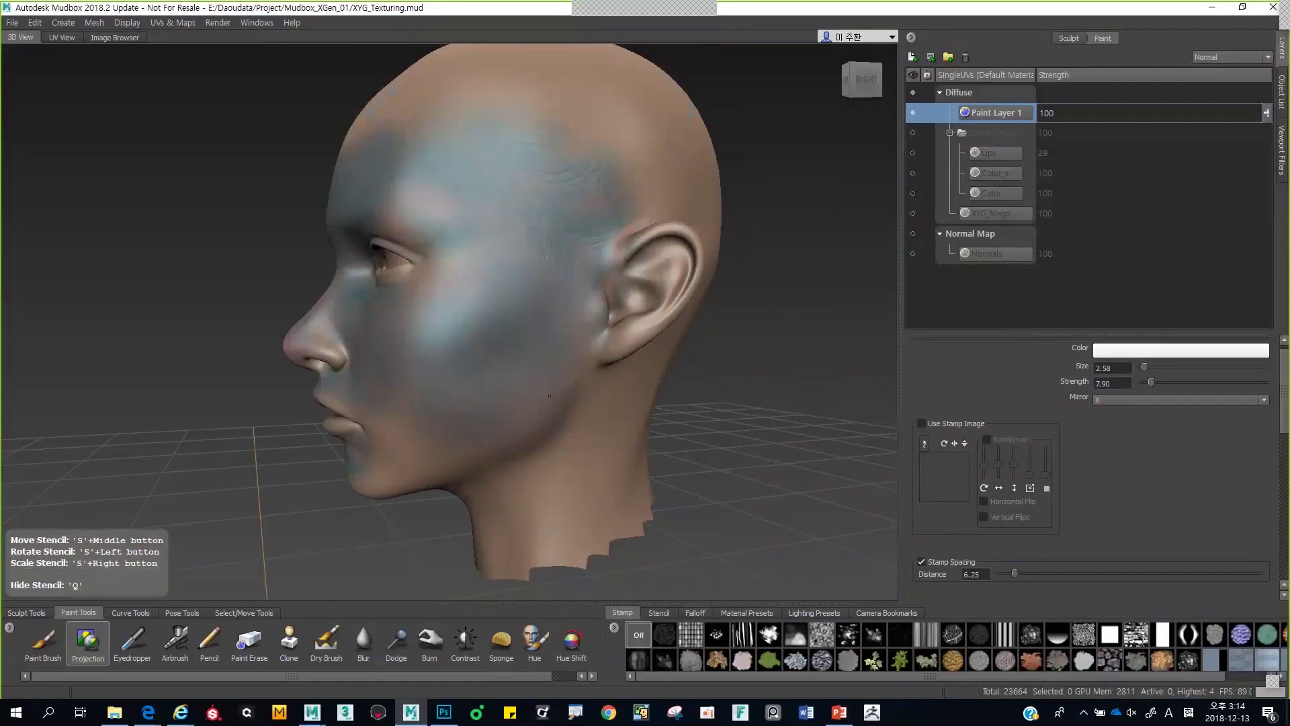
# - Turn the head to a frontal view from below the chin and move the stencil over the side of the mouth and jaw
pyautogui.press('q')
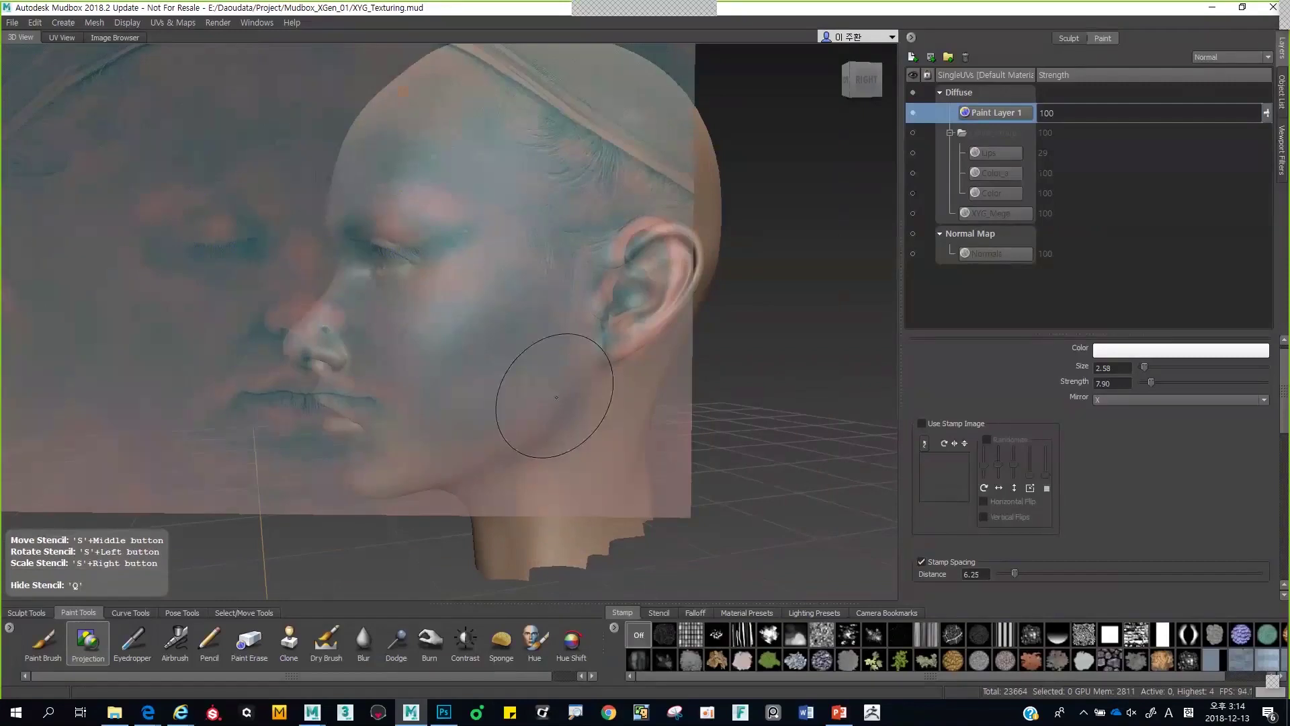
pyautogui.press('q')
pyautogui.keyDown('alt'); pyautogui.moveTo(557, 397); pyautogui.dragTo(571, 275); pyautogui.keyUp('alt')
pyautogui.keyDown('alt'); pyautogui.moveTo(565, 310); pyautogui.dragTo(590, 336, button='right'); pyautogui.keyUp('alt')
pyautogui.keyDown('alt'); pyautogui.moveTo(590, 336); pyautogui.dragTo(560, 356); pyautogui.keyUp('alt')
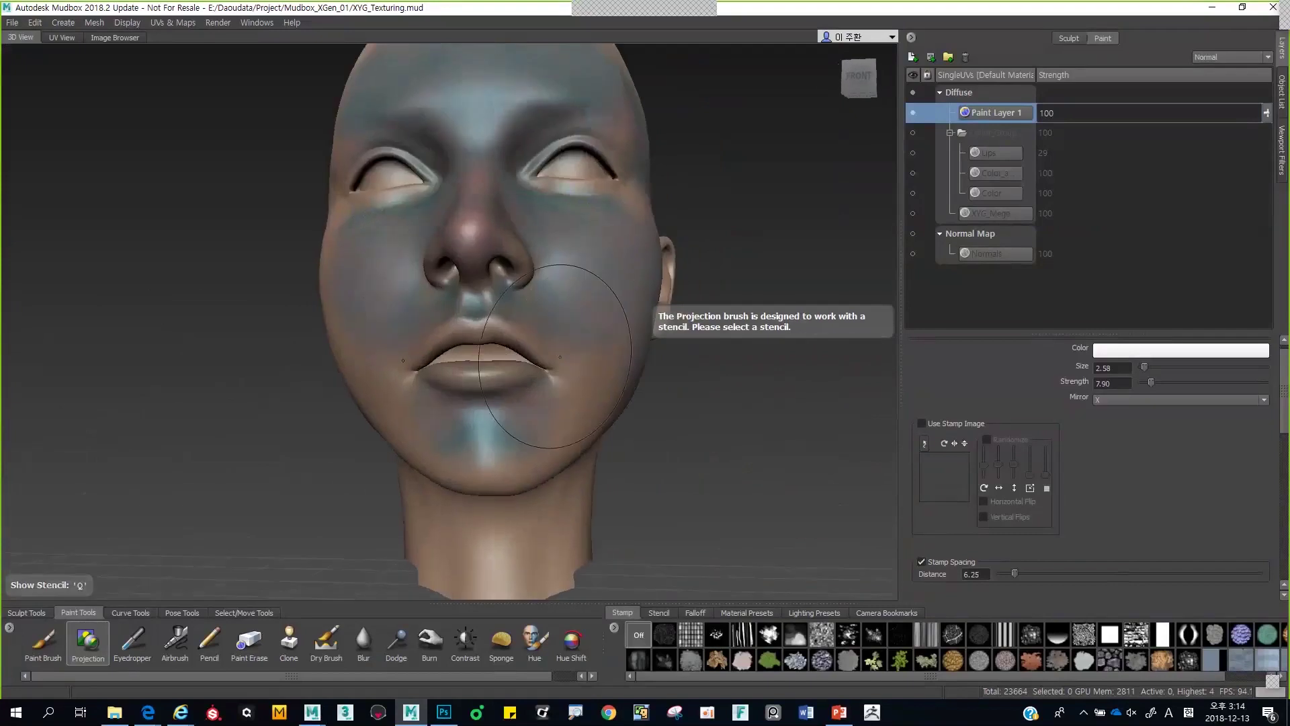
pyautogui.press('q')
pyautogui.press('s')
pyautogui.moveTo(547, 320); pyautogui.dragTo(685, 303, button='middle')
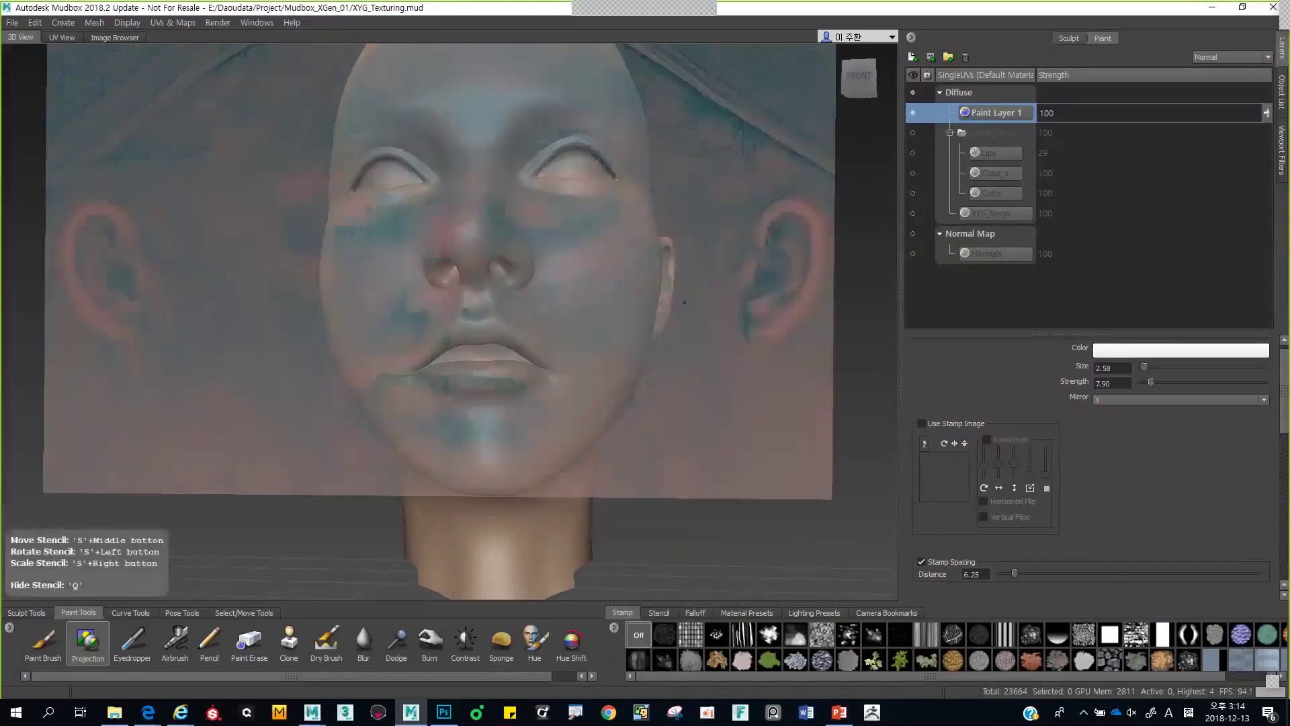
# - Project the texture onto the lower cheek and jaw, hide the stencil, and turn Flat Lighting on
pyautogui.press('q')
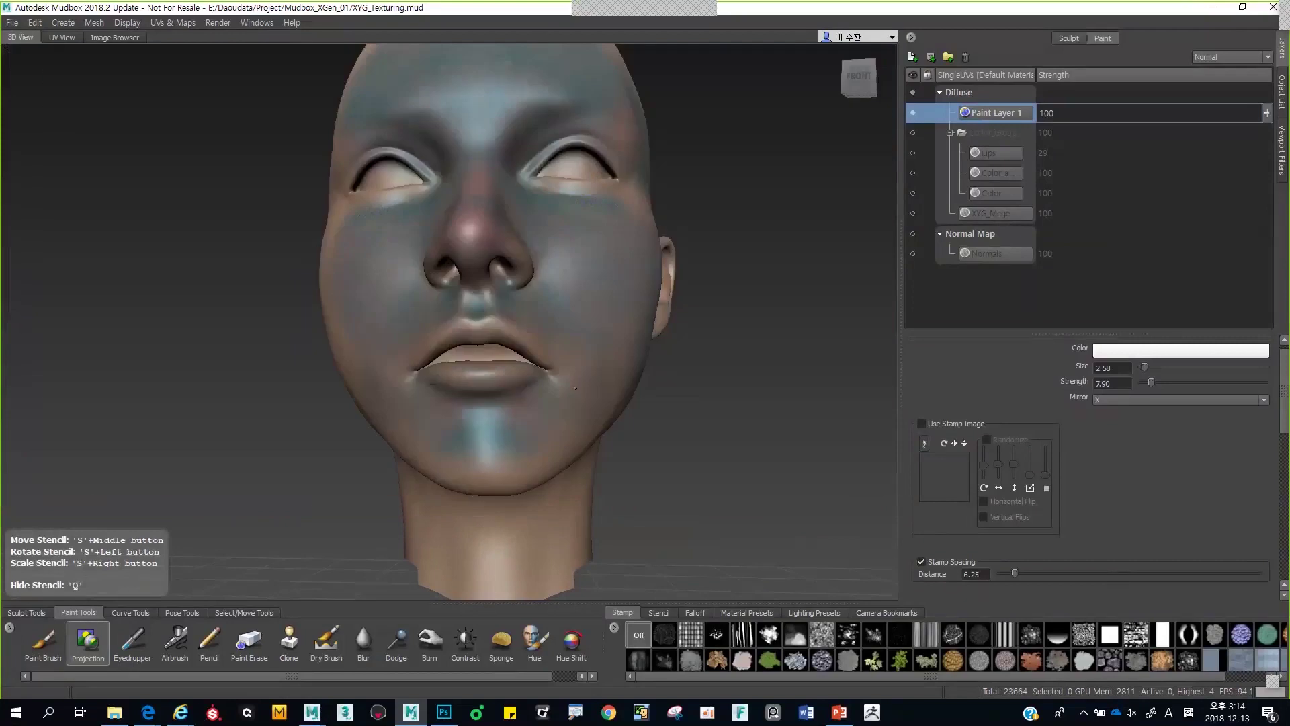
pyautogui.moveTo(575, 388)
pyautogui.mouseDown()
pyautogui.moveTo(547, 412)
pyautogui.moveTo(602, 395)
pyautogui.moveTo(601, 325)
pyautogui.mouseUp()
pyautogui.moveTo(577, 268); pyautogui.dragTo(699, 275)
pyautogui.press('q')
pyautogui.press('u')
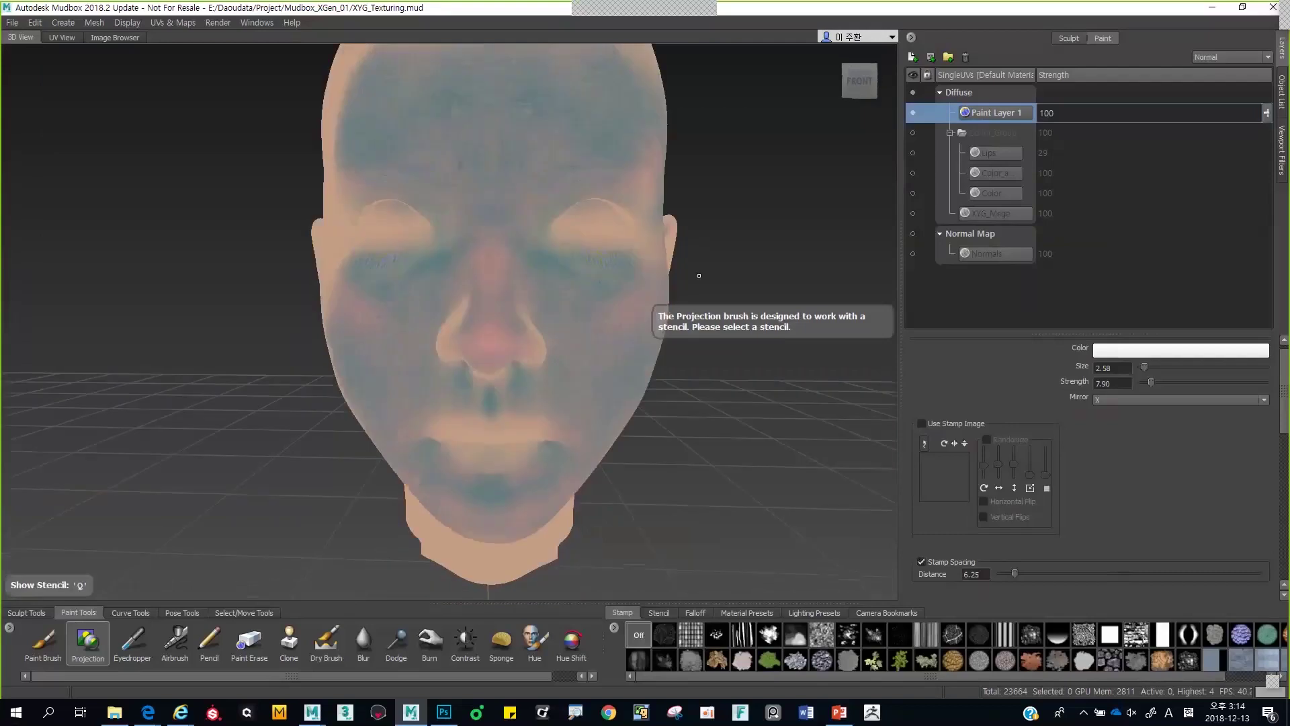
# - Show the XYG_Mege layer in place of Paint Layer 1 and examine its finished texture from the front and side
pyautogui.click(912, 213)
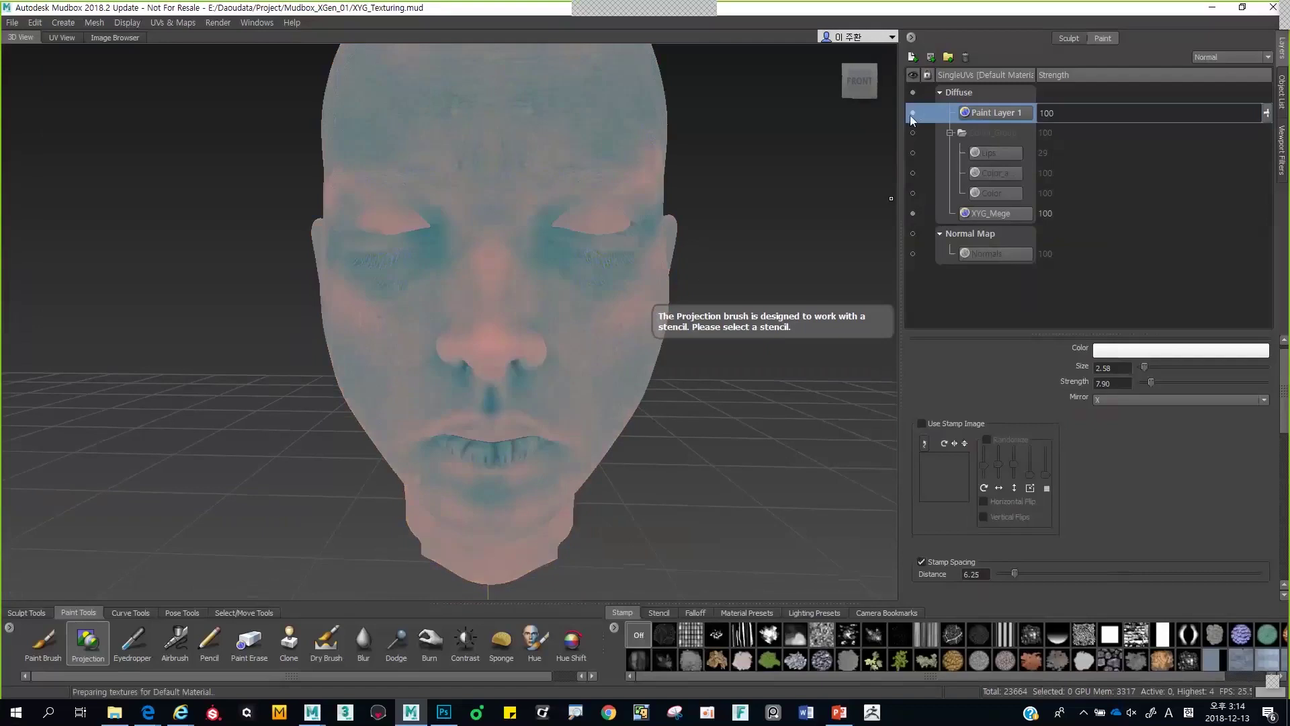
pyautogui.click(912, 114)
pyautogui.keyDown('alt'); pyautogui.moveTo(746, 202); pyautogui.dragTo(594, 212); pyautogui.keyUp('alt')
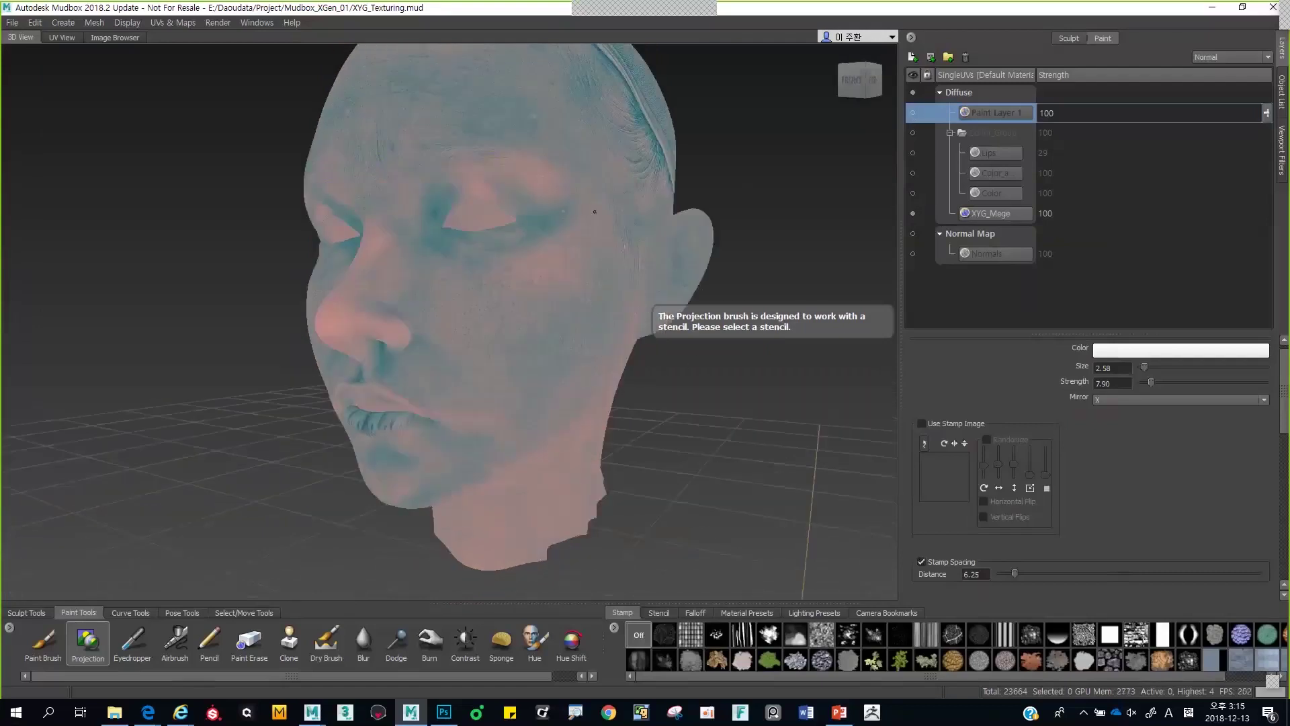
pyautogui.press('u')
pyautogui.press('u')
pyautogui.keyDown('alt'); pyautogui.moveTo(662, 279); pyautogui.dragTo(626, 276, button='right'); pyautogui.keyUp('alt')
pyautogui.keyDown('alt'); pyautogui.moveTo(626, 276); pyautogui.dragTo(625, 291, button='middle'); pyautogui.keyUp('alt')
pyautogui.keyDown('alt'); pyautogui.moveTo(612, 289); pyautogui.dragTo(666, 292); pyautogui.keyUp('alt')
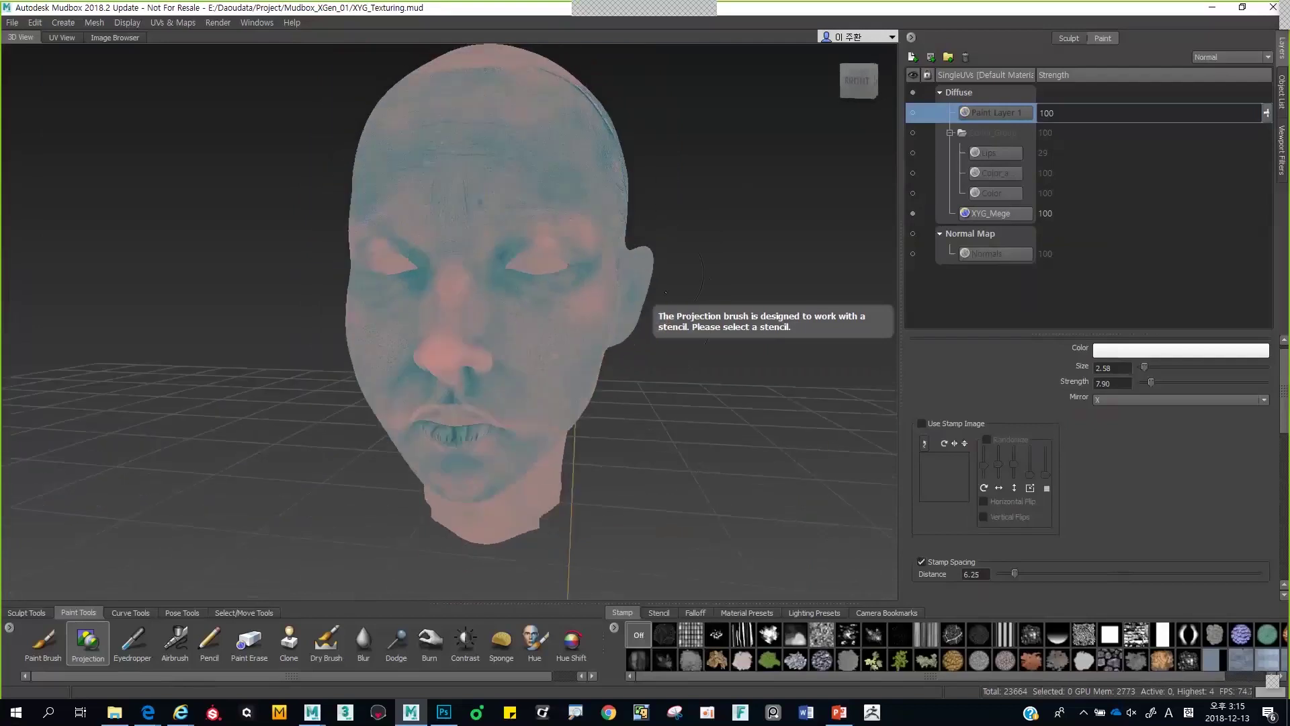
pyautogui.keyDown('alt'); pyautogui.moveTo(452, 253); pyautogui.dragTo(511, 286); pyautogui.keyUp('alt')
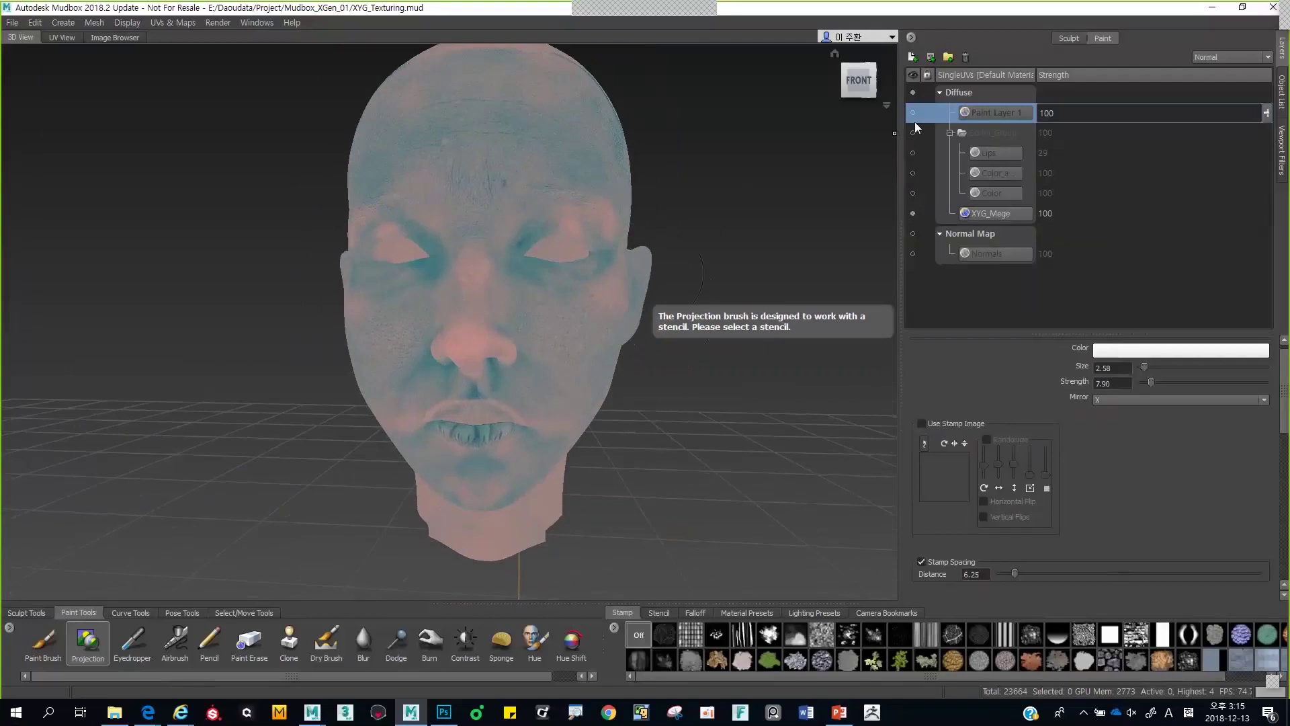
# - Hide the XYG_Mege layer, show Paint Layer 1 again, and examine the projected face
pyautogui.click(913, 213)
pyautogui.click(913, 113)
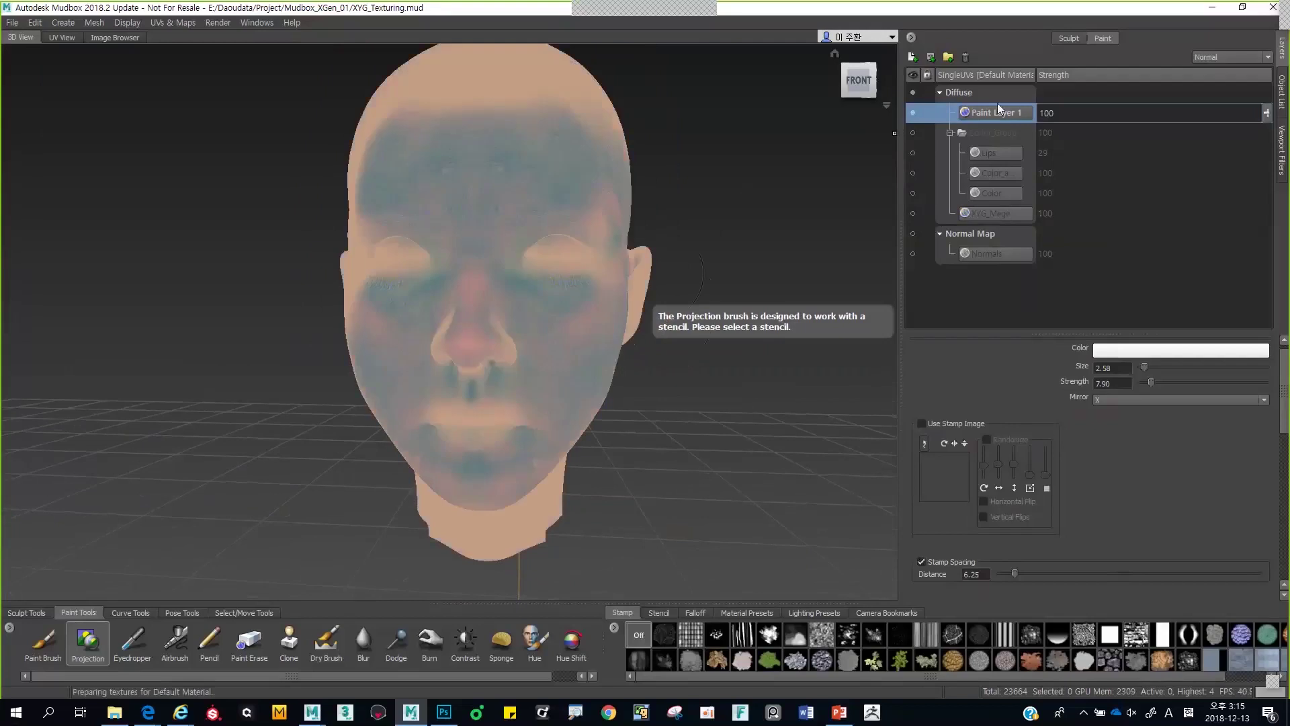
pyautogui.keyDown('alt'); pyautogui.moveTo(663, 277); pyautogui.dragTo(699, 274, button='right'); pyautogui.keyUp('alt')
pyautogui.keyDown('alt'); pyautogui.moveTo(699, 274); pyautogui.dragTo(674, 270); pyautogui.keyUp('alt')
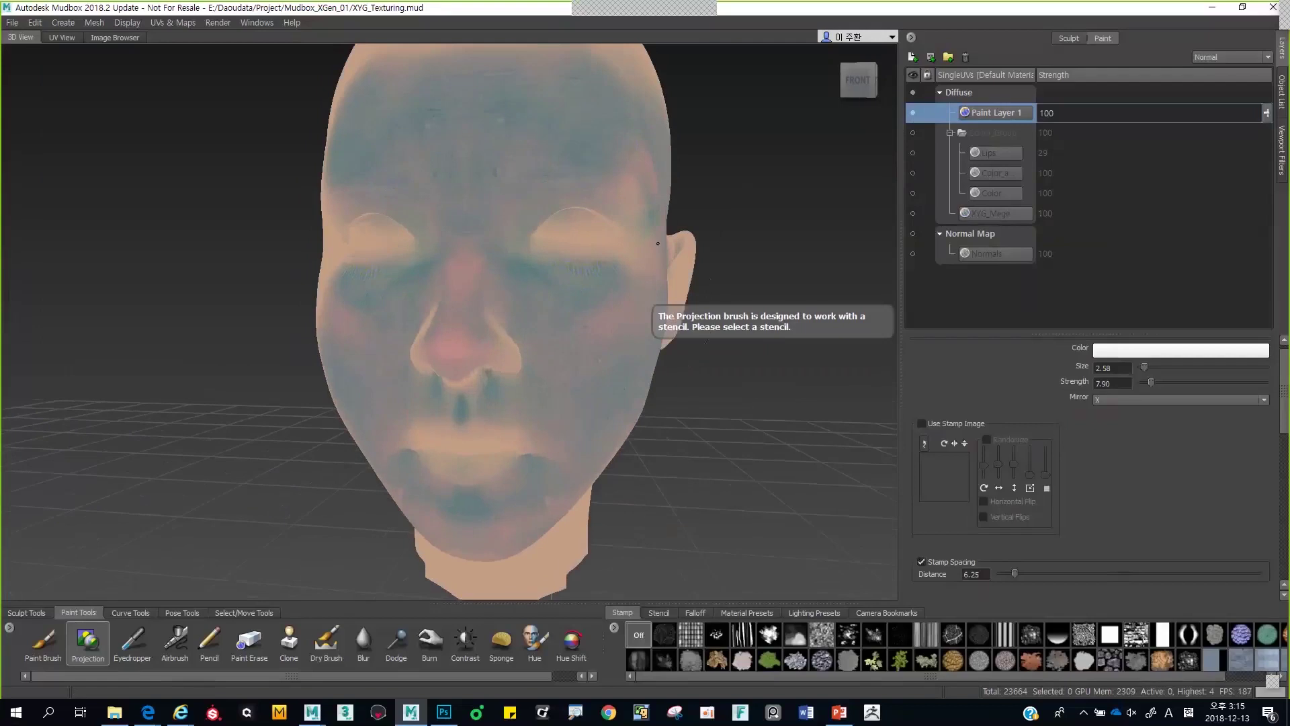
pyautogui.keyDown('alt'); pyautogui.moveTo(674, 270); pyautogui.dragTo(663, 269, button='right'); pyautogui.keyUp('alt')
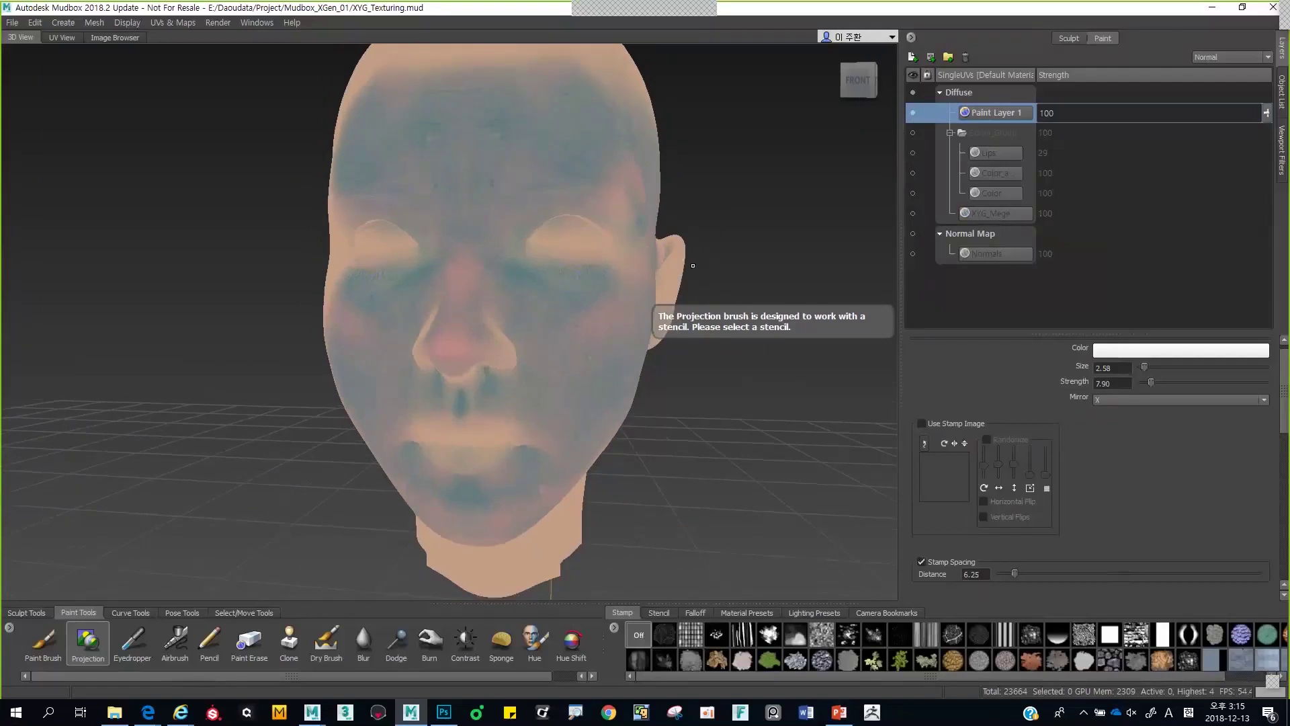
# - Add a layer mask to Paint Layer 1 and create a new diffuse paint layer above it
pyautogui.click(931, 58)
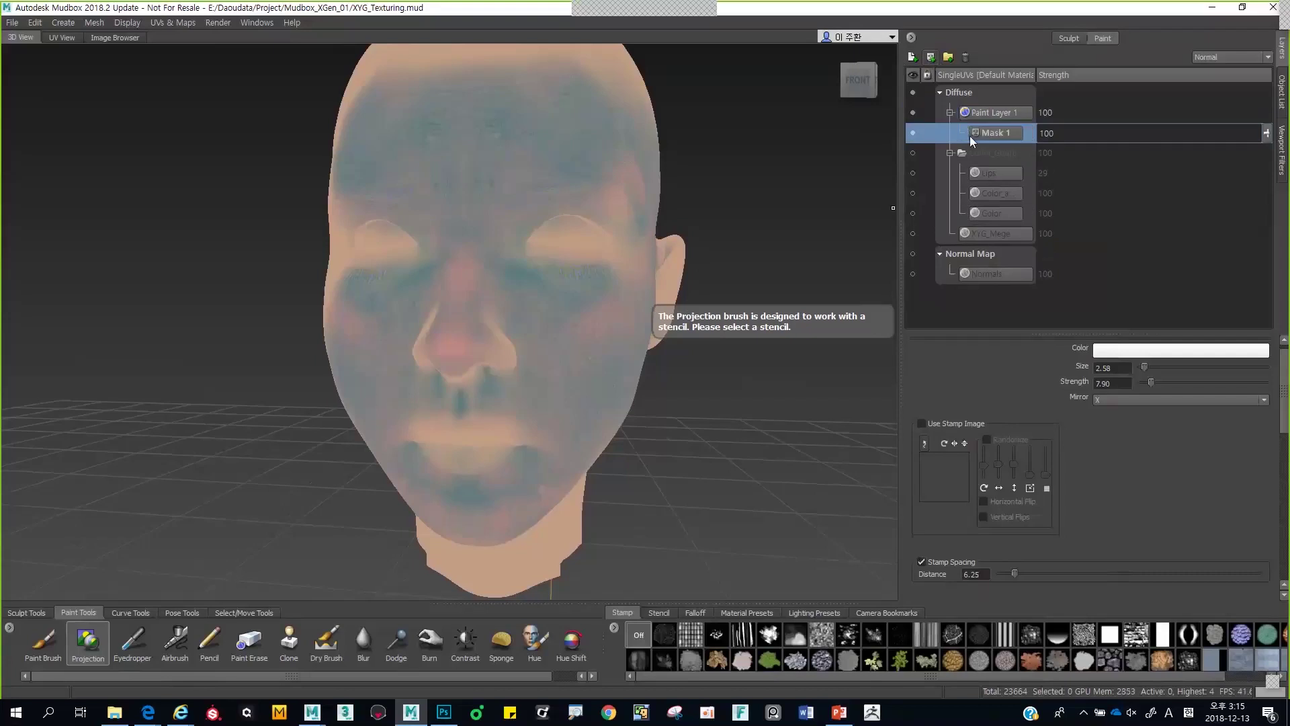
pyautogui.click(912, 57)
pyautogui.click(666, 398)
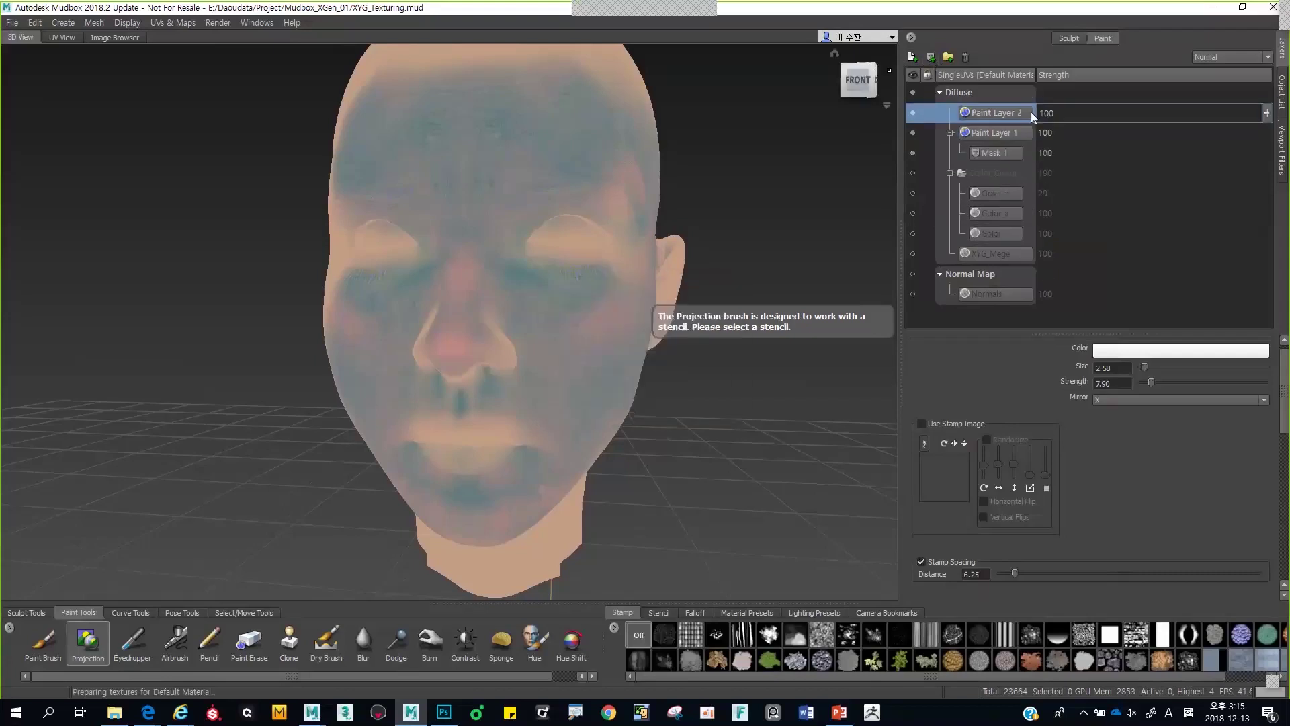
# - Return to the front view, show the stencil, and enlarge it so its nose lines up with the model's nose
pyautogui.keyDown('alt'); pyautogui.moveTo(590, 375); pyautogui.dragTo(490, 389); pyautogui.keyUp('alt')
pyautogui.press('q')
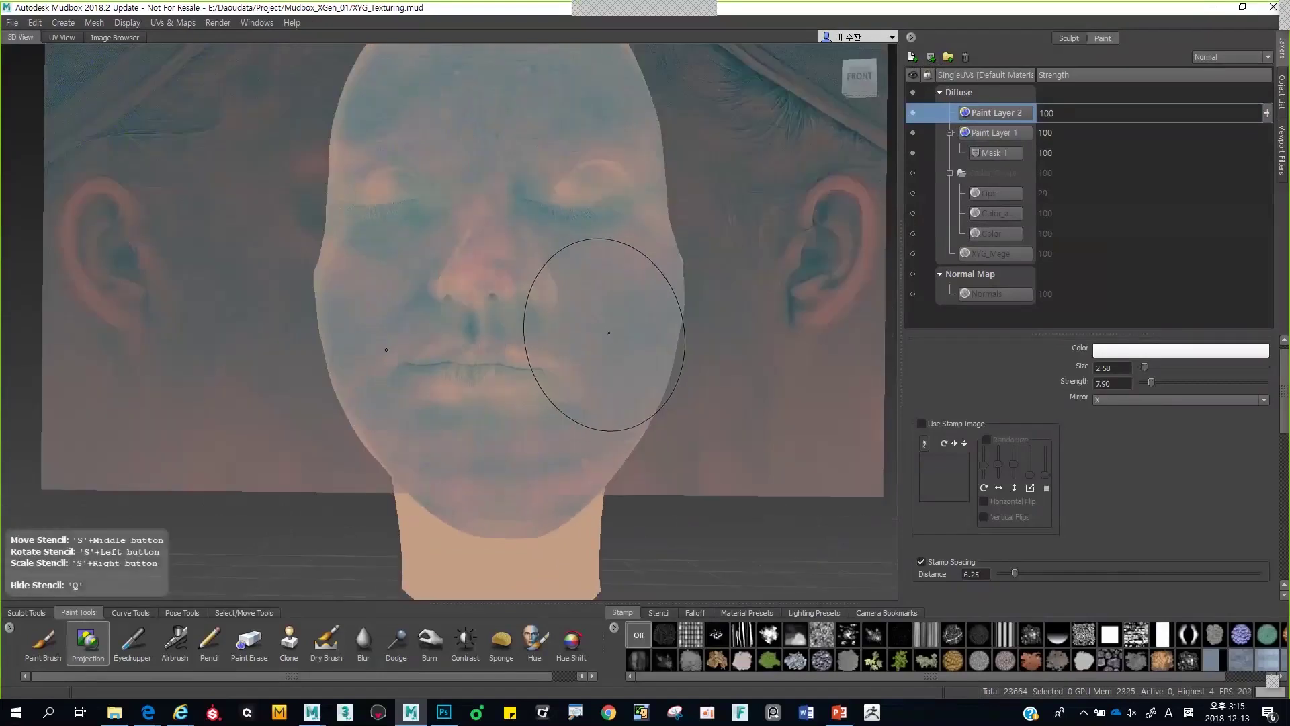
pyautogui.press('super')
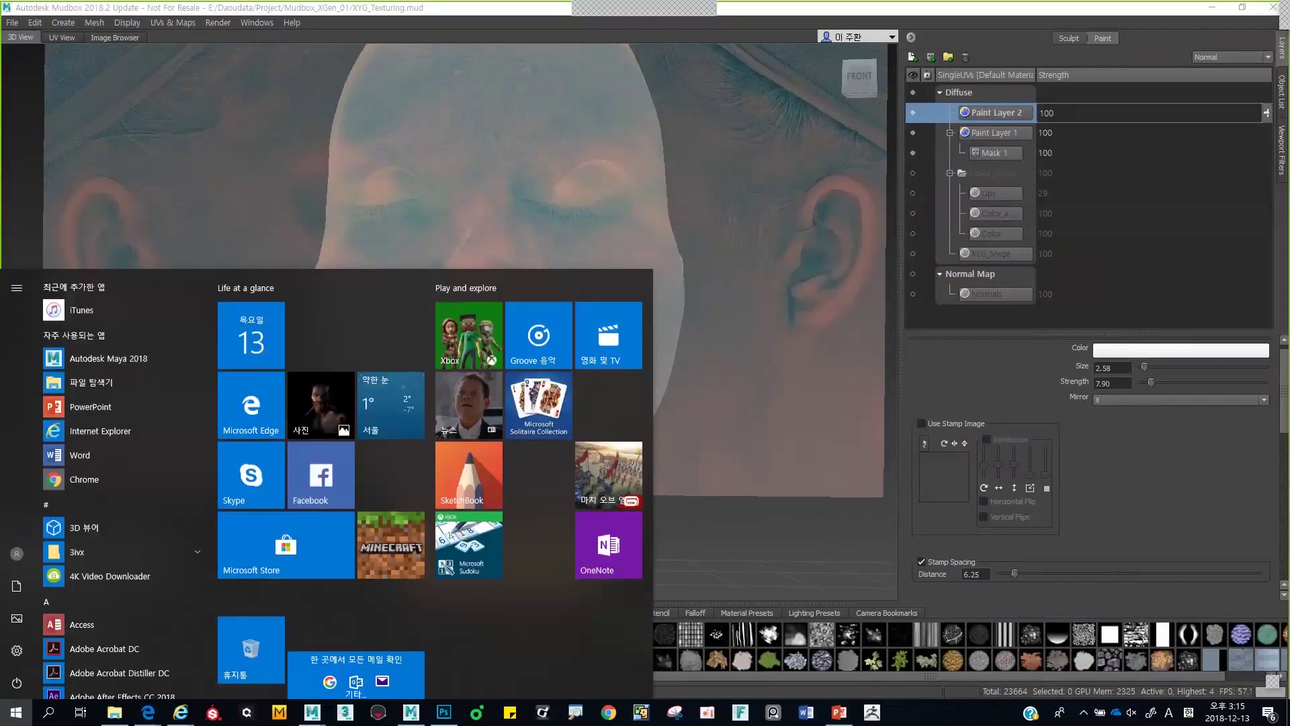
pyautogui.press('super')
pyautogui.scroll(-1, 562, 375)
pyautogui.moveTo(562, 374); pyautogui.dragTo(625, 416, button='right')
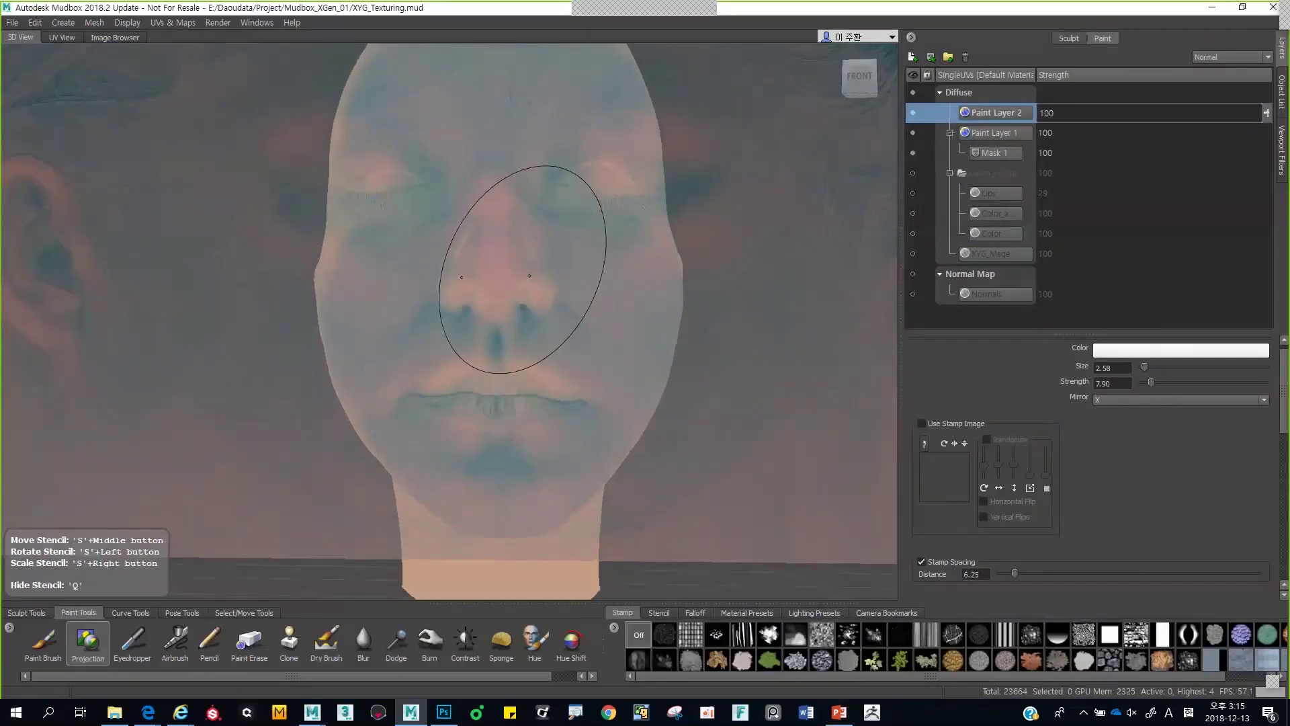
# - Project the stencil texture onto the nose and nostrils in Paint Layer 2 with brush size 2.03
pyautogui.moveTo(492, 288); pyautogui.dragTo(535, 271)
pyautogui.press('q')
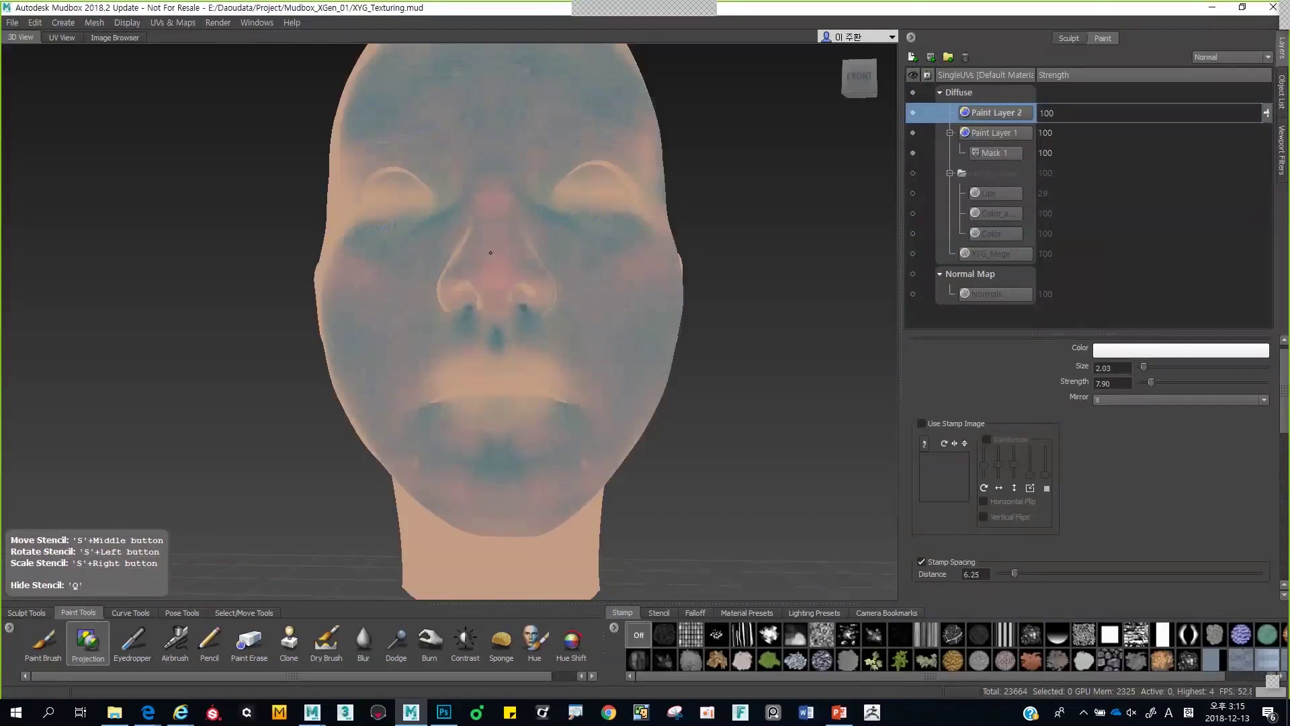
pyautogui.press('q')
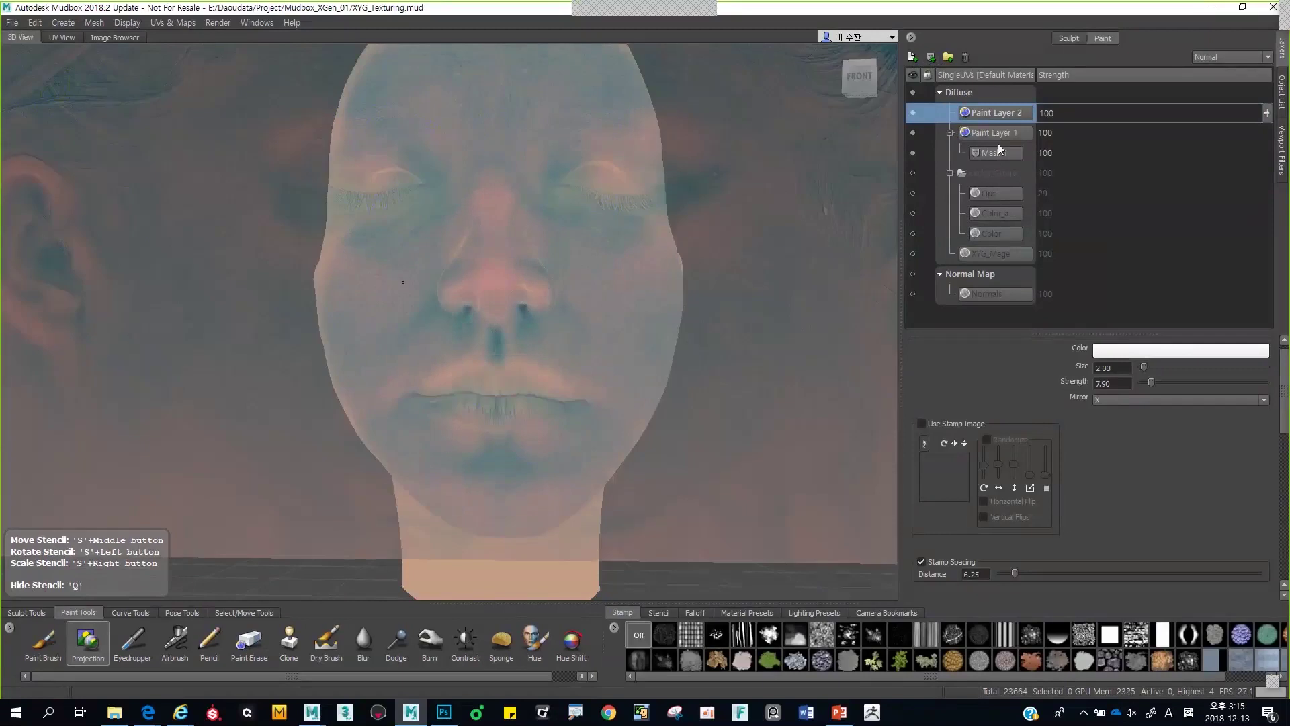
pyautogui.press('q')
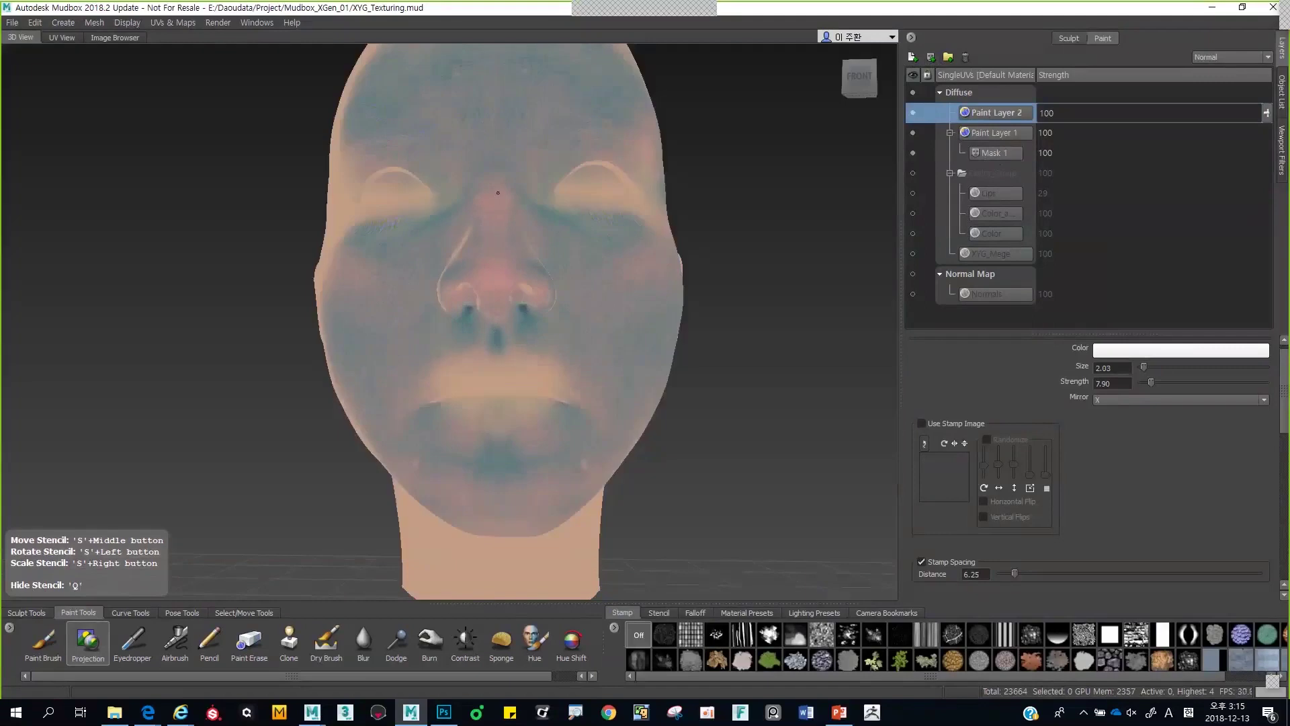
pyautogui.press('q')
# - Add a layer mask to Paint Layer 2 and choose the Paint Brush with black as its color
pyautogui.scroll(-5, 515, 219)
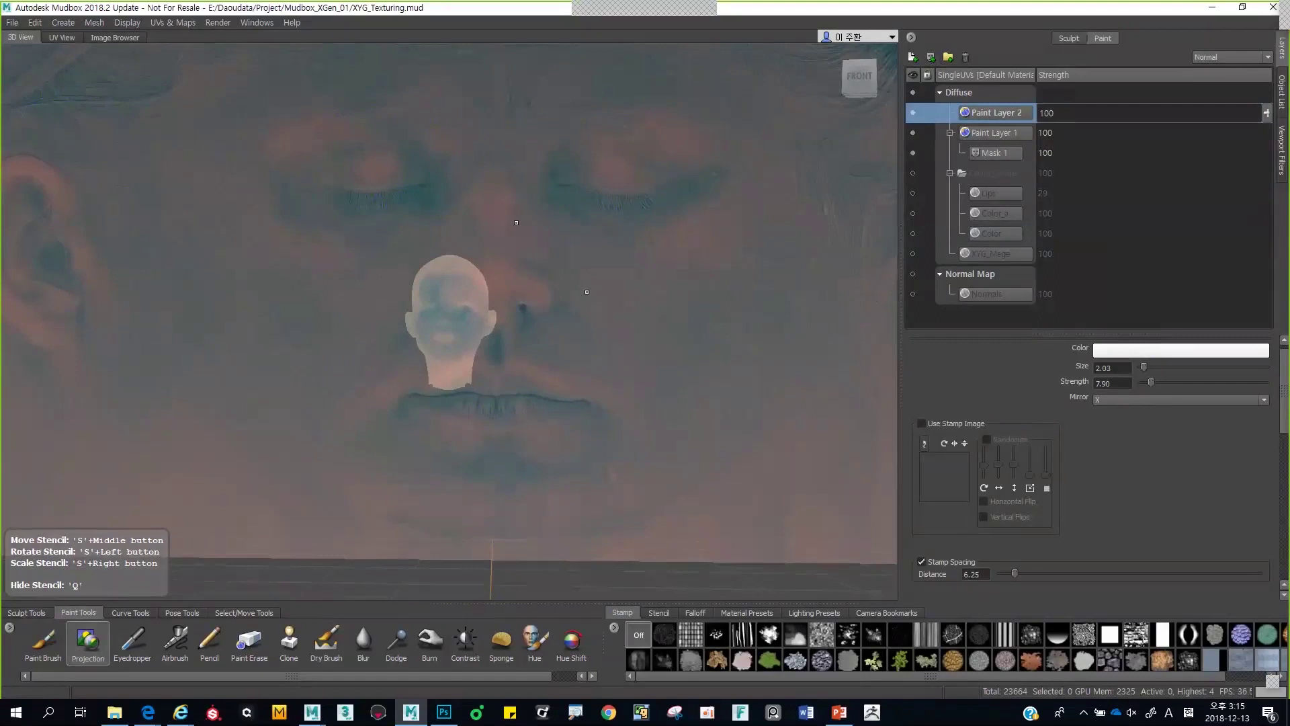
pyautogui.keyDown('alt'); pyautogui.moveTo(587, 292); pyautogui.dragTo(654, 309, button='right'); pyautogui.keyUp('alt')
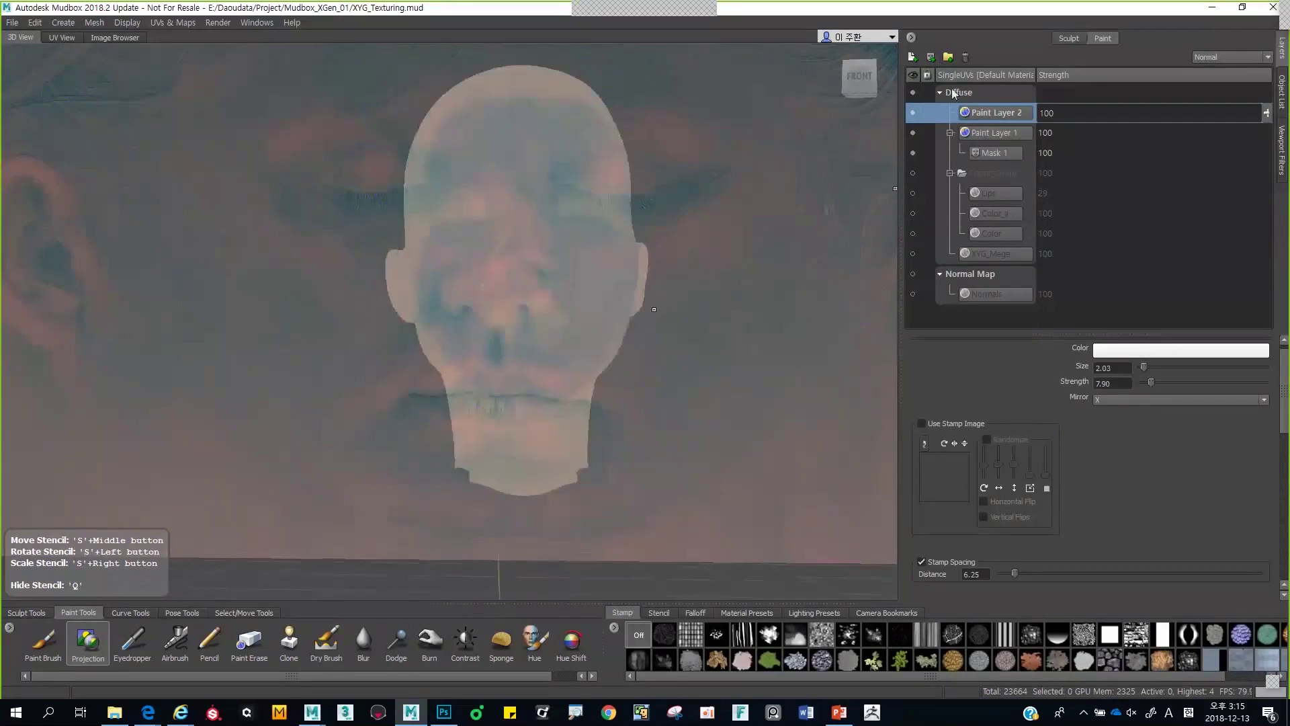
pyautogui.rightClick(984, 111)
pyautogui.click(993, 131)
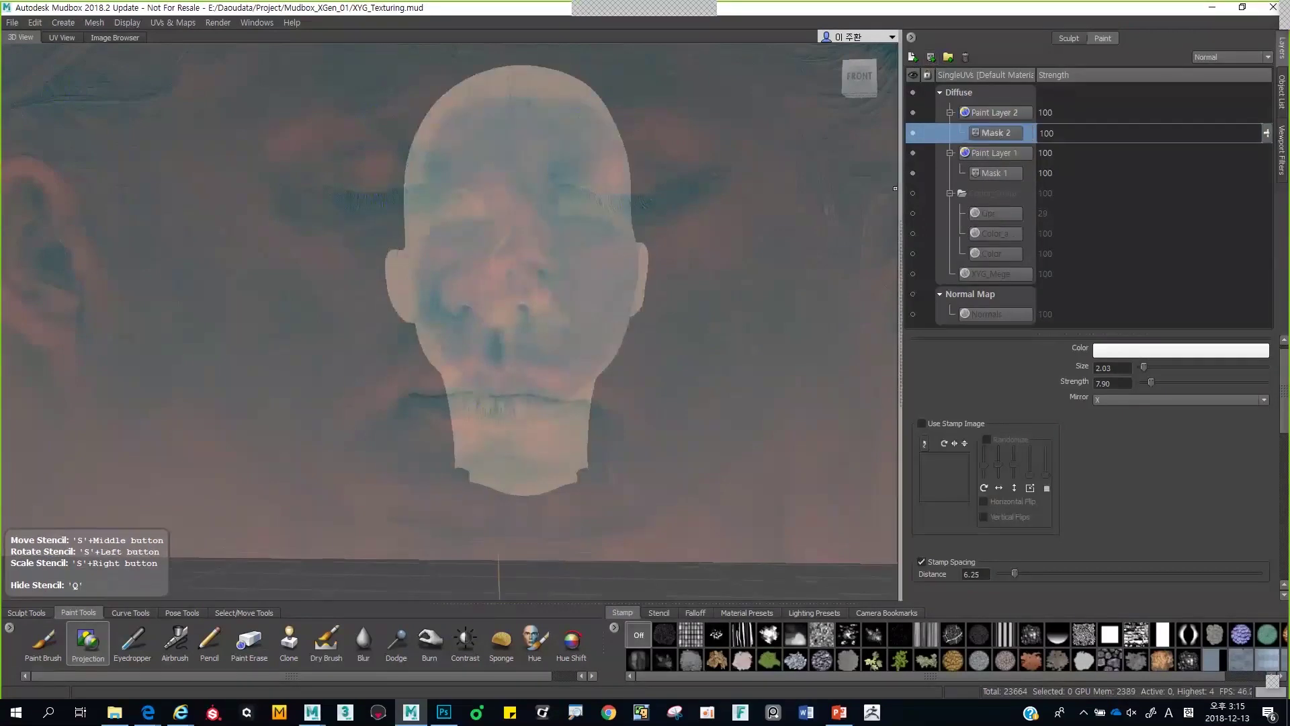
pyautogui.click(59, 647)
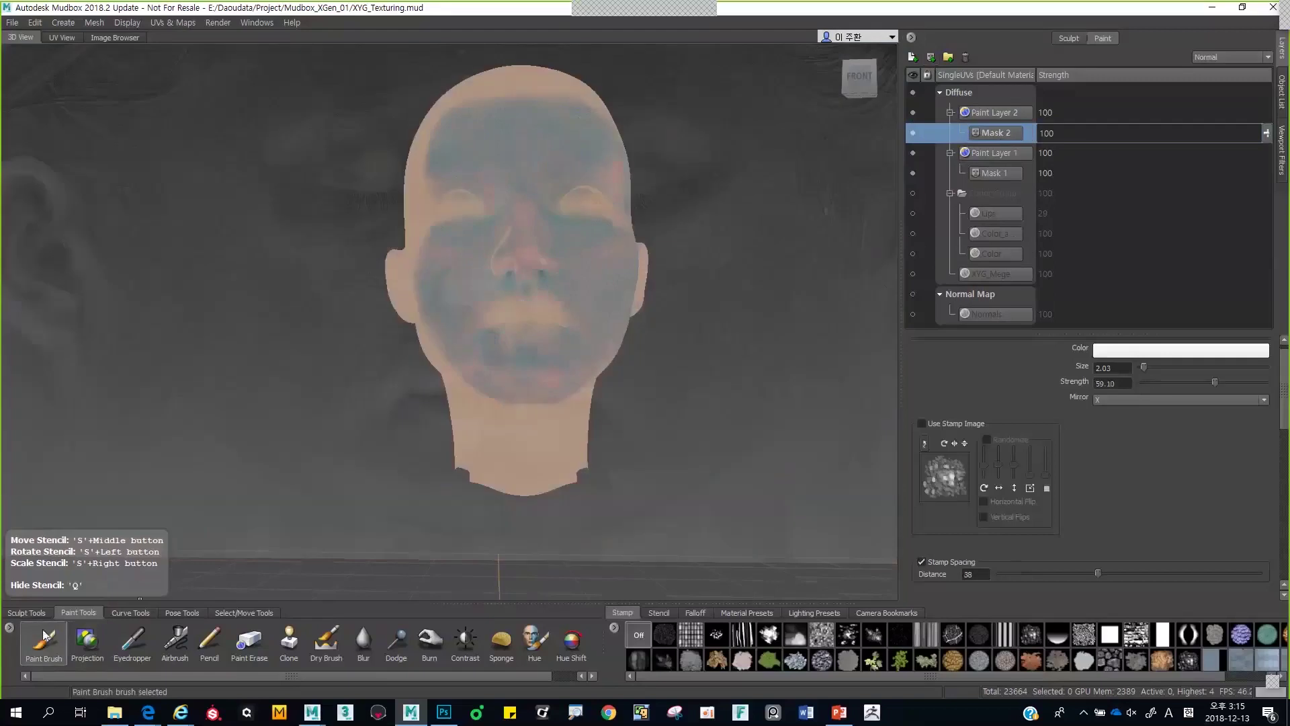
pyautogui.click(1181, 350)
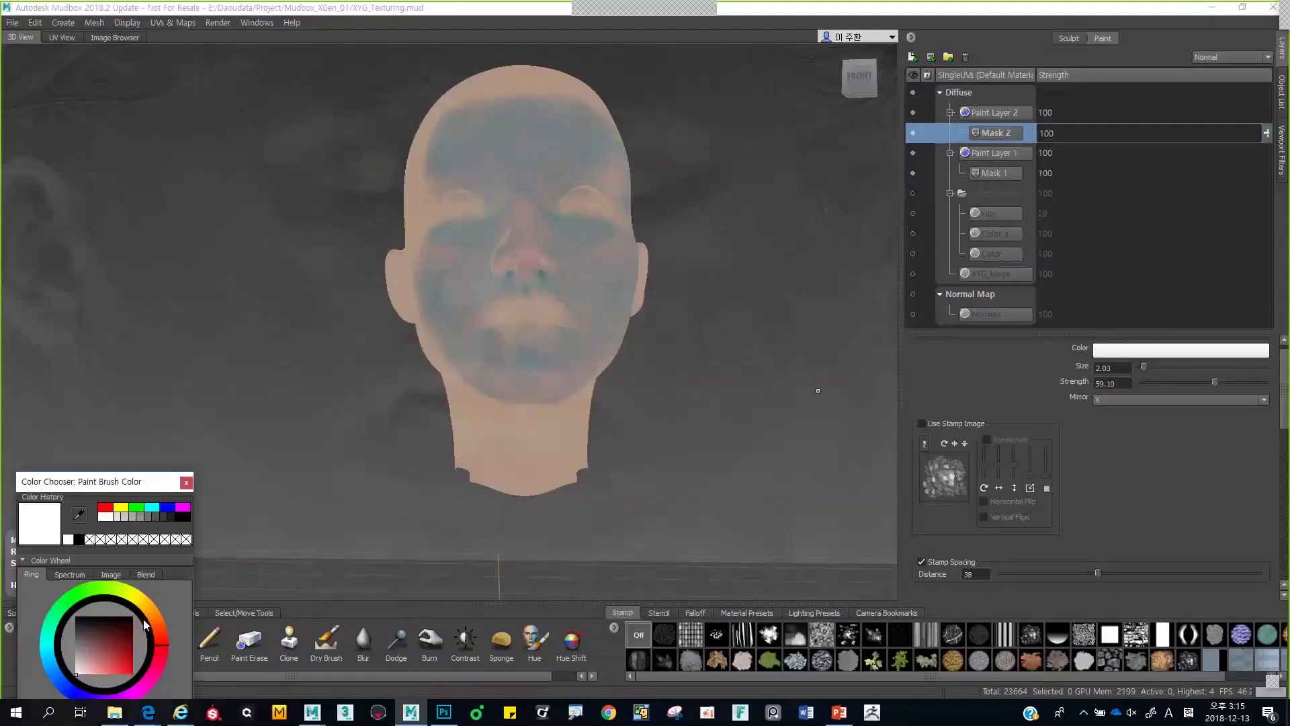
pyautogui.click(76, 616)
# - Paint black on Paint Layer 2's mask along the side of the nose and set the brush size to 0.64
pyautogui.scroll(5, 547, 277)
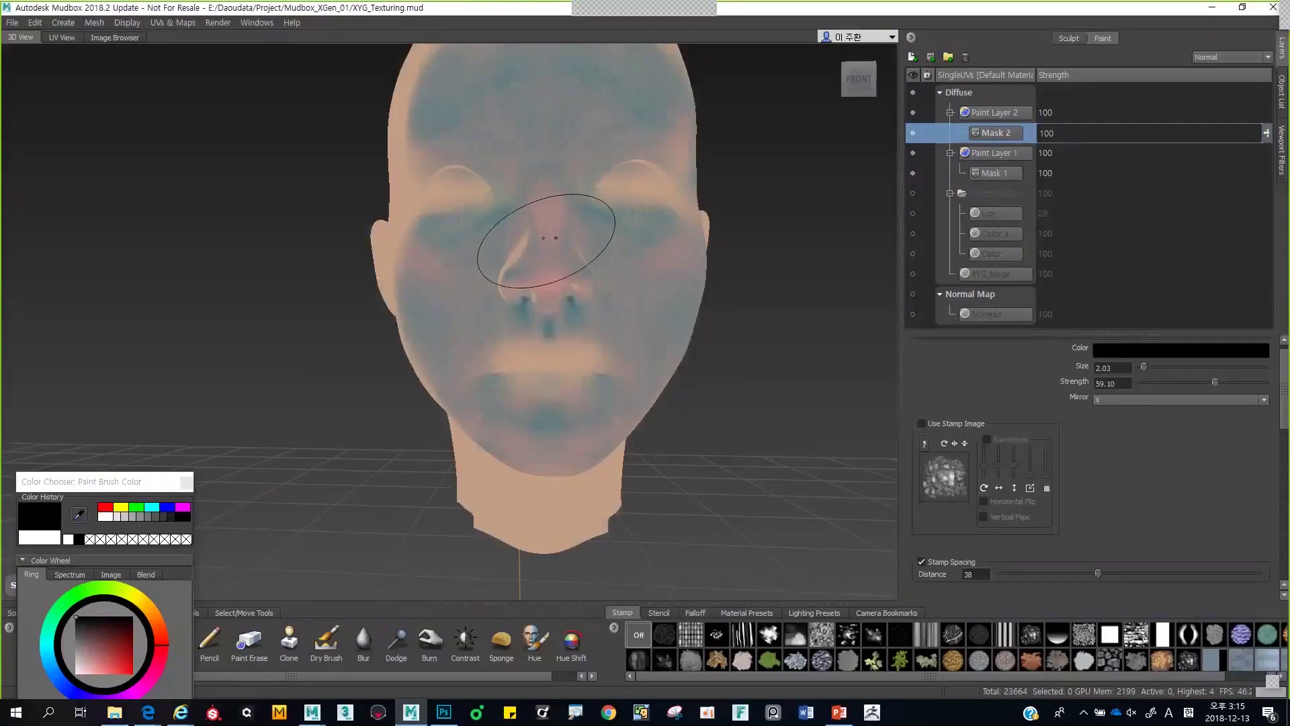
pyautogui.moveTo(547, 237)
pyautogui.keyDown('alt'); pyautogui.mouseDown()
pyautogui.moveTo(547, 253)
pyautogui.moveTo(590, 230)
pyautogui.moveTo(547, 264)
pyautogui.moveTo(571, 241)
pyautogui.mouseUp(); pyautogui.keyUp('alt')
pyautogui.moveTo(563, 267); pyautogui.dragTo(548, 289)
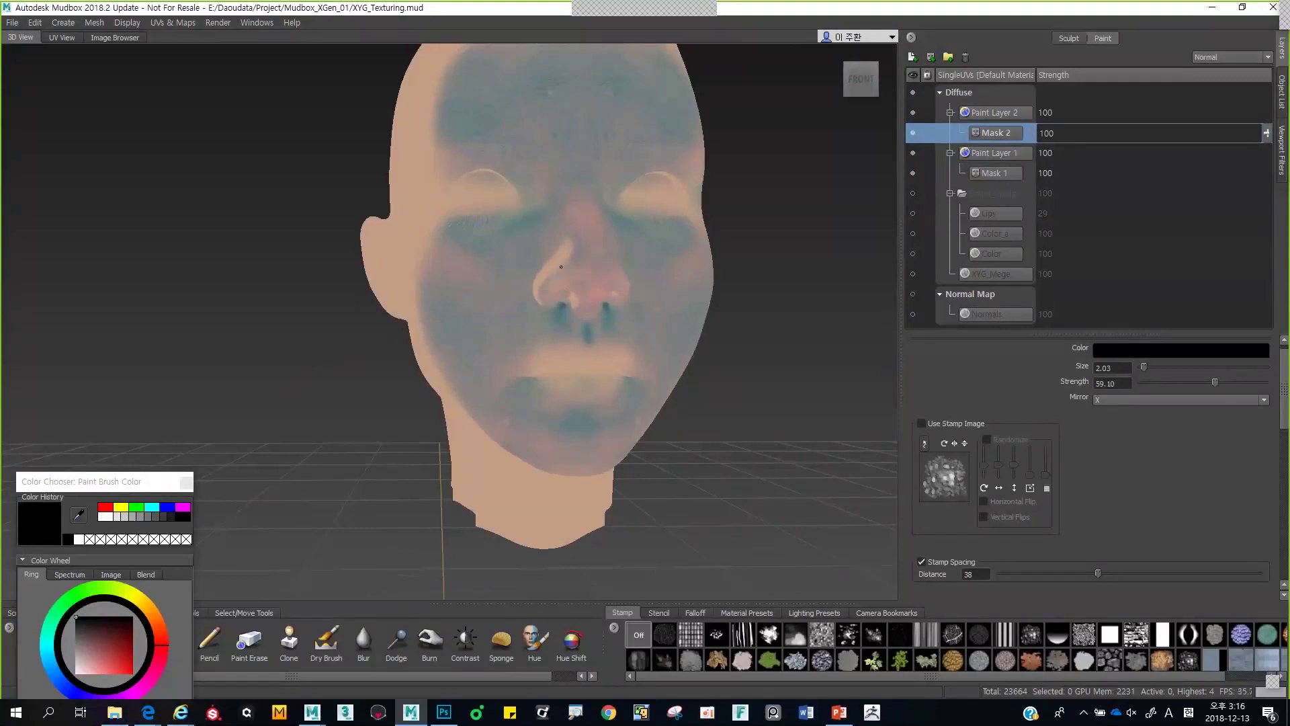
pyautogui.press('q')
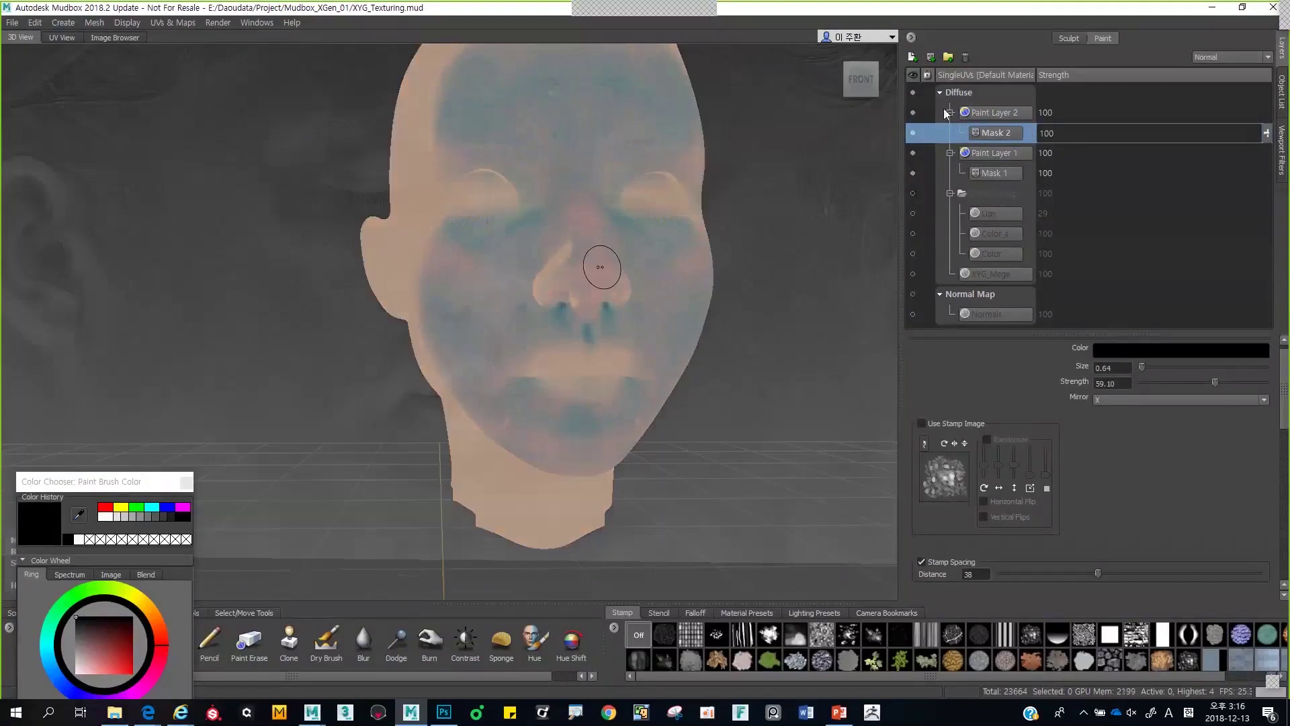
# - Hide both paint layers and the stencil, show the XYG_Mege layer, and view its texture on the head at three-quarter angle
pyautogui.click(912, 113)
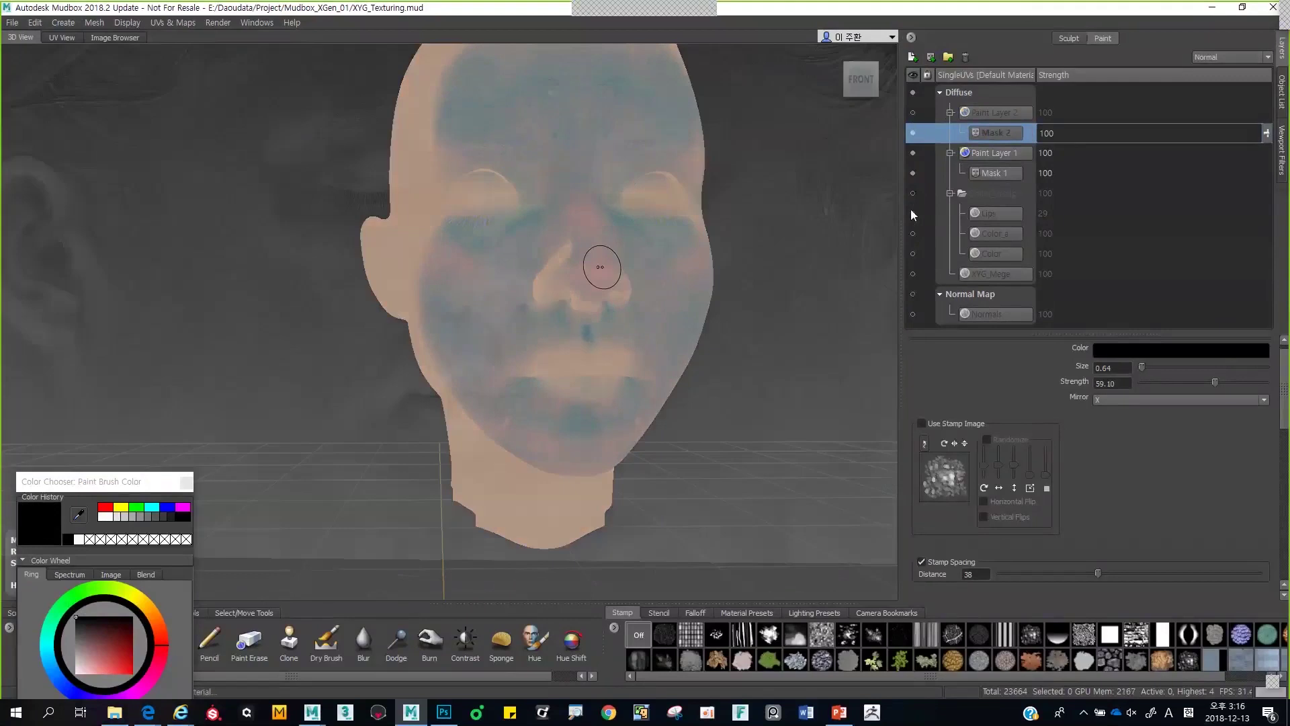
pyautogui.click(911, 134)
pyautogui.press('q')
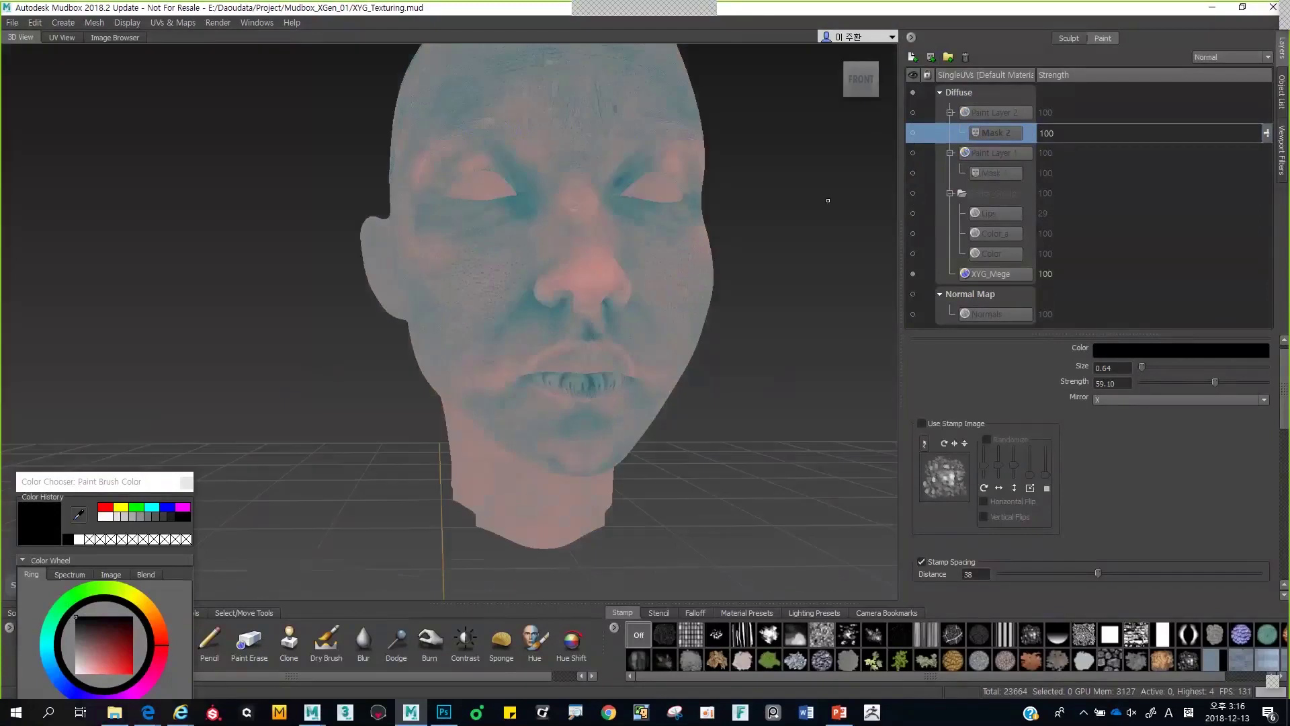
pyautogui.moveTo(831, 201)
pyautogui.keyDown('alt'); pyautogui.mouseDown()
pyautogui.moveTo(650, 242)
pyautogui.moveTo(535, 157)
pyautogui.mouseUp(); pyautogui.keyUp('alt')
pyautogui.keyDown('alt'); pyautogui.moveTo(646, 313); pyautogui.dragTo(628, 307); pyautogui.keyUp('alt')
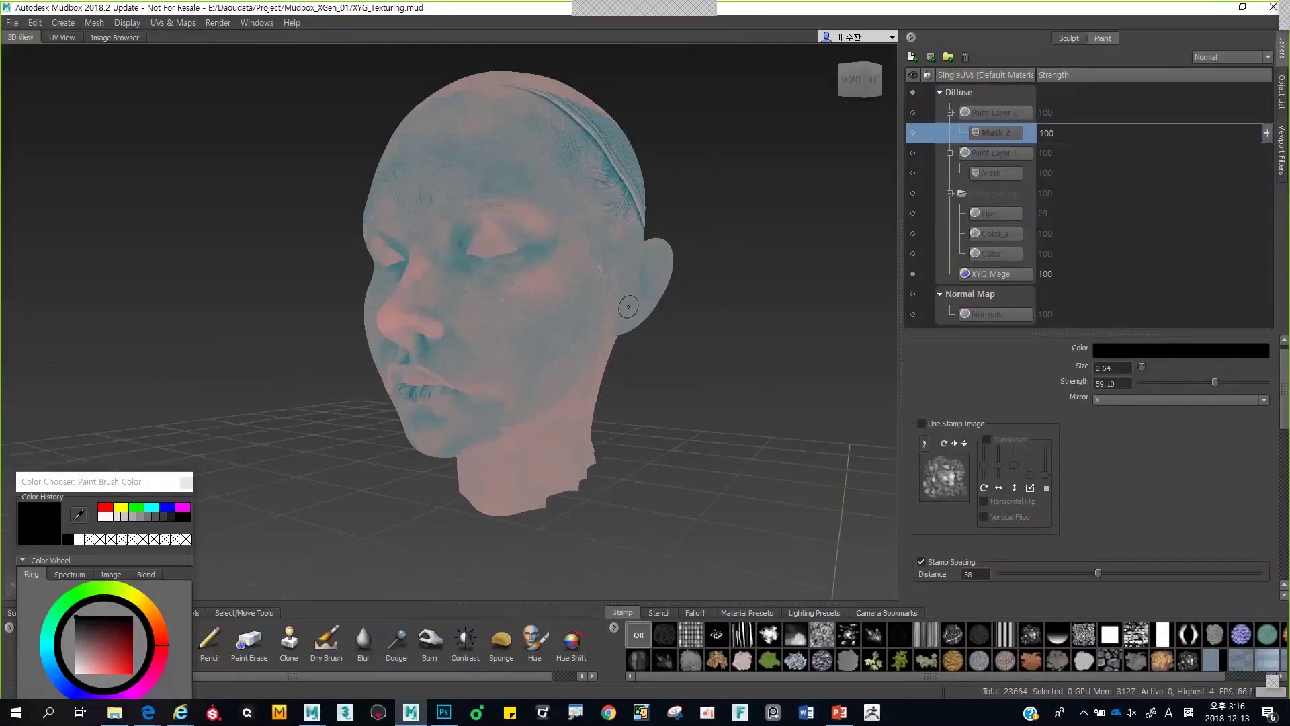
pyautogui.scroll(2, 628, 306)
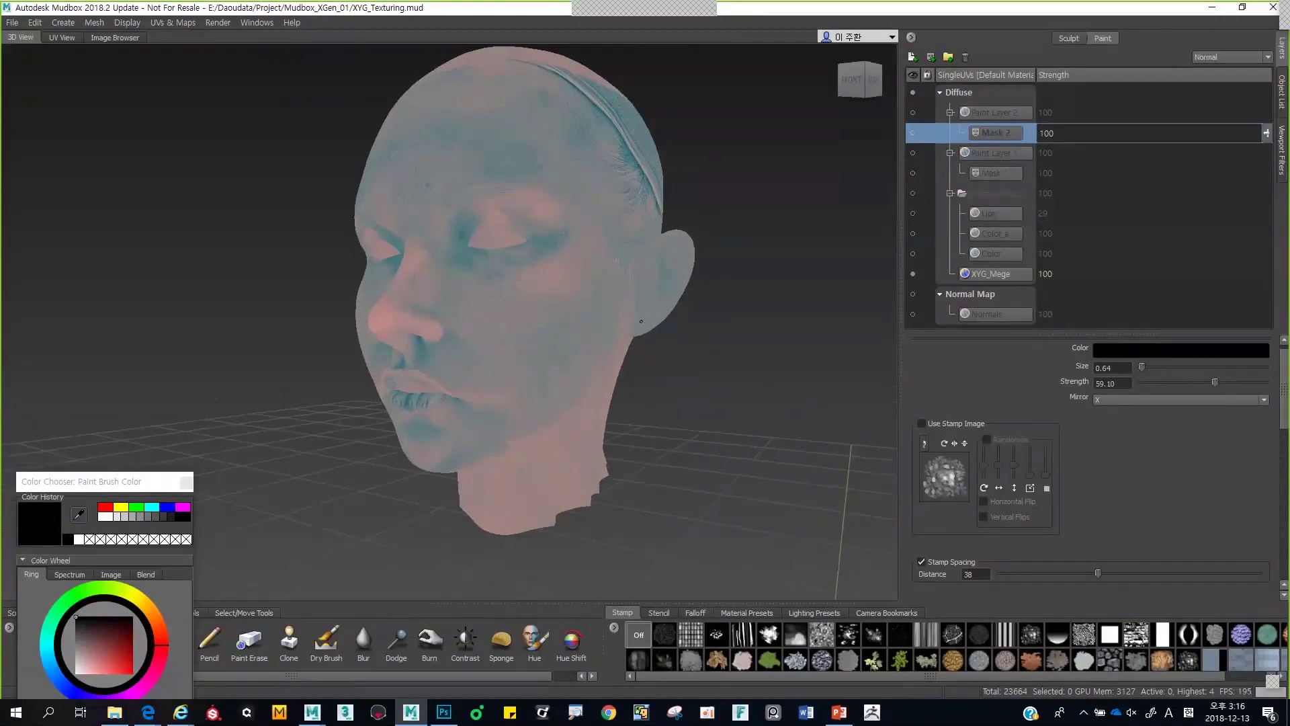
pyautogui.keyDown('alt'); pyautogui.moveTo(627, 302); pyautogui.dragTo(642, 311, button='right'); pyautogui.keyUp('alt')
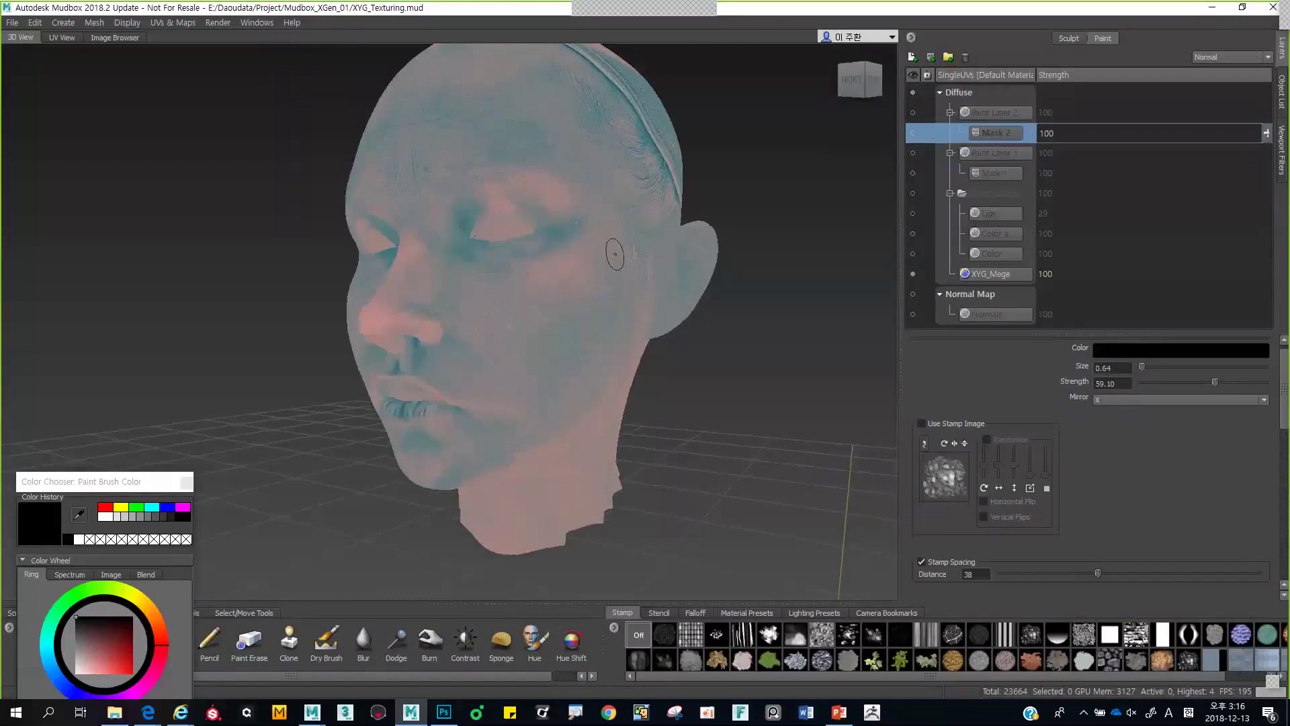
# - Try to export the paint channel of the XYG_Mege layer to PSD as XYG_Mege_col_correct
pyautogui.click(1001, 274)
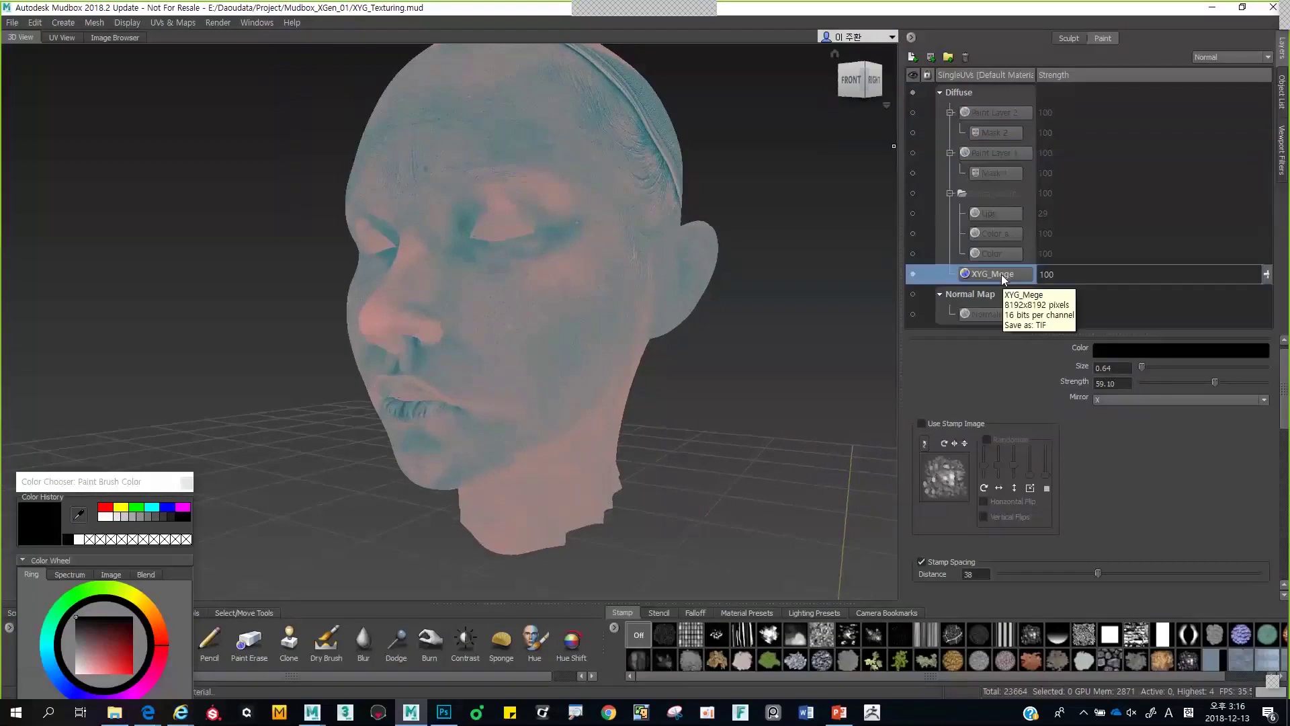
pyautogui.rightClick(1001, 274)
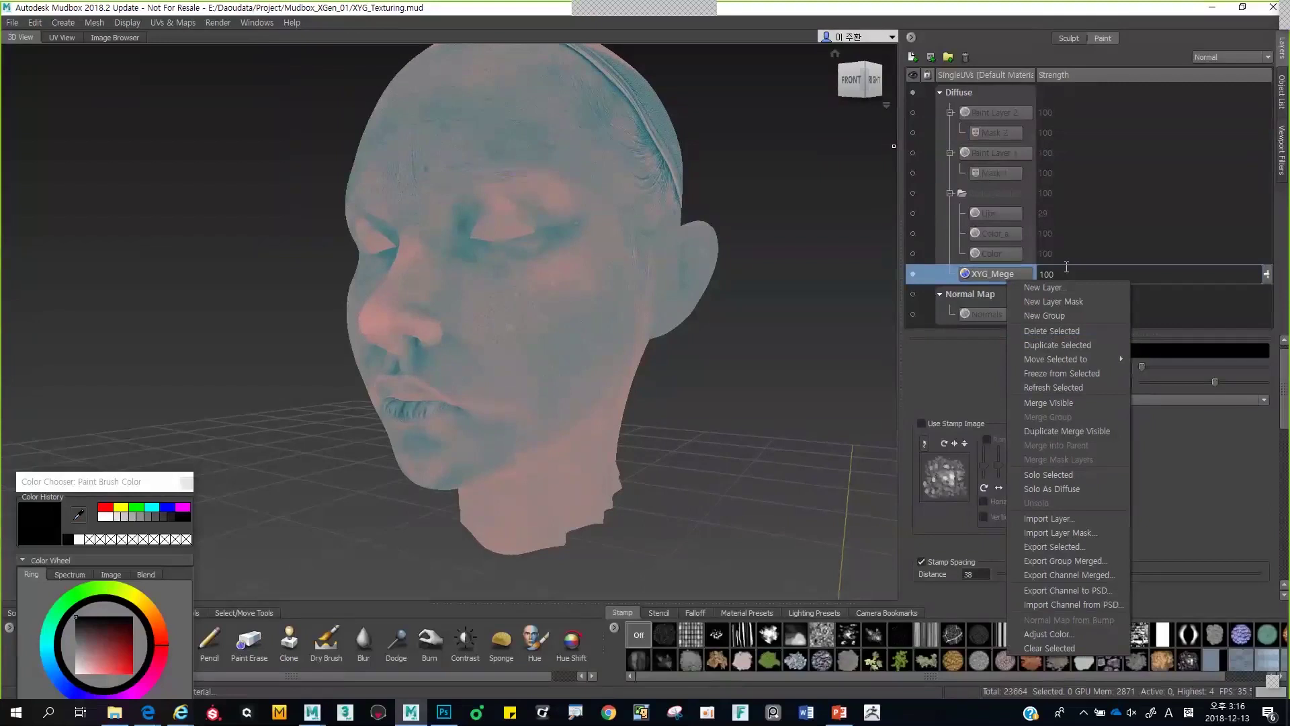
pyautogui.click(1102, 591)
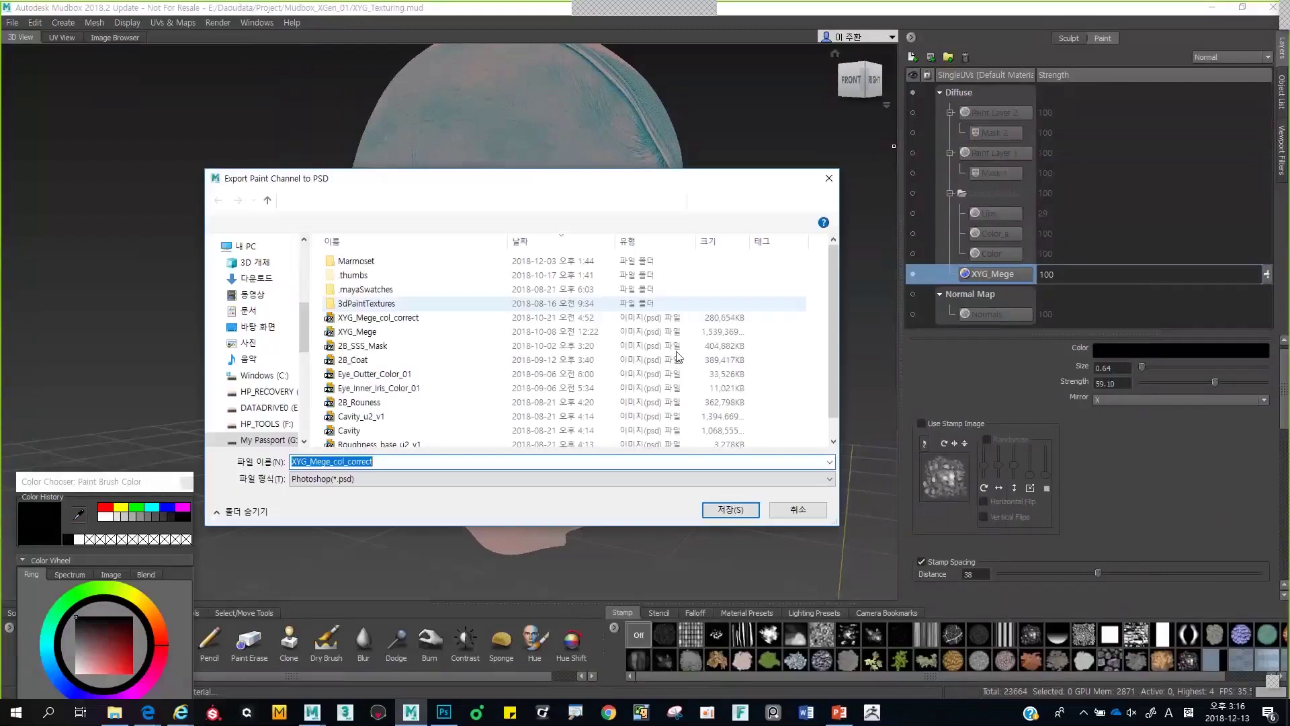
pyautogui.press('Return')
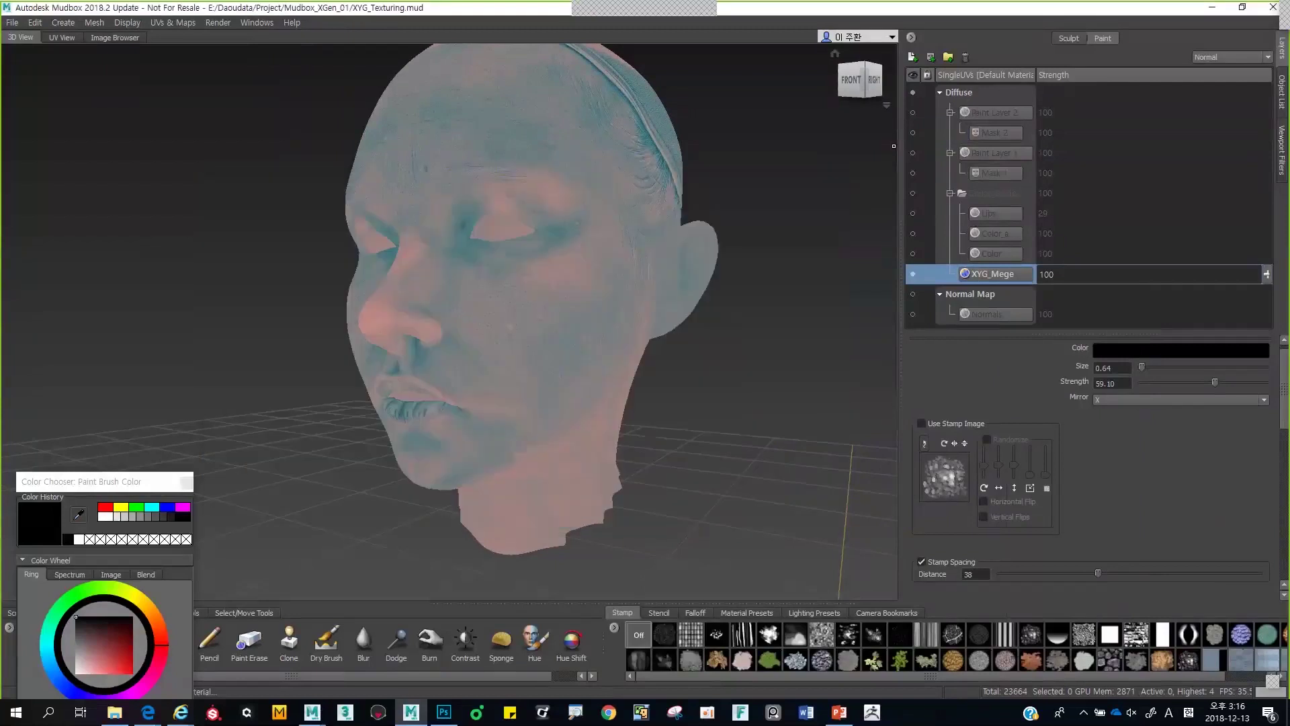
# - Switch to Photoshop and compare fullface_CP_displacement.tif with the unwrapped texture in Default Material_XYG_Mege.tif
pyautogui.hotkey('alt', 'Tab')
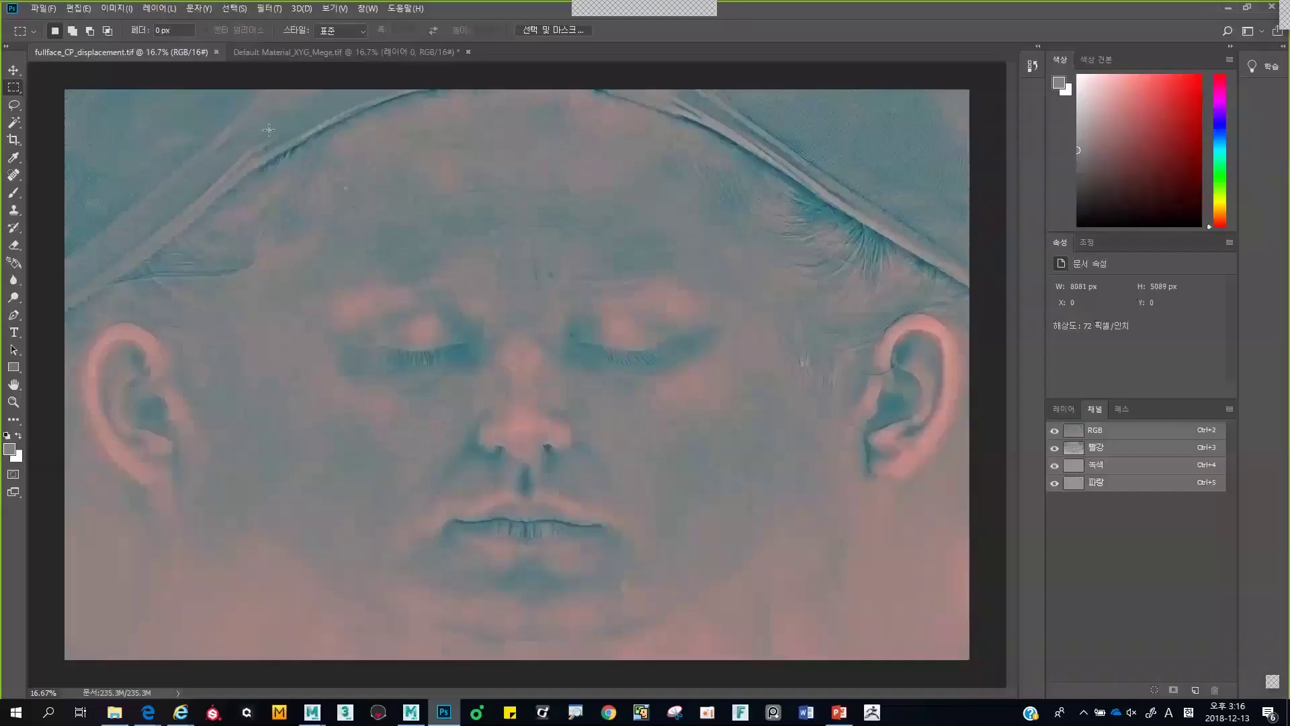
pyautogui.click(290, 52)
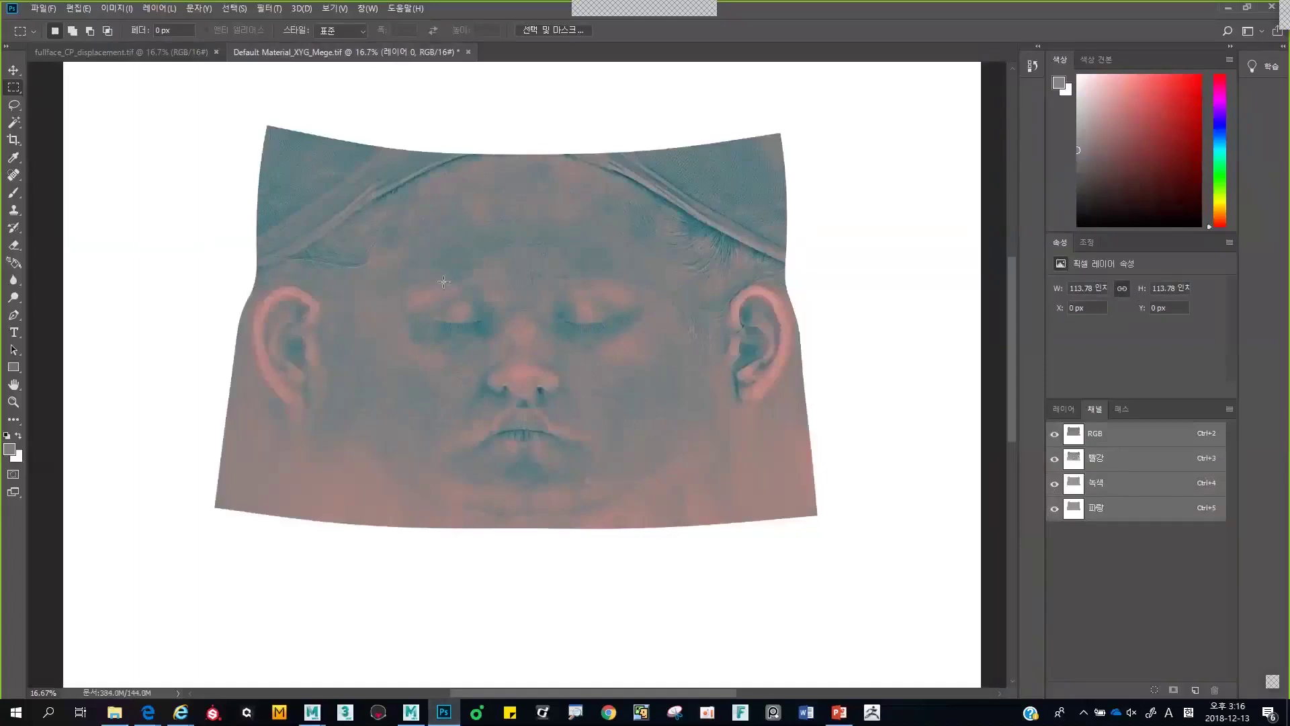
pyautogui.click(180, 52)
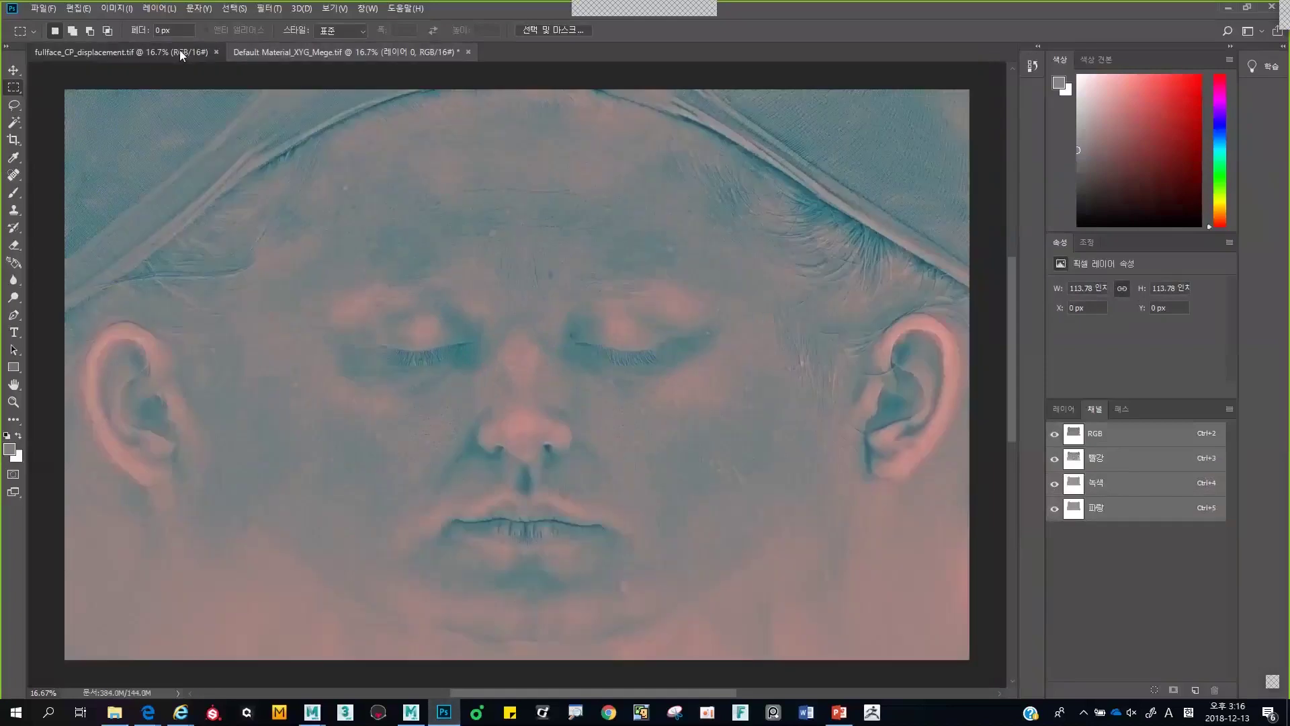
pyautogui.click(267, 51)
pyautogui.click(121, 52)
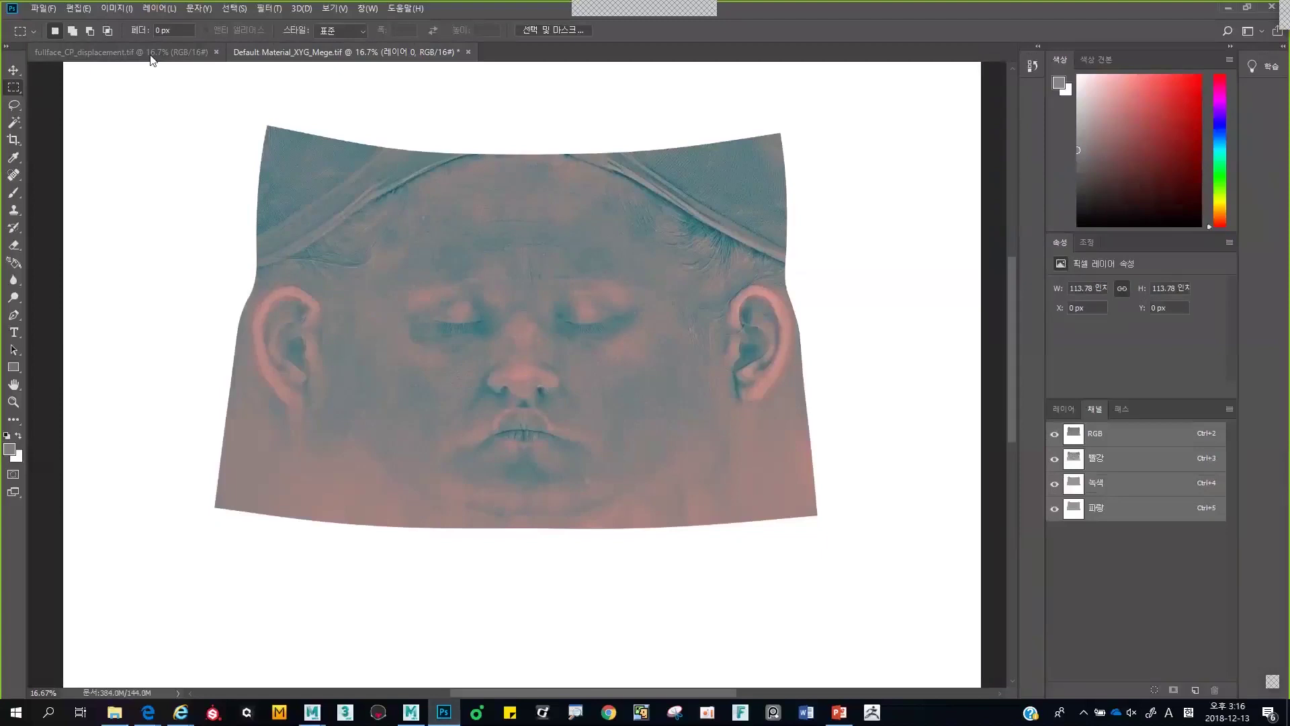
pyautogui.click(290, 53)
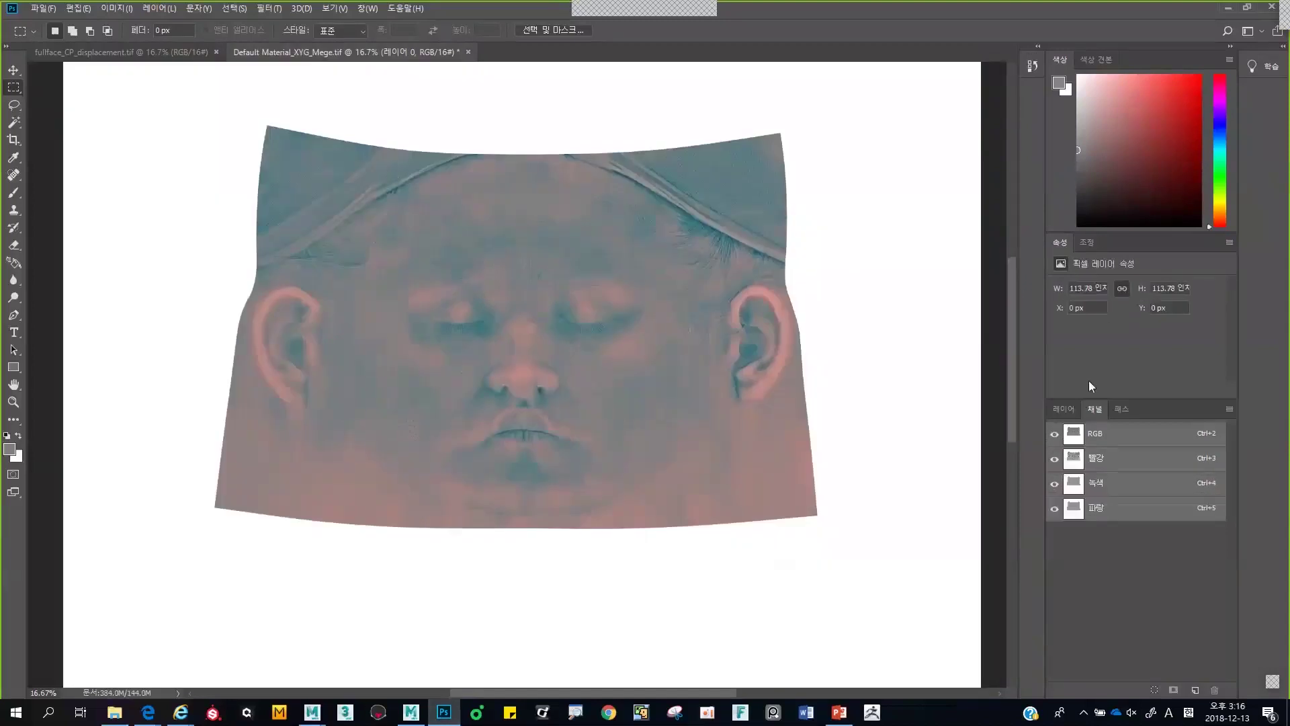
# - Toggle the color channels of Default Material_XYG_Mege.tif and view the green channel on its own
pyautogui.click(1055, 458)
pyautogui.click(1054, 458)
pyautogui.click(1054, 482)
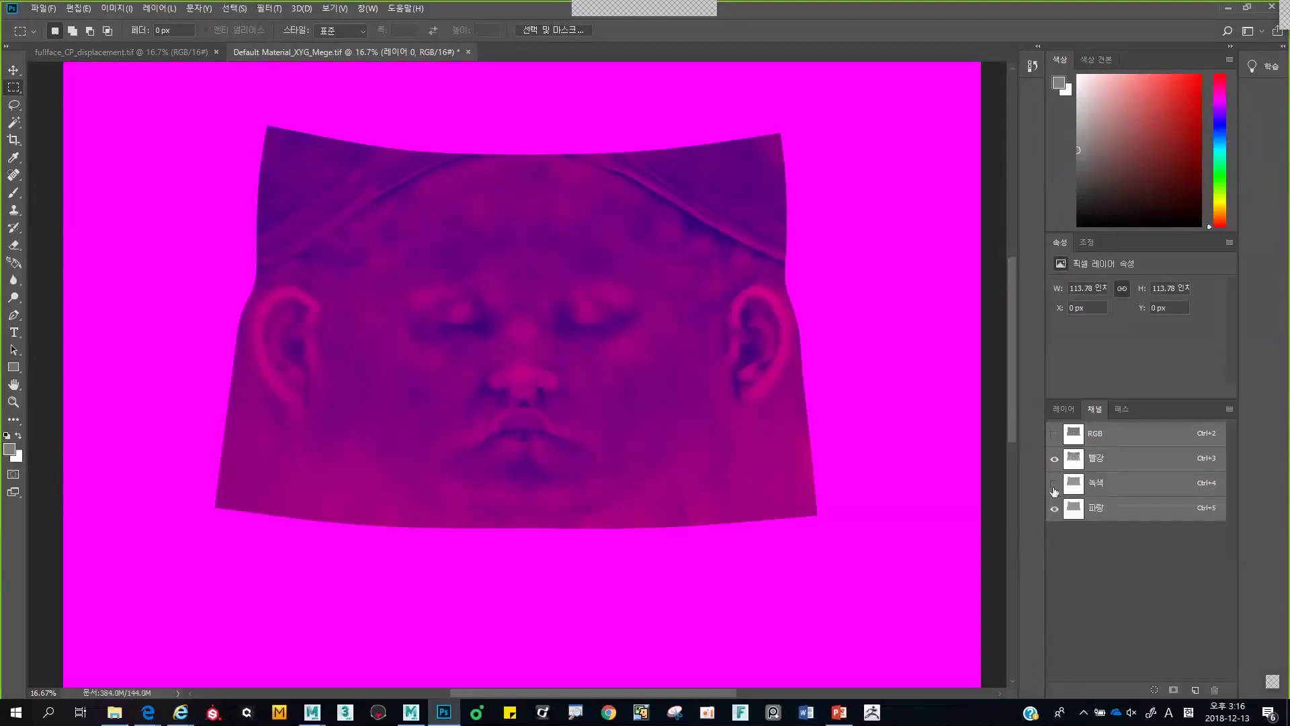
pyautogui.click(1054, 483)
pyautogui.click(1054, 508)
pyautogui.click(1054, 459)
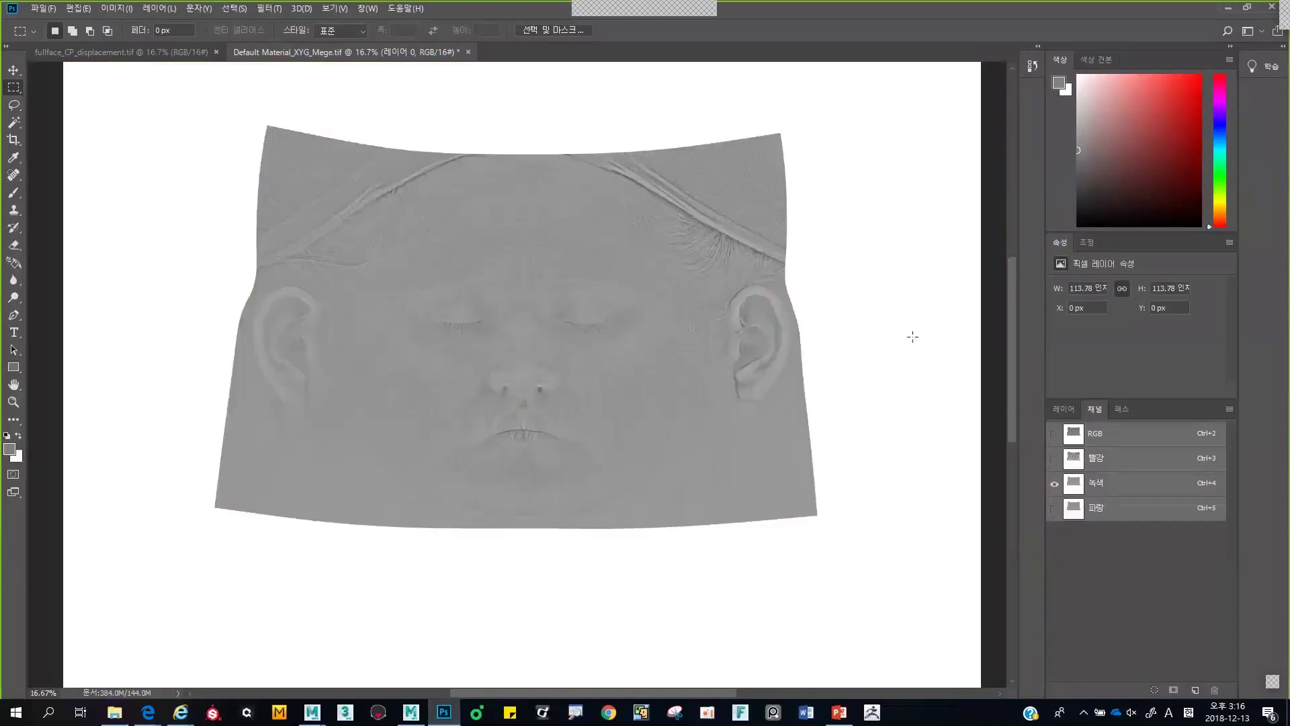
# - Add a new empty layer above Layer 0, reselect Layer 0 and bring up its color channels
pyautogui.click(1063, 409)
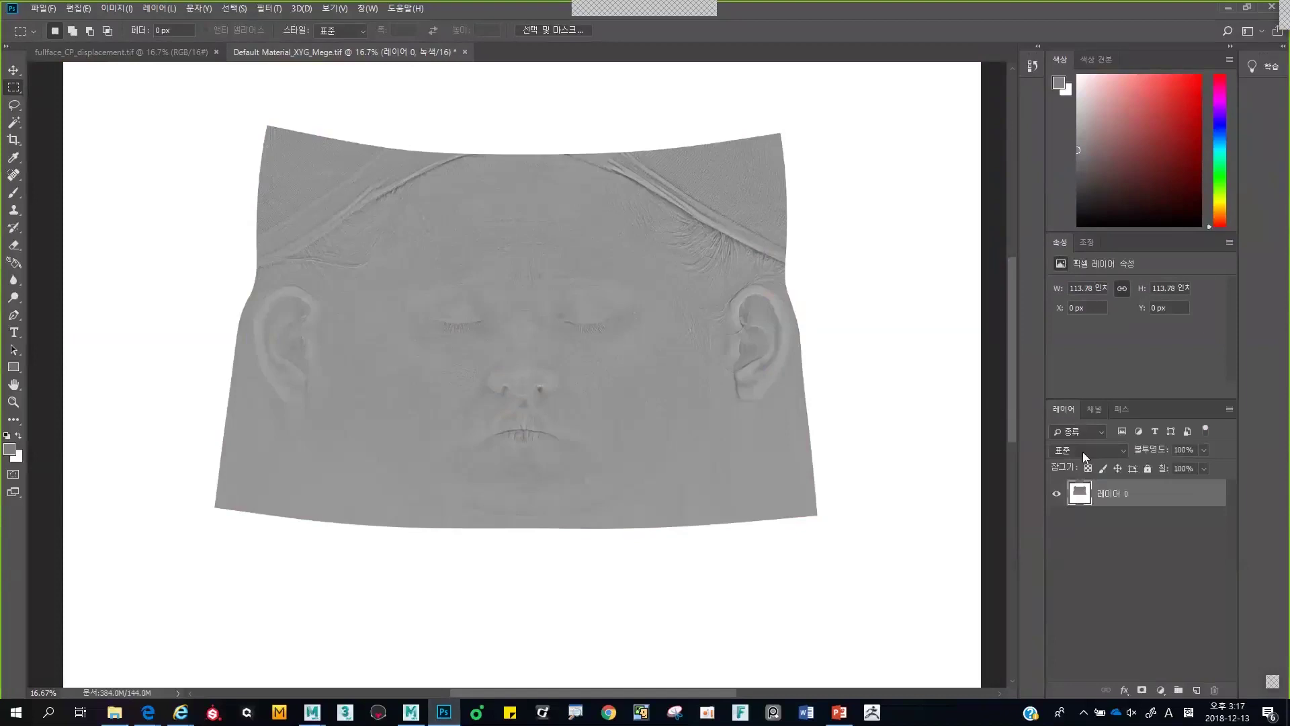
pyautogui.hotkey('ctrl', 'shift', 'alt', 'n')
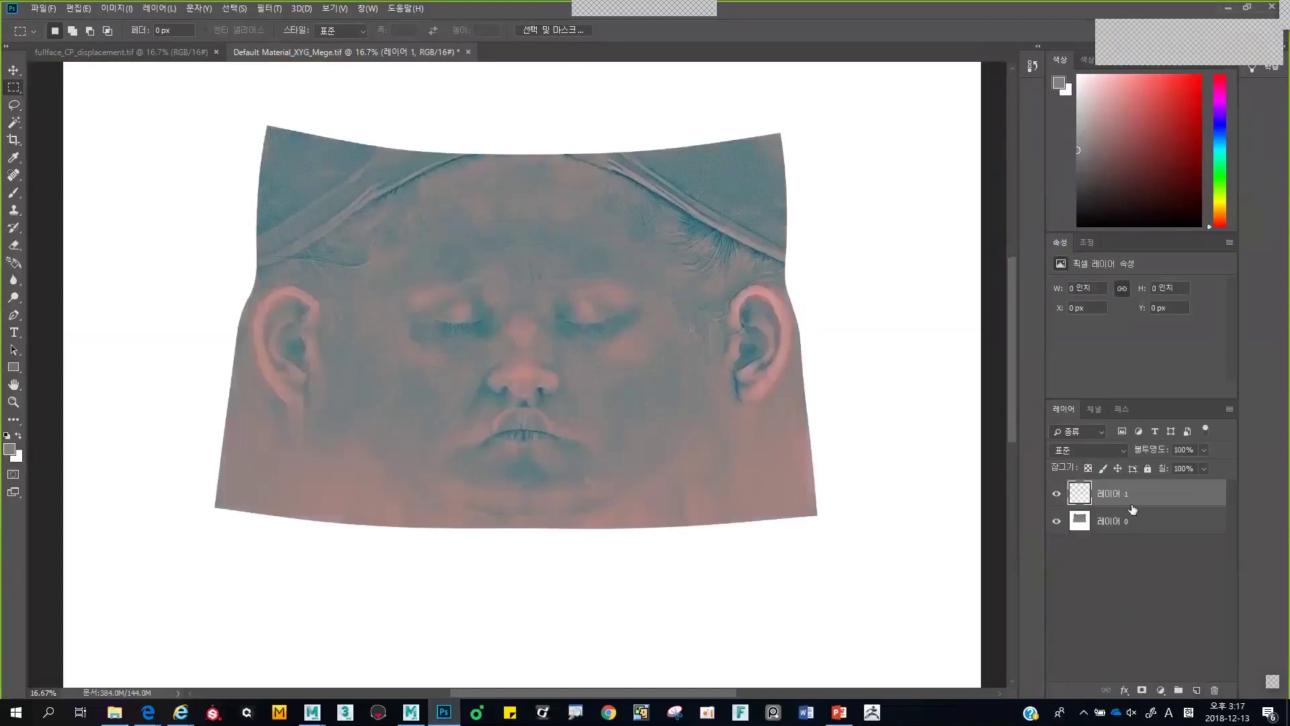
pyautogui.click(1109, 530)
pyautogui.click(1094, 408)
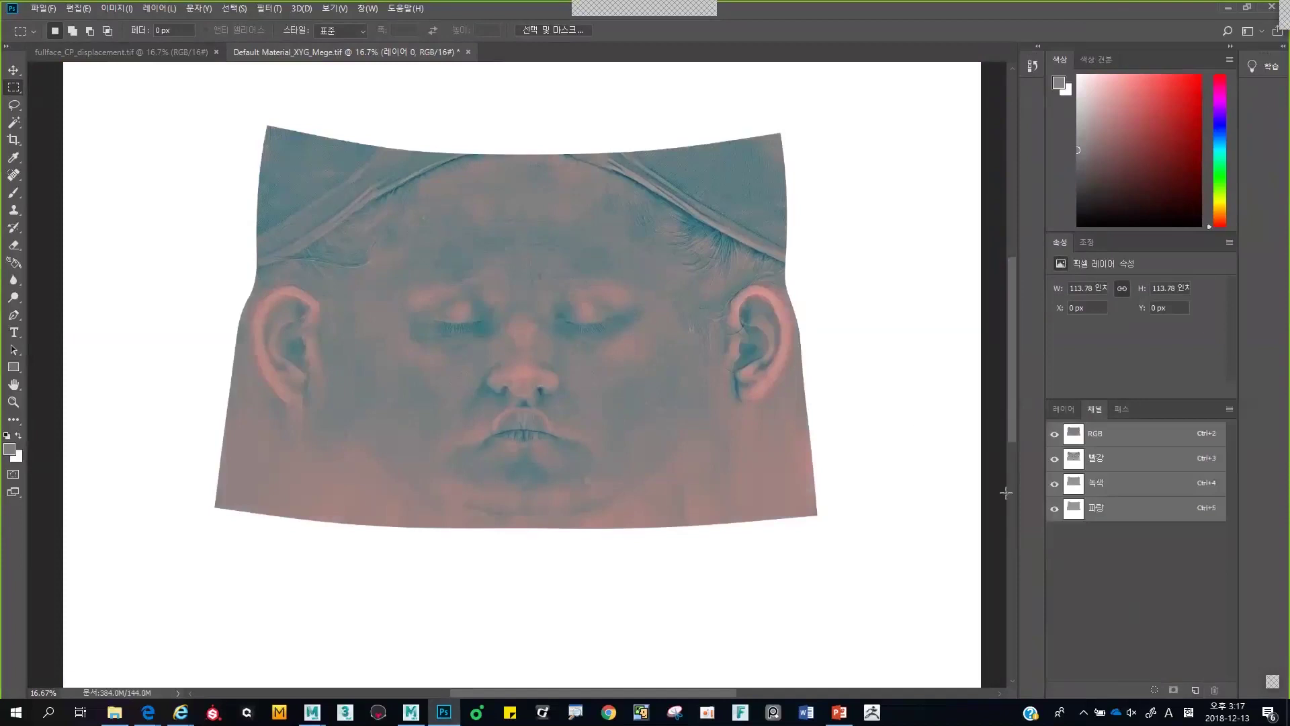
# - Copy the entire green channel of Layer 0 and paste it into Layer 1
pyautogui.click(1074, 484)
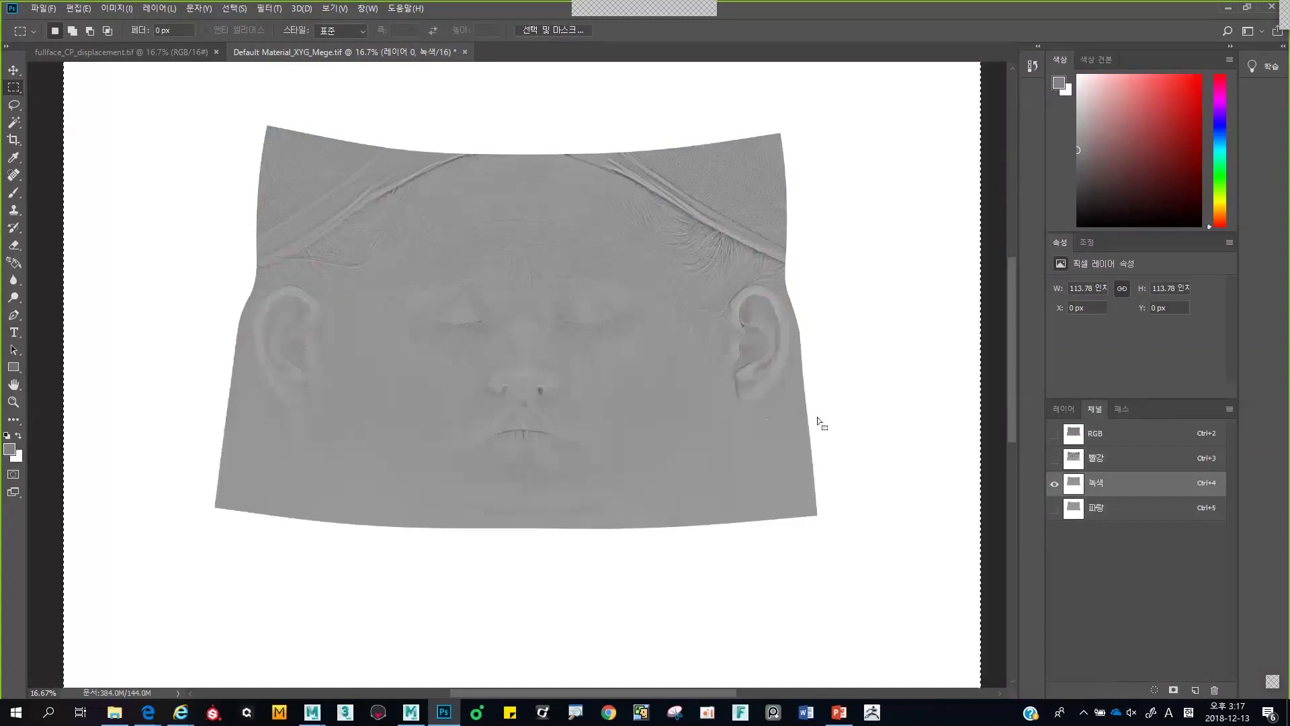
pyautogui.hotkey('ctrl', 'a')
pyautogui.click(1066, 408)
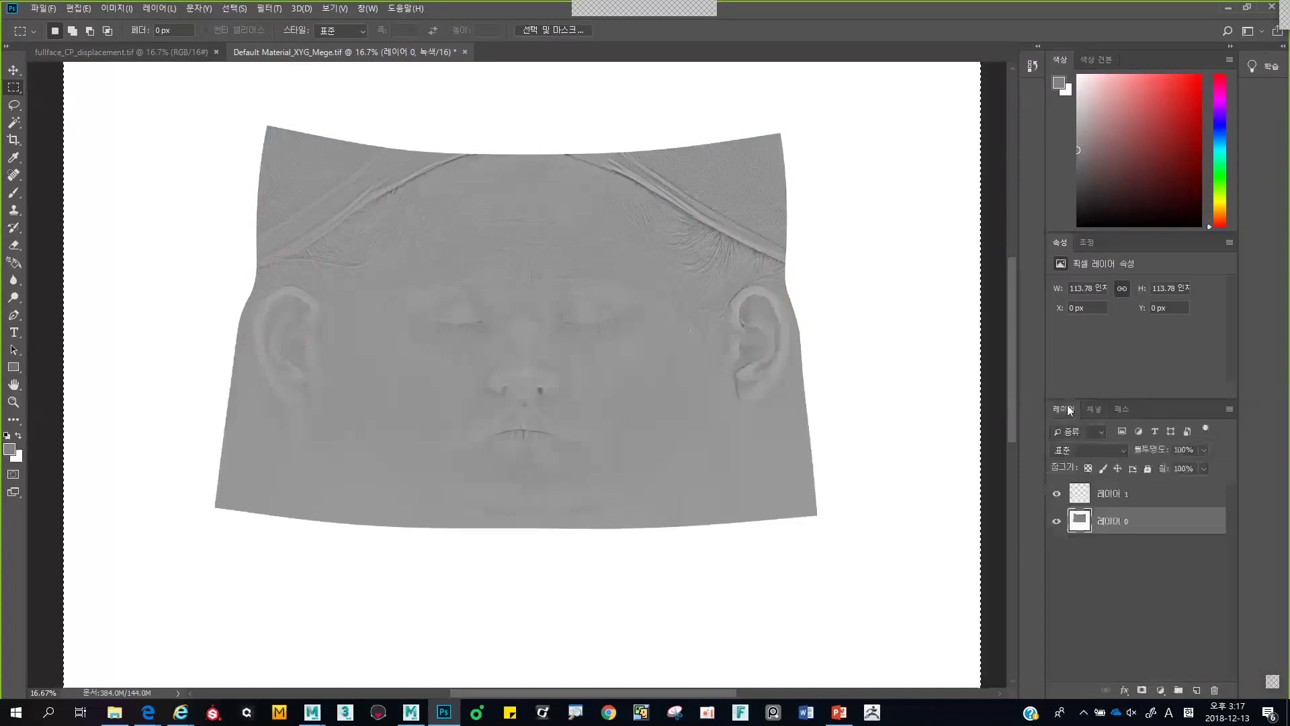
pyautogui.click(1109, 497)
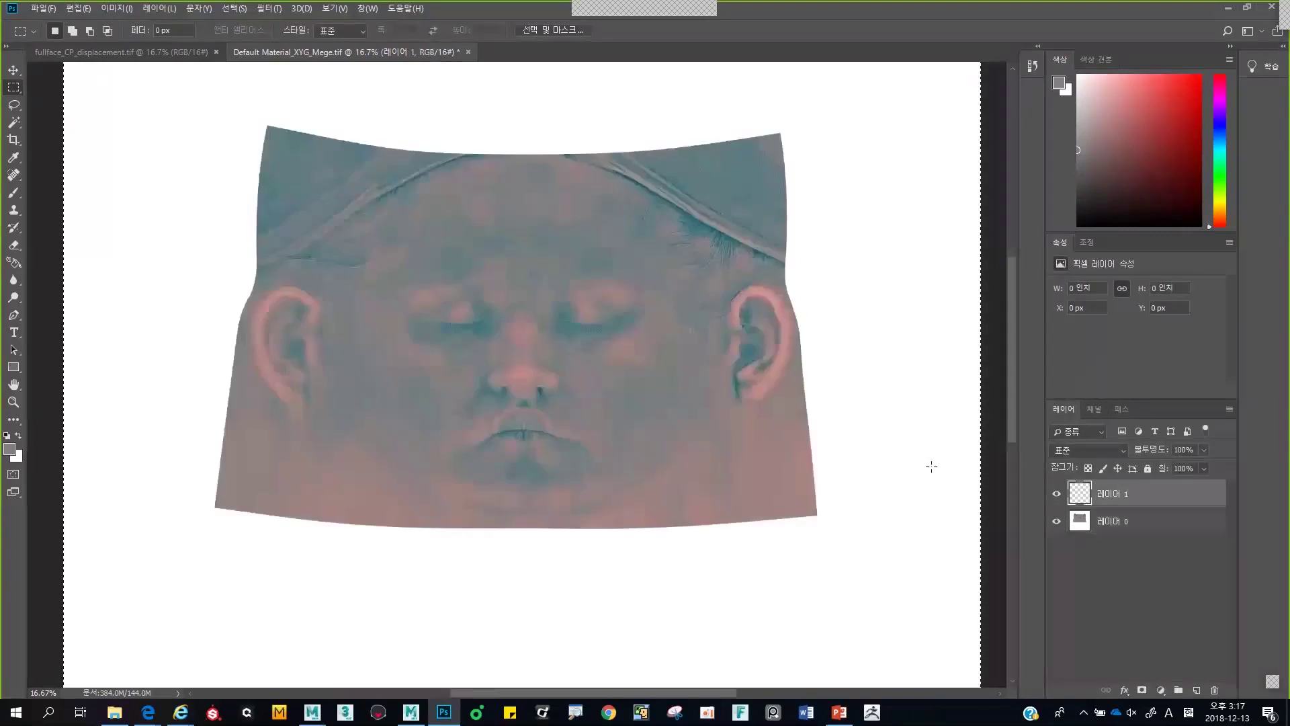
pyautogui.hotkey('ctrl', 'v')
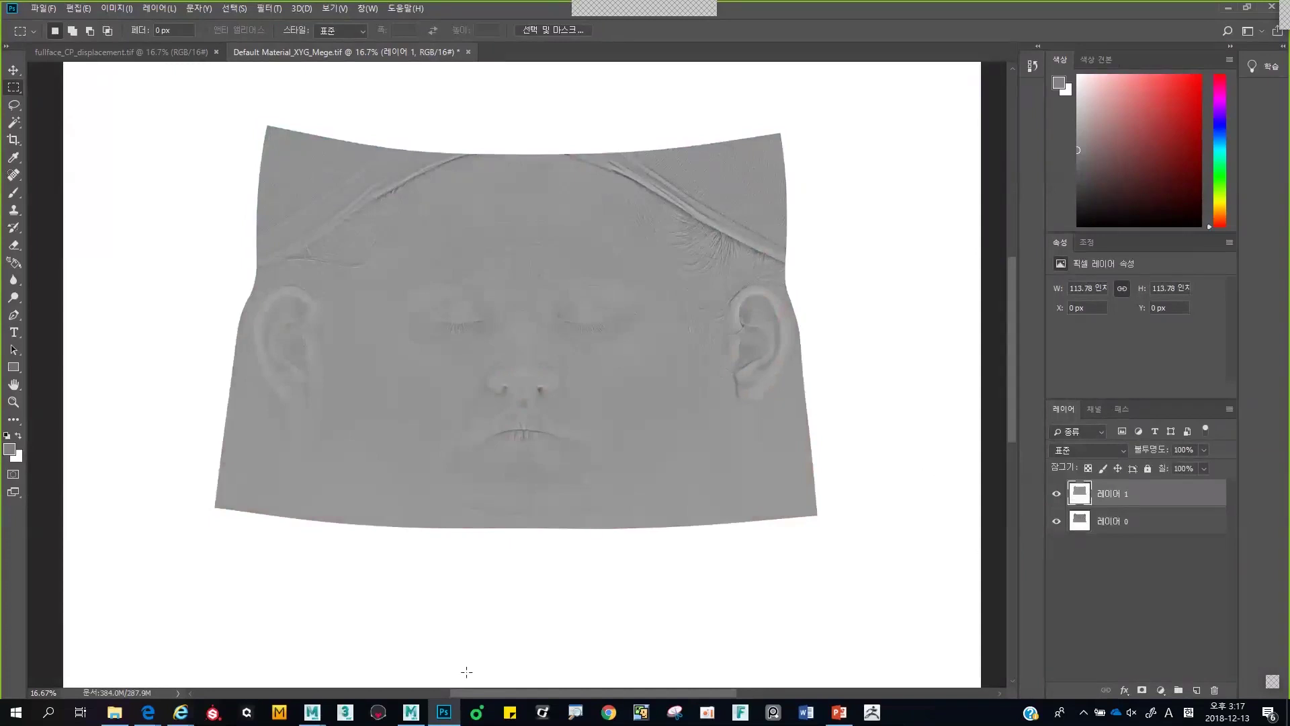
# - Switch back to Mudbox, hide the XYG_Mege paint layer, and view the bare head with its sculpt layers
pyautogui.click(411, 712)
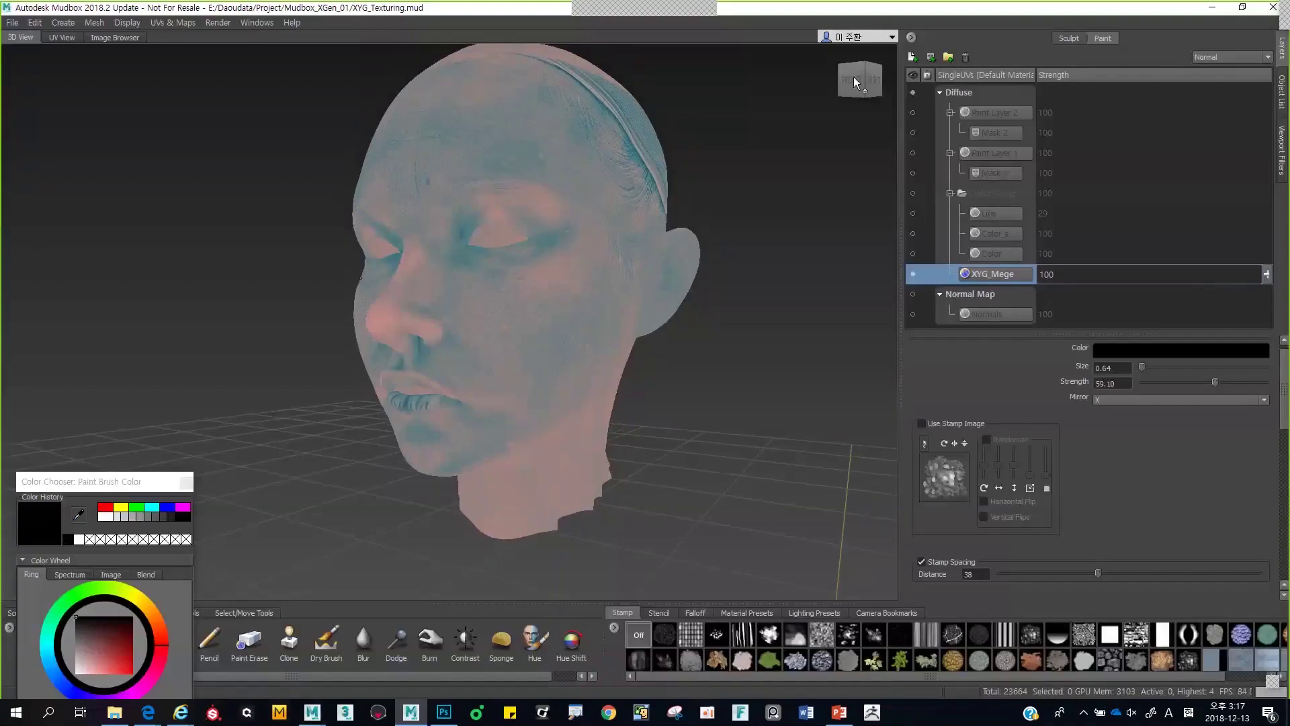
pyautogui.click(1062, 38)
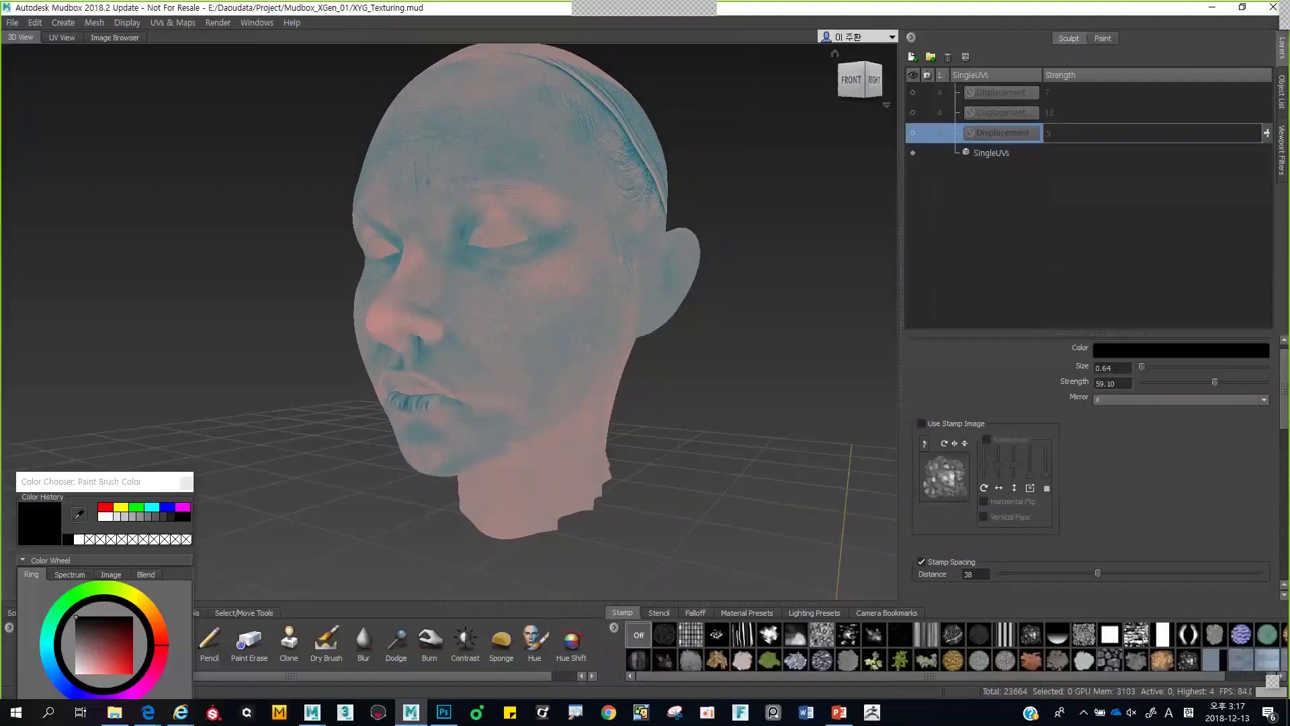
pyautogui.keyDown('alt'); pyautogui.moveTo(766, 201); pyautogui.dragTo(797, 217); pyautogui.keyUp('alt')
pyautogui.click(1093, 38)
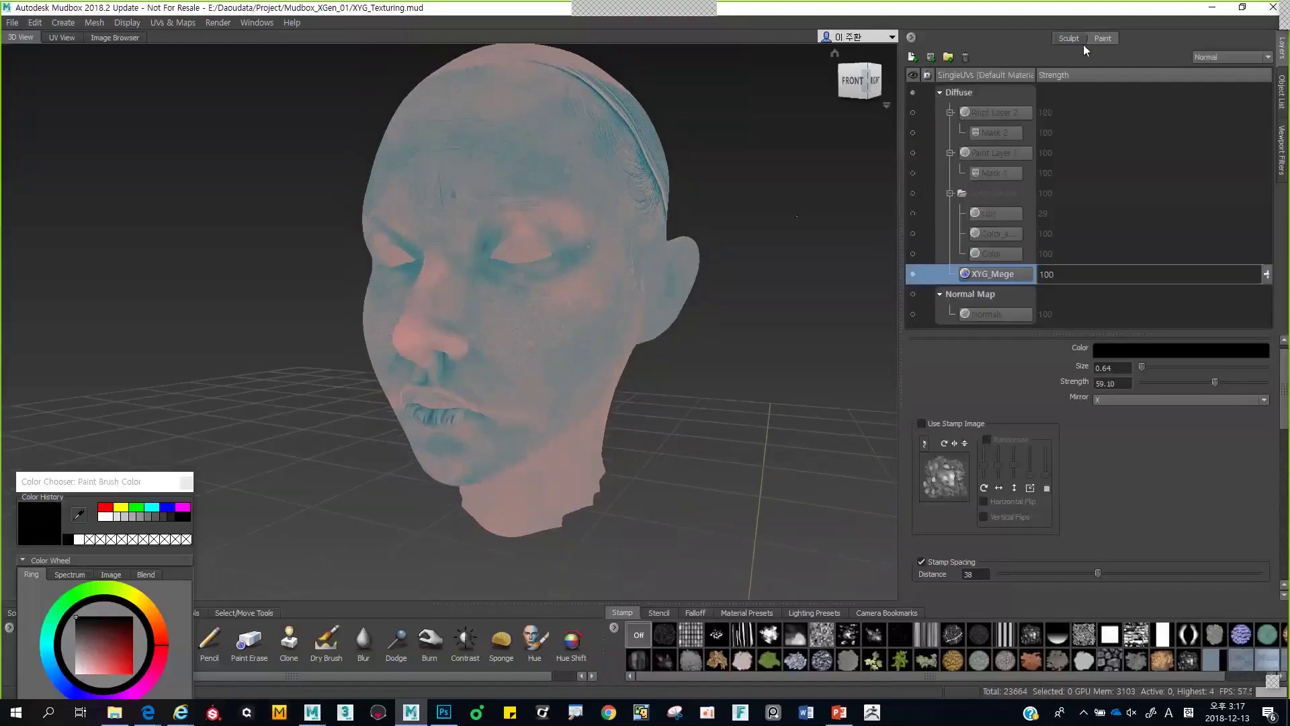
pyautogui.click(911, 274)
pyautogui.click(1060, 38)
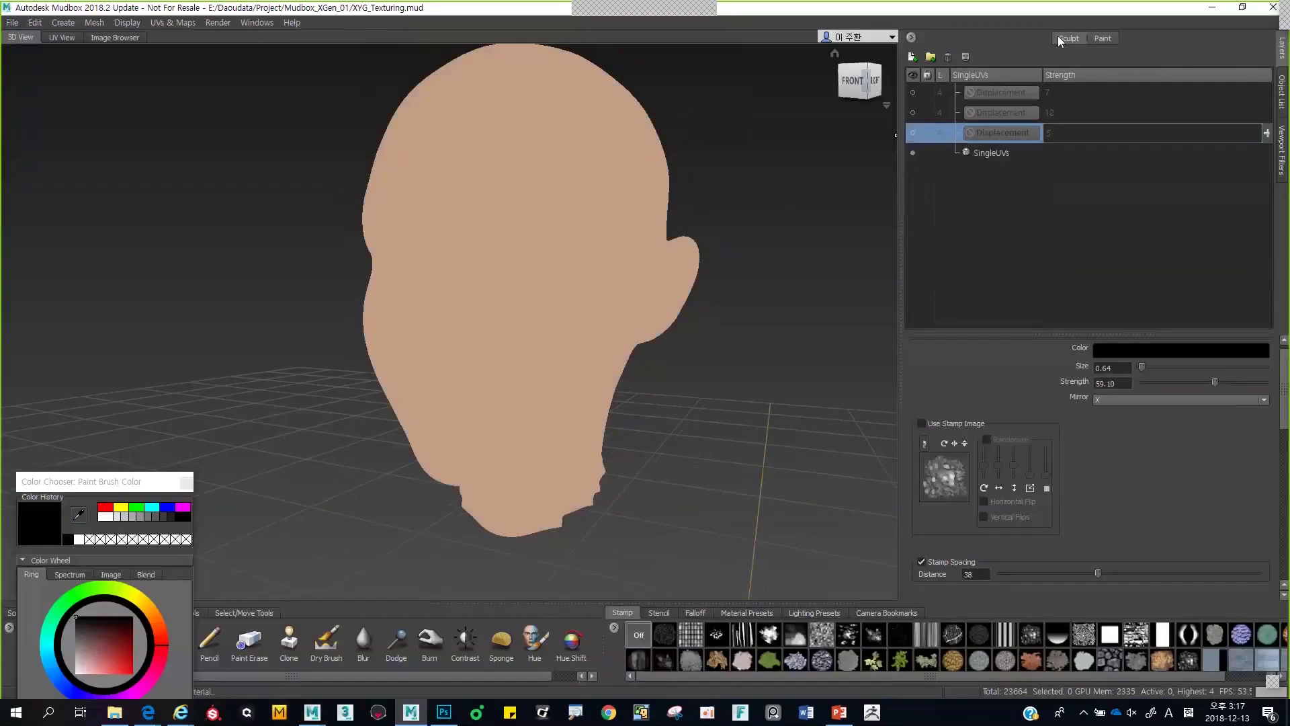
pyautogui.scroll(-4, 714, 251)
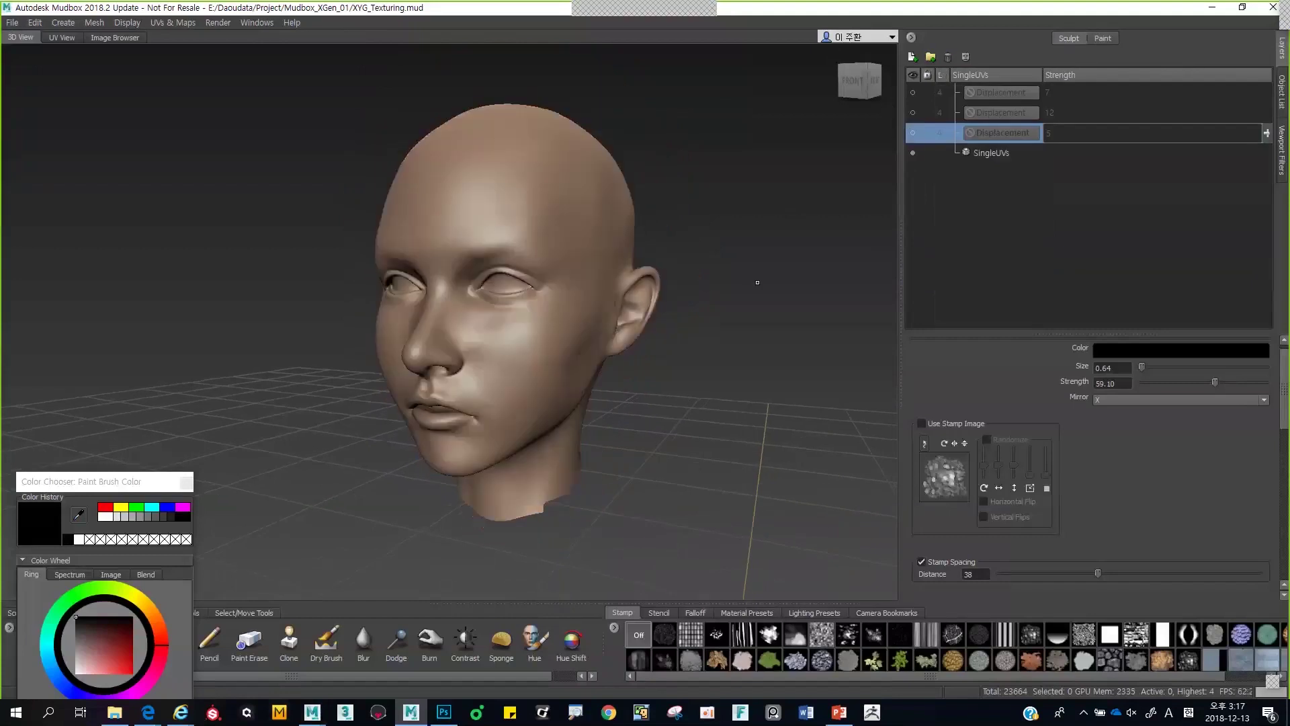
pyautogui.keyDown('alt'); pyautogui.moveTo(758, 282); pyautogui.dragTo(775, 282); pyautogui.keyUp('alt')
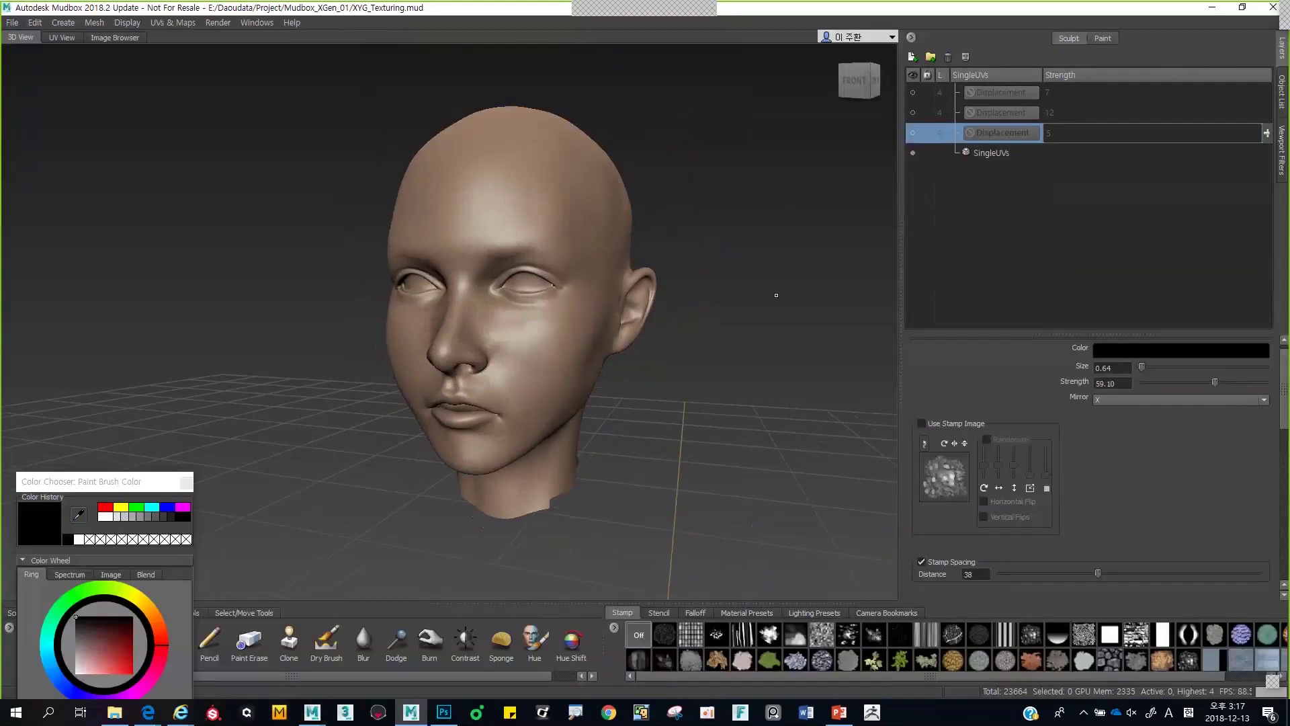
# - Step the head mesh up to subdivision level 4
pyautogui.press('pagedown')
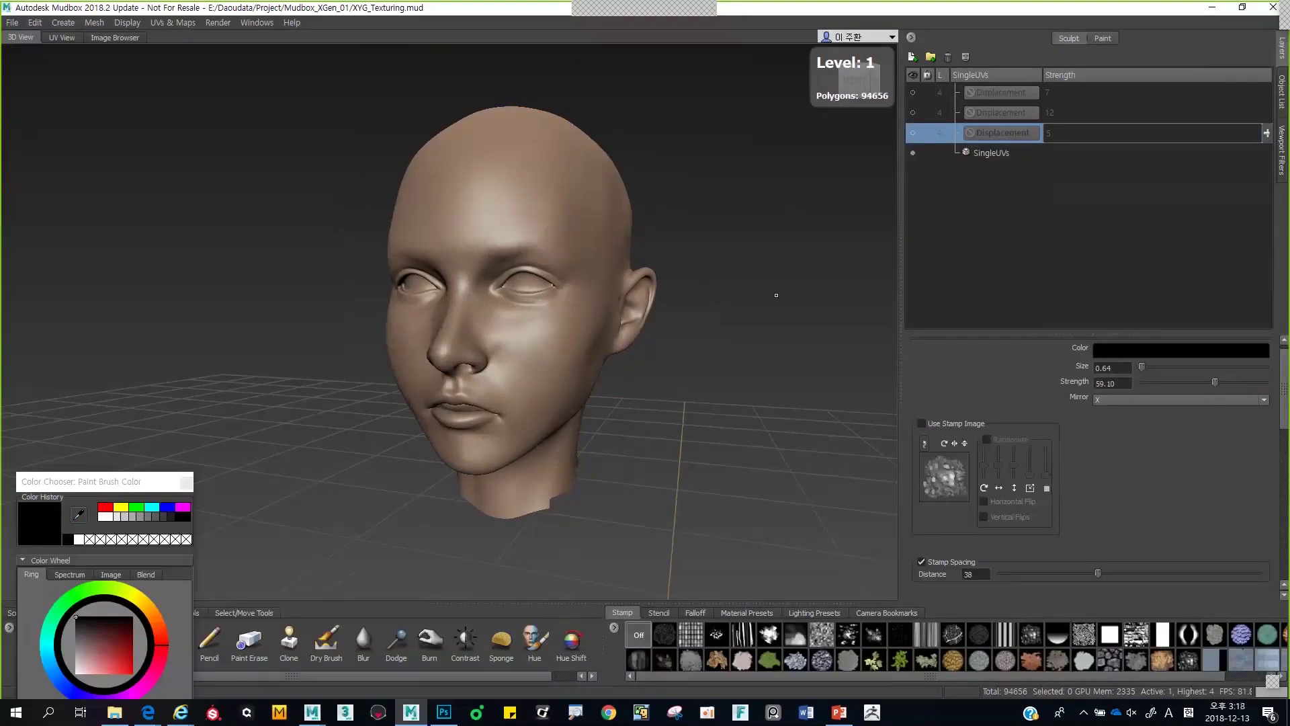
pyautogui.press('pageup')
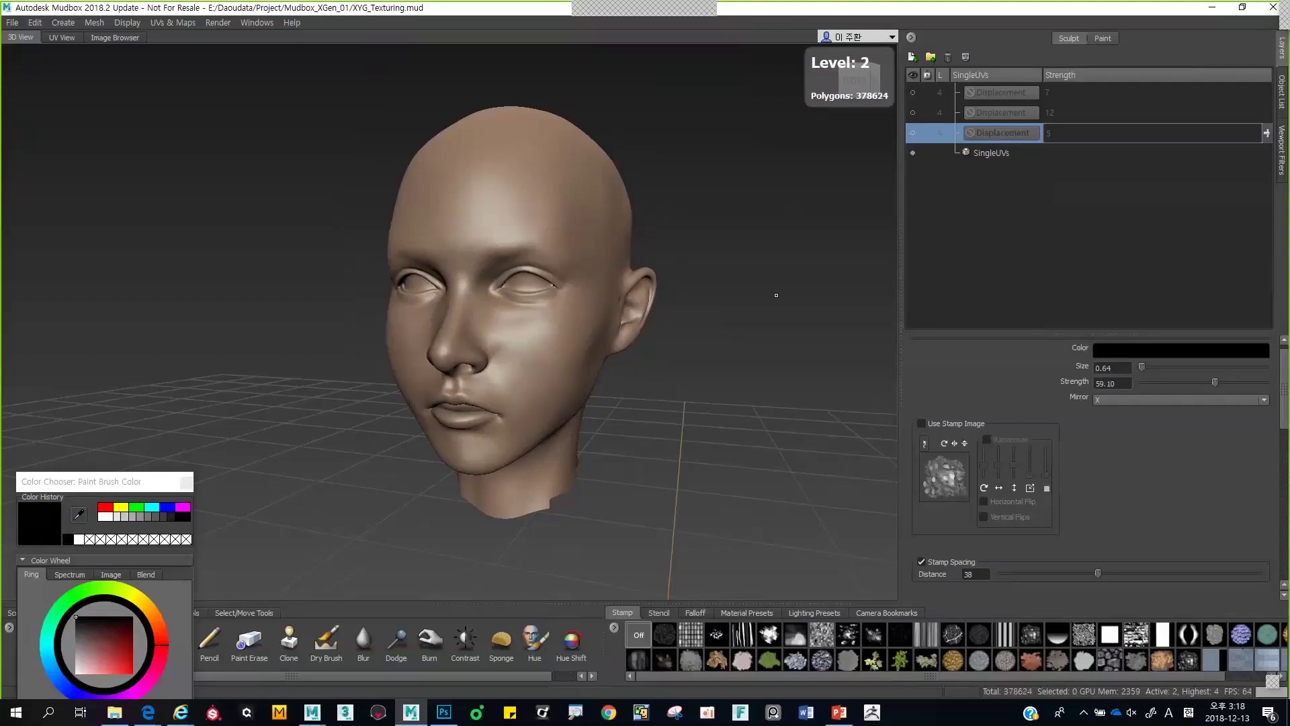
pyautogui.press('pageup')
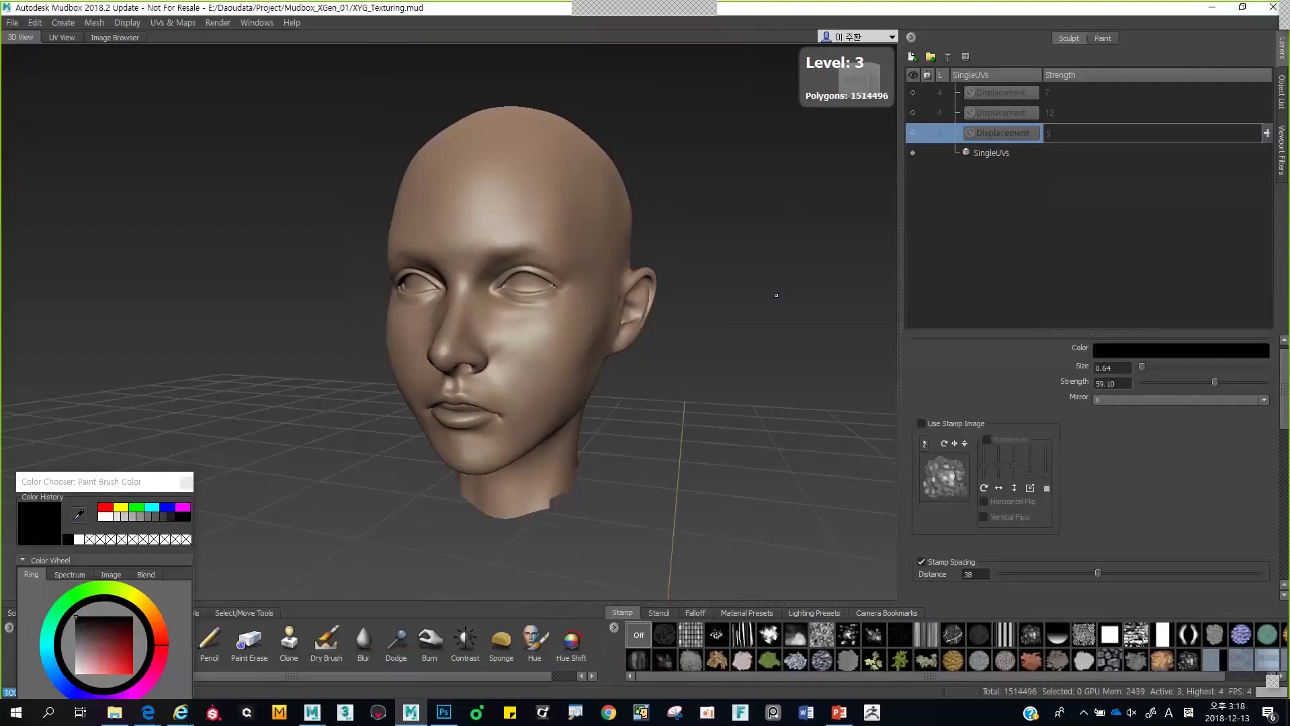
pyautogui.click(776, 295)
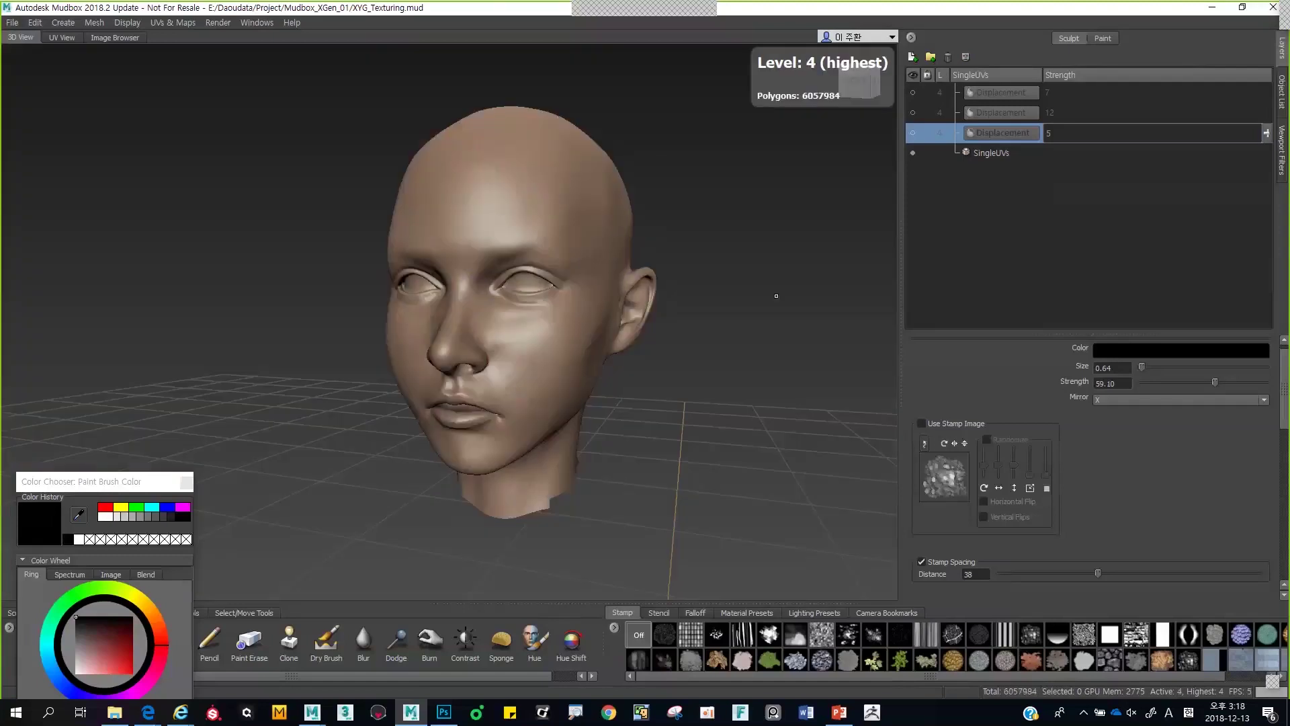
pyautogui.keyDown('alt'); pyautogui.moveTo(774, 293); pyautogui.dragTo(771, 269); pyautogui.keyUp('alt')
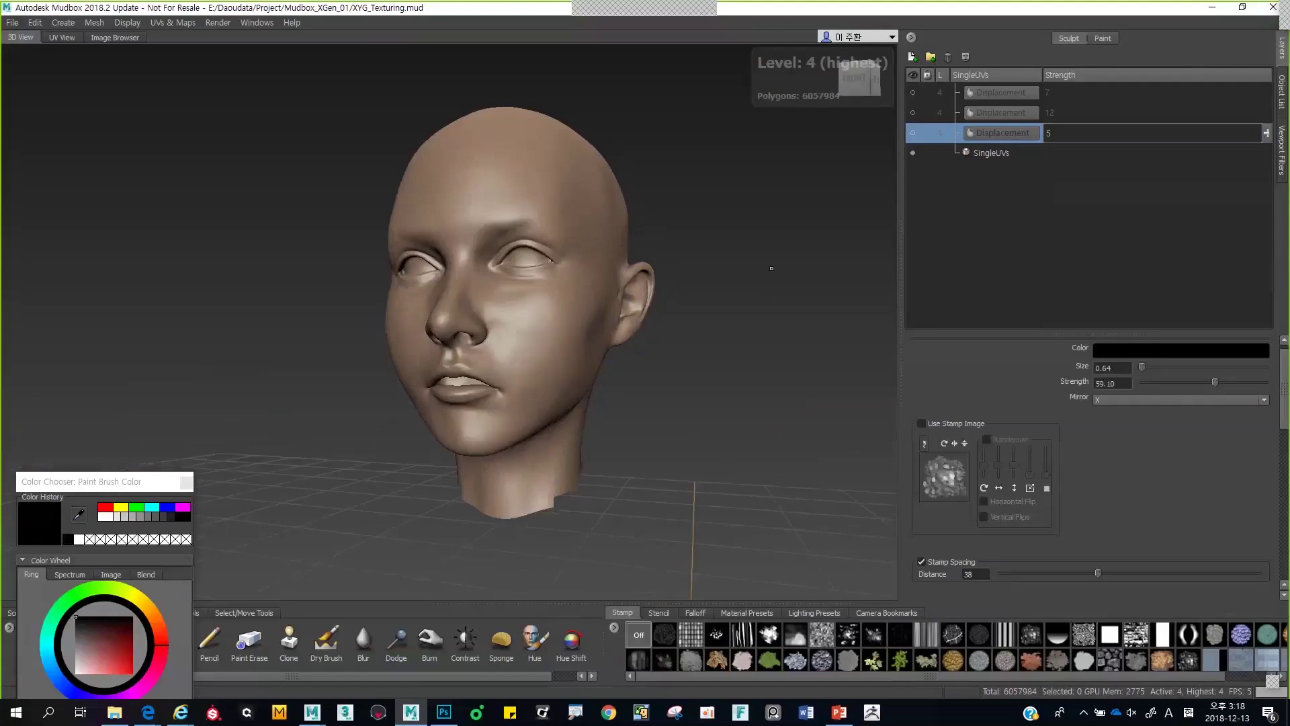
# - Start a new Sculpt using Map operation and choose SingleUVs as its target mesh
pyautogui.click(982, 154)
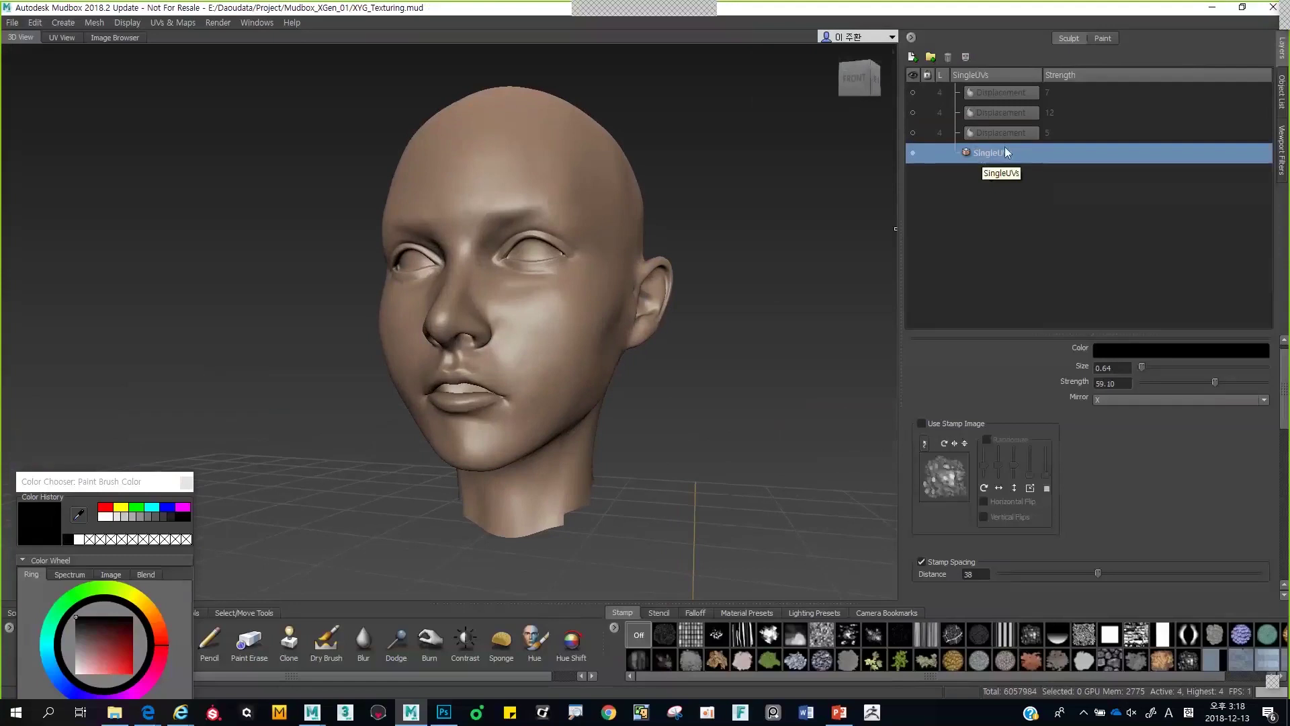
pyautogui.keyDown('alt'); pyautogui.moveTo(791, 204); pyautogui.dragTo(785, 231, button='middle'); pyautogui.keyUp('alt')
pyautogui.keyDown('alt'); pyautogui.moveTo(785, 231); pyautogui.dragTo(774, 228, button='right'); pyautogui.keyUp('alt')
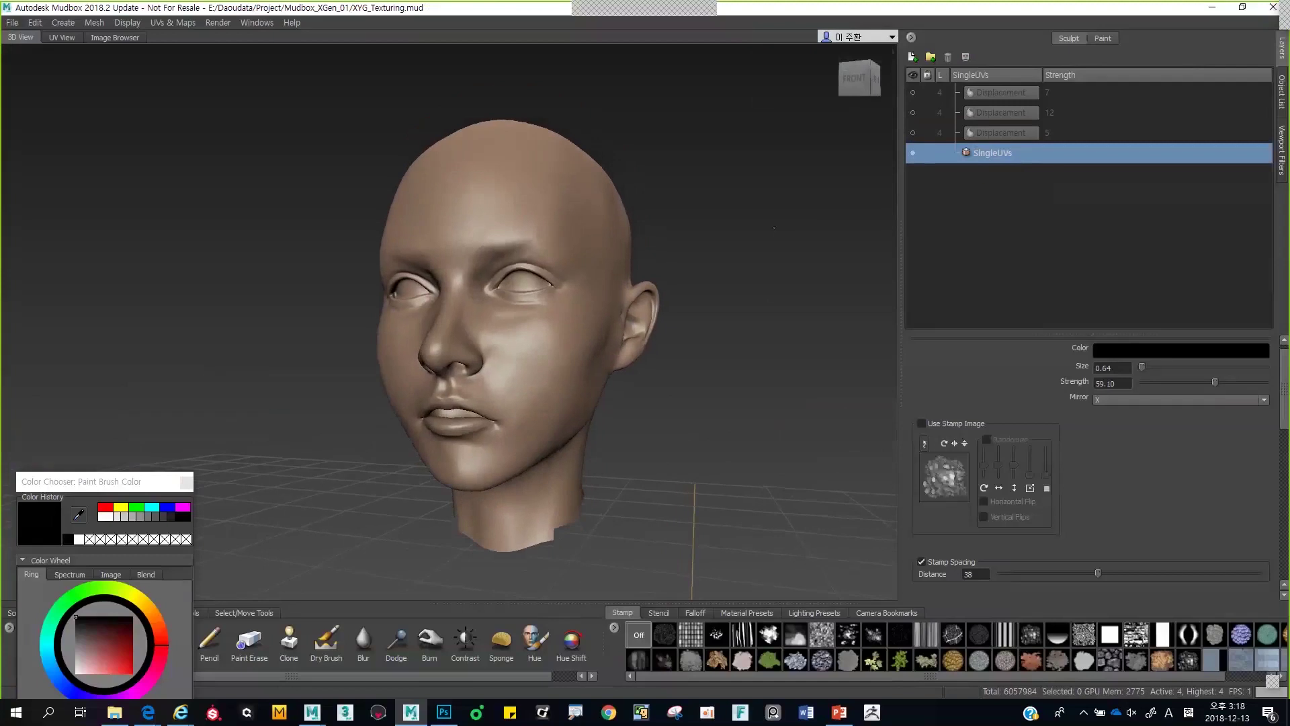
pyautogui.click(184, 22)
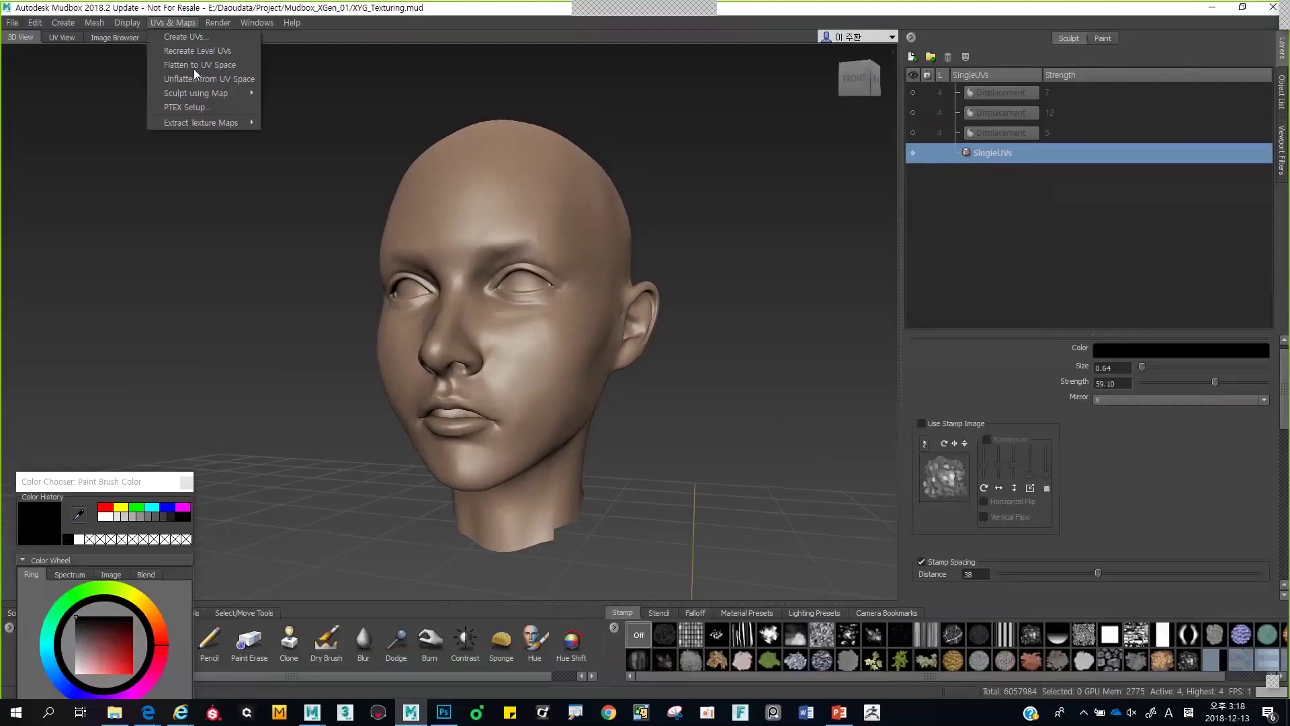
pyautogui.moveTo(201, 95)
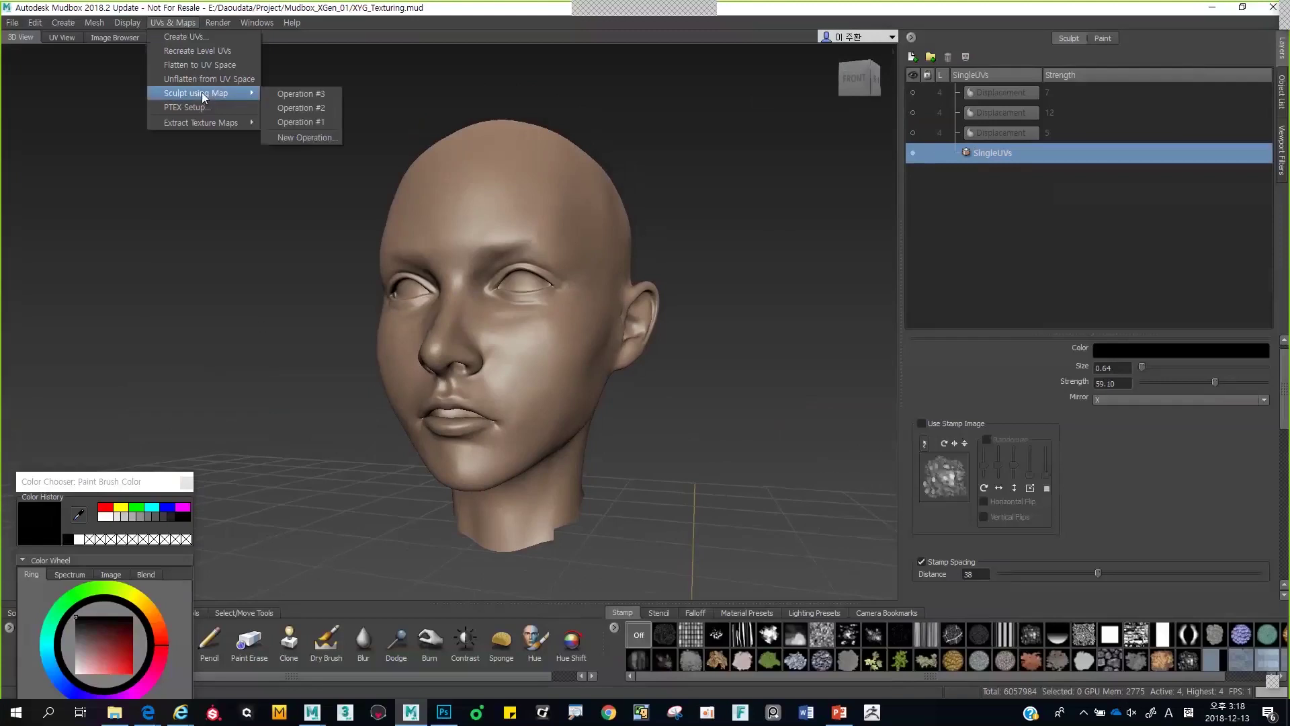
pyautogui.click(288, 138)
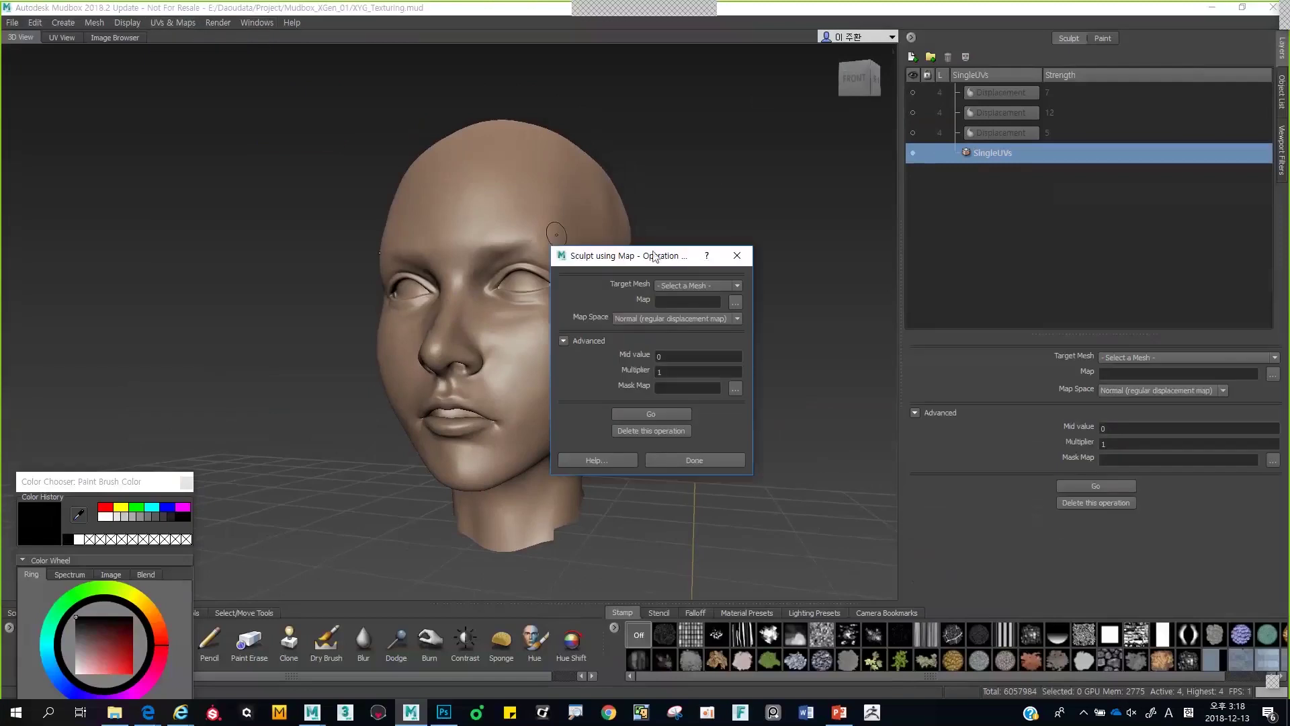
pyautogui.moveTo(656, 254); pyautogui.dragTo(727, 173)
pyautogui.click(780, 202)
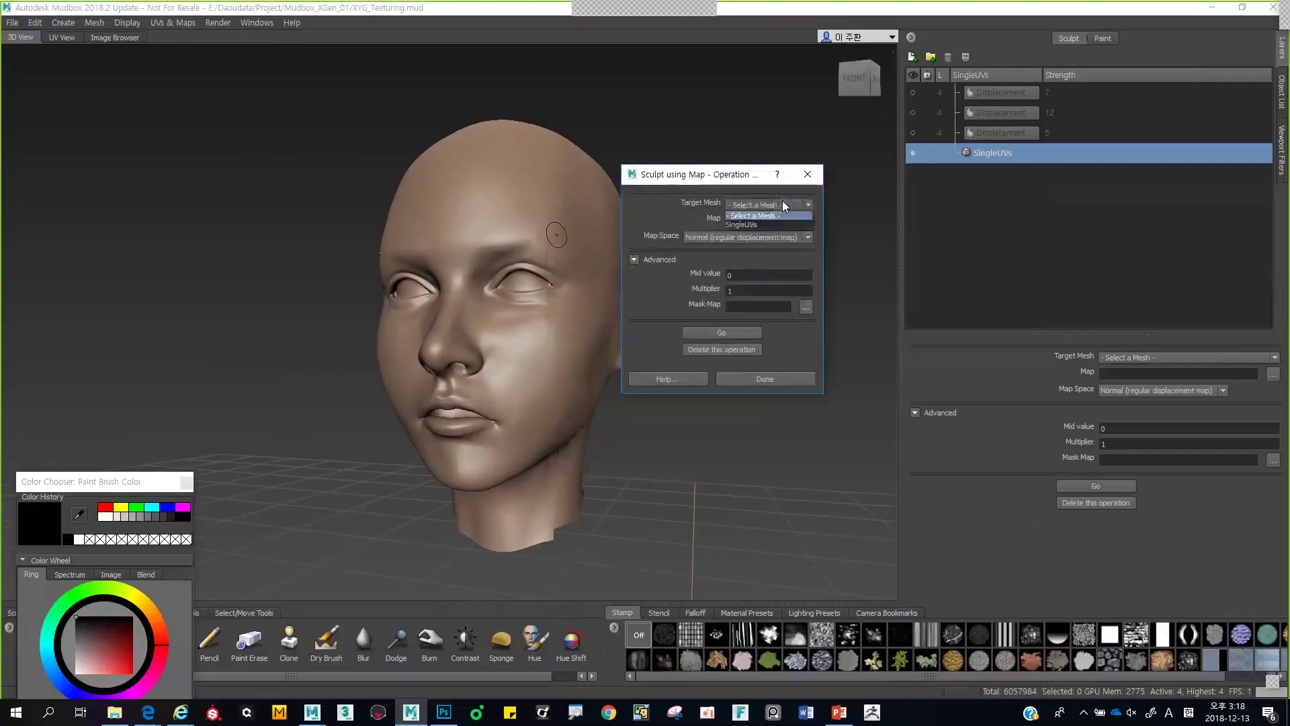
pyautogui.click(779, 226)
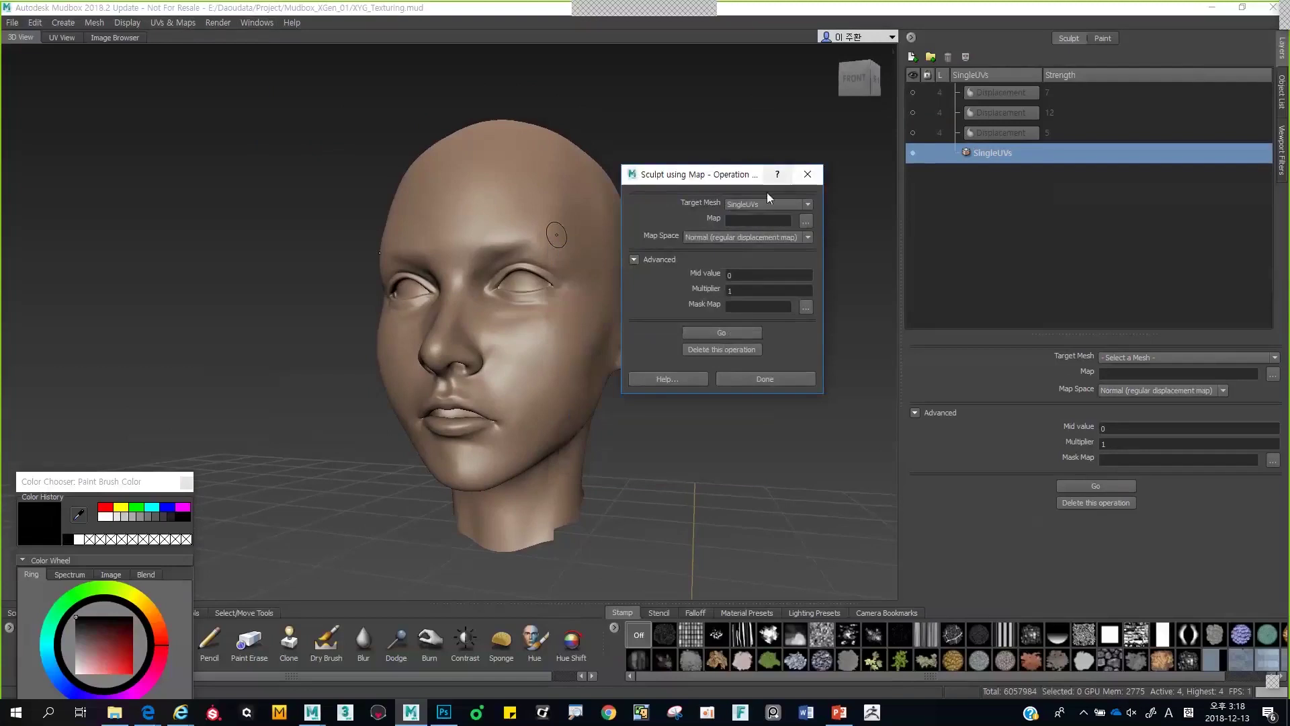
# - Load XYG_Mege_R from the Mud_image folder as the displacement map
pyautogui.click(805, 221)
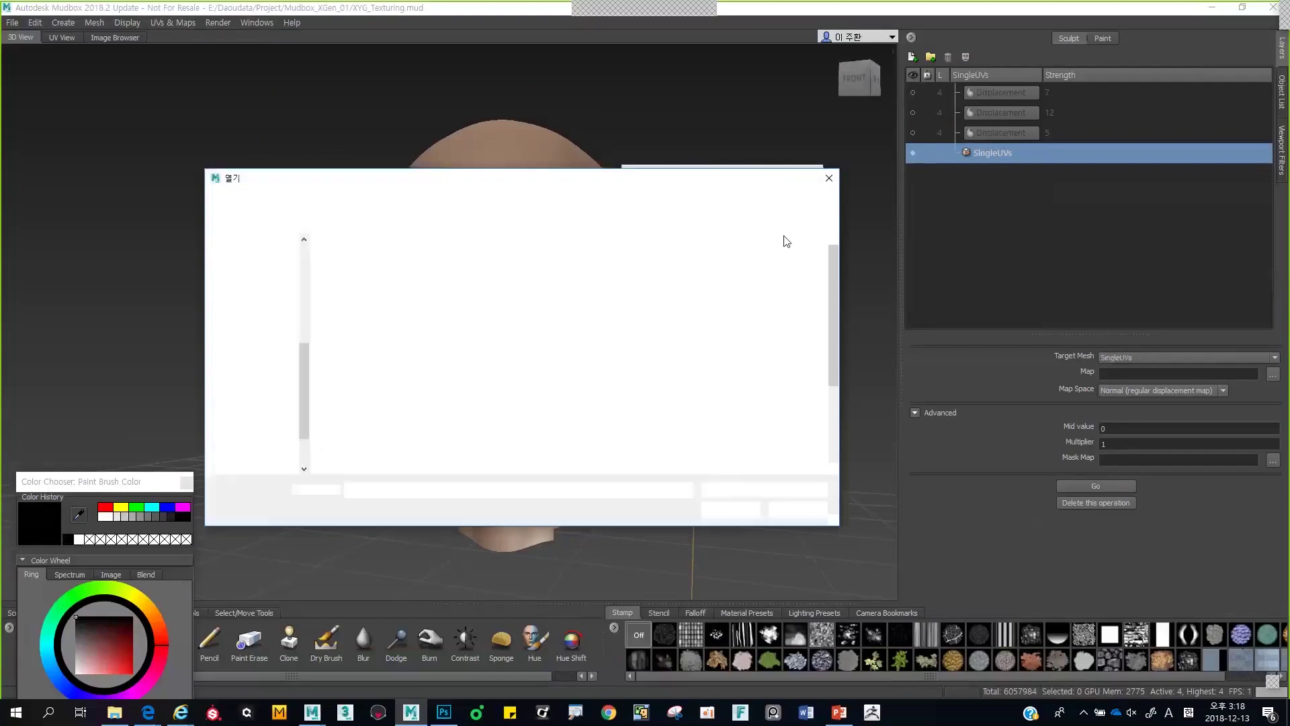
pyautogui.scroll(2, 269, 323)
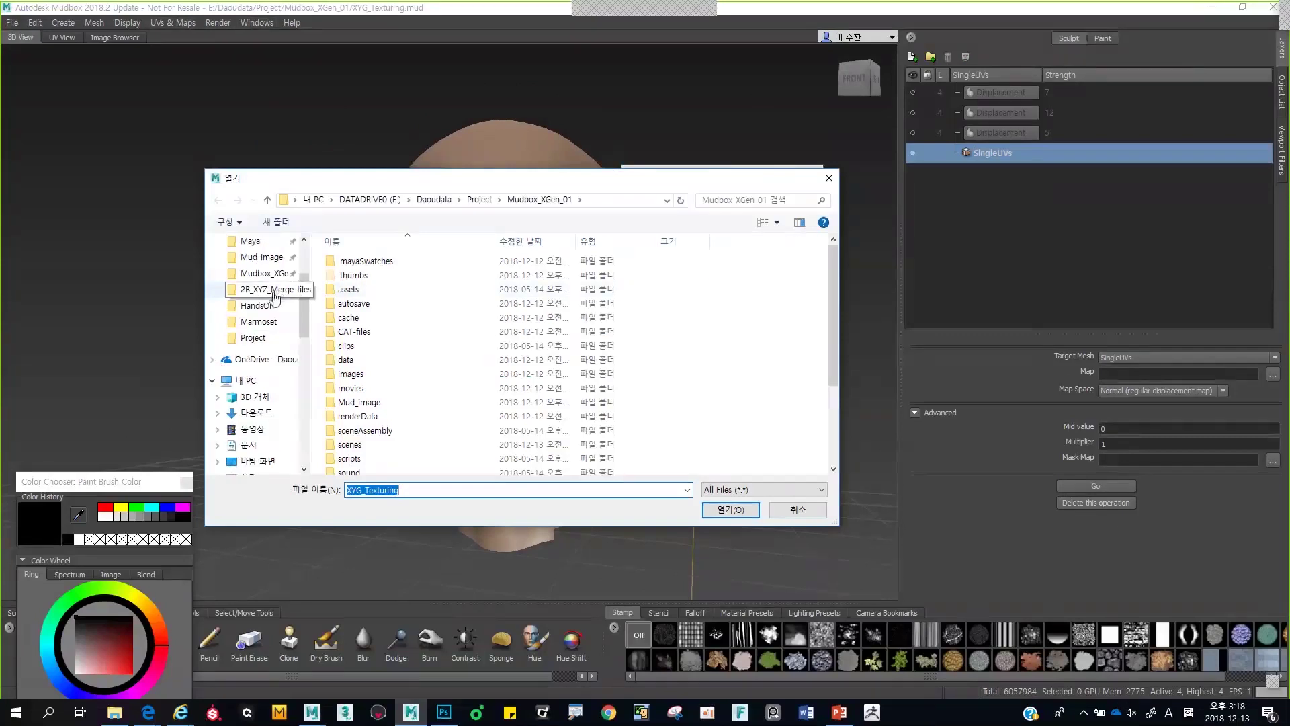
pyautogui.click(281, 290)
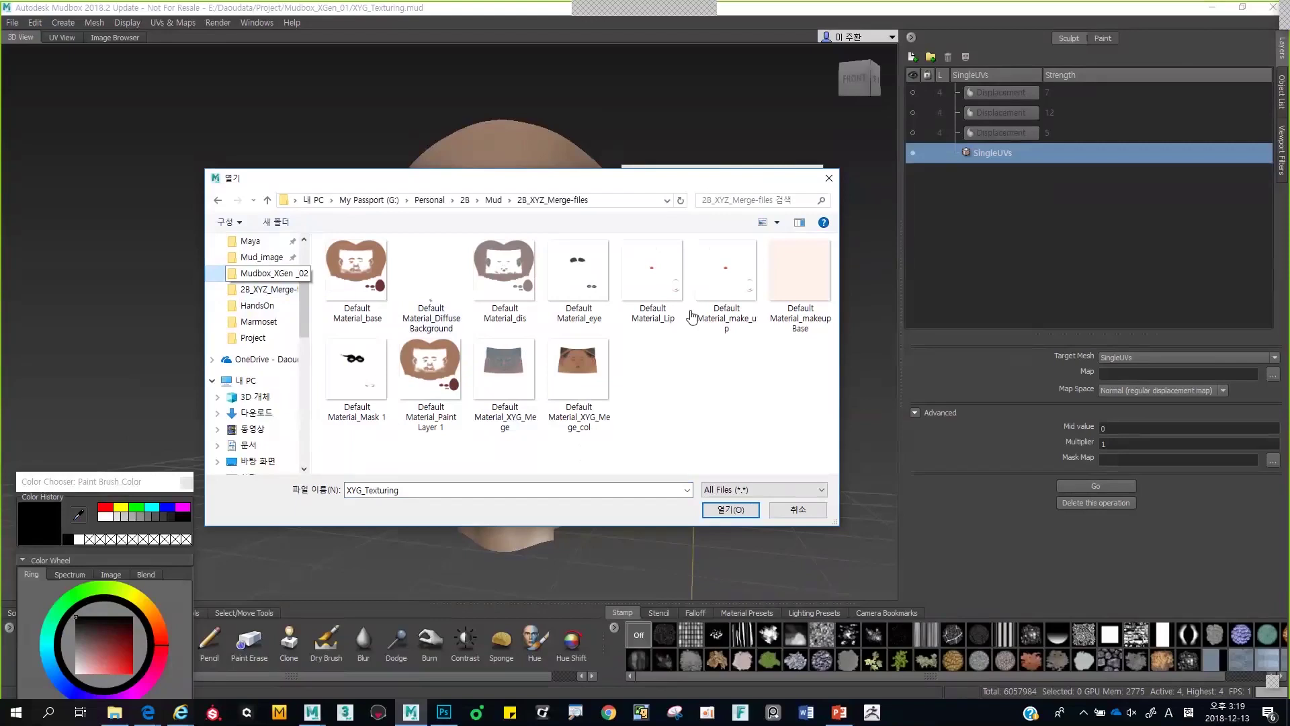
pyautogui.click(262, 257)
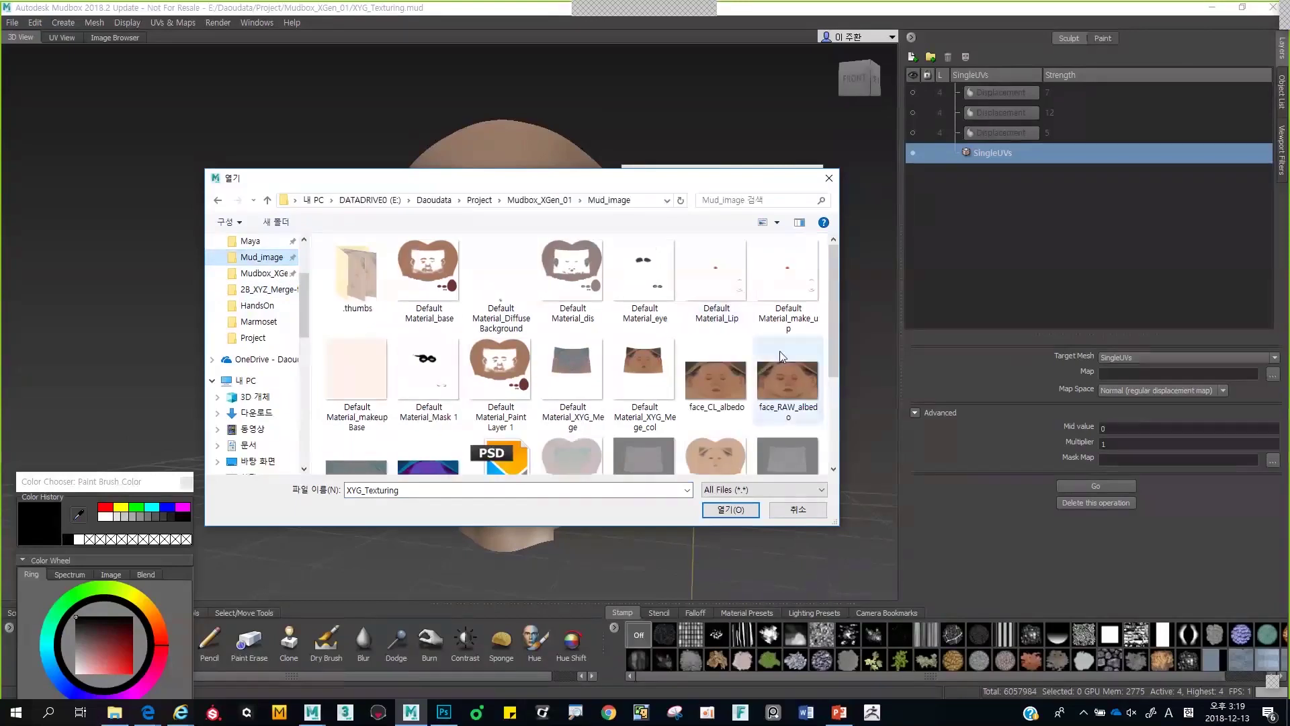
pyautogui.click(831, 378)
pyautogui.moveTo(832, 378); pyautogui.dragTo(828, 410)
pyautogui.click(373, 424)
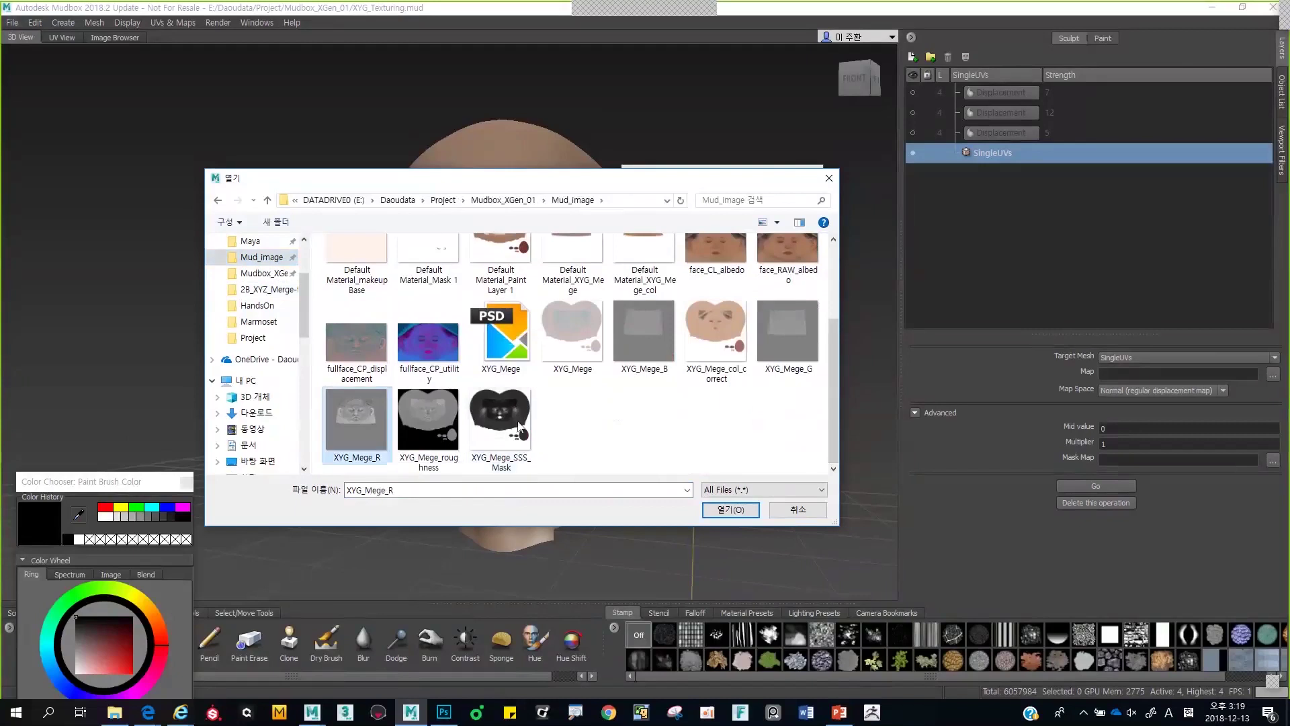
pyautogui.click(729, 511)
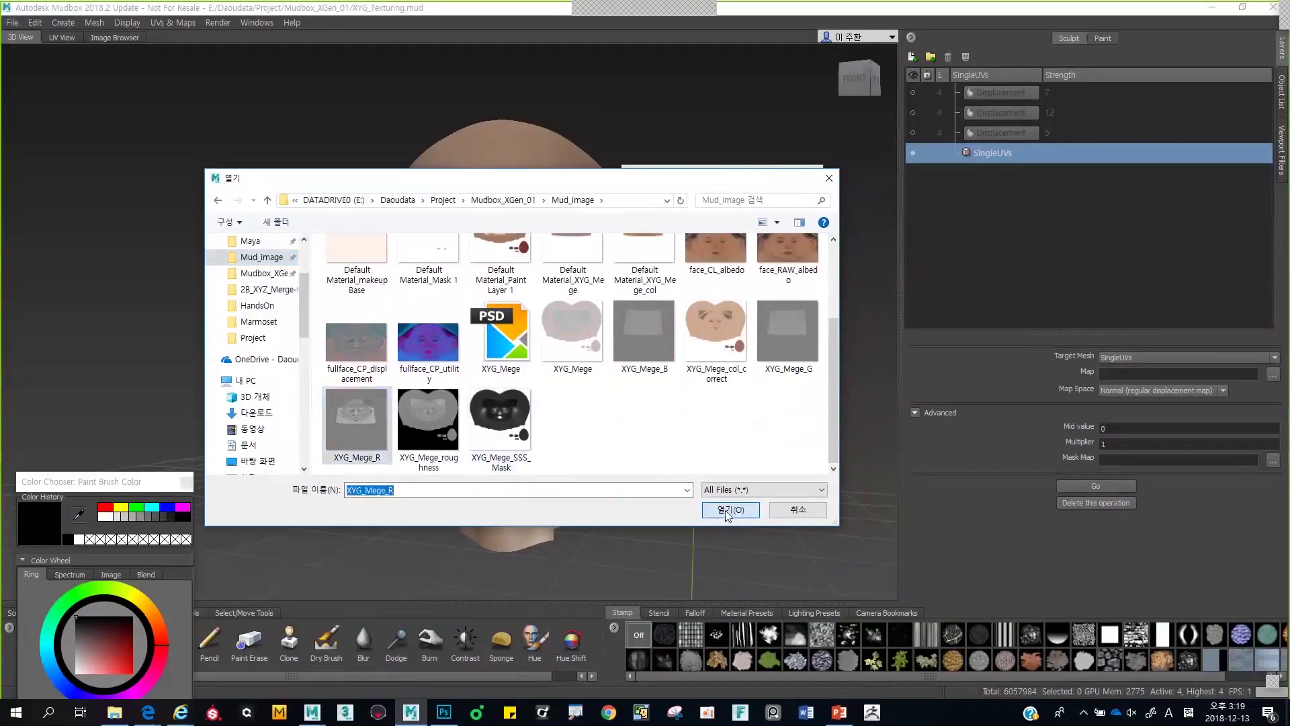
# - Set the mid value to 0.5 and sculpt the head with the XYG_Mege_R map, accepting the multiple-files warning
pyautogui.click(750, 273)
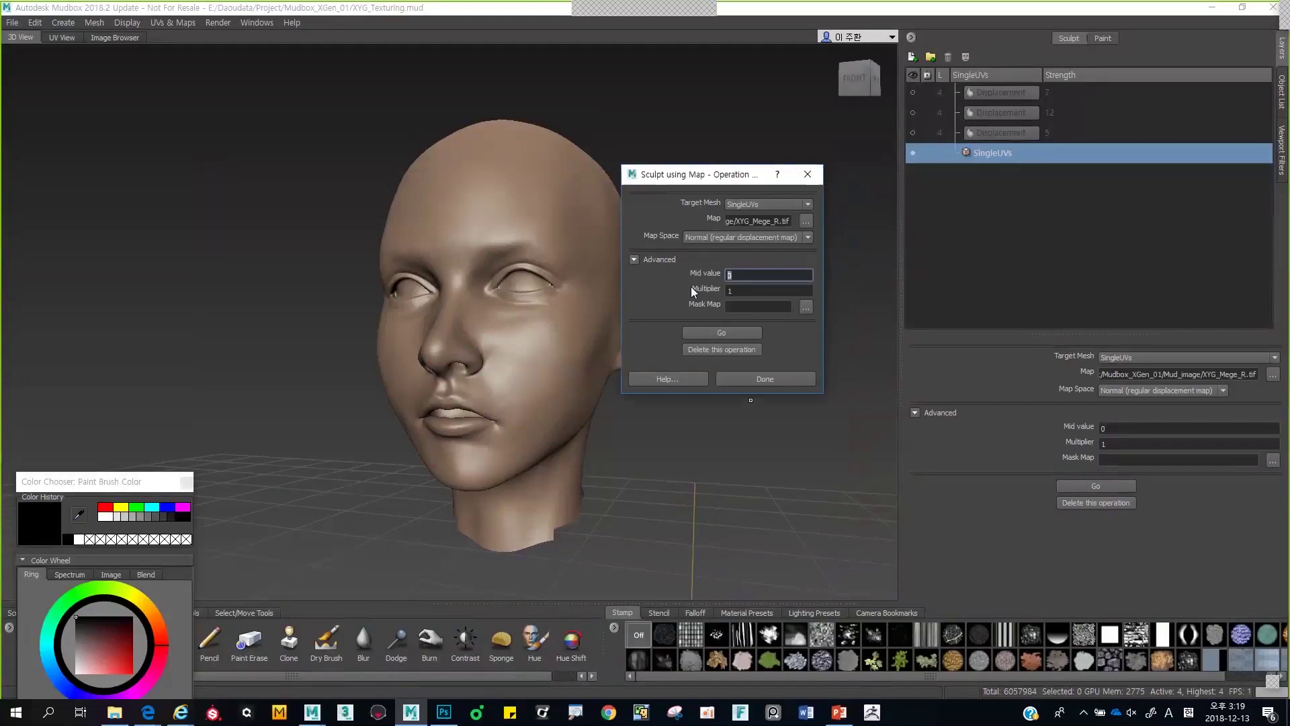
pyautogui.write('0.5')
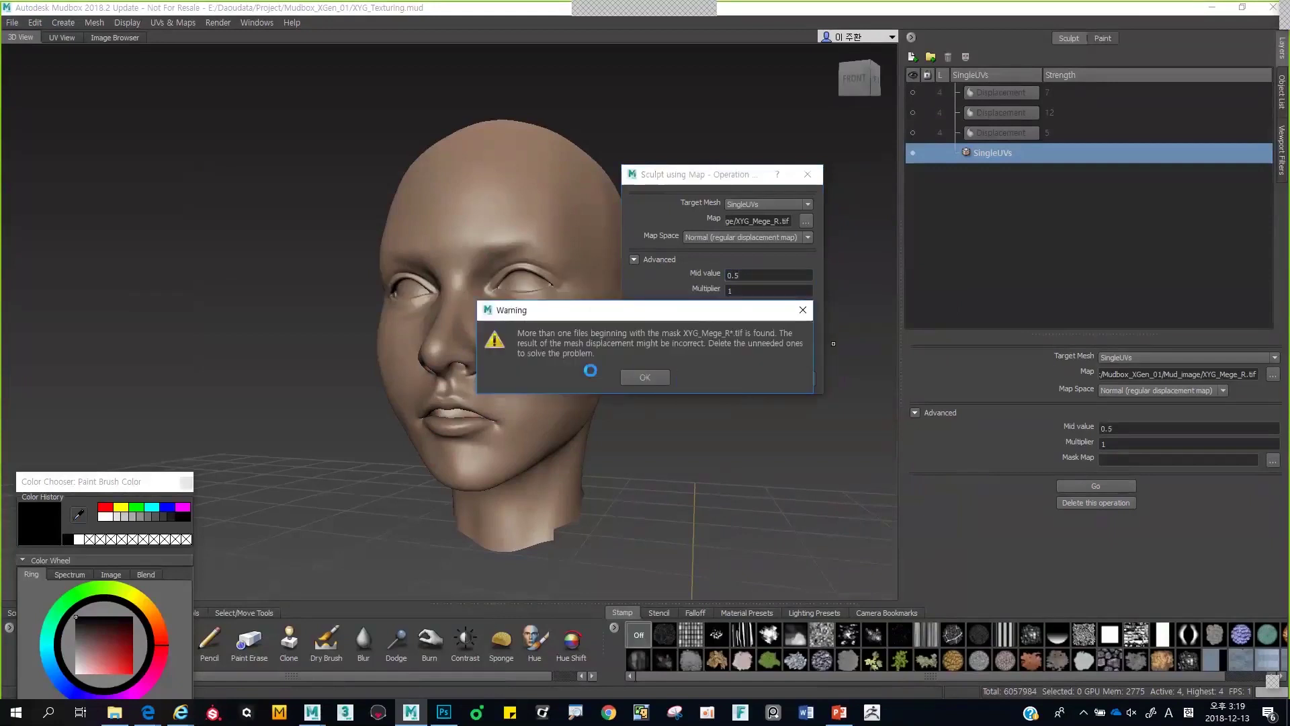
pyautogui.click(644, 379)
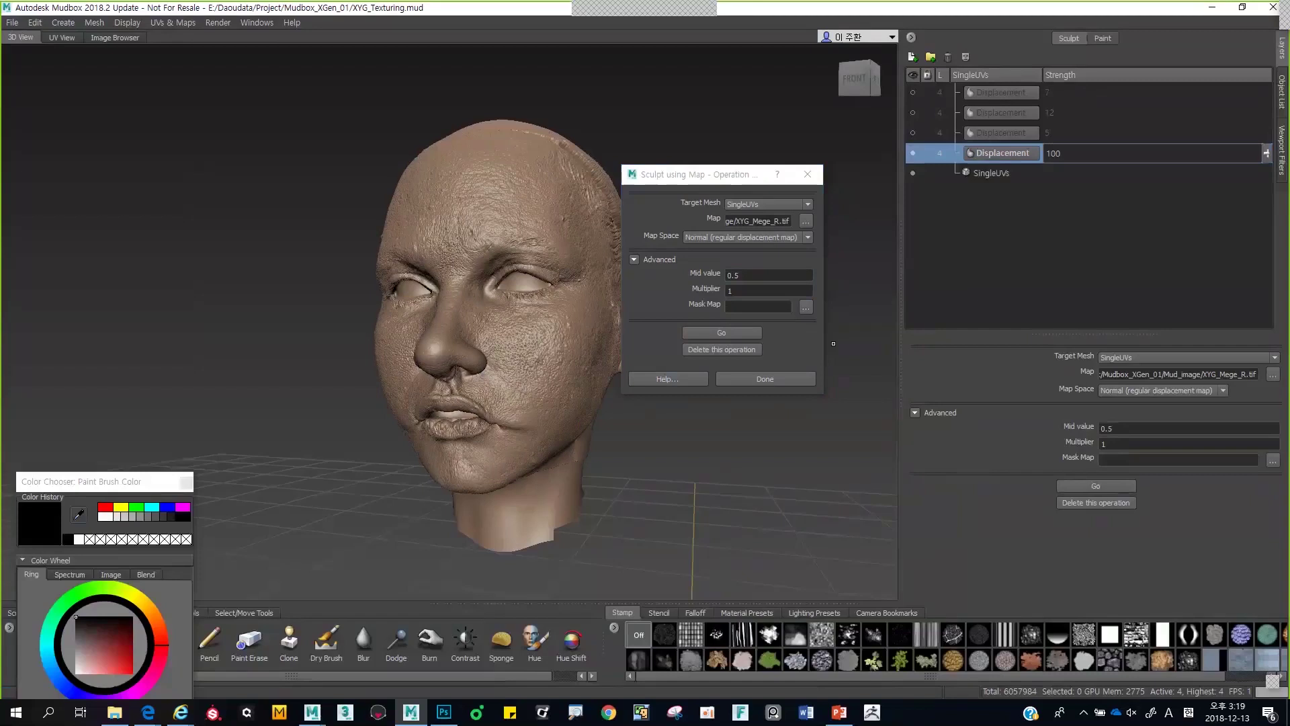
# - Lower the strength of the new red-channel displacement layer to 27 and view the skin detail on the face
pyautogui.click(1266, 153)
pyautogui.moveTo(1264, 156); pyautogui.dragTo(1257, 204)
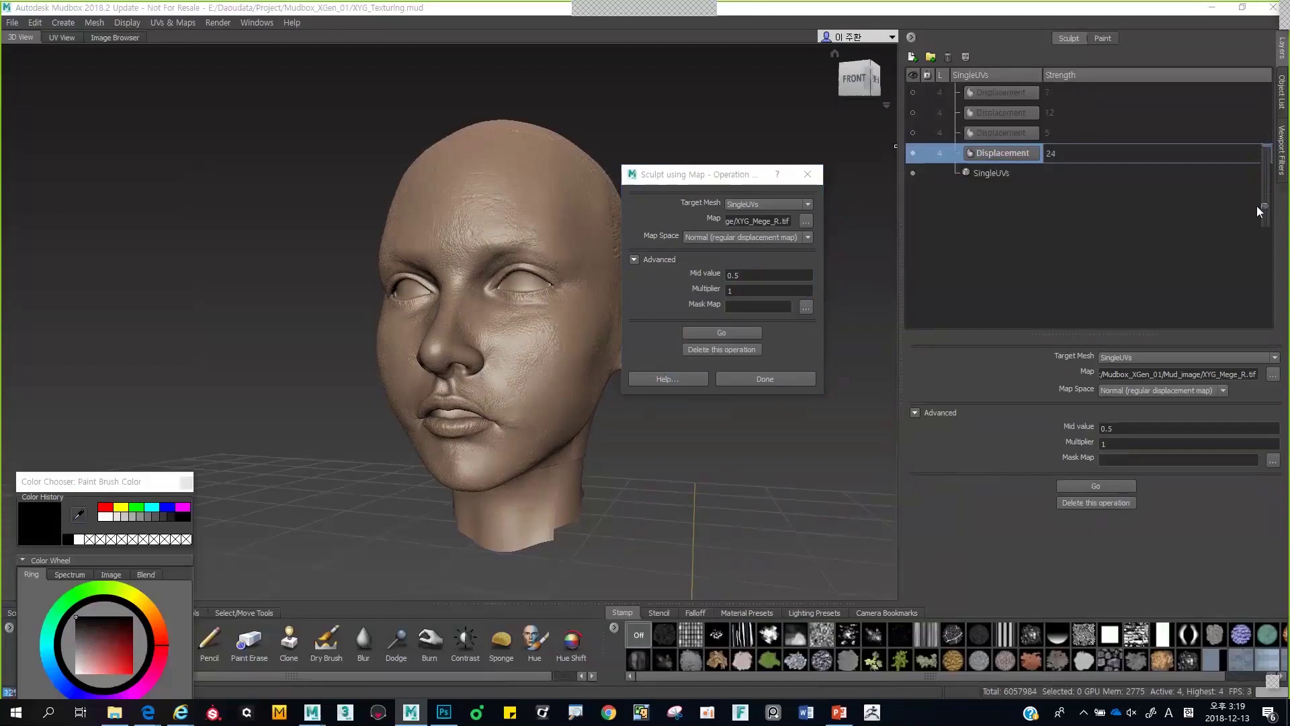
pyautogui.keyDown('alt'); pyautogui.moveTo(440, 236); pyautogui.dragTo(505, 299); pyautogui.keyUp('alt')
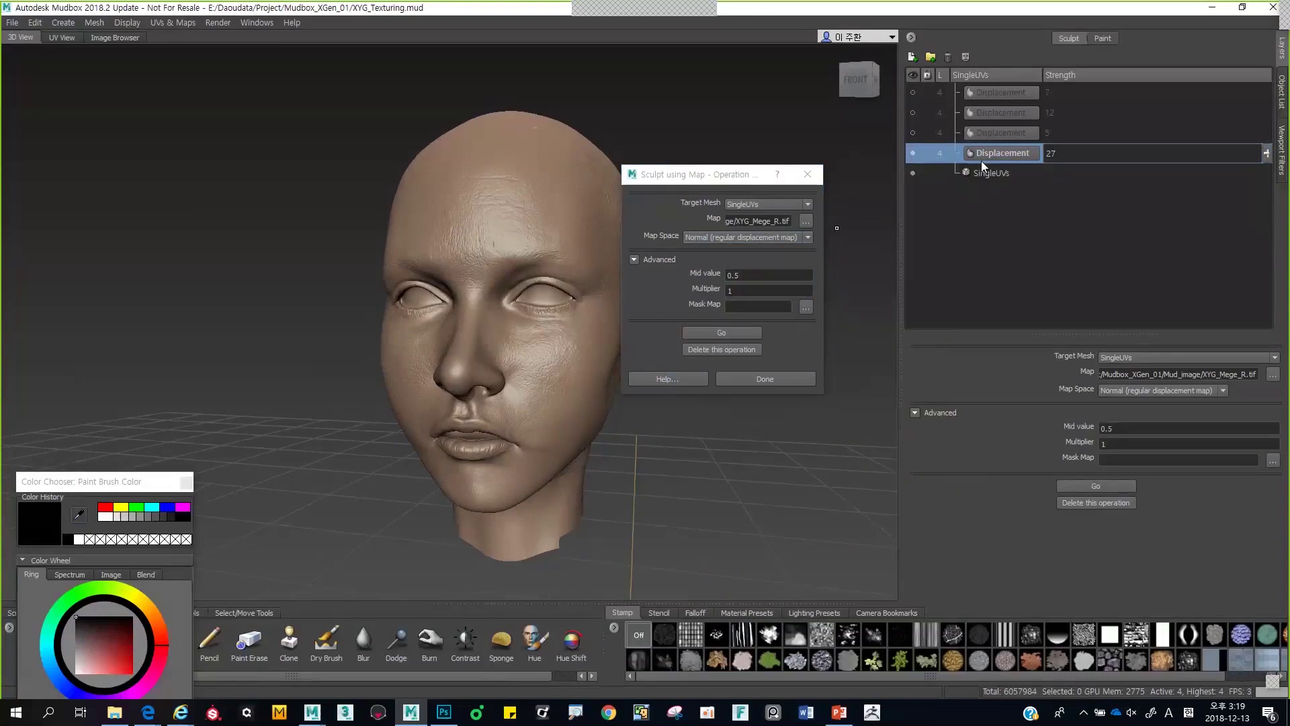
# - Replace the operation's displacement map with XYG_Mege_G from the Mud_image folder
pyautogui.click(807, 222)
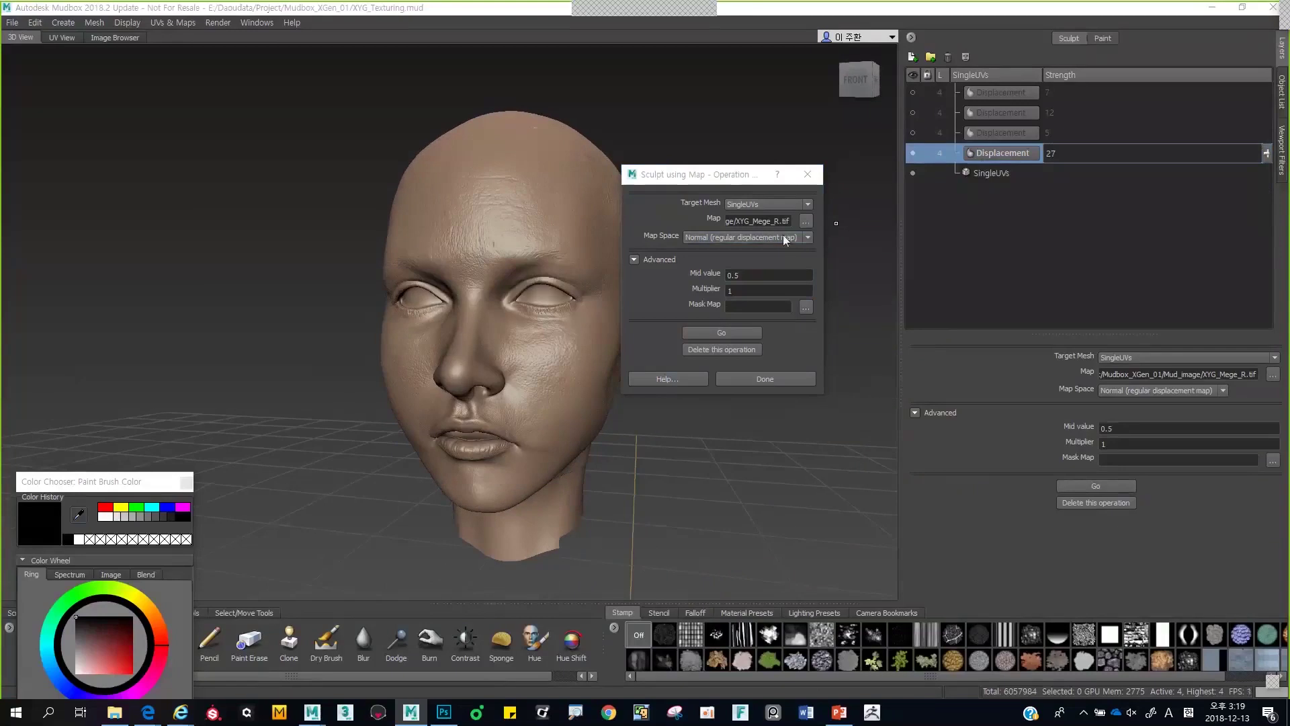
pyautogui.scroll(-3, 579, 315)
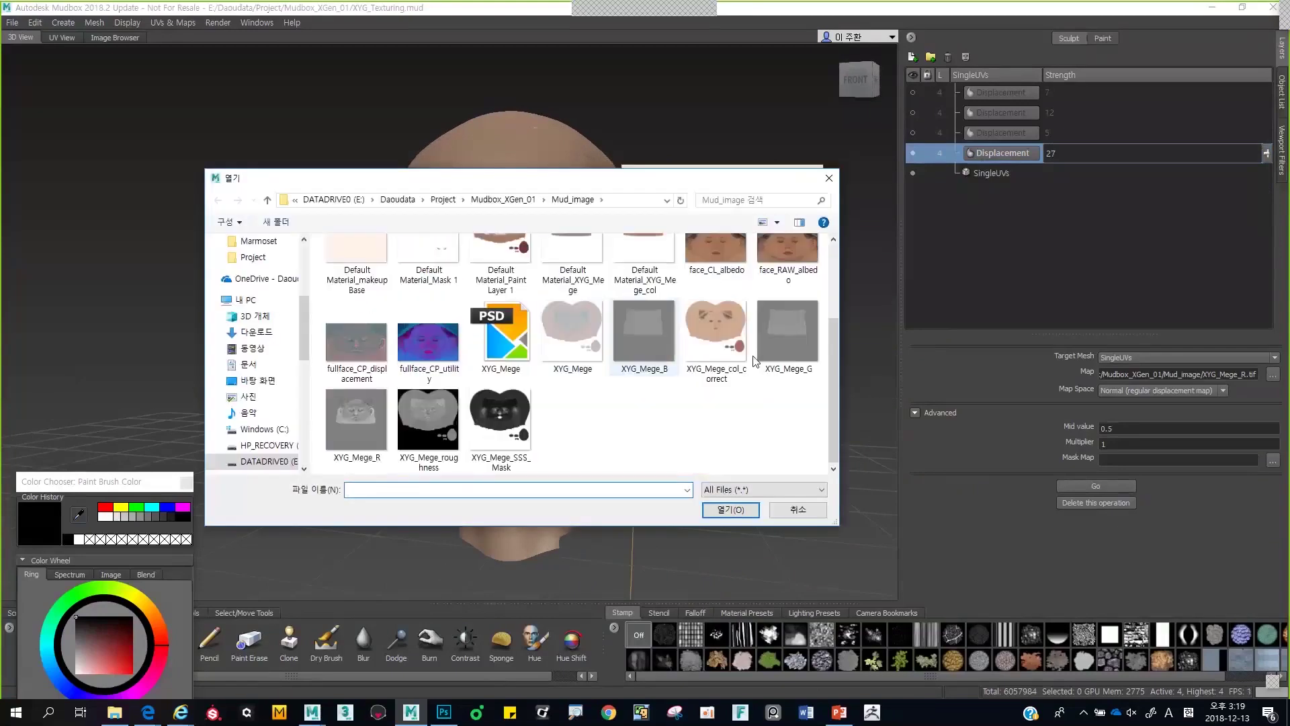
pyautogui.click(780, 355)
pyautogui.click(726, 512)
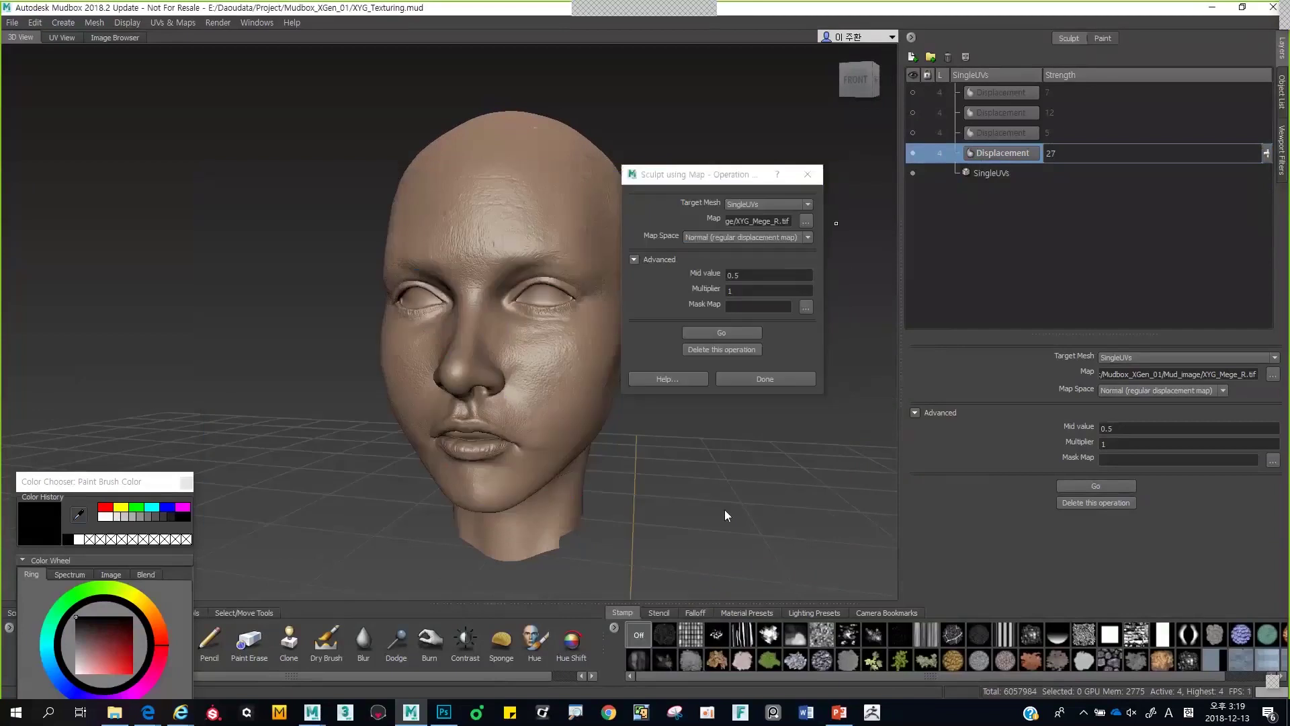
# - Sculpt the head with the XYG_Mege_G map at a mid value of 0.5 and lower the new layer's strength to 7
pyautogui.moveTo(742, 277); pyautogui.dragTo(574, 309)
pyautogui.write('0')
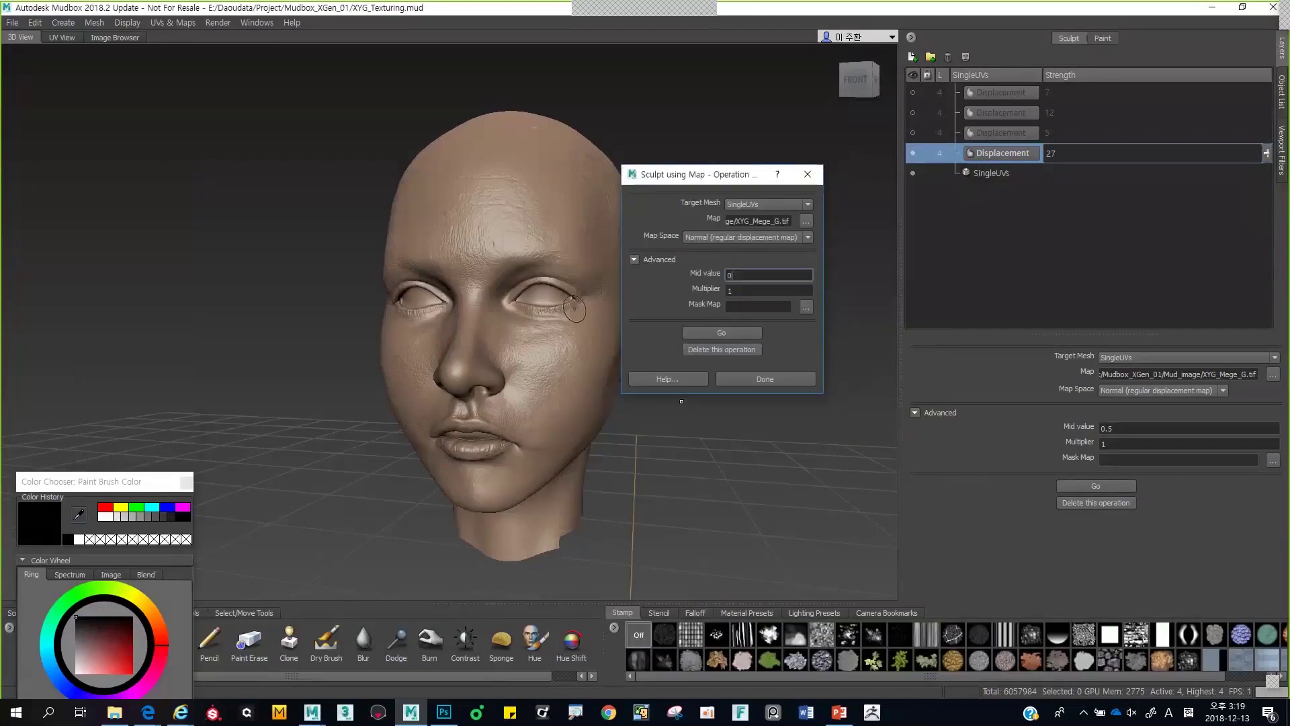
pyautogui.write('.5')
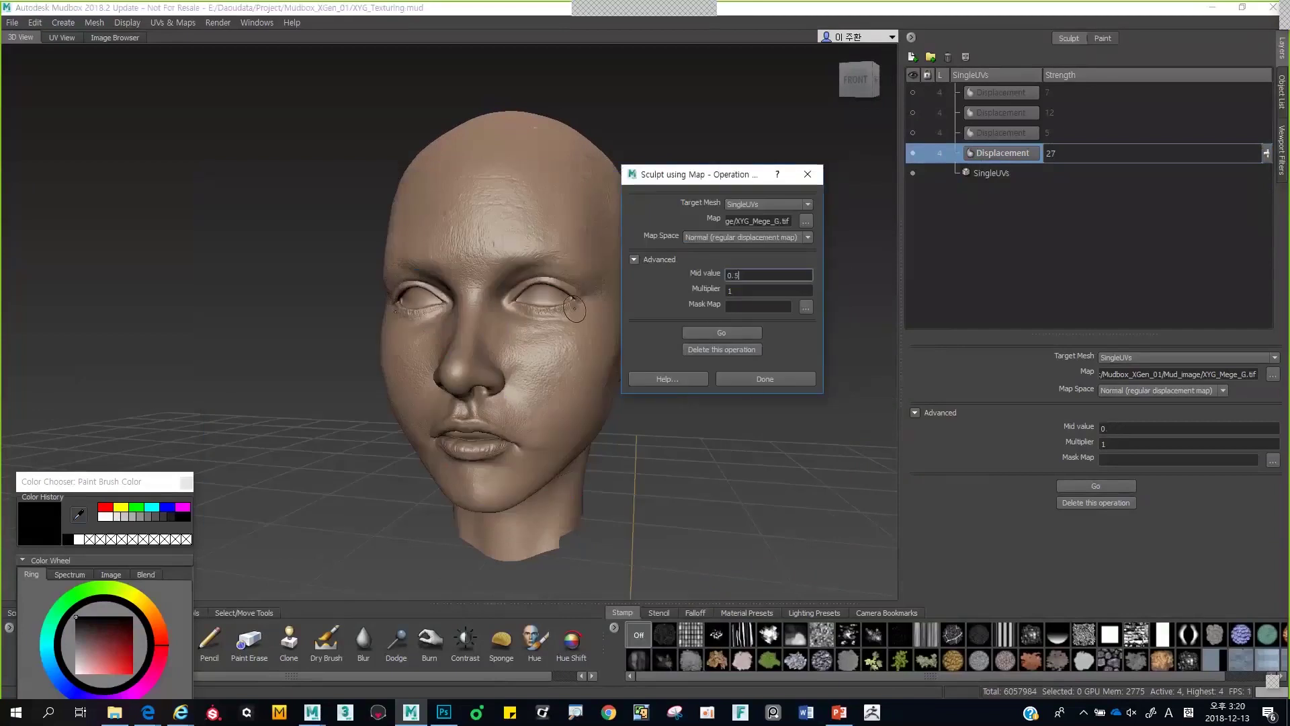
pyautogui.click(750, 330)
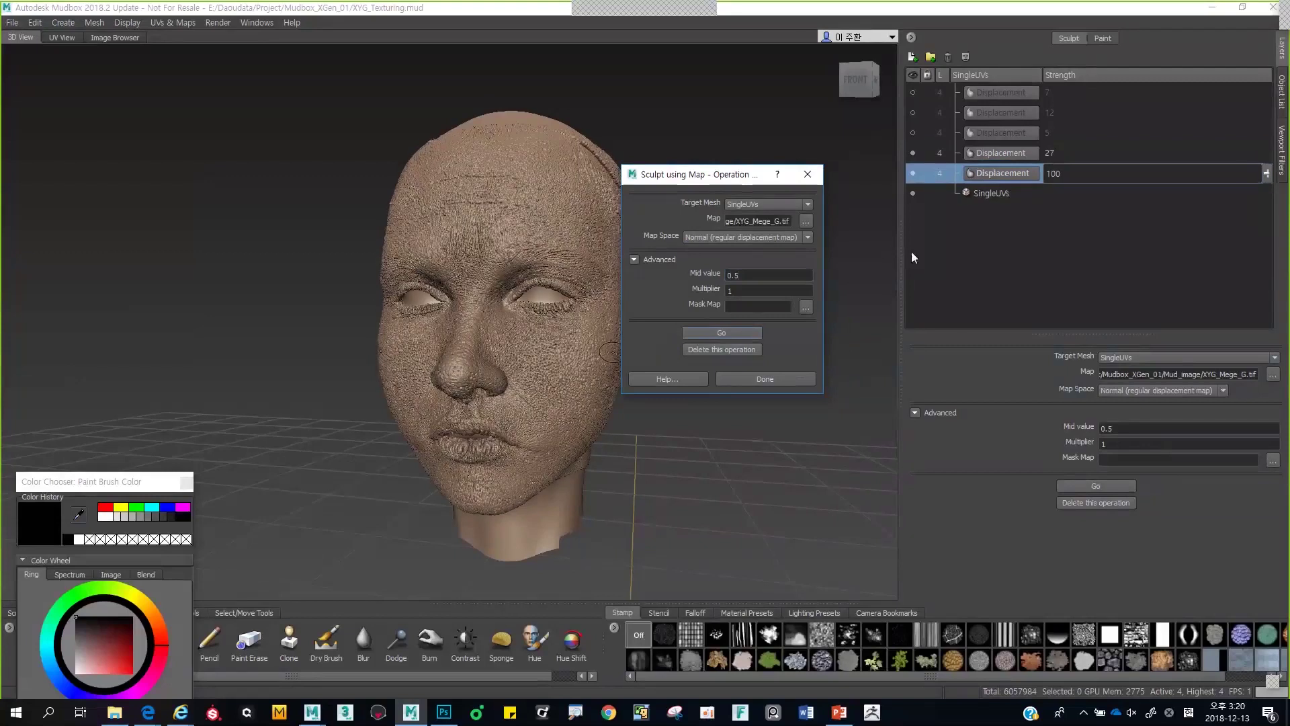
pyautogui.click(1265, 180)
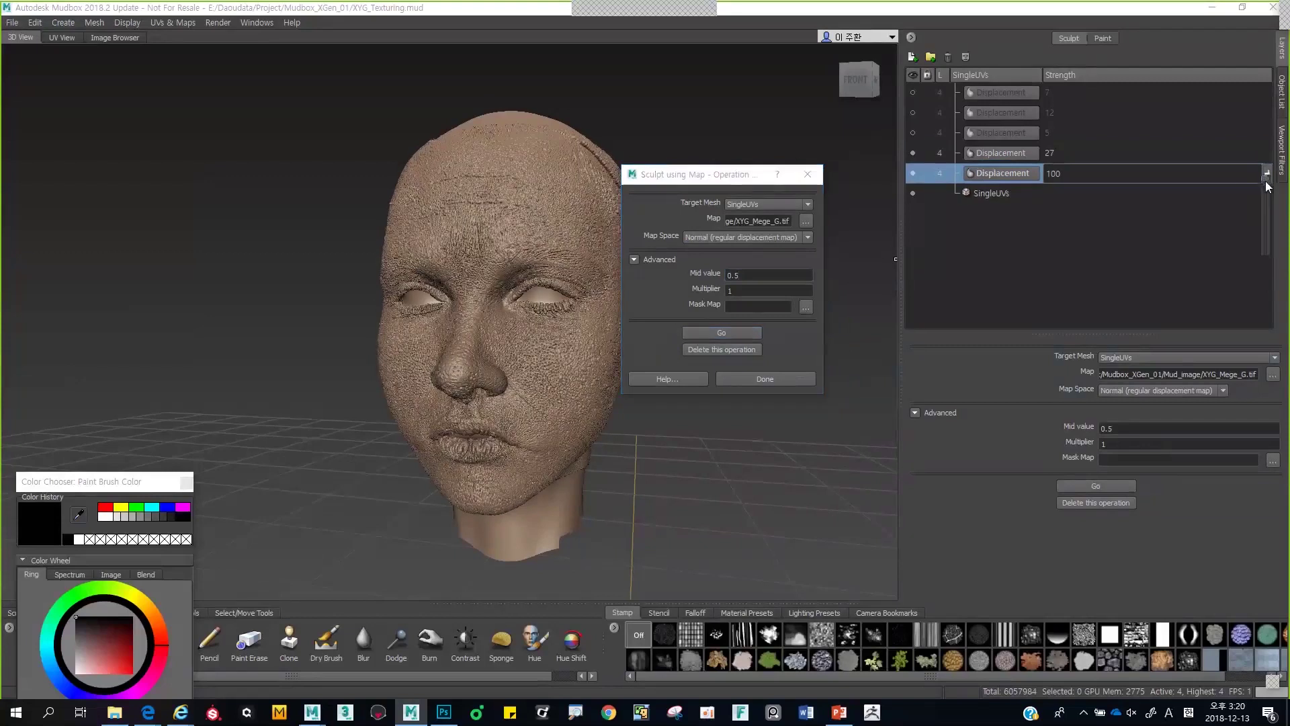
pyautogui.moveTo(1267, 187); pyautogui.dragTo(1264, 245)
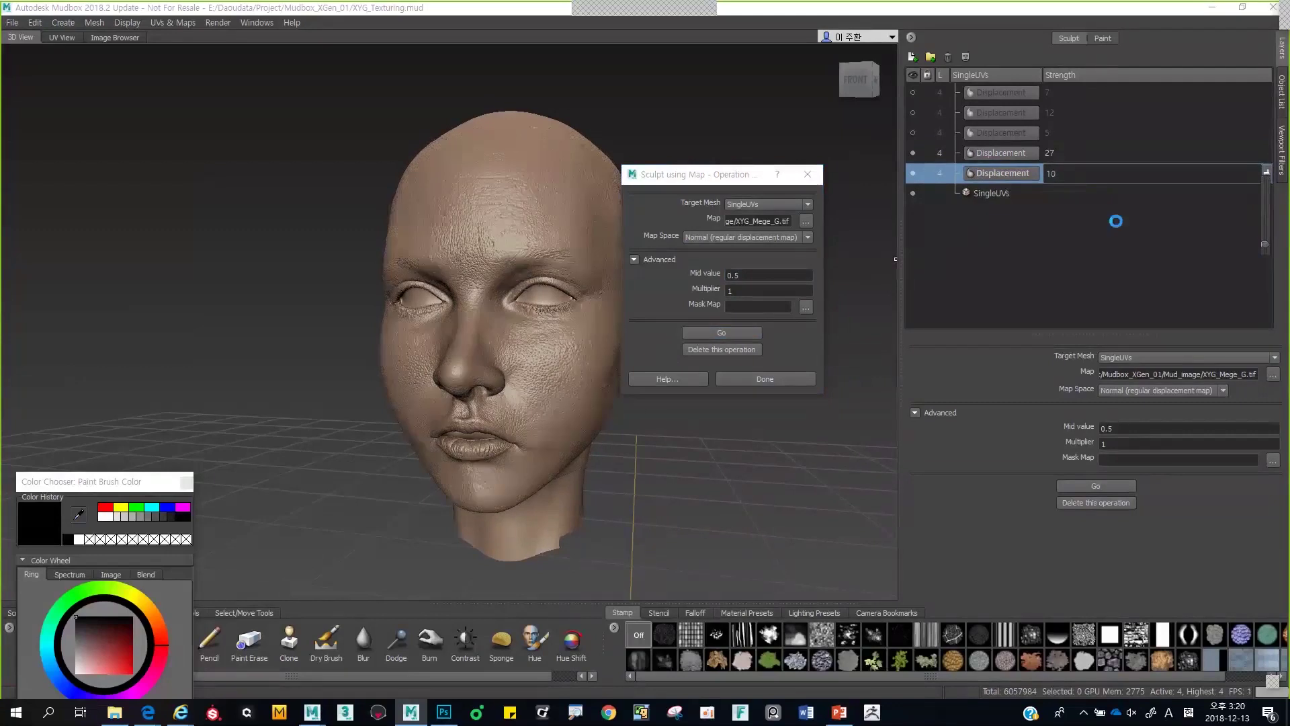
# - Load the XYG_Mege_B map and sculpt it onto the head with a mid value of 0.5
pyautogui.click(806, 222)
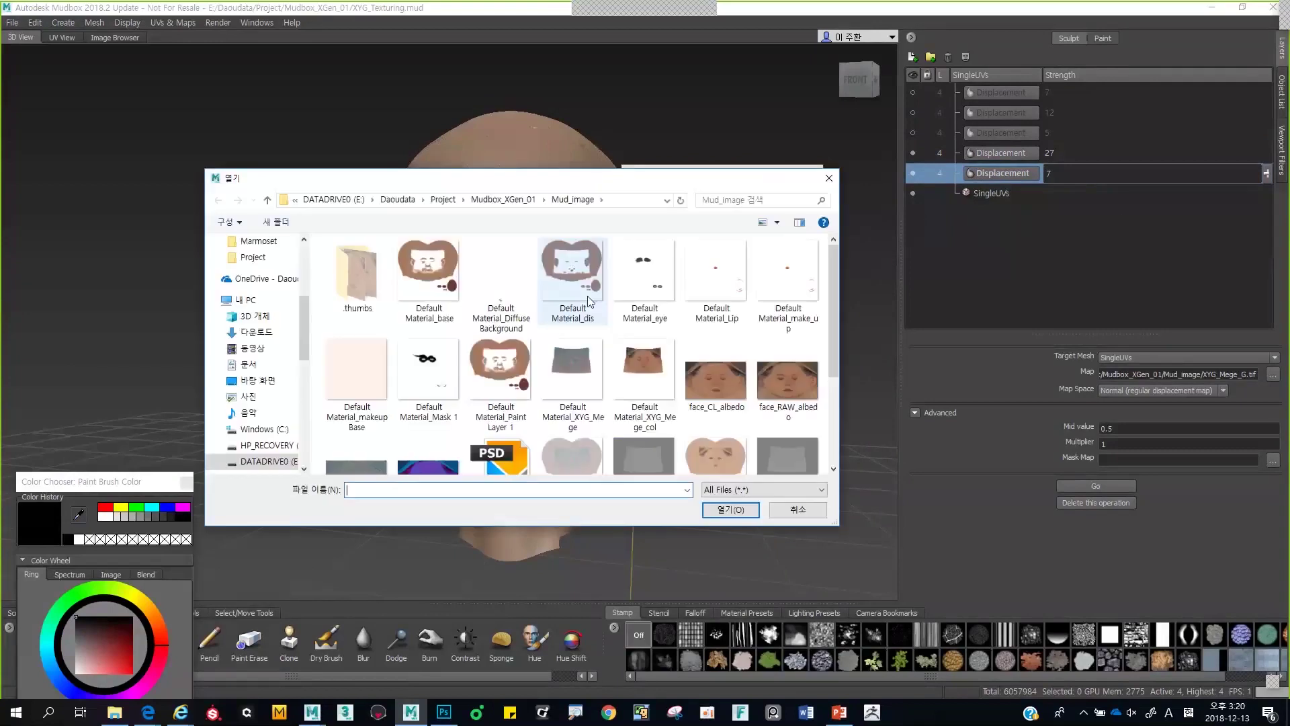
pyautogui.scroll(-2, 589, 301)
pyautogui.click(643, 335)
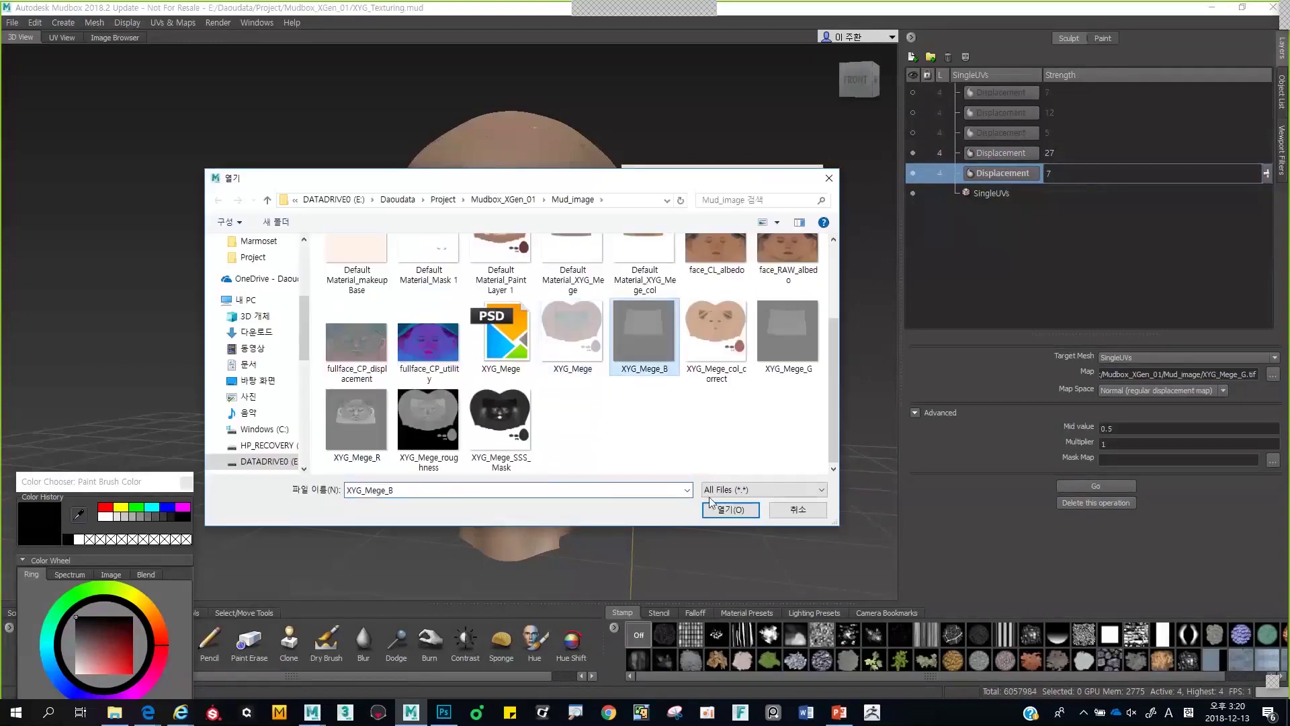
pyautogui.click(729, 509)
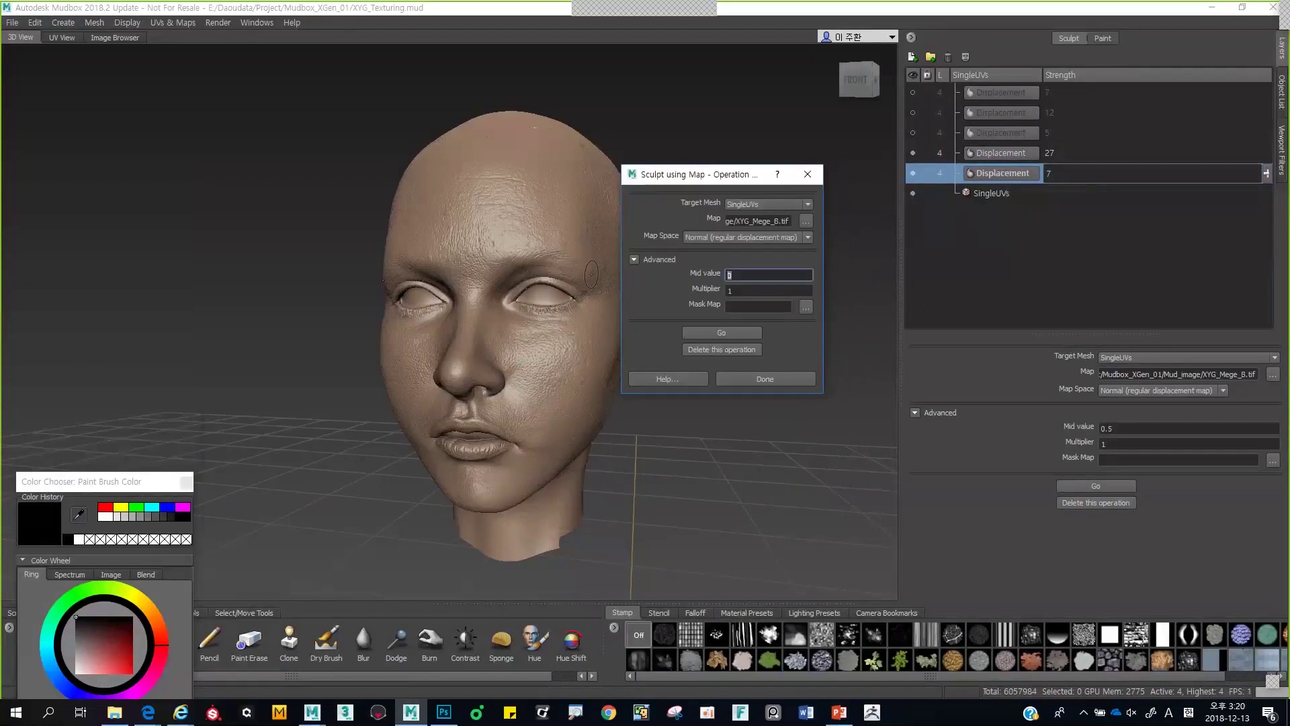
pyautogui.write('0.5')
pyautogui.press('Return')
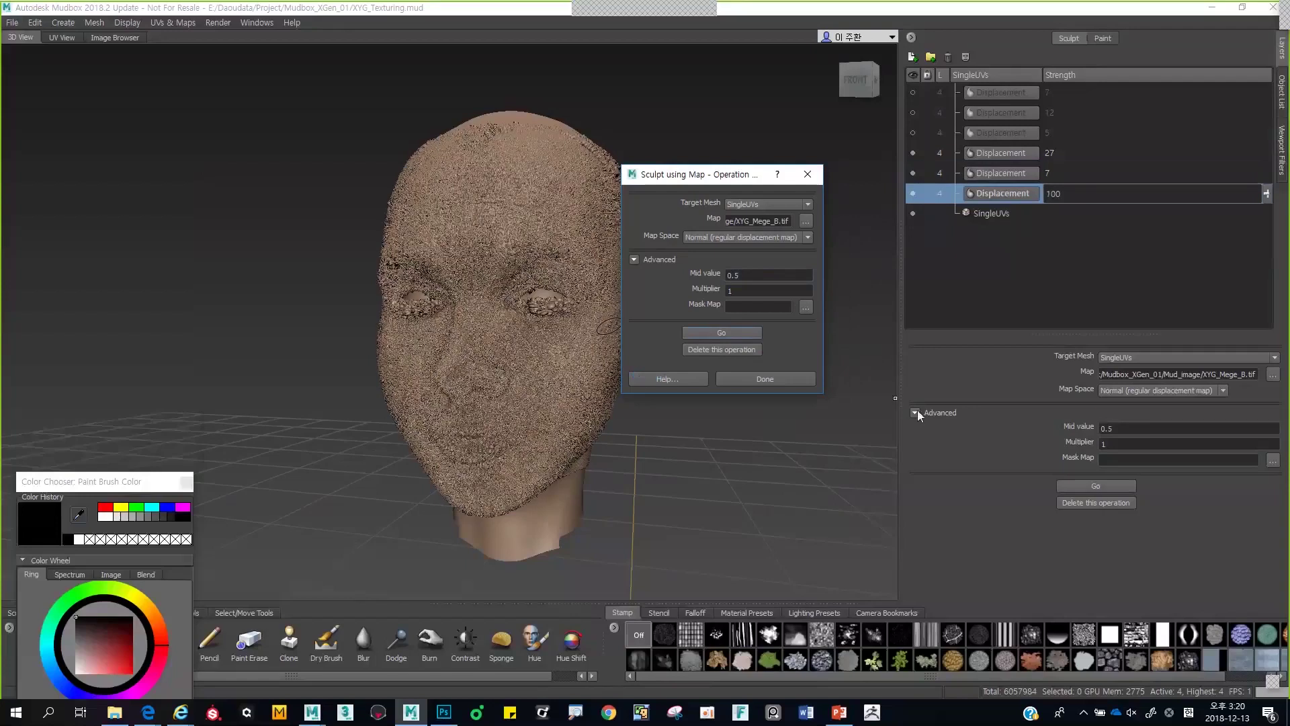
# - Set the strength of the new blue-channel displacement layer to 5
pyautogui.click(1267, 194)
pyautogui.moveTo(1266, 195); pyautogui.dragTo(1261, 264)
pyautogui.moveTo(1059, 194); pyautogui.dragTo(963, 207)
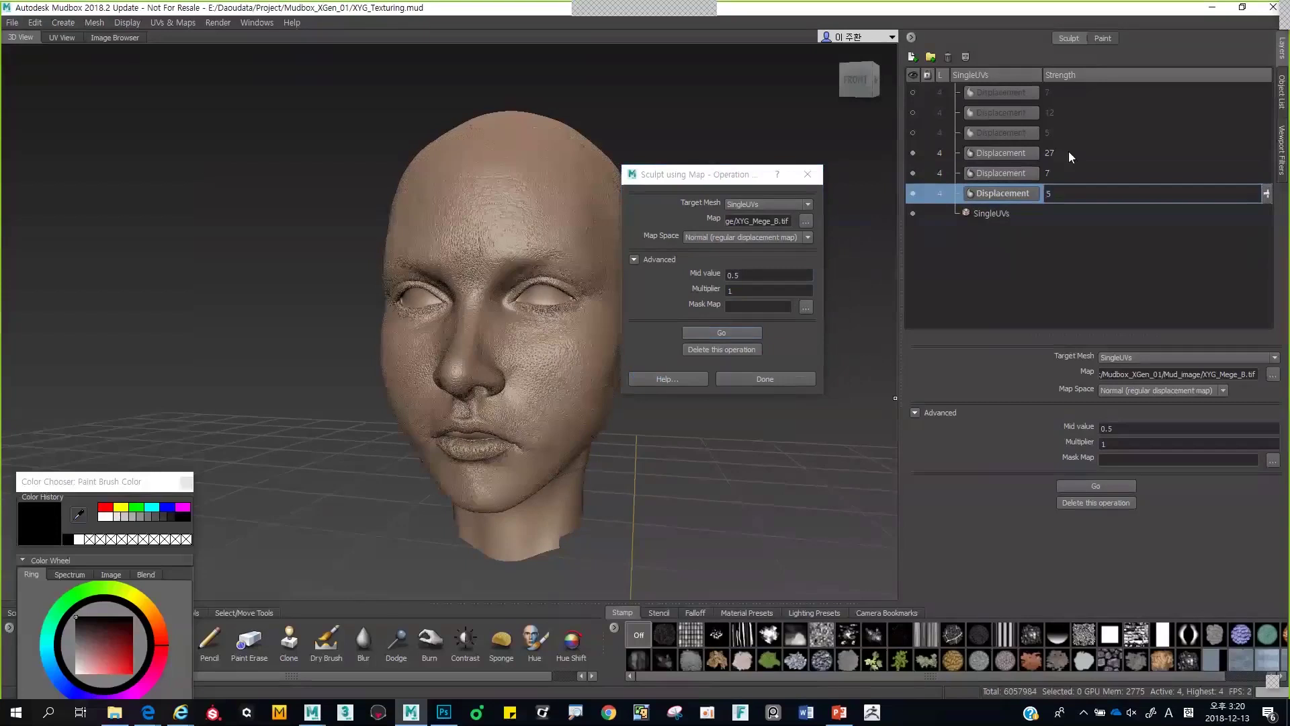
# - Set the strength of the red-channel displacement layer to 7 and the green-channel layer to 12
pyautogui.click(985, 152)
pyautogui.hotkey('ctrl', 'a')
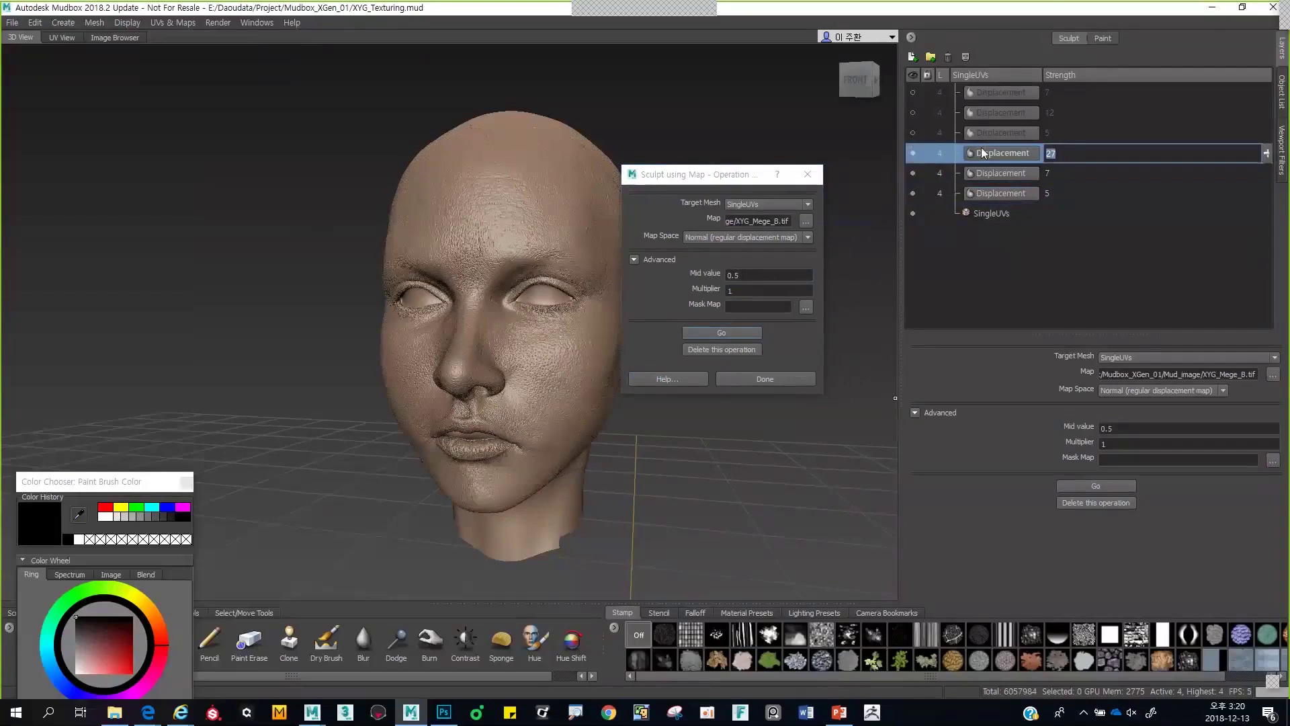
pyautogui.write('7')
pyautogui.click(1109, 173)
pyautogui.hotkey('ctrl', 'a')
pyautogui.write('12')
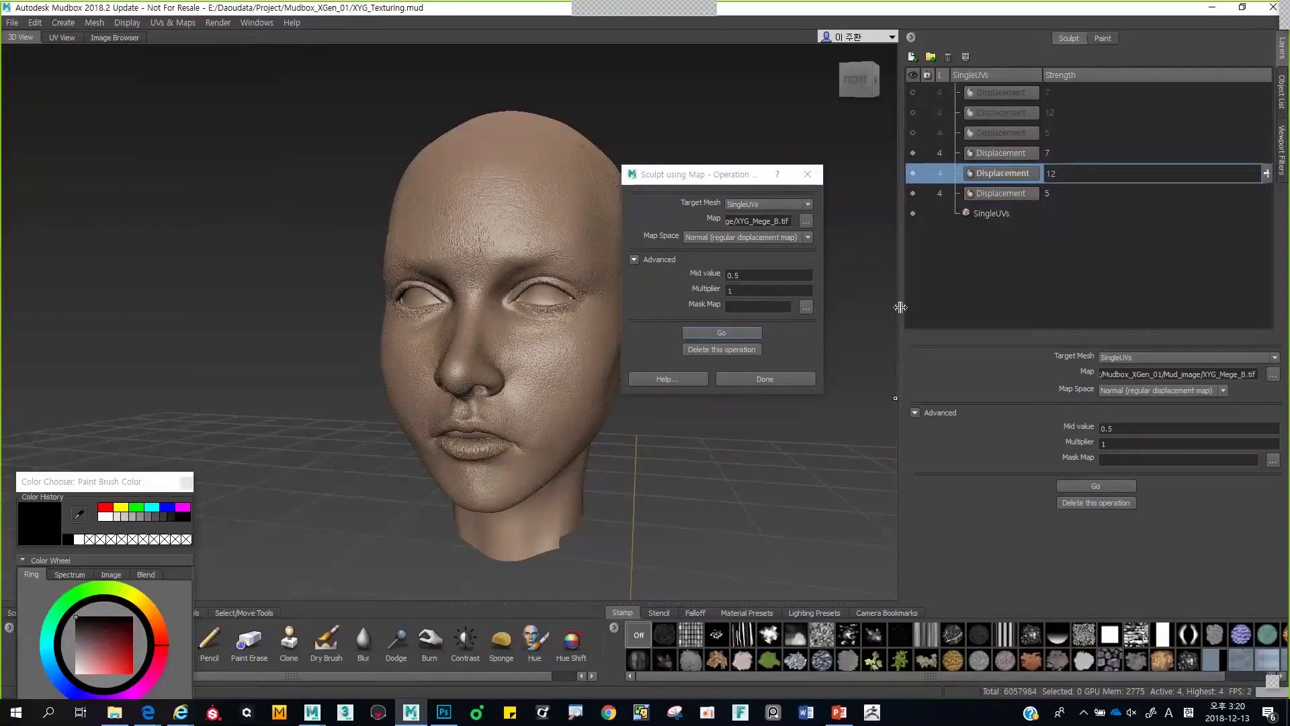
# - Rename the three active displacement layers with strengths 7, 12 and 5 as R, G and B
pyautogui.click(1005, 154)
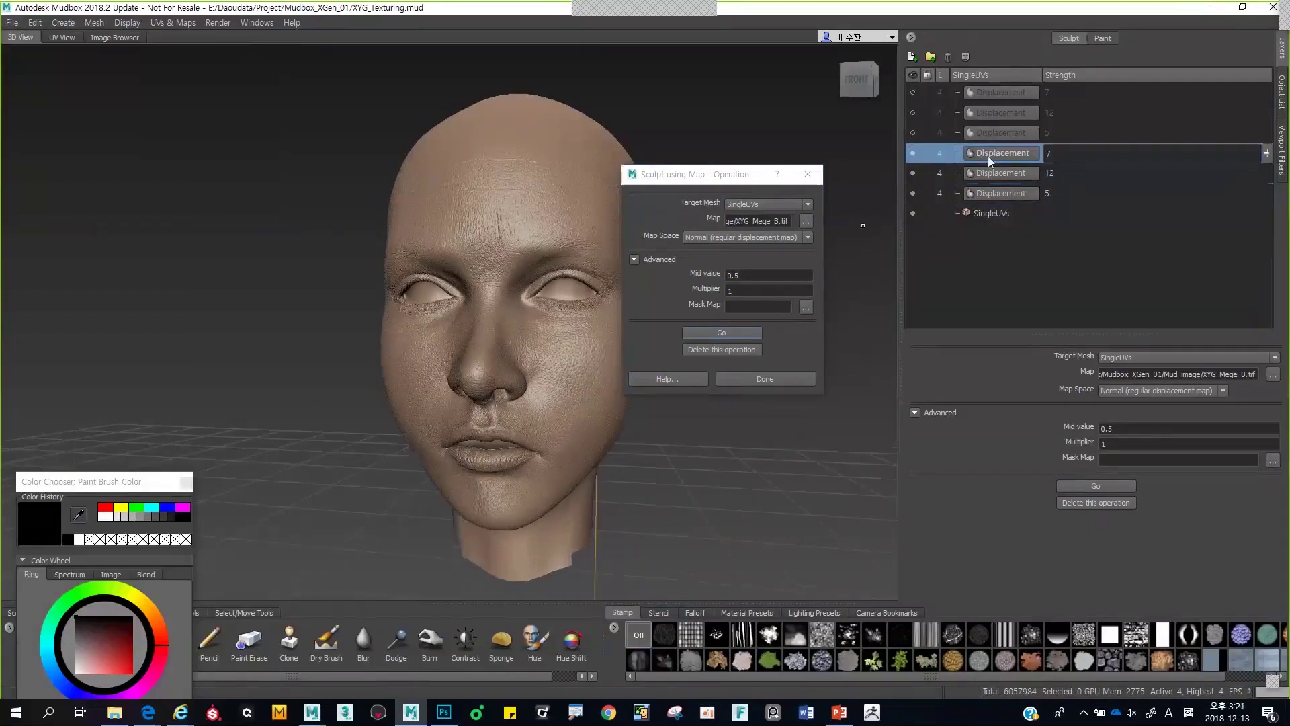
pyautogui.click(1029, 153)
pyautogui.write('R')
pyautogui.click(1029, 175)
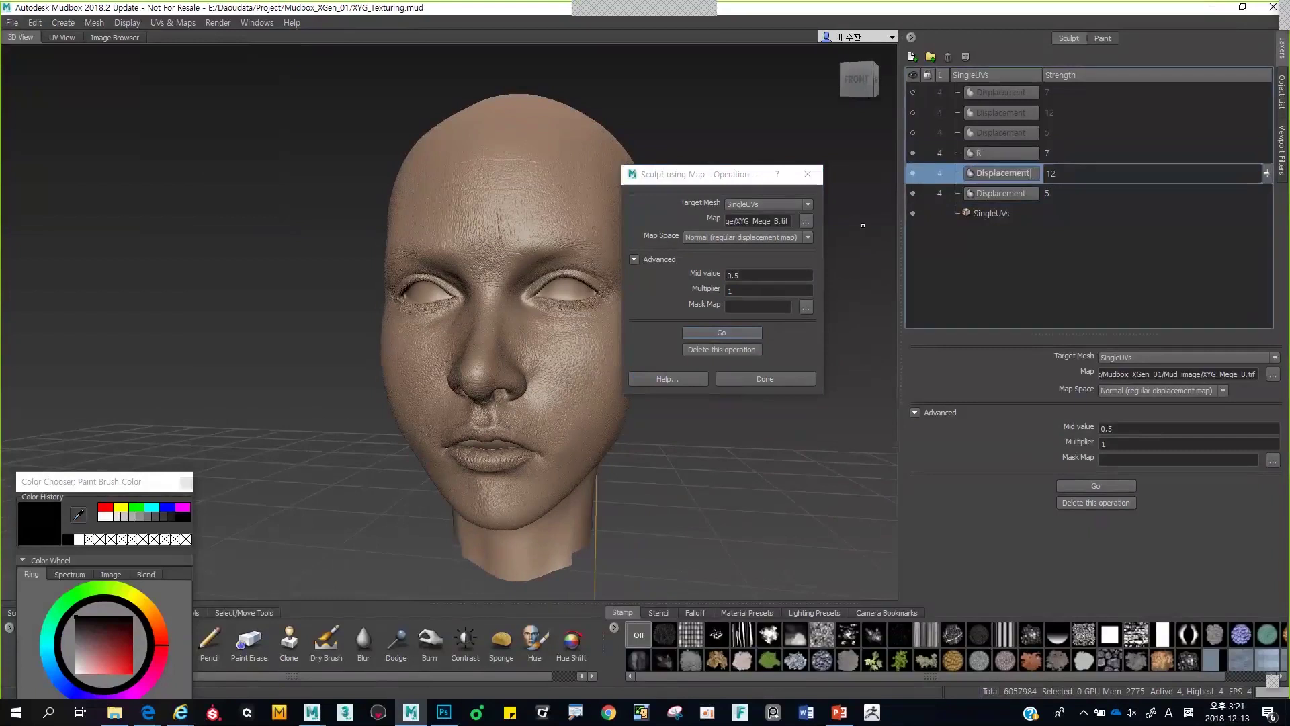
pyautogui.click(1029, 176)
pyautogui.write('G')
pyautogui.doubleClick(1024, 194)
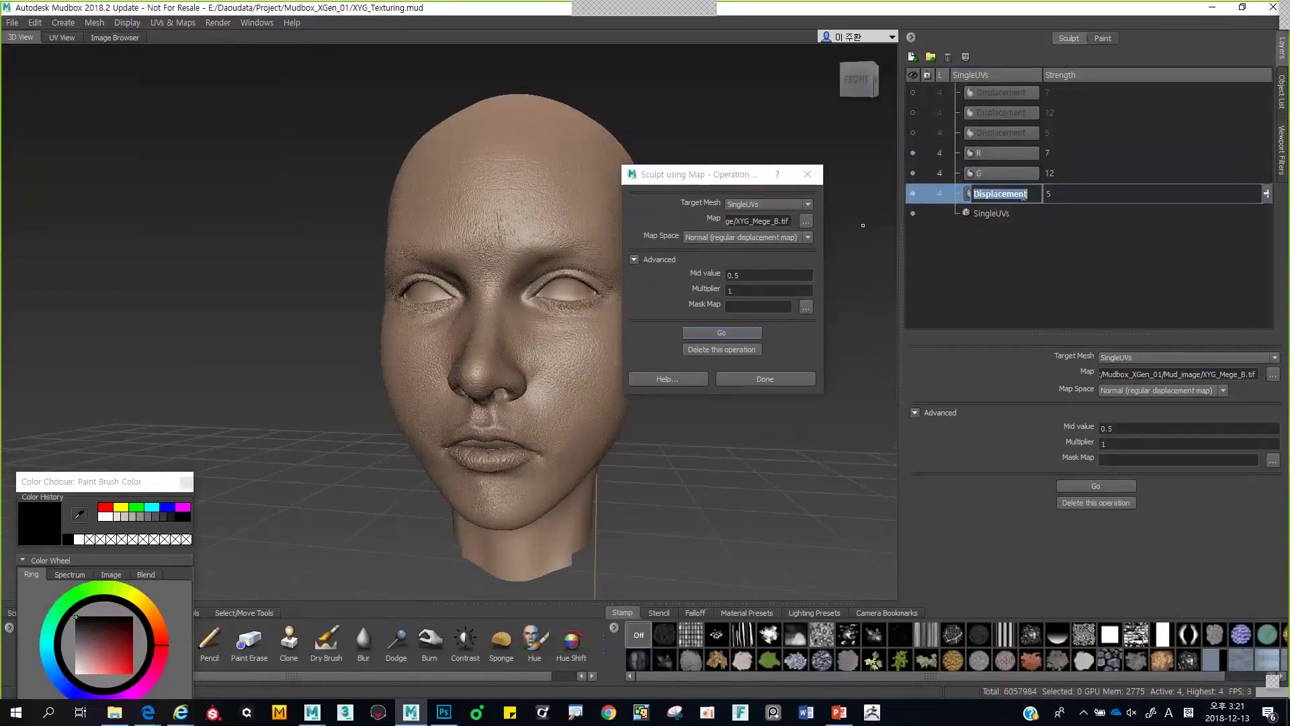
pyautogui.write('B')
pyautogui.click(1003, 173)
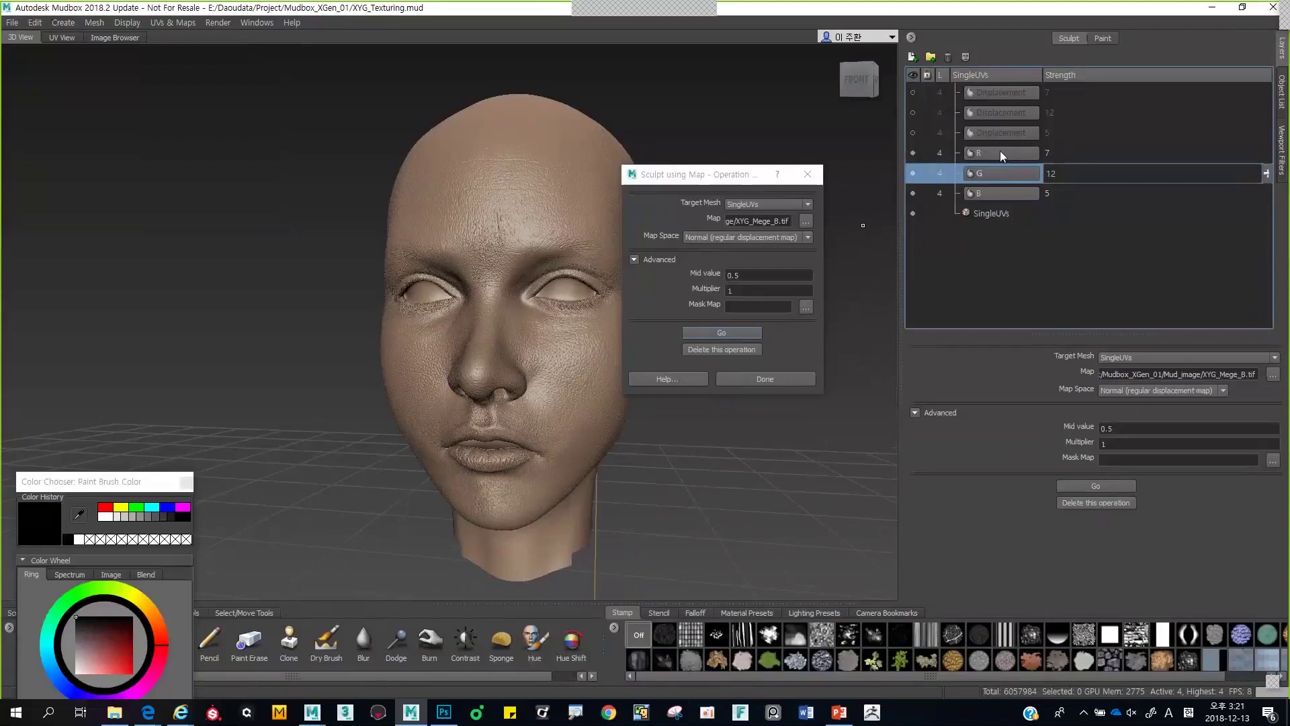
pyautogui.click(1000, 153)
# - Close the Sculpt using Map window and the Color Chooser, and examine the skin detail on the cheek, nose and forehead
pyautogui.keyDown('alt'); pyautogui.moveTo(464, 317); pyautogui.dragTo(533, 320); pyautogui.keyUp('alt')
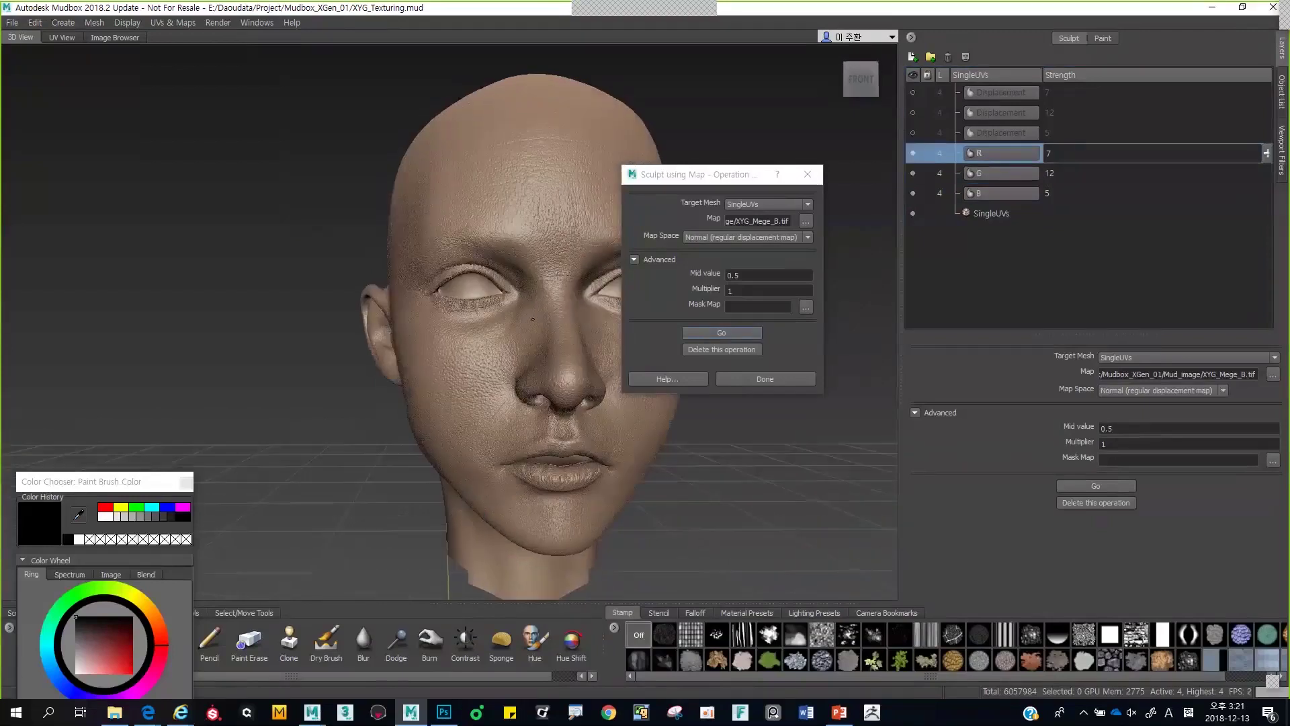
pyautogui.keyDown('alt'); pyautogui.moveTo(533, 319); pyautogui.dragTo(571, 329, button='right'); pyautogui.keyUp('alt')
pyautogui.keyDown('alt'); pyautogui.moveTo(538, 343); pyautogui.dragTo(562, 346); pyautogui.keyUp('alt')
pyautogui.keyDown('alt'); pyautogui.moveTo(562, 345); pyautogui.dragTo(521, 306, button='middle'); pyautogui.keyUp('alt')
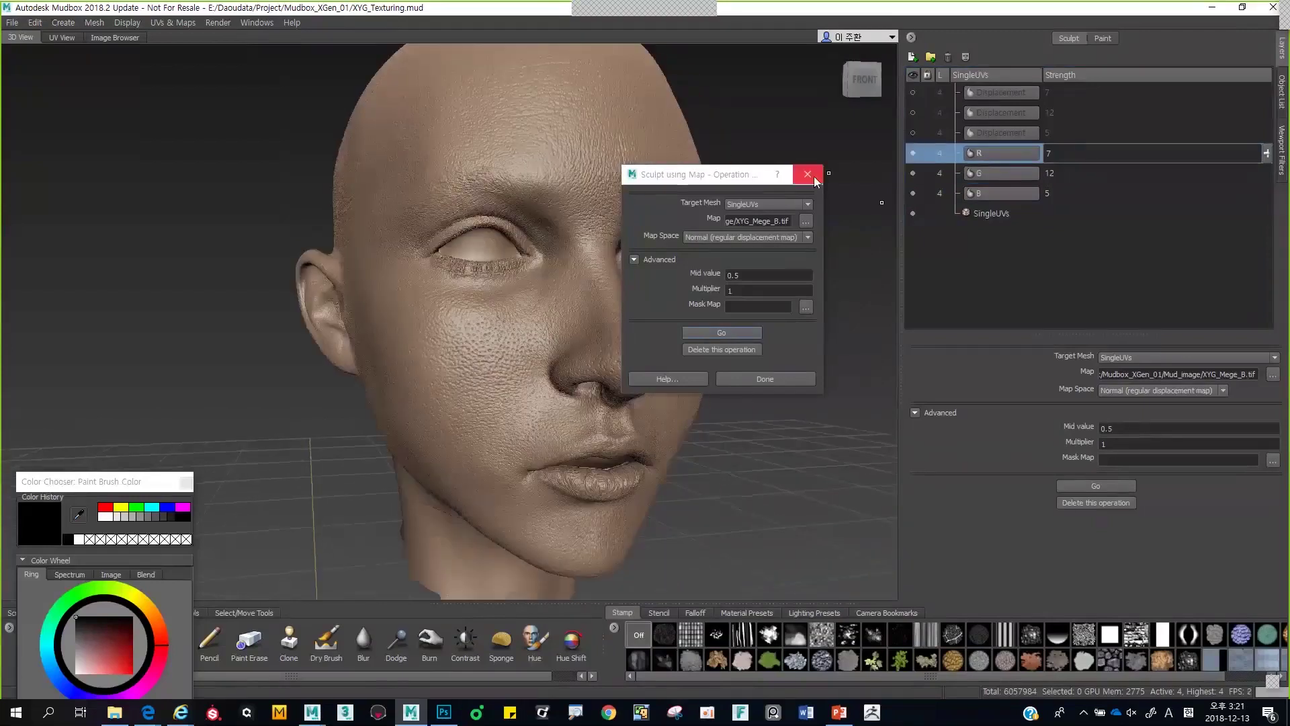
pyautogui.click(813, 177)
pyautogui.keyDown('alt'); pyautogui.moveTo(768, 201); pyautogui.dragTo(799, 235, button='right'); pyautogui.keyUp('alt')
pyautogui.keyDown('alt'); pyautogui.moveTo(686, 315); pyautogui.dragTo(725, 323); pyautogui.keyUp('alt')
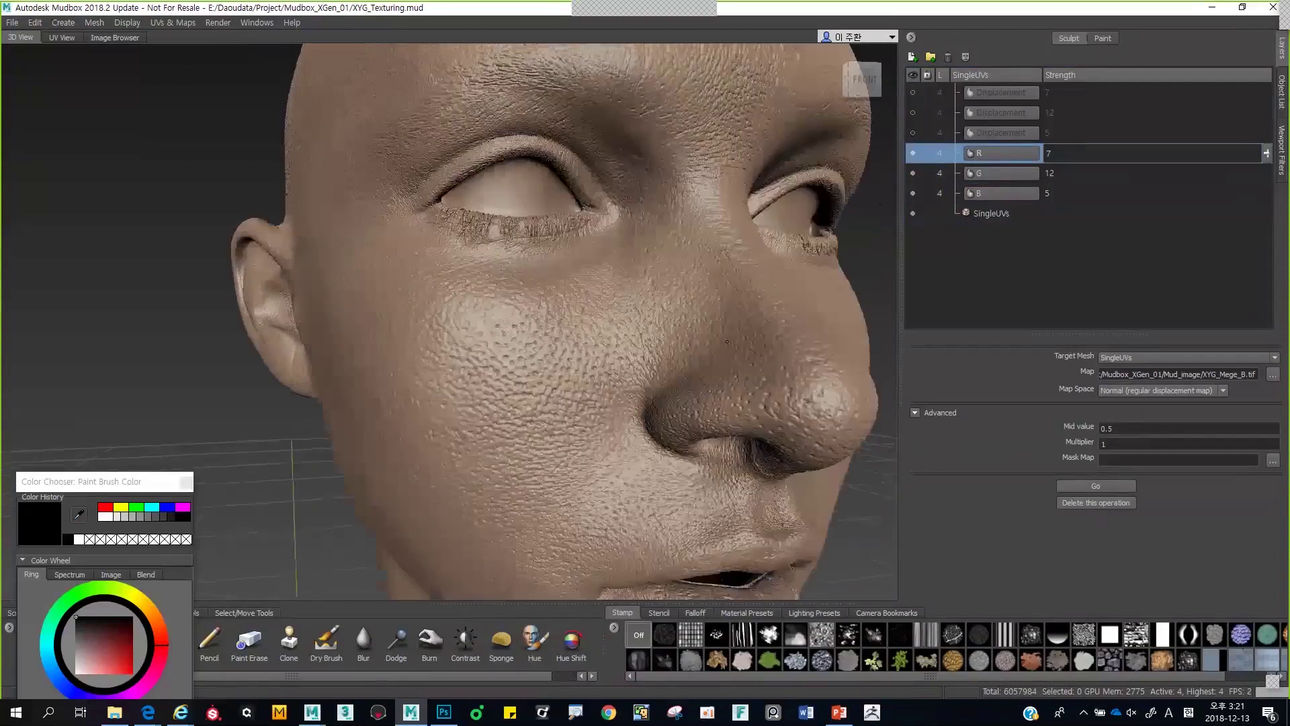
pyautogui.keyDown('alt'); pyautogui.moveTo(725, 322); pyautogui.dragTo(699, 325, button='right'); pyautogui.keyUp('alt')
pyautogui.keyDown('alt'); pyautogui.moveTo(699, 326); pyautogui.dragTo(703, 333); pyautogui.keyUp('alt')
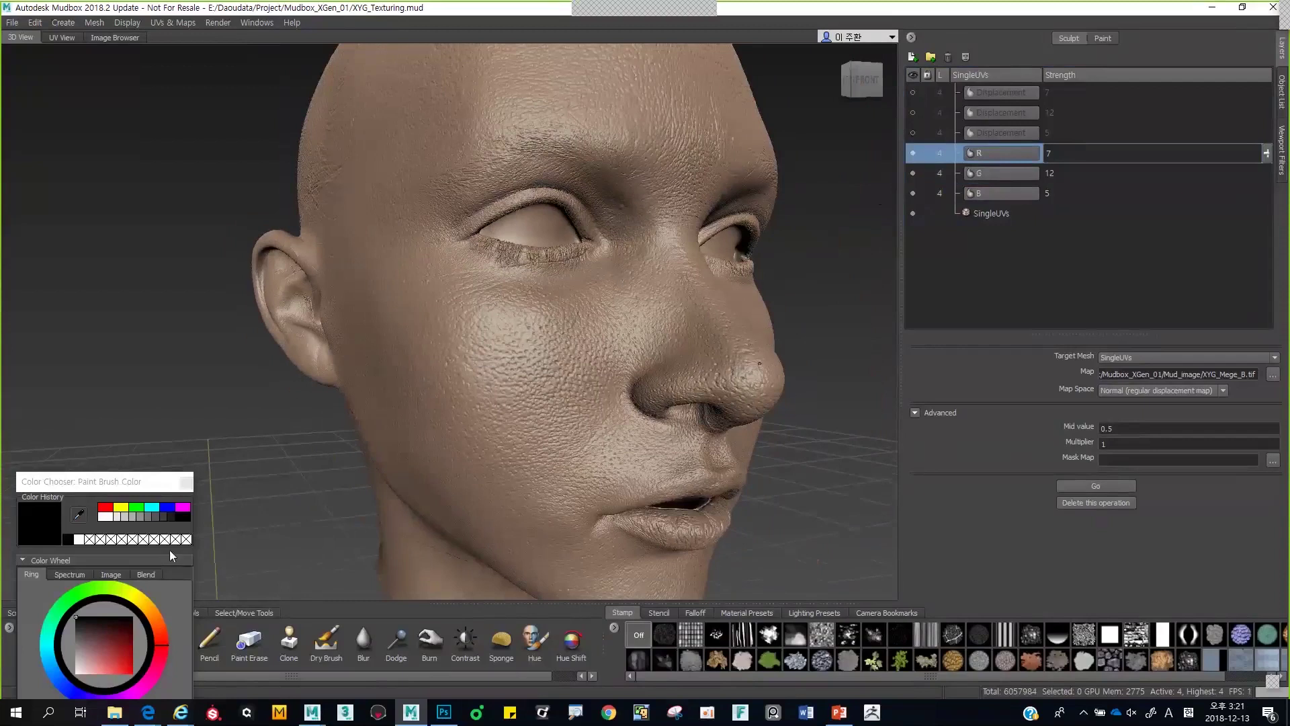
pyautogui.click(186, 481)
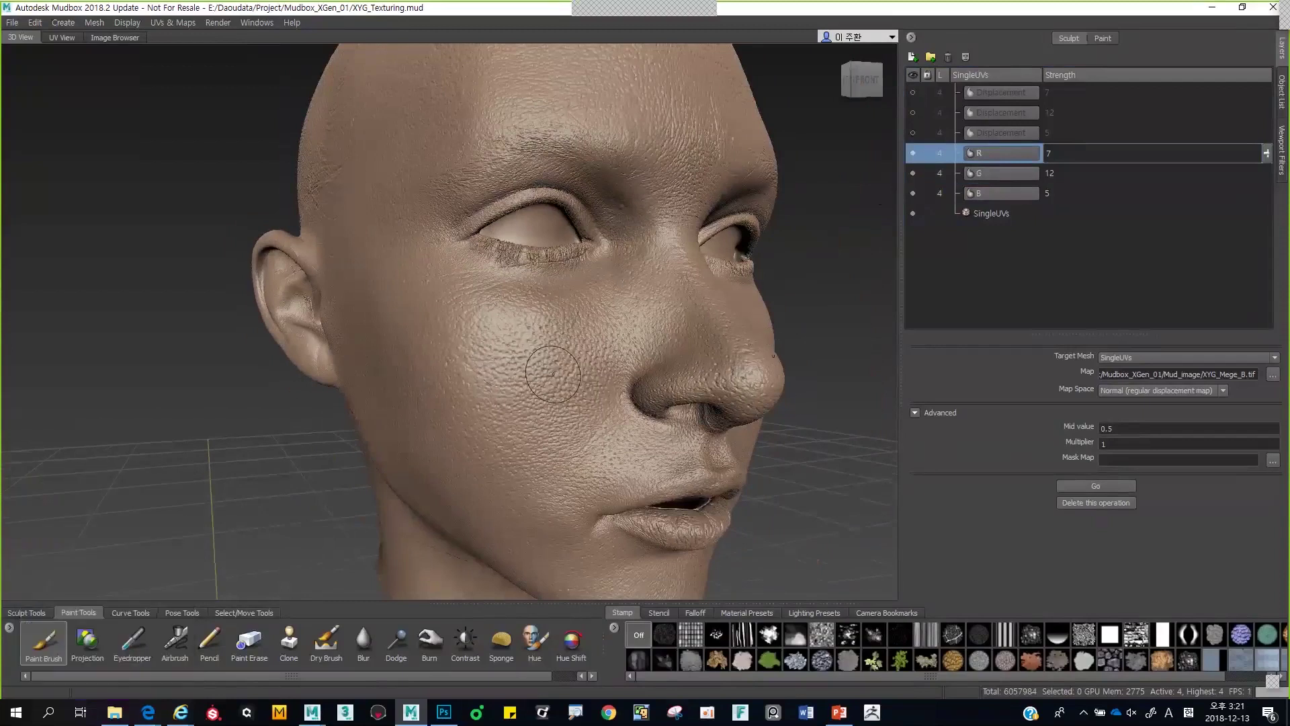
pyautogui.keyDown('alt'); pyautogui.moveTo(552, 373); pyautogui.dragTo(528, 368, button='right'); pyautogui.keyUp('alt')
pyautogui.moveTo(528, 368)
pyautogui.keyDown('alt'); pyautogui.mouseDown()
pyautogui.moveTo(525, 381)
pyautogui.moveTo(473, 364)
pyautogui.mouseUp(); pyautogui.keyUp('alt')
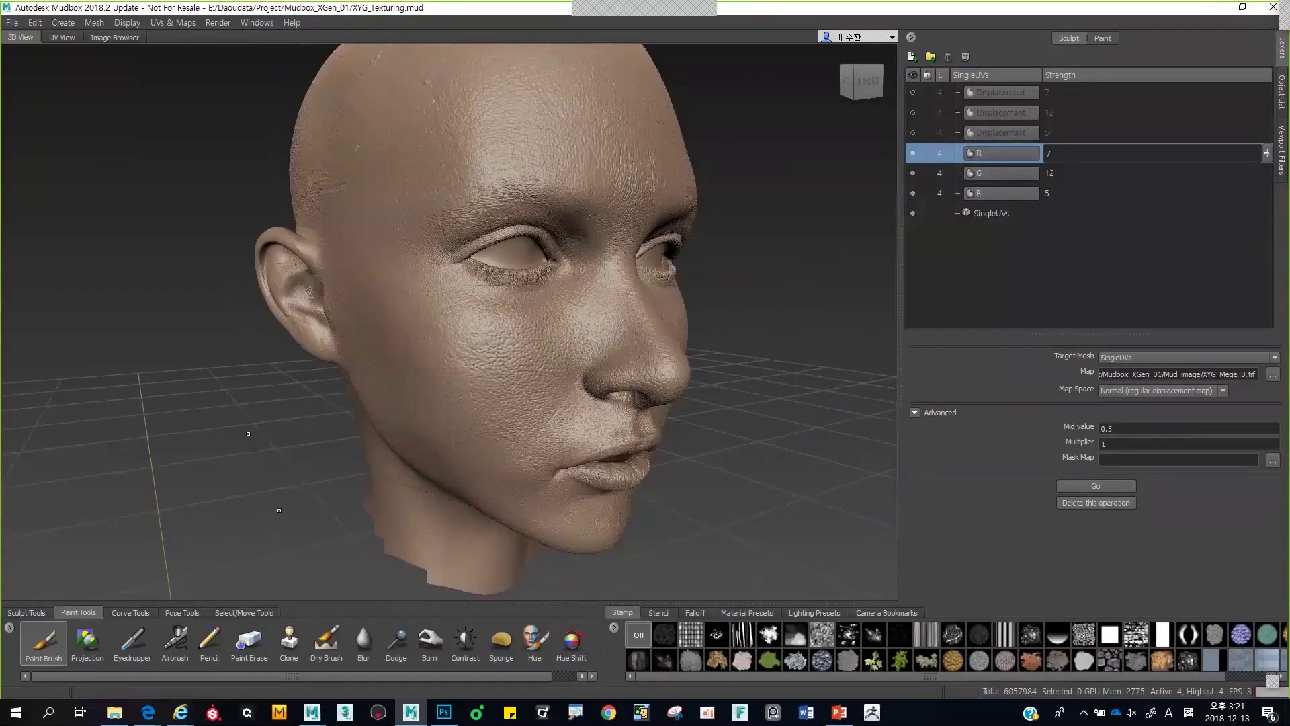
# - Create a new sculpt layer above the R layer and name it add
pyautogui.click(36, 612)
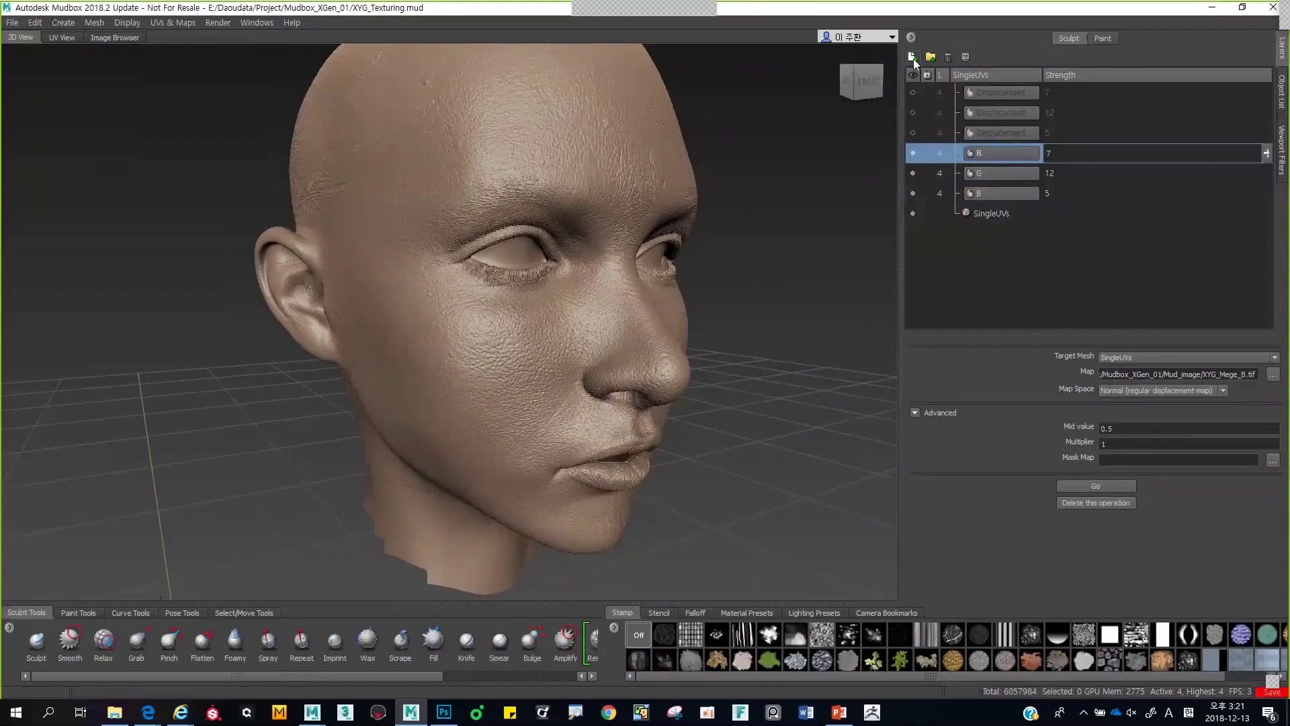
pyautogui.click(912, 57)
pyautogui.doubleClick(993, 154)
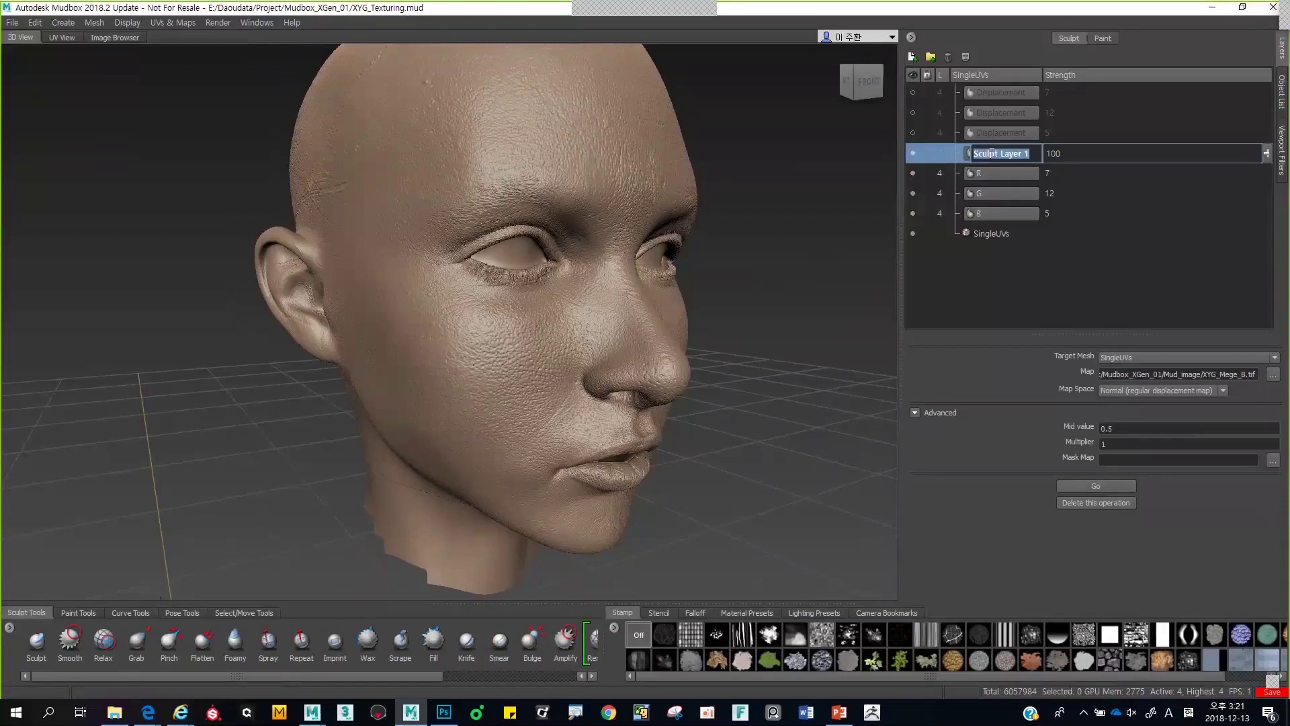
pyautogui.write('add')
pyautogui.press('Return')
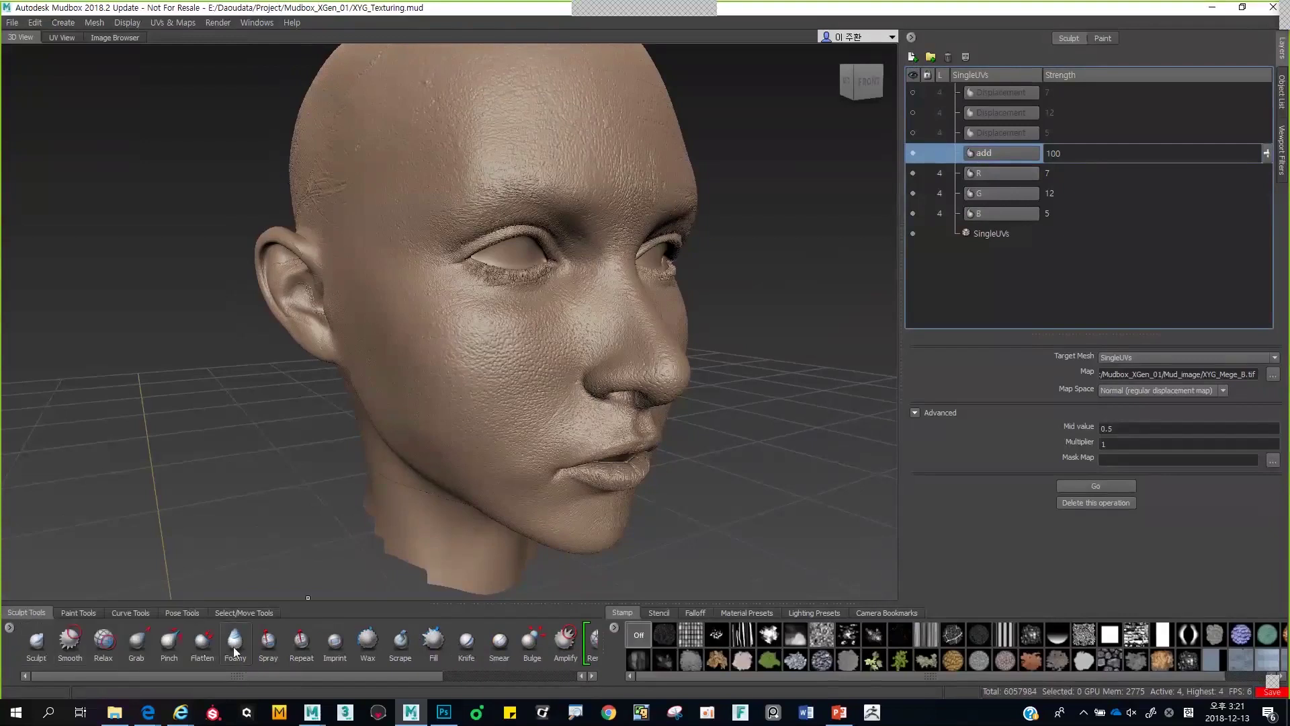
# - Sculpt extra skin detail on the cheek with the Foamy brush, working on the add layer
pyautogui.click(250, 644)
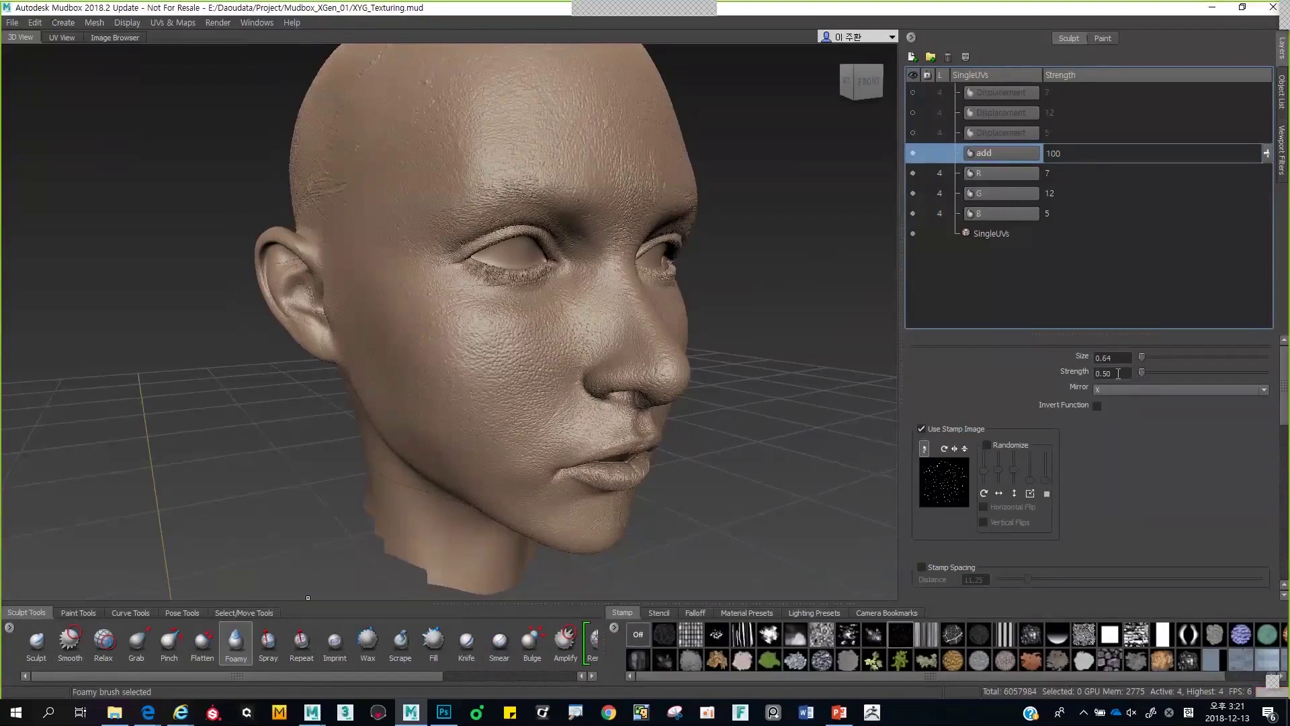
pyautogui.click(489, 321)
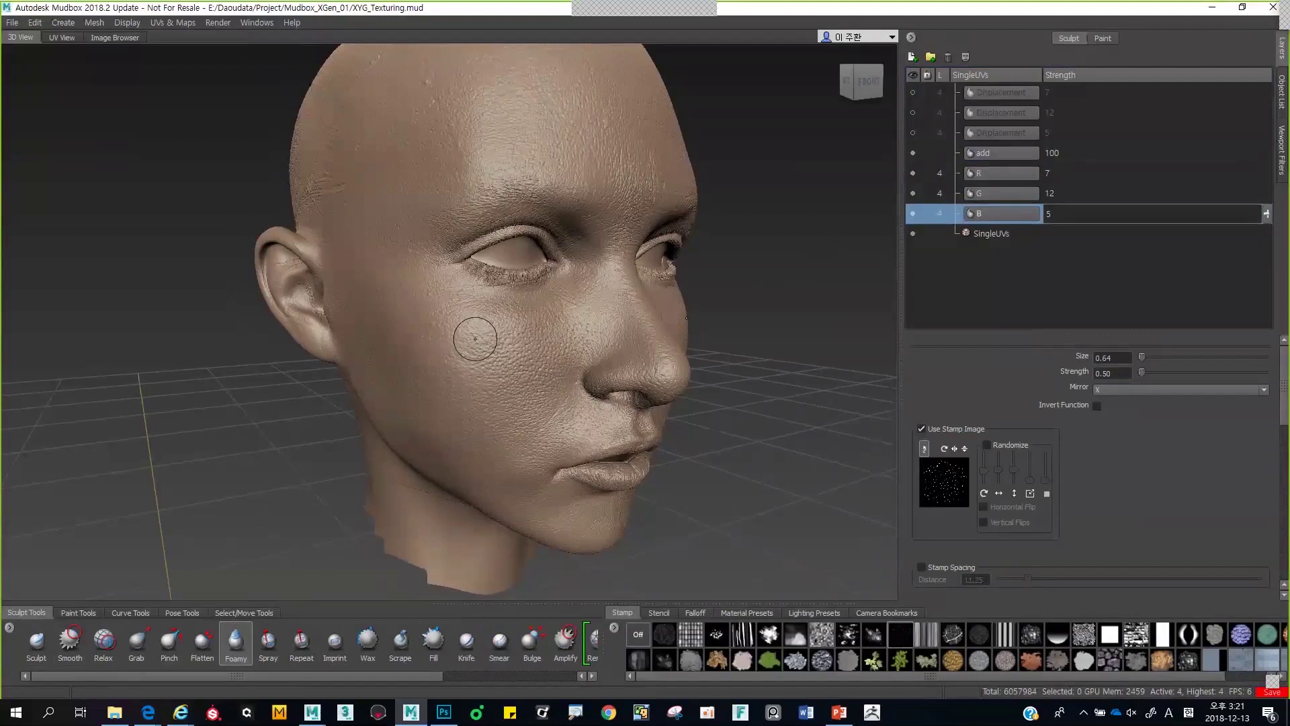
pyautogui.click(1002, 158)
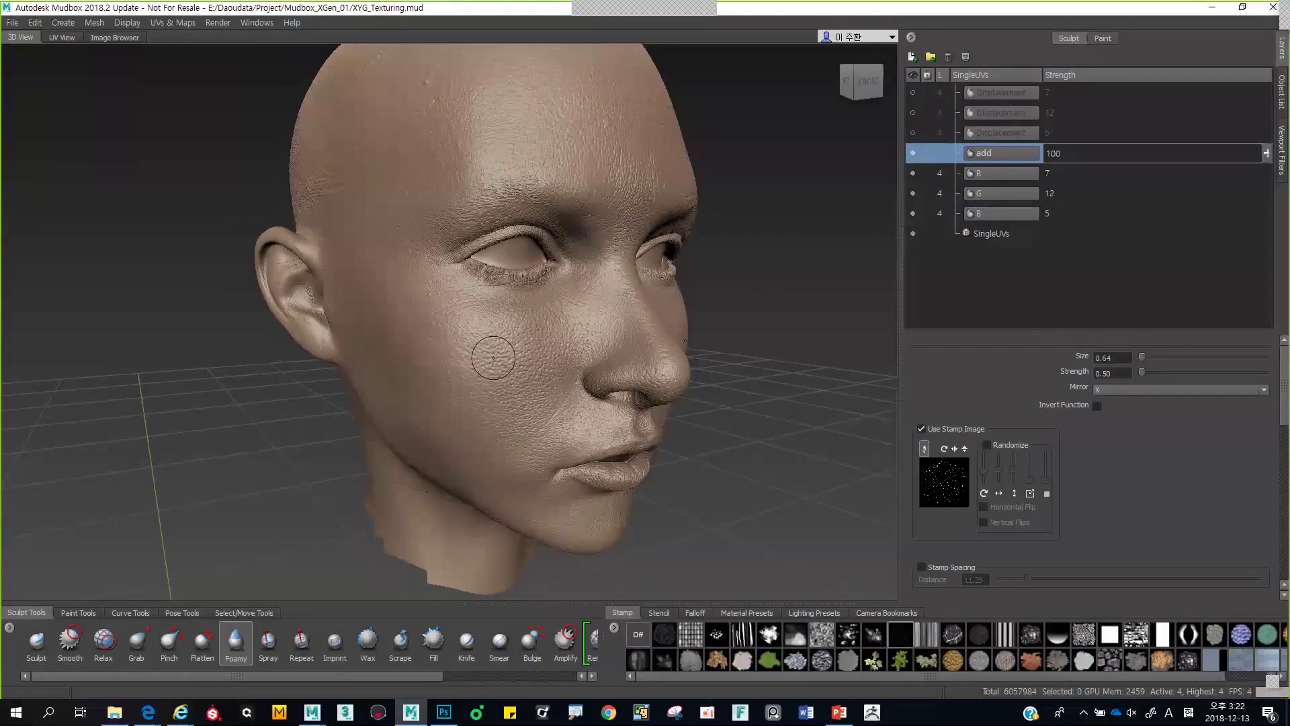
pyautogui.moveTo(490, 341)
pyautogui.mouseDown()
pyautogui.moveTo(574, 341)
pyautogui.moveTo(545, 324)
pyautogui.moveTo(545, 236)
pyautogui.moveTo(545, 334)
pyautogui.mouseUp()
# - Sculpt and smooth the skin below the jaw around the neck seam on the add layer
pyautogui.keyDown('alt'); pyautogui.moveTo(401, 316); pyautogui.dragTo(475, 288); pyautogui.keyUp('alt')
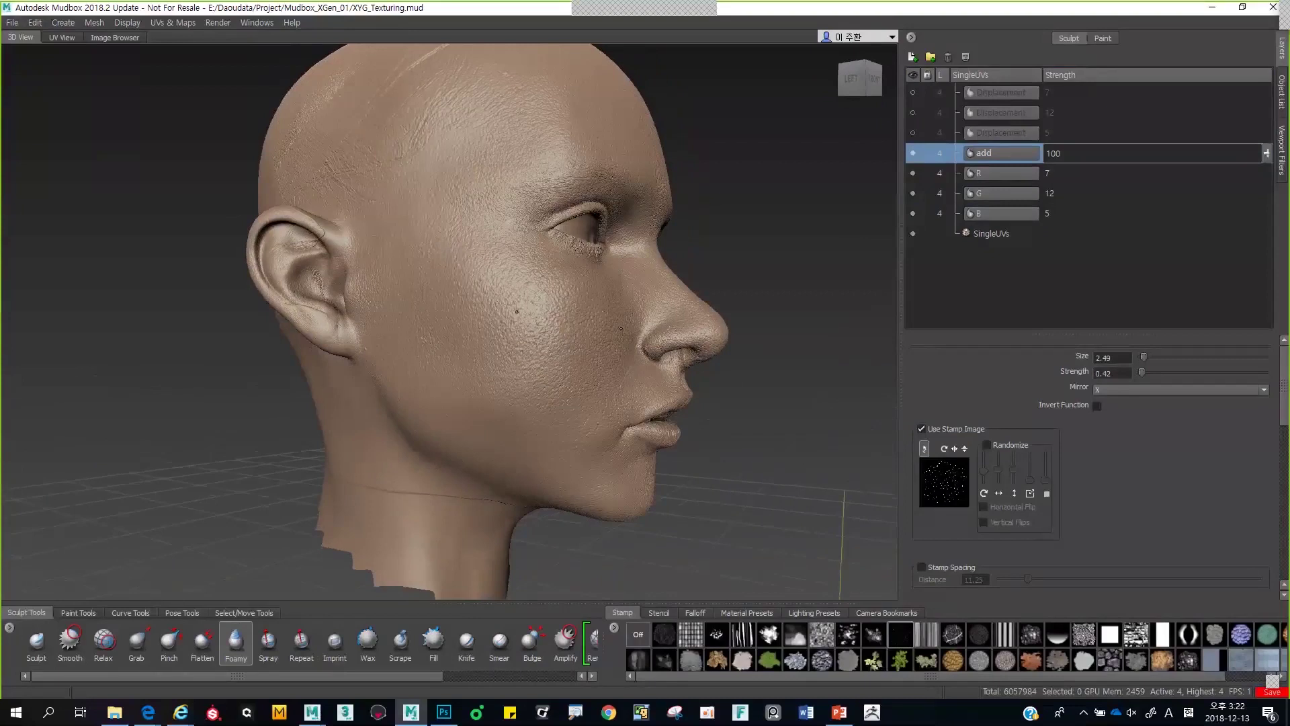
pyautogui.keyDown('alt'); pyautogui.moveTo(547, 349); pyautogui.dragTo(655, 303); pyautogui.keyUp('alt')
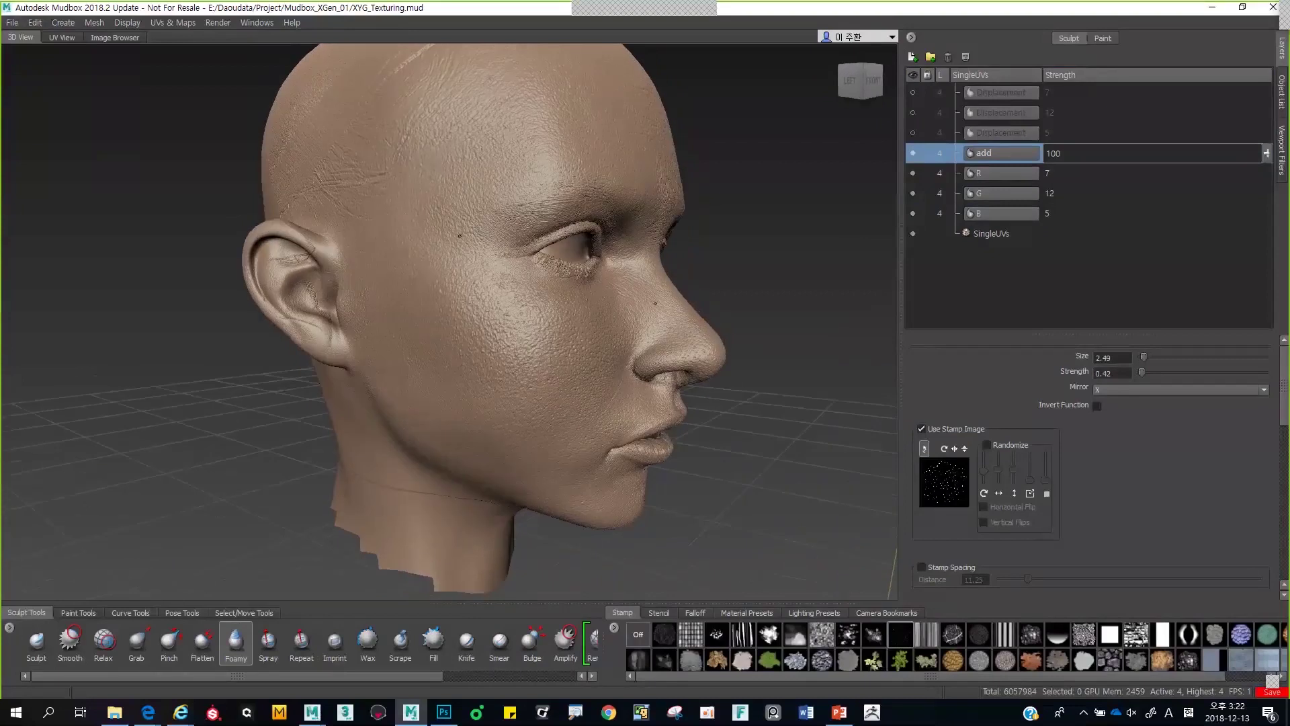
pyautogui.moveTo(450, 260)
pyautogui.keyDown('alt'); pyautogui.mouseDown()
pyautogui.moveTo(332, 294)
pyautogui.moveTo(547, 330)
pyautogui.moveTo(538, 295)
pyautogui.moveTo(519, 302)
pyautogui.mouseUp(); pyautogui.keyUp('alt')
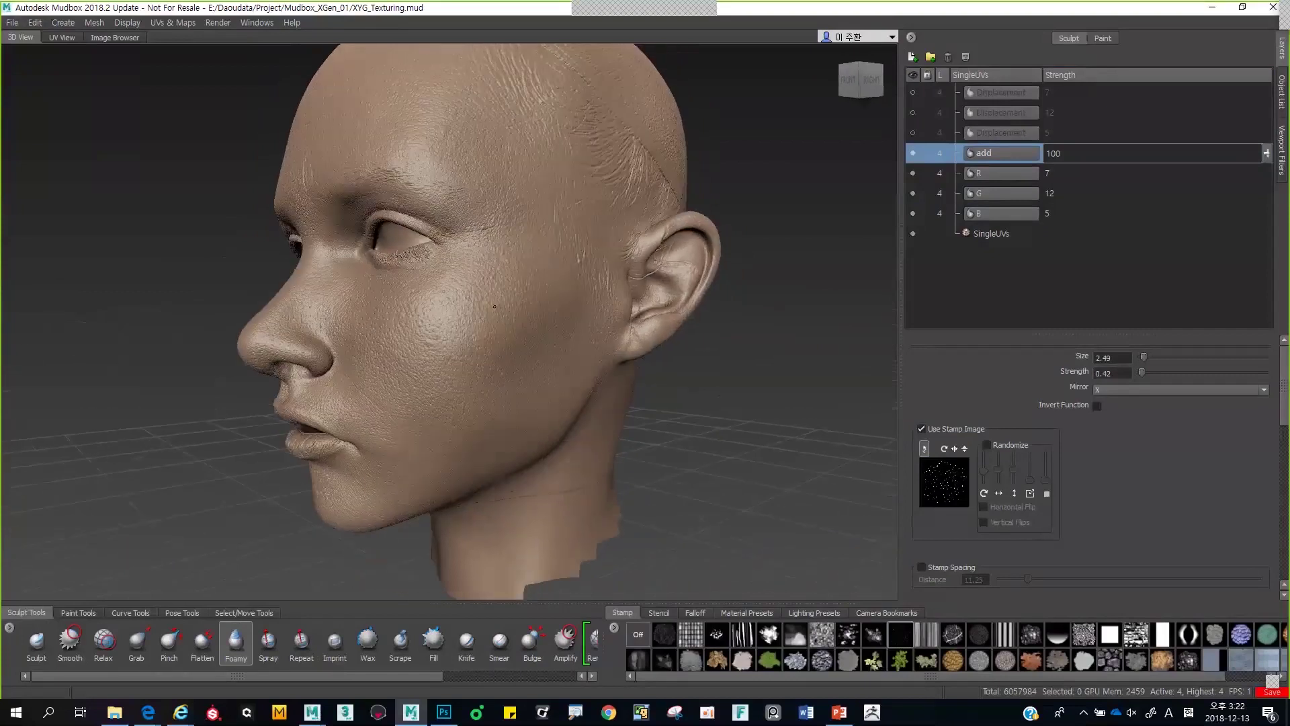
pyautogui.keyDown('alt'); pyautogui.moveTo(447, 328); pyautogui.dragTo(601, 360); pyautogui.keyUp('alt')
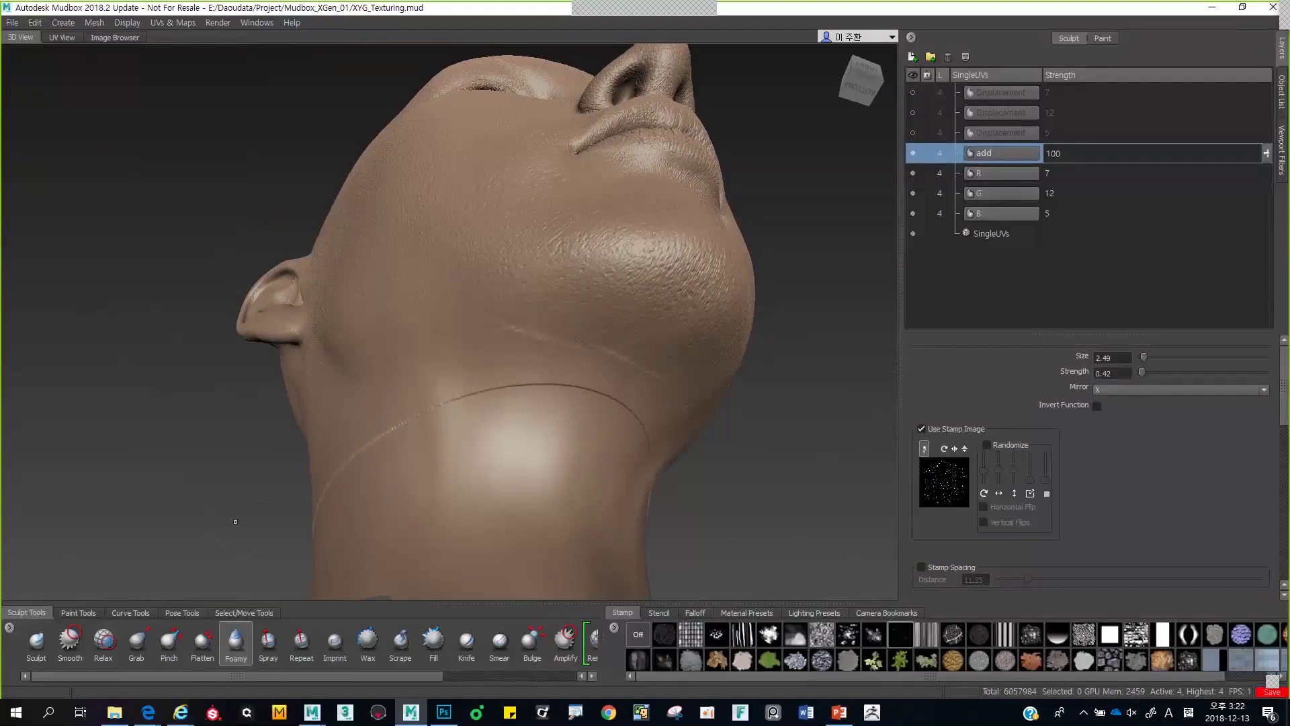
pyautogui.moveTo(482, 351)
pyautogui.mouseDown()
pyautogui.moveTo(511, 201)
pyautogui.moveTo(531, 209)
pyautogui.moveTo(571, 268)
pyautogui.moveTo(549, 255)
pyautogui.mouseUp()
pyautogui.press('shift')
pyautogui.press('shift')
pyautogui.keyDown('alt'); pyautogui.moveTo(494, 387); pyautogui.dragTo(519, 534); pyautogui.keyUp('alt')
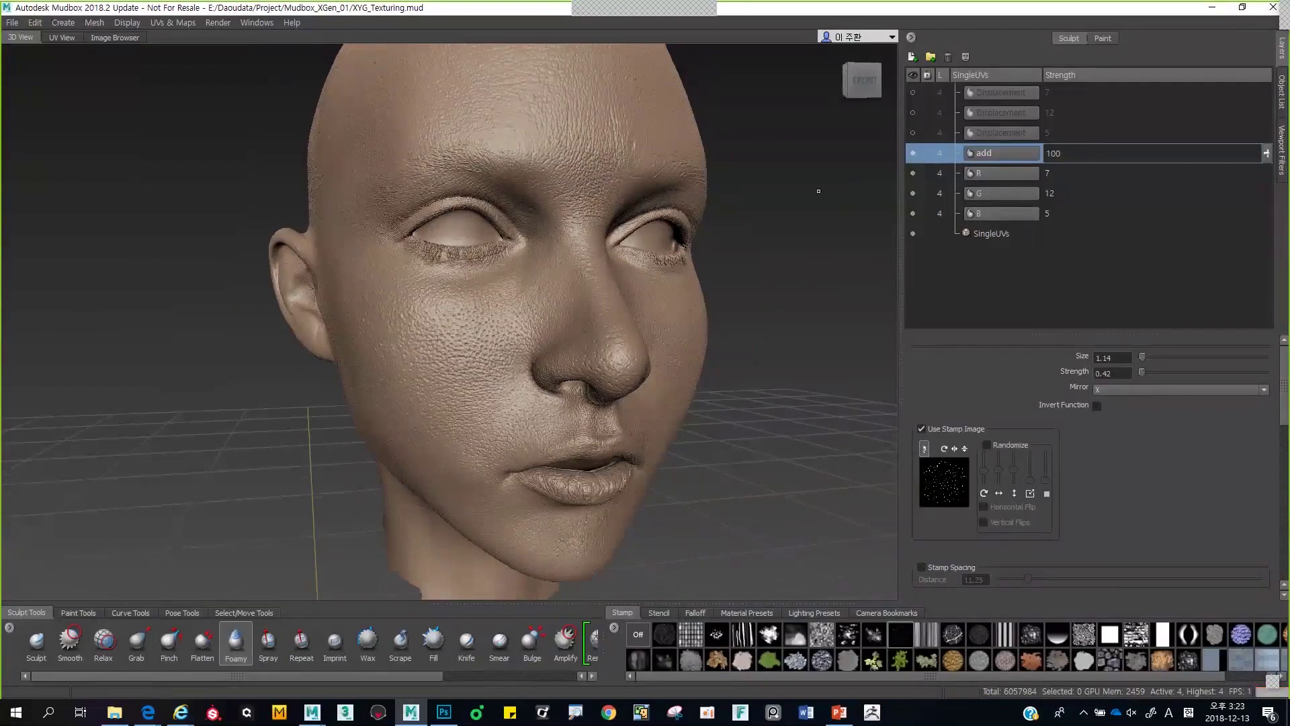
# - Start a new texture map extraction operation for the head
pyautogui.click(173, 23)
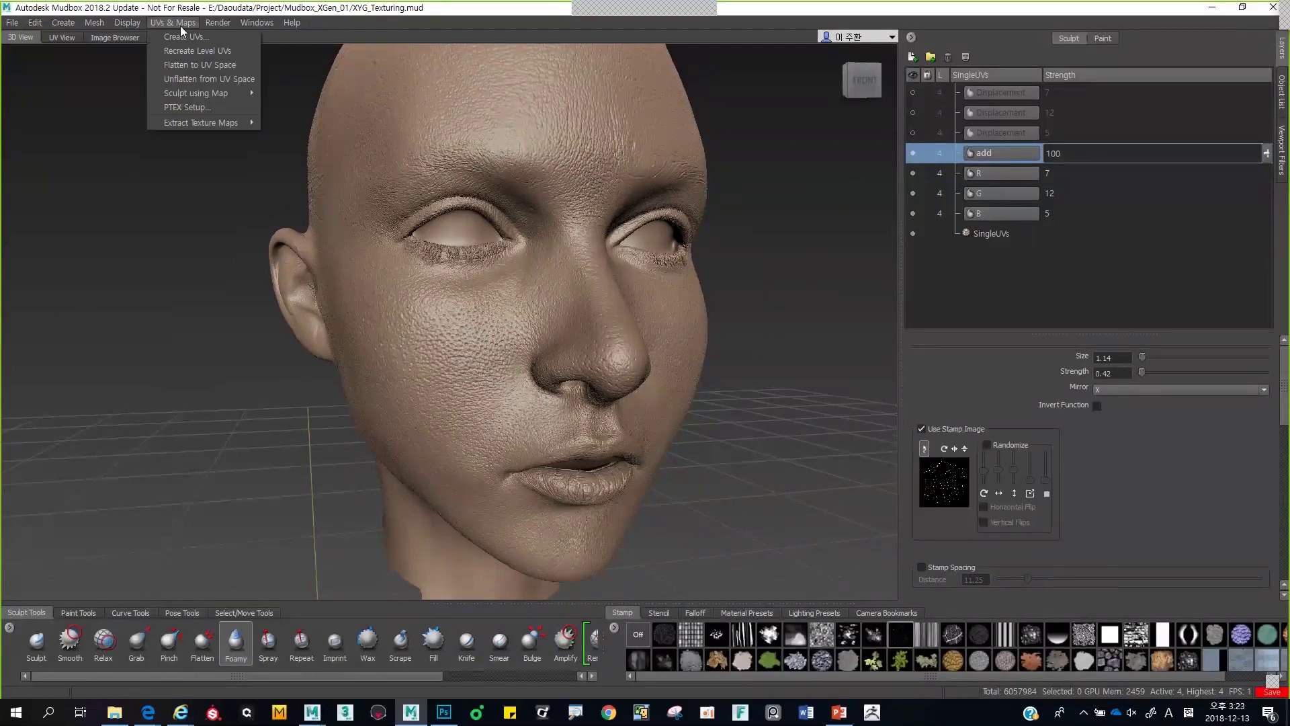
pyautogui.moveTo(200, 122)
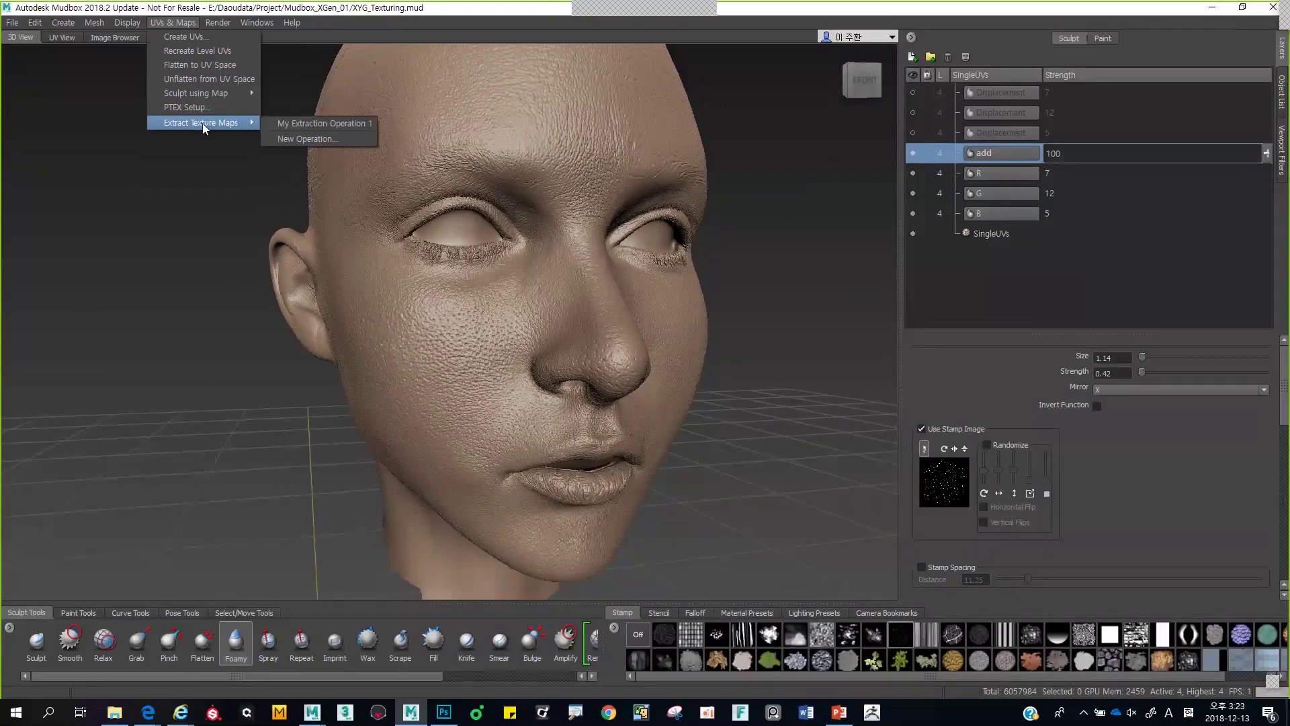
pyautogui.click(296, 137)
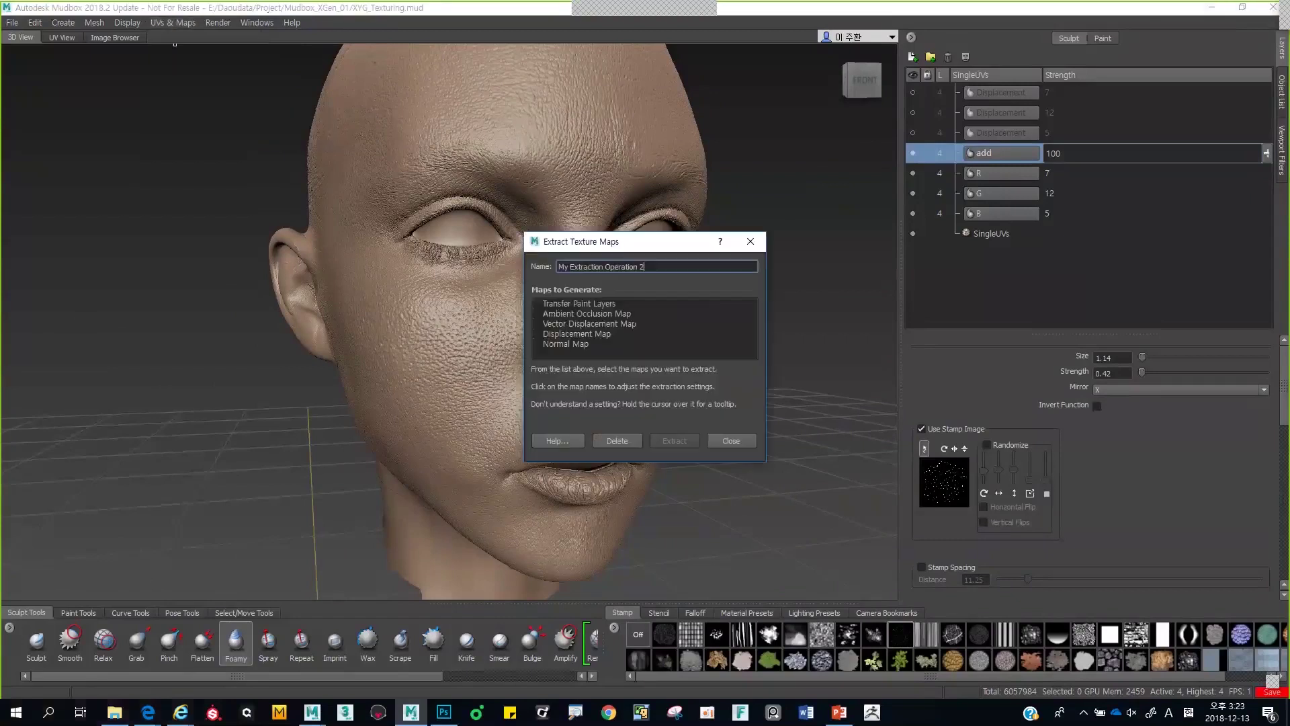
pyautogui.moveTo(620, 241); pyautogui.dragTo(676, 147)
# - Review the settings of the available map types and leave only Normal Map enabled for extraction
pyautogui.click(662, 209)
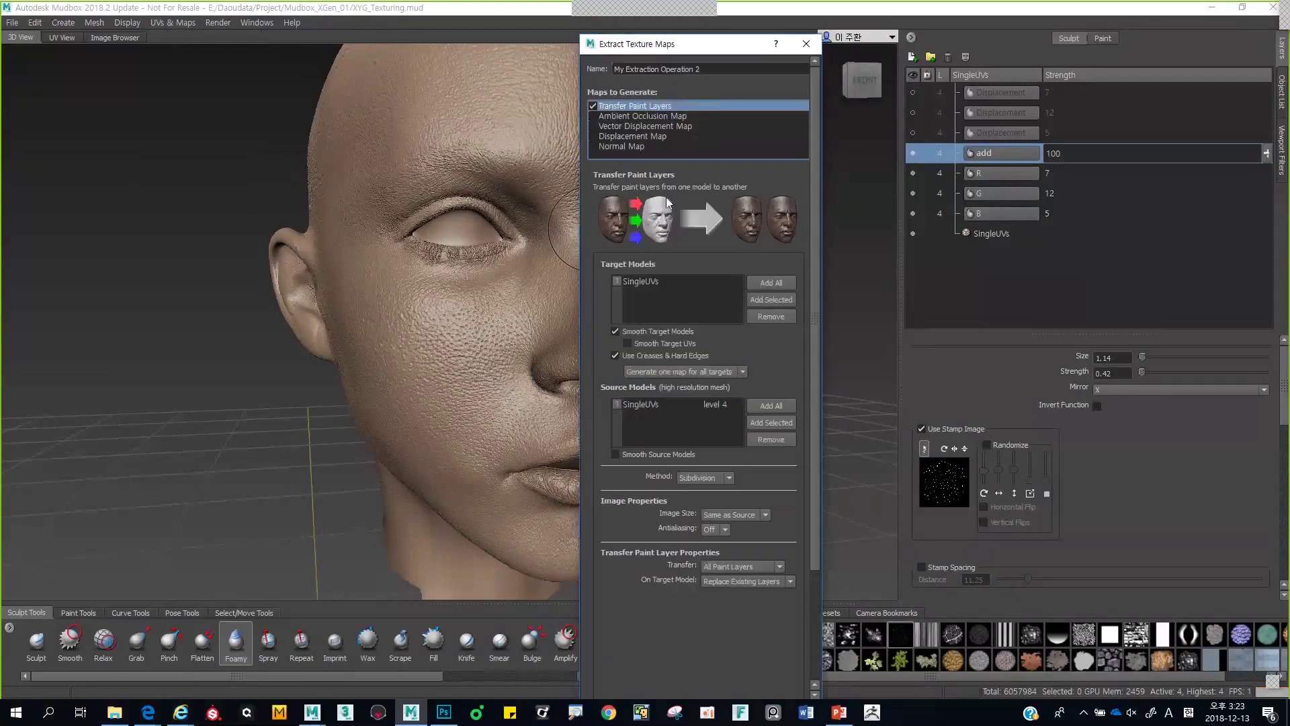
pyautogui.click(631, 117)
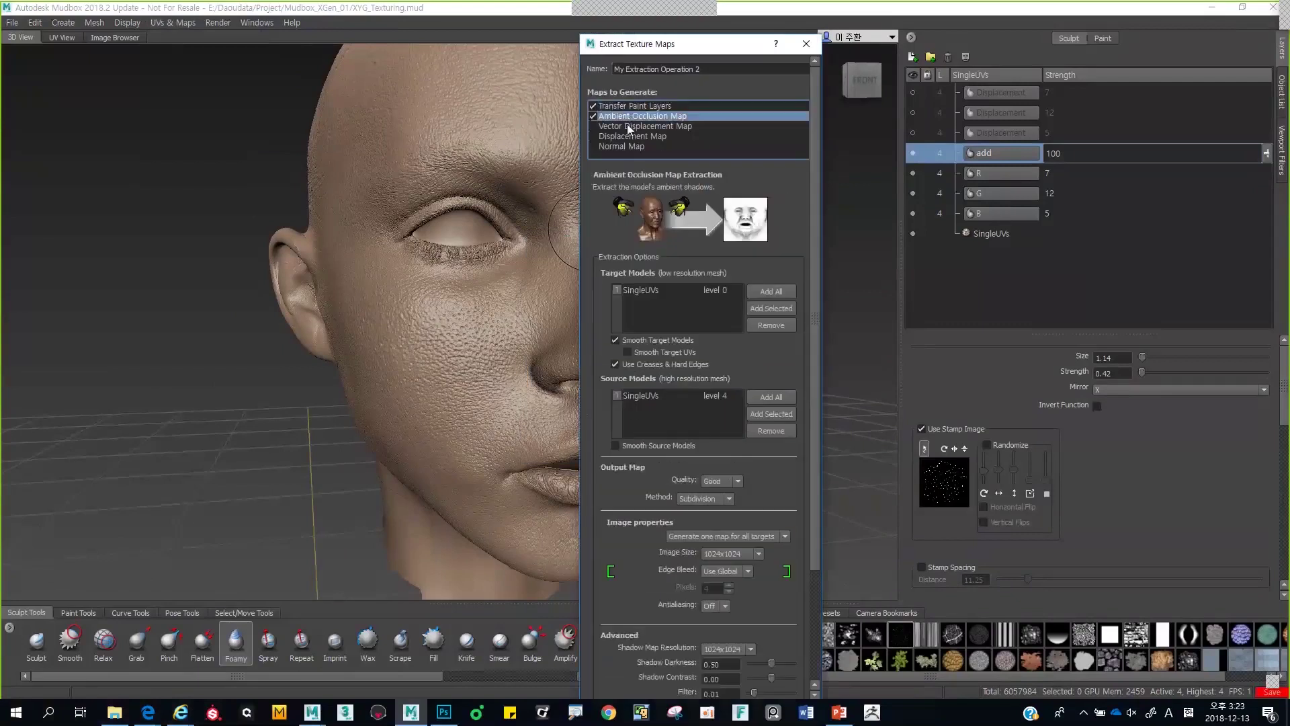
pyautogui.click(624, 127)
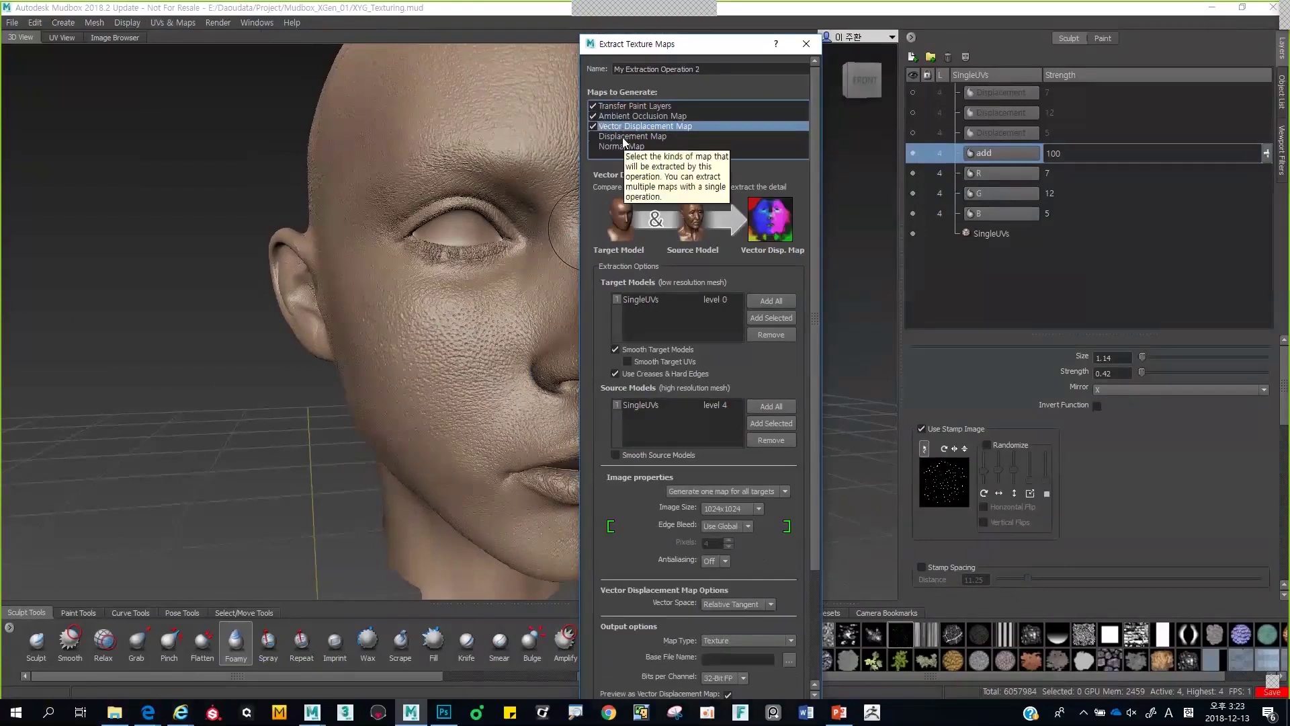
pyautogui.click(623, 137)
pyautogui.click(611, 146)
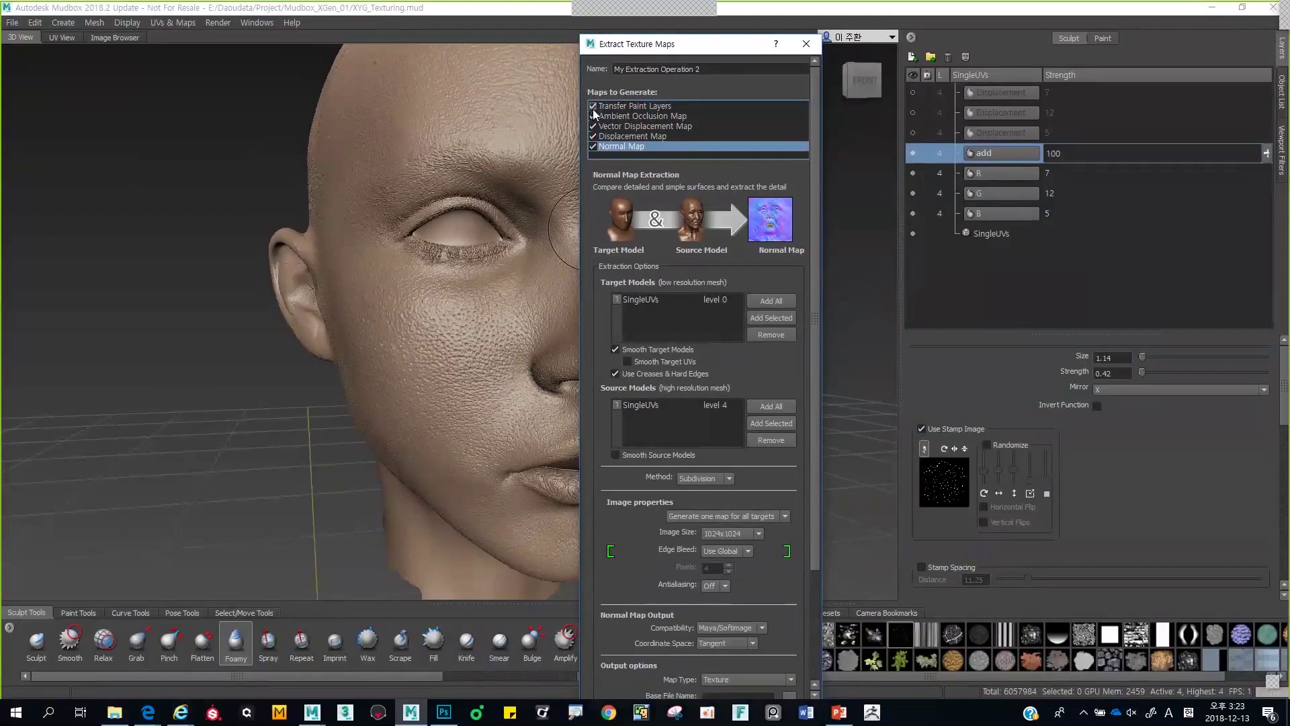
pyautogui.click(592, 108)
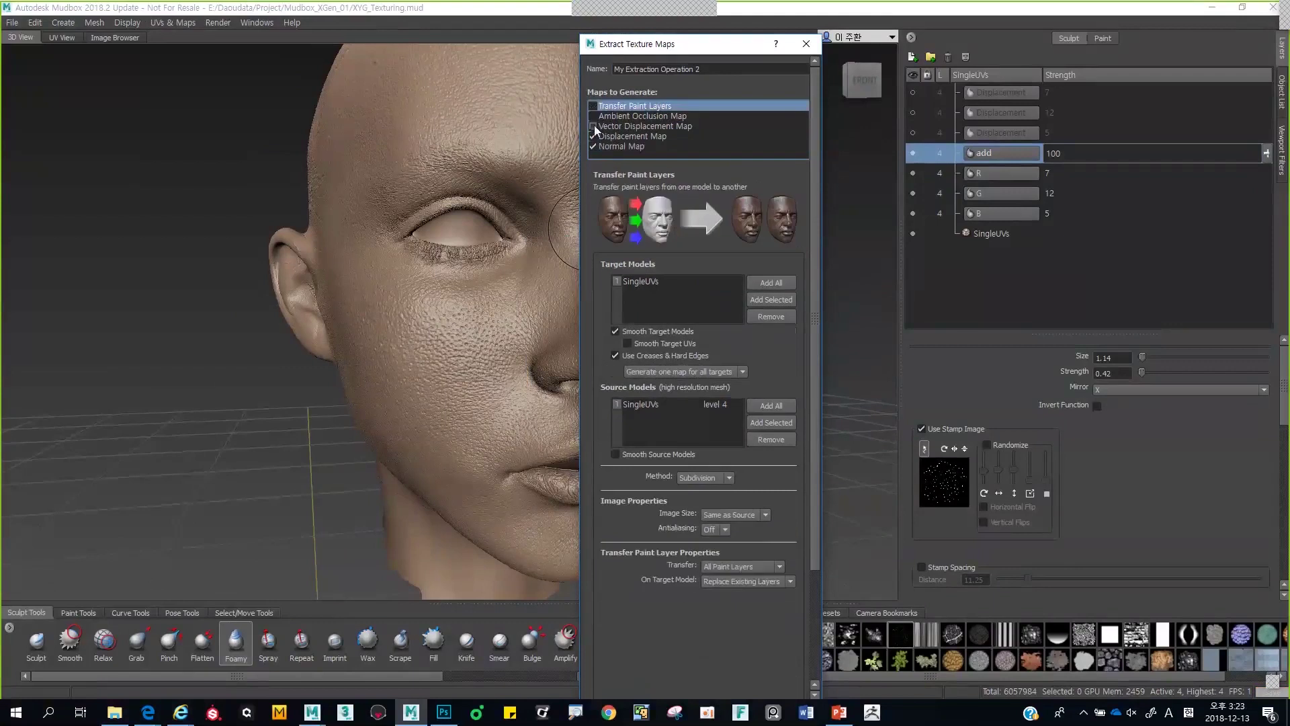
pyautogui.click(593, 127)
pyautogui.click(631, 146)
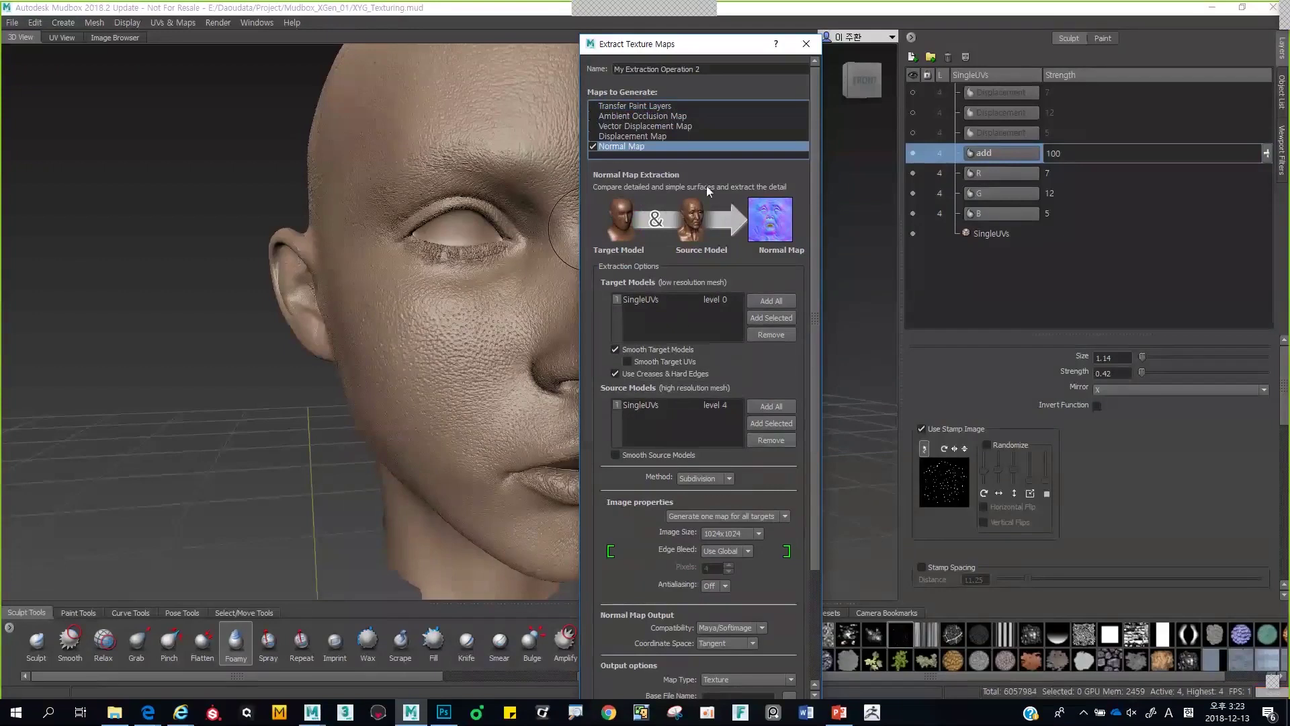
# - Set the normal map's image size to 2048x2048 and its antialiasing to 2X
pyautogui.moveTo(716, 45); pyautogui.dragTo(727, 27)
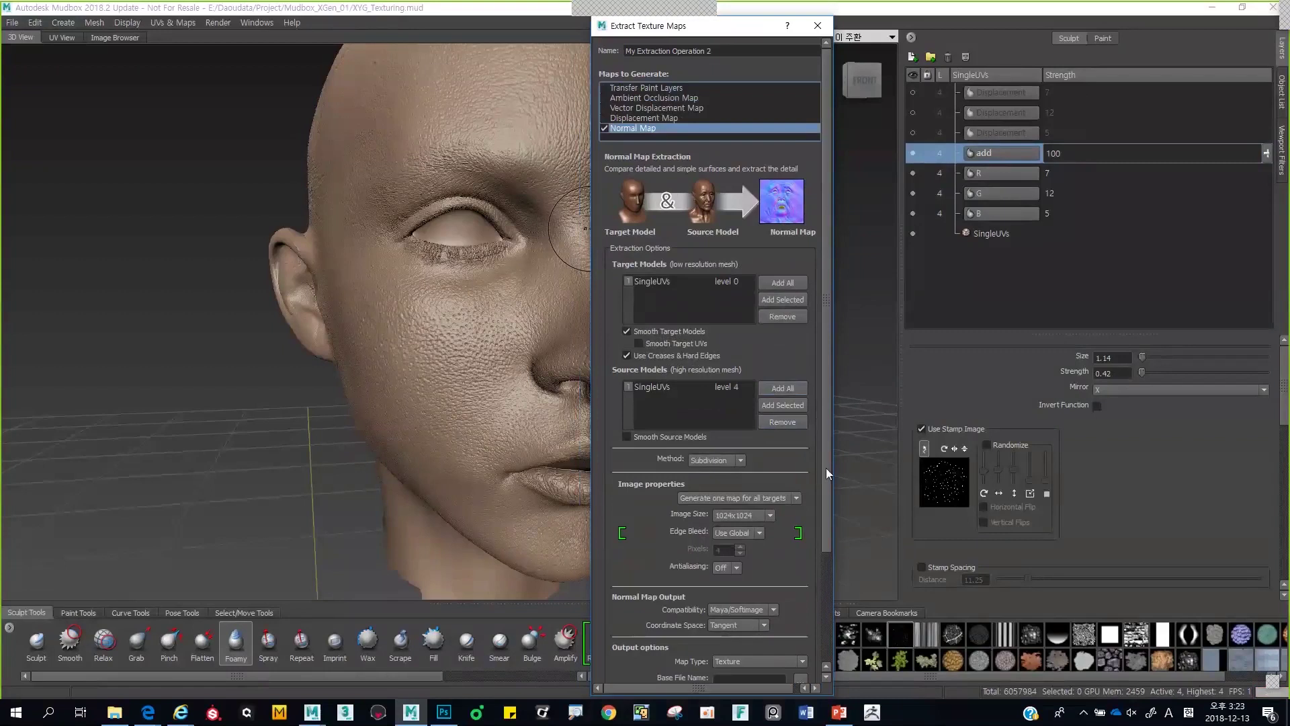
pyautogui.scroll(-1, 825, 467)
pyautogui.click(766, 468)
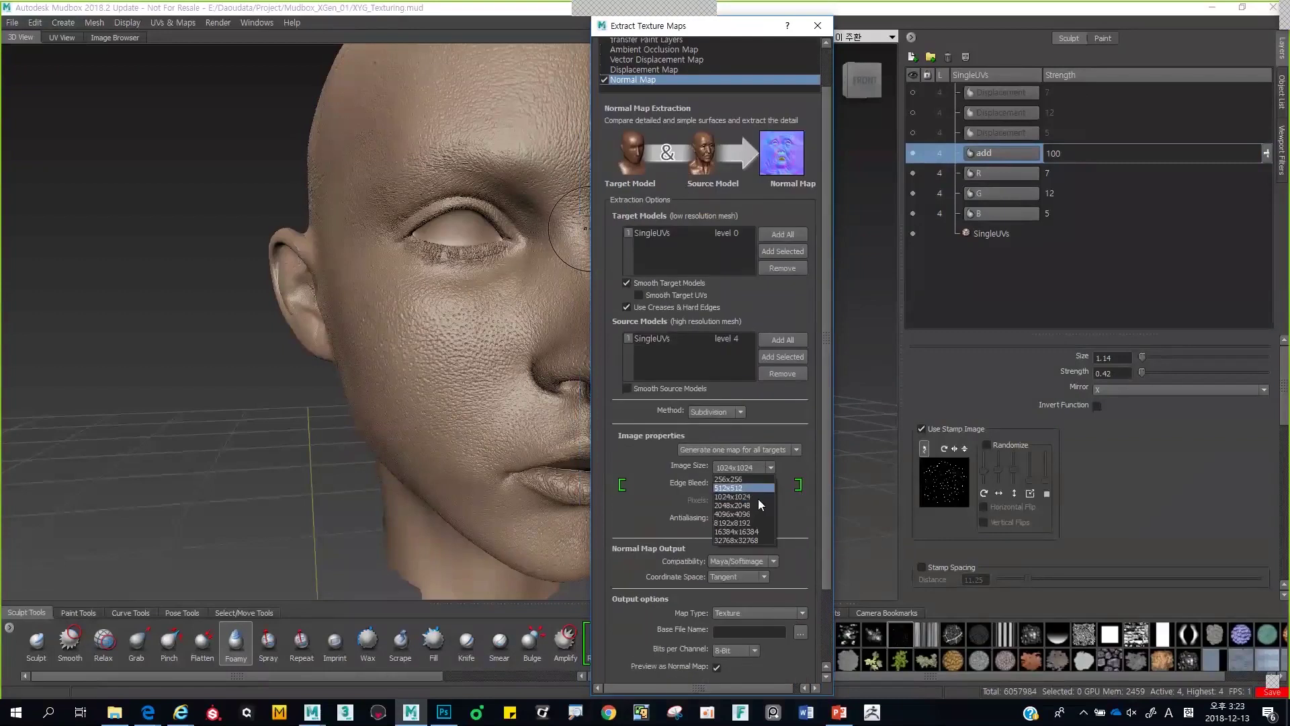
pyautogui.click(755, 506)
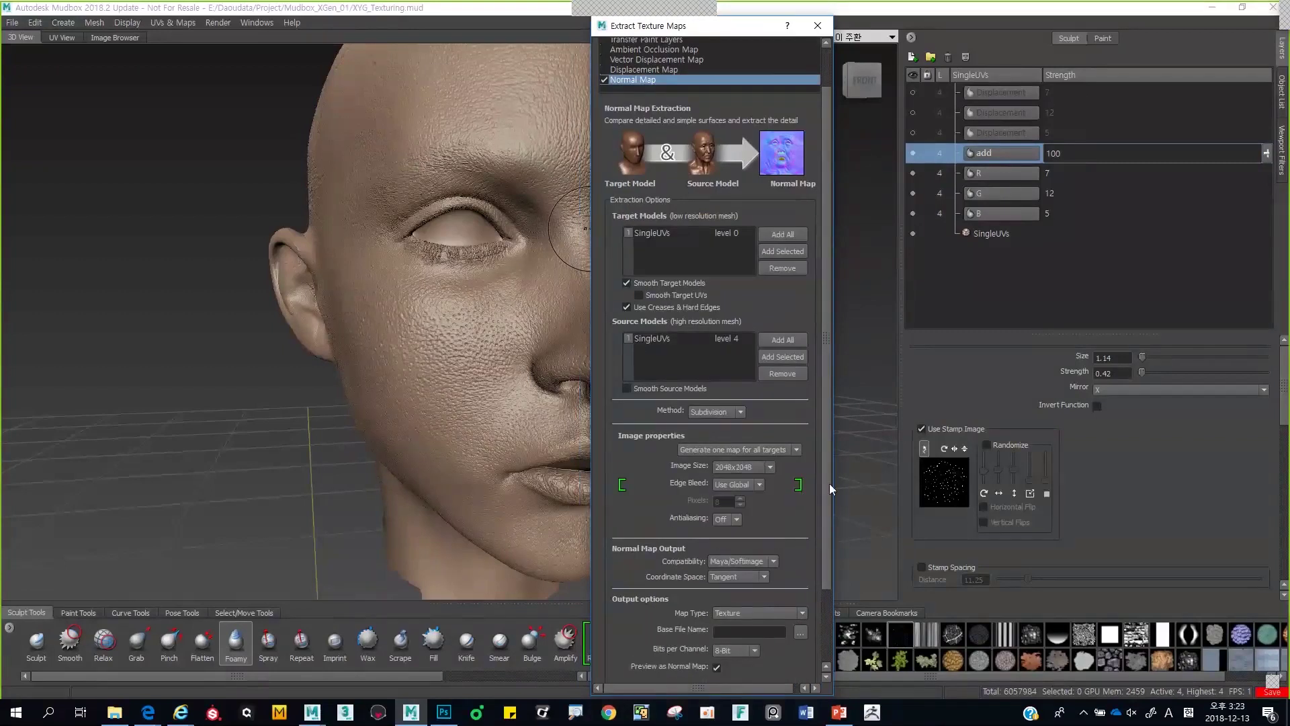
pyautogui.scroll(-2, 821, 518)
pyautogui.click(729, 436)
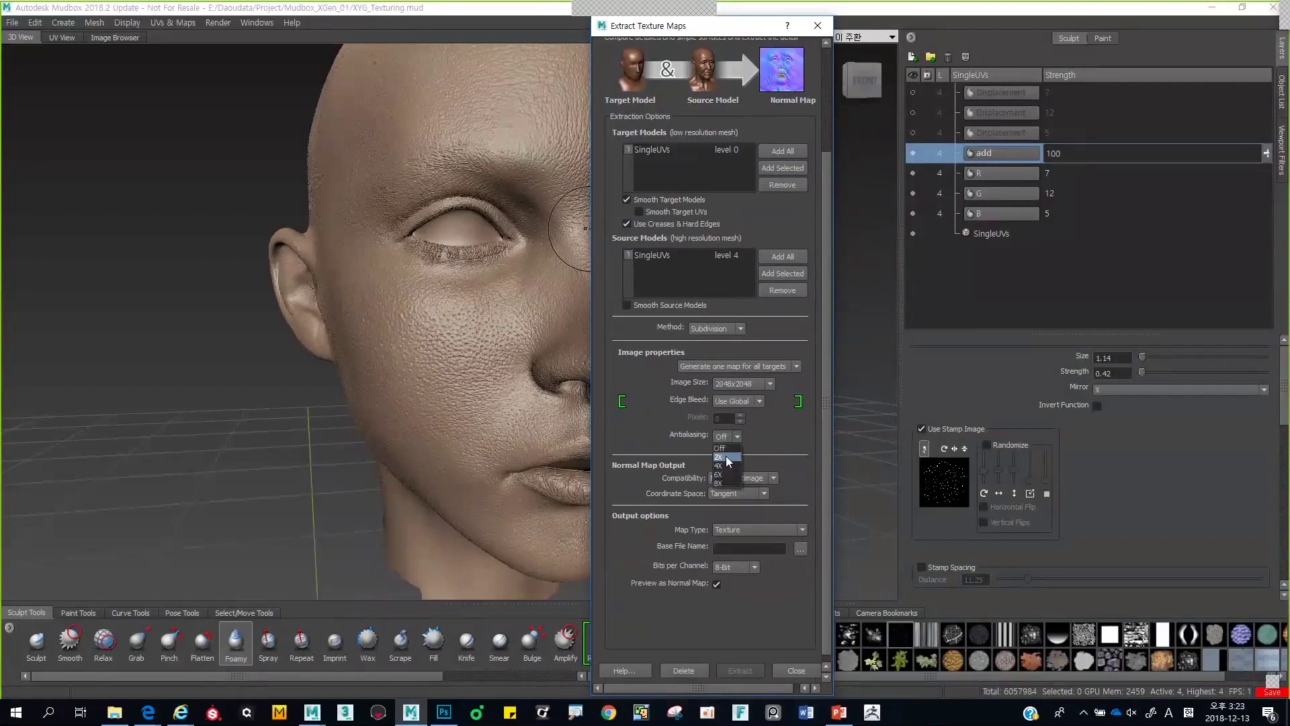
pyautogui.click(726, 461)
pyautogui.scroll(-1, 823, 483)
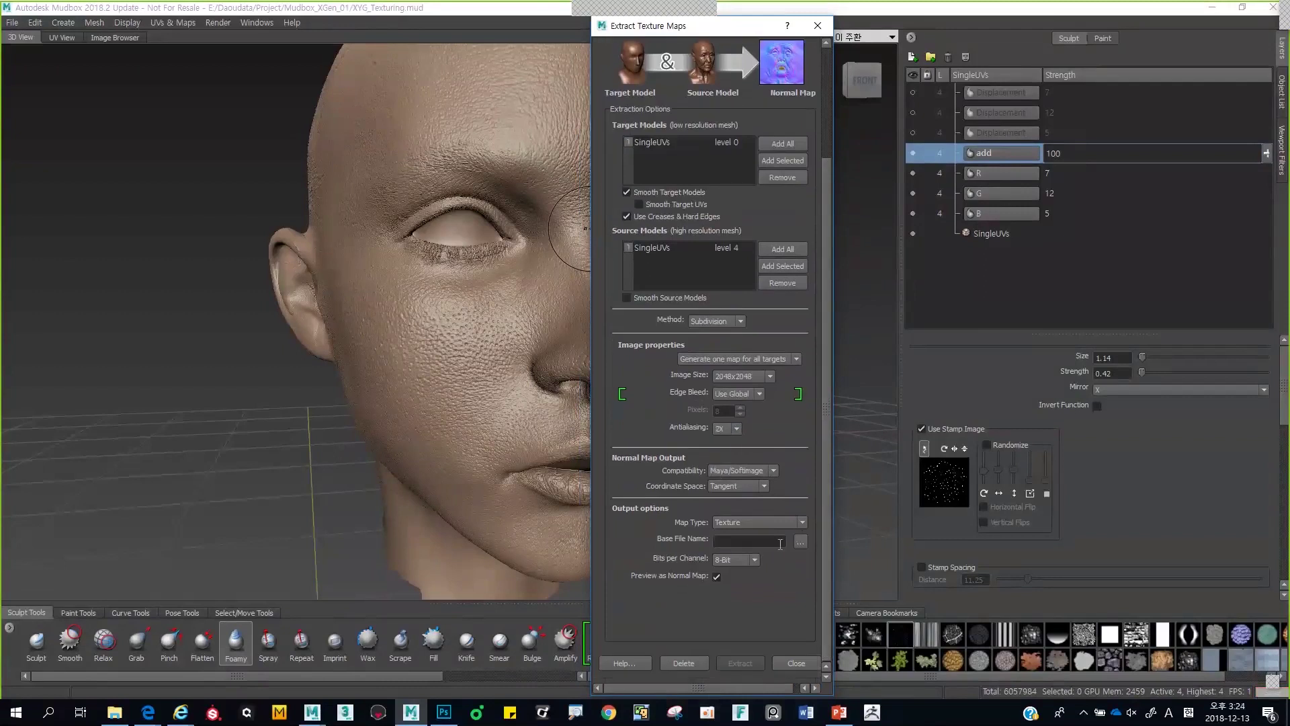
# - Set the normal map's output file to aa.png in the Marmoset folder and its bits per channel to 16-bit FP
pyautogui.click(782, 542)
pyautogui.click(797, 544)
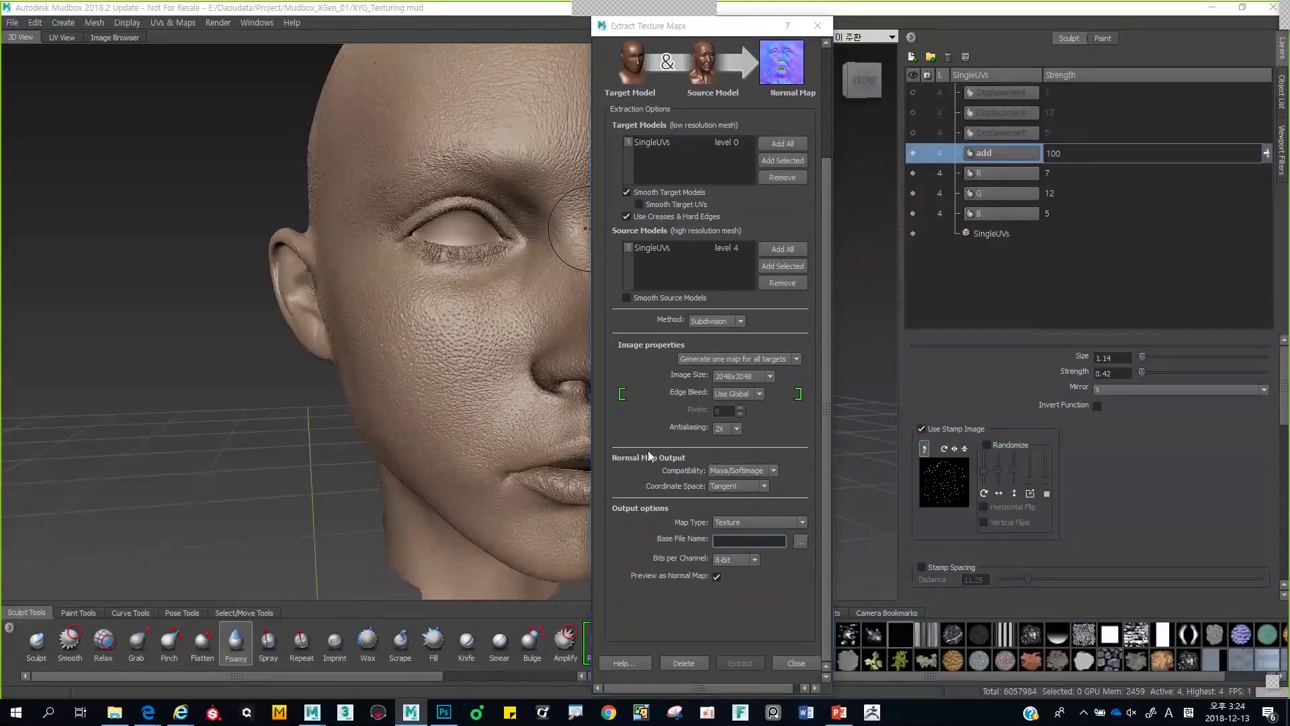
pyautogui.write('aa')
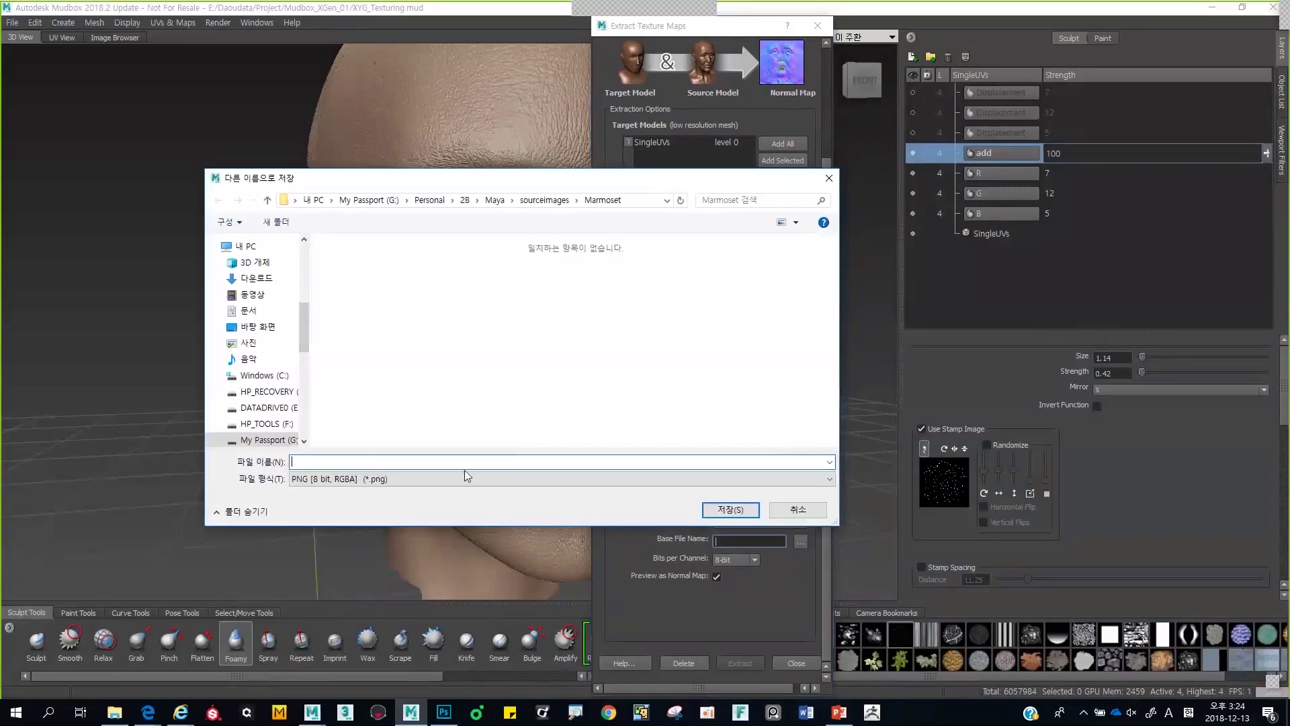
pyautogui.click(720, 510)
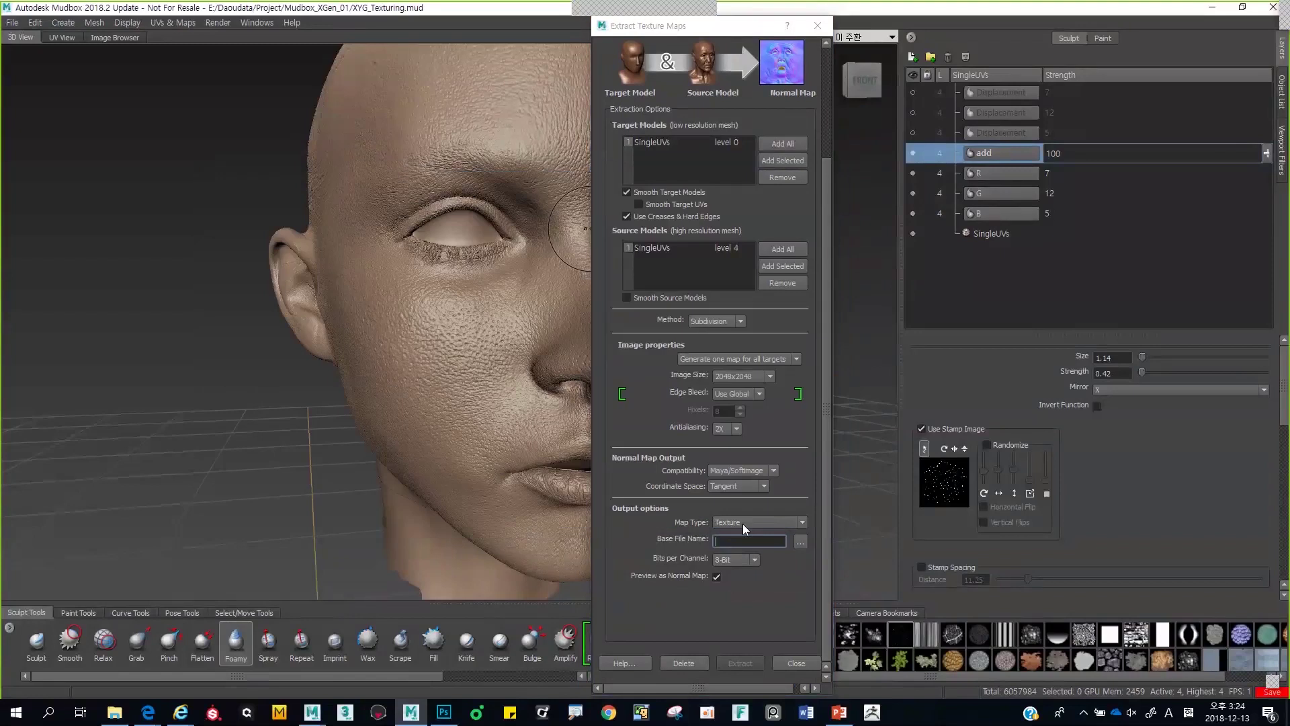
pyautogui.click(738, 559)
pyautogui.click(737, 598)
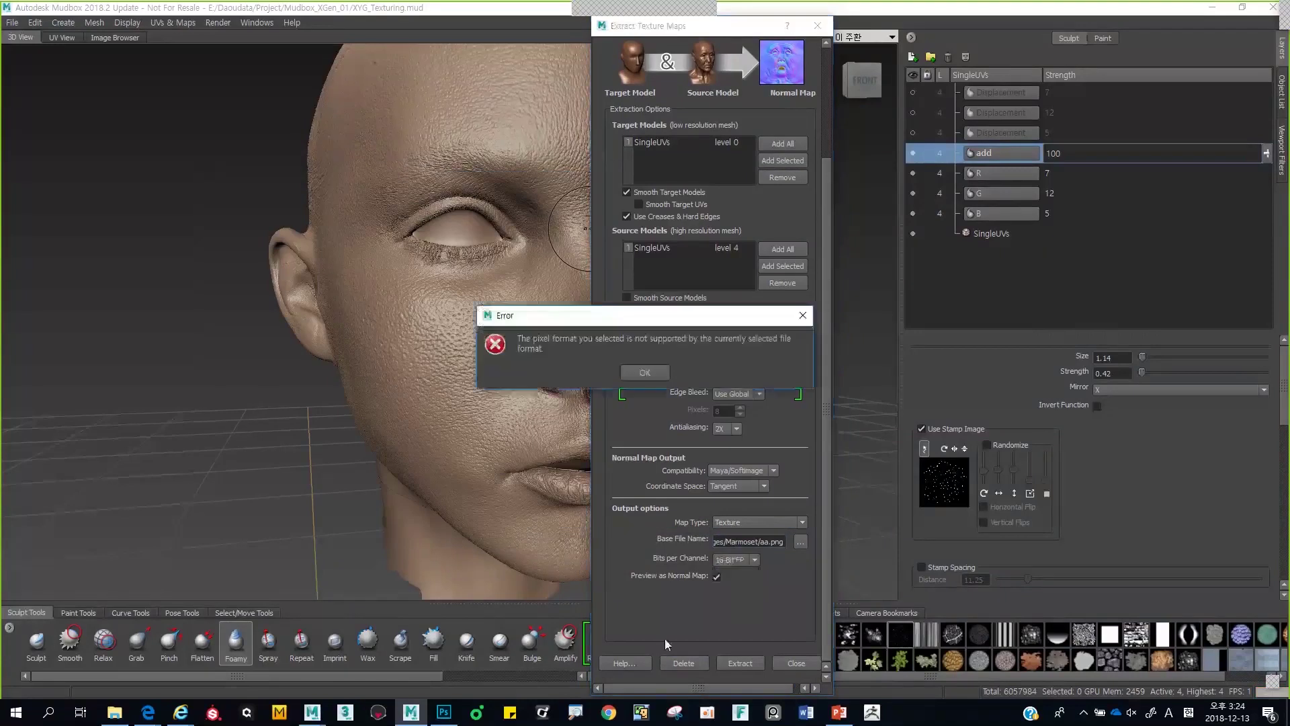
pyautogui.click(645, 374)
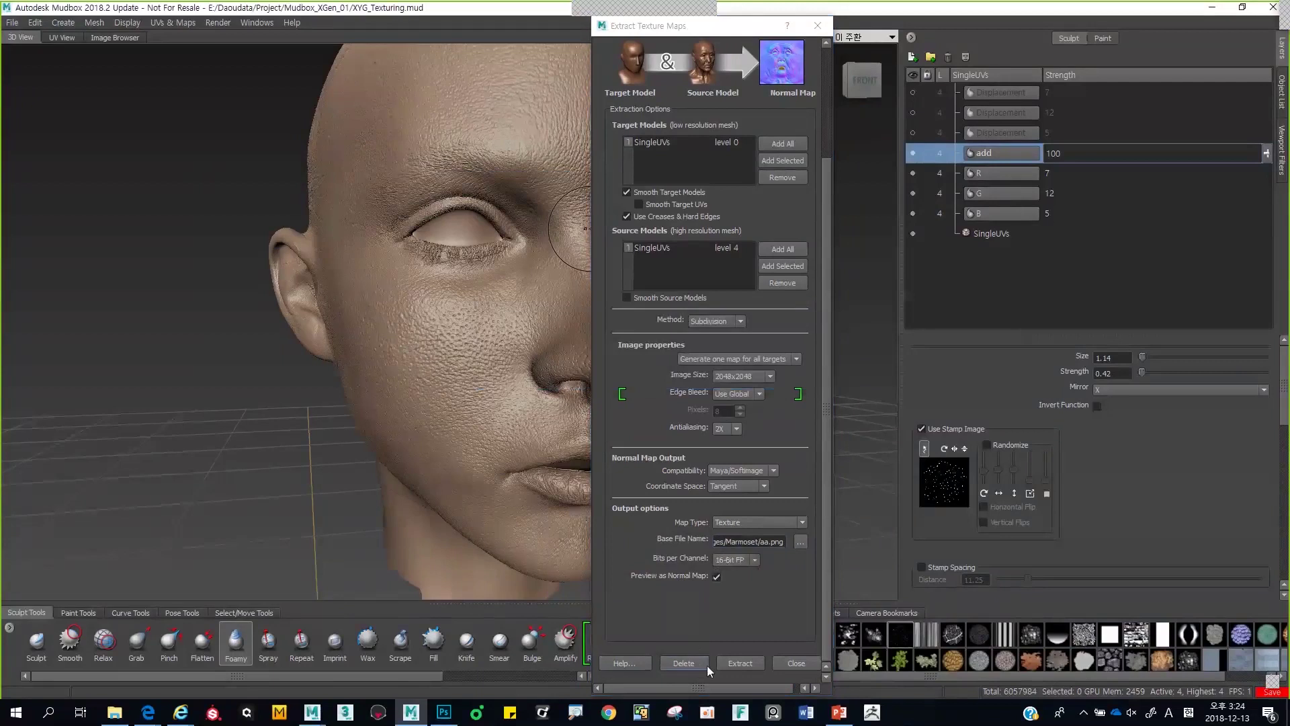
# - Extract the normal map from the head, accepting the tangent quality warning, and close the extraction results
pyautogui.click(739, 663)
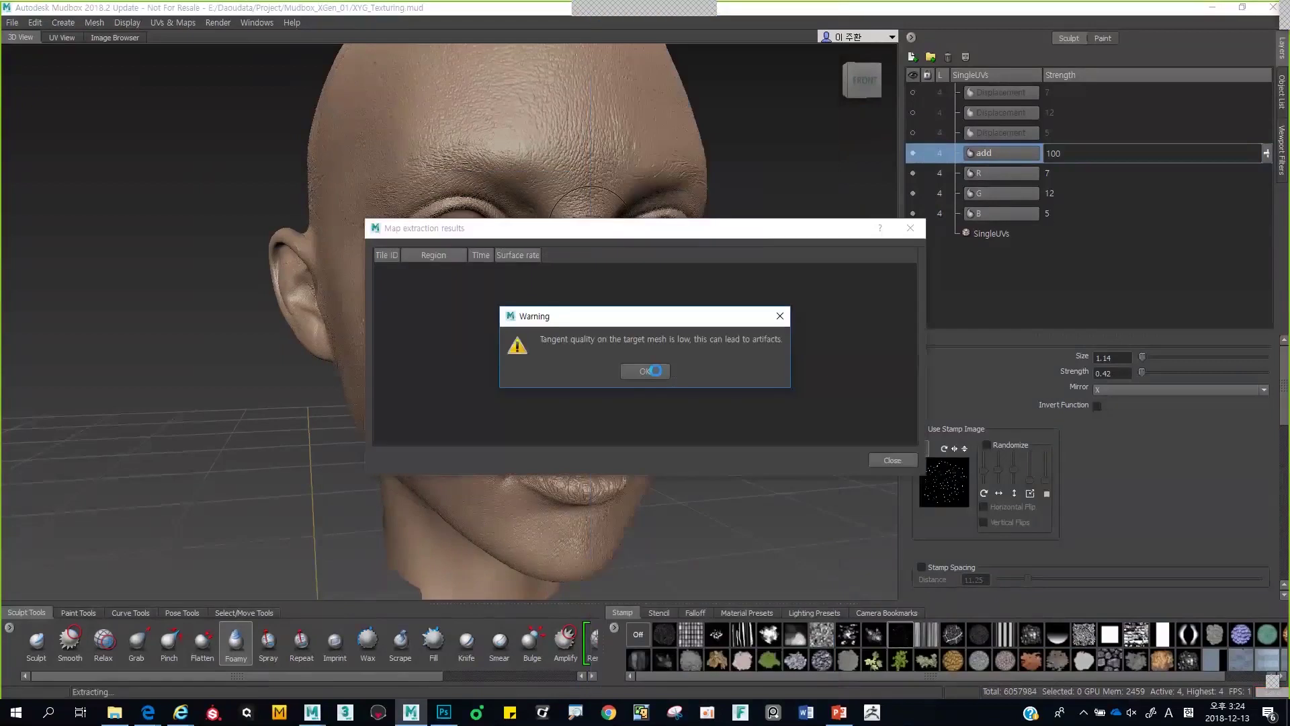
pyautogui.press('Return')
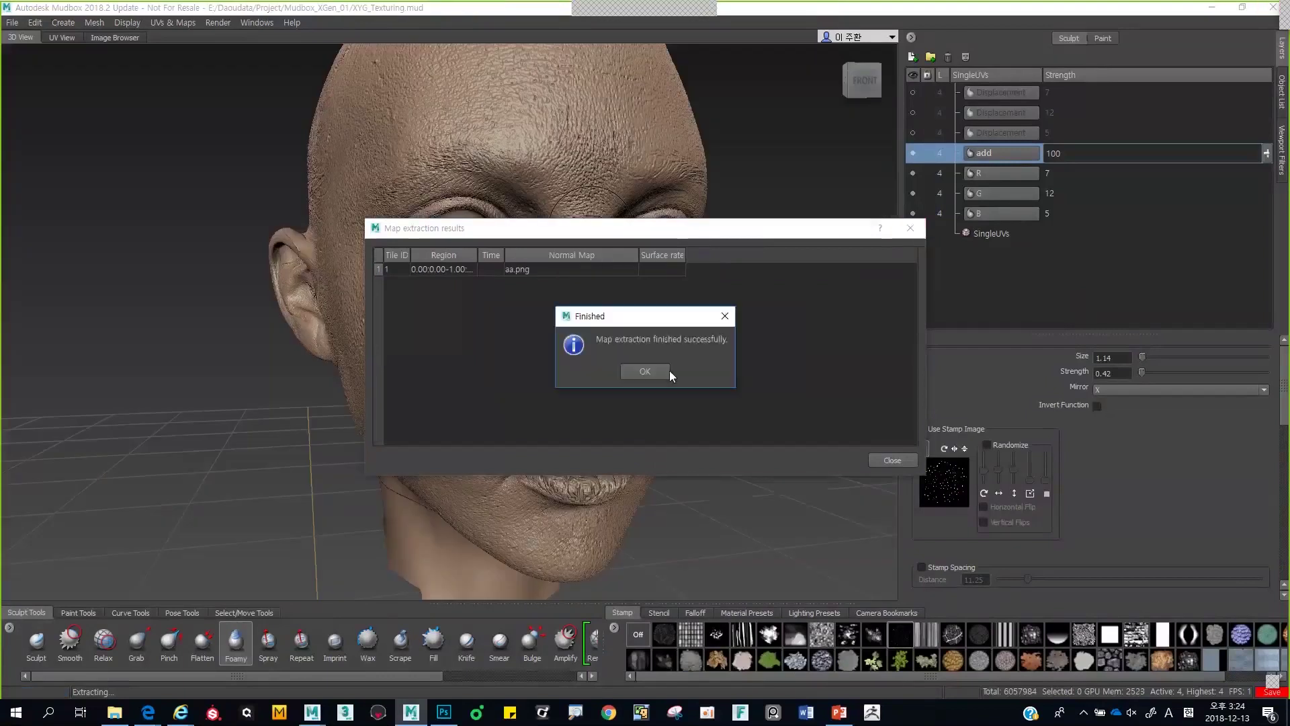
pyautogui.click(669, 369)
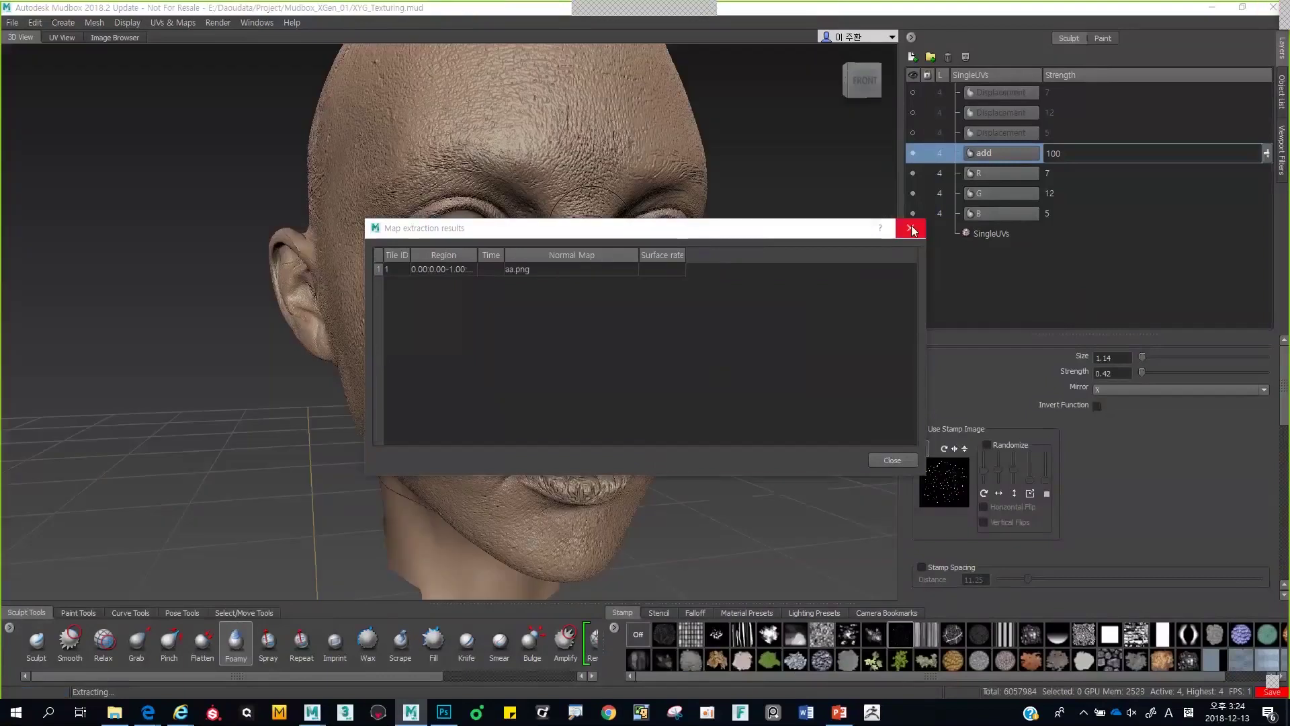
pyautogui.click(910, 228)
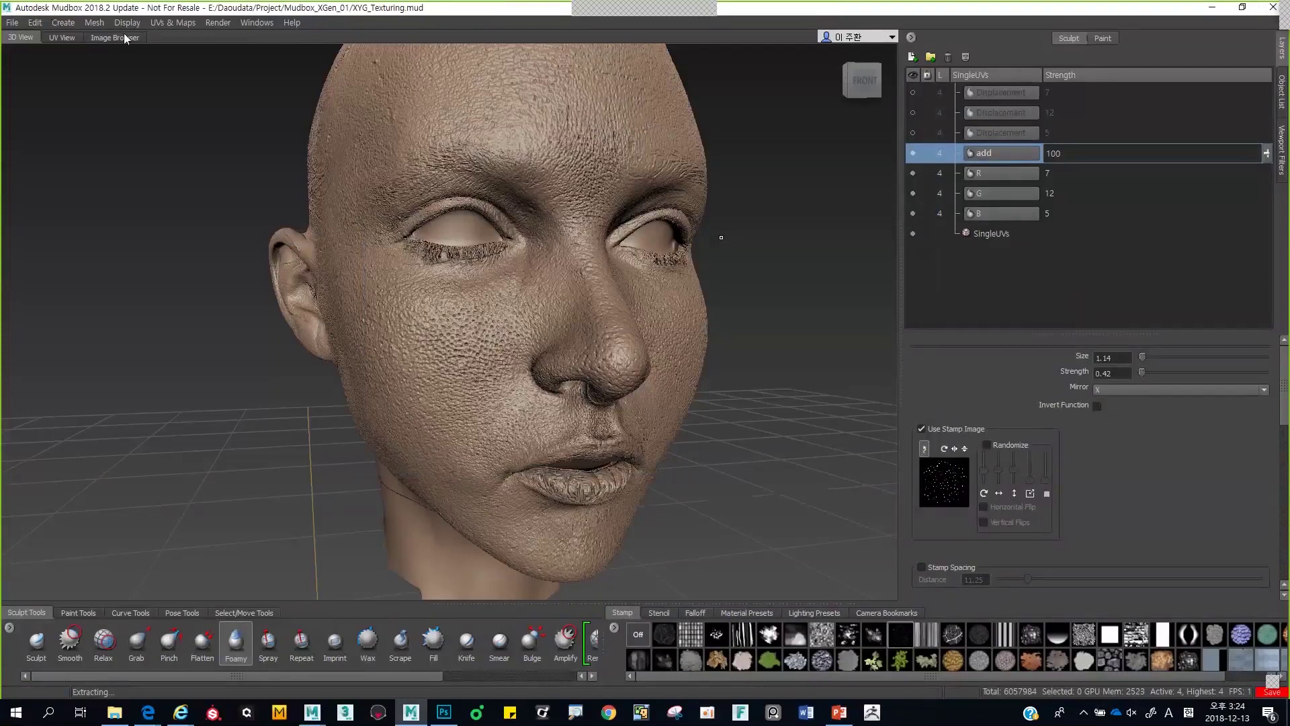
# - Hide the add, R, G and B sculpt layers of the head
pyautogui.click(1101, 39)
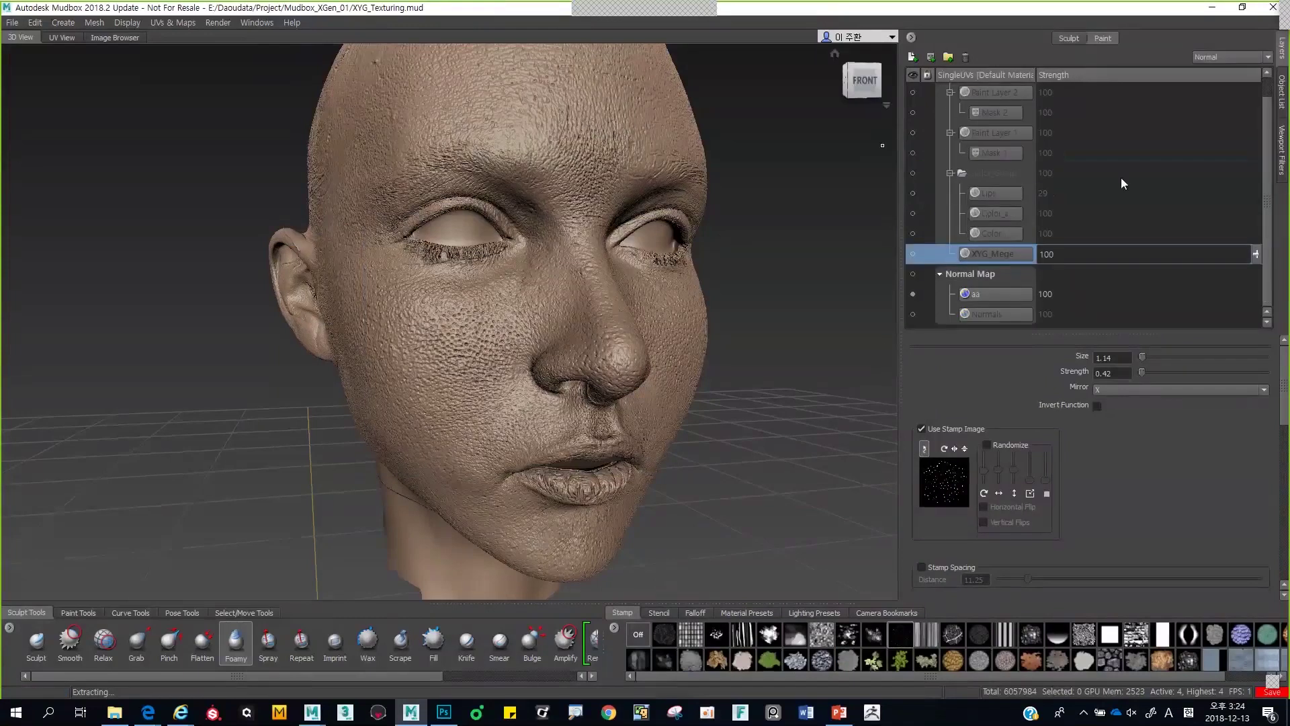
pyautogui.click(1064, 38)
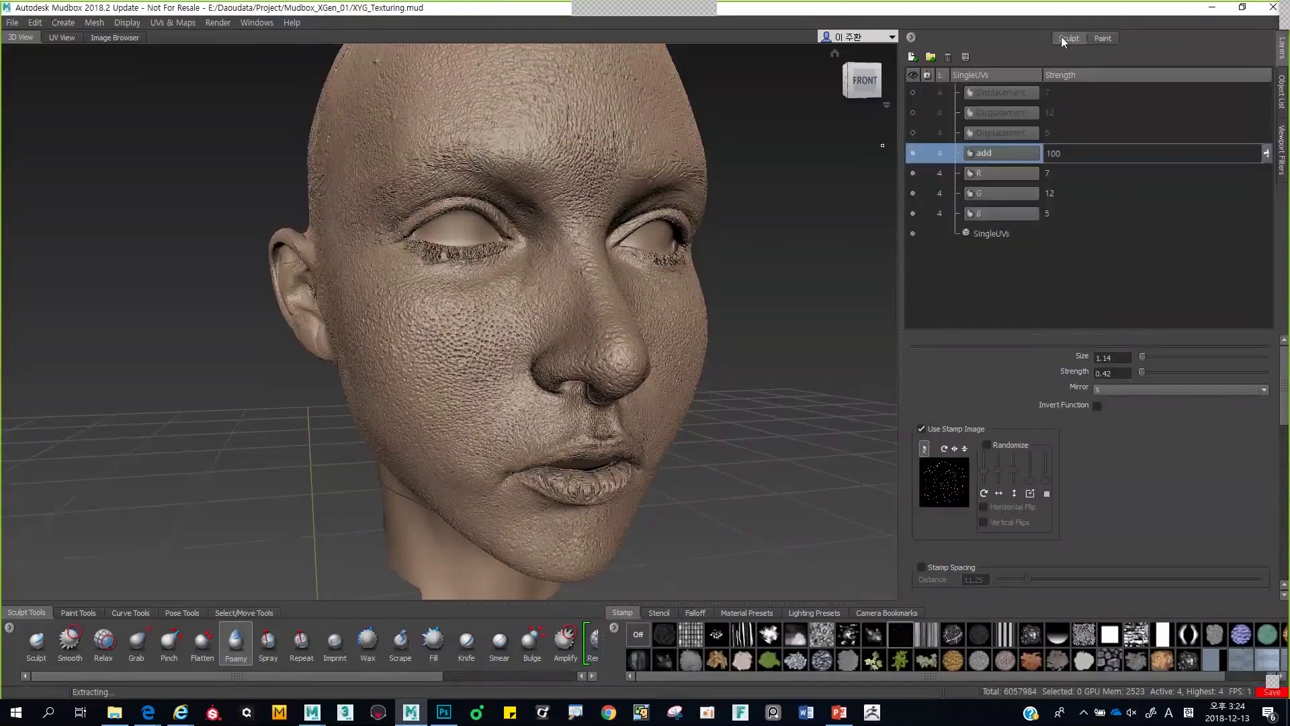
pyautogui.click(913, 153)
pyautogui.click(912, 173)
pyautogui.click(913, 193)
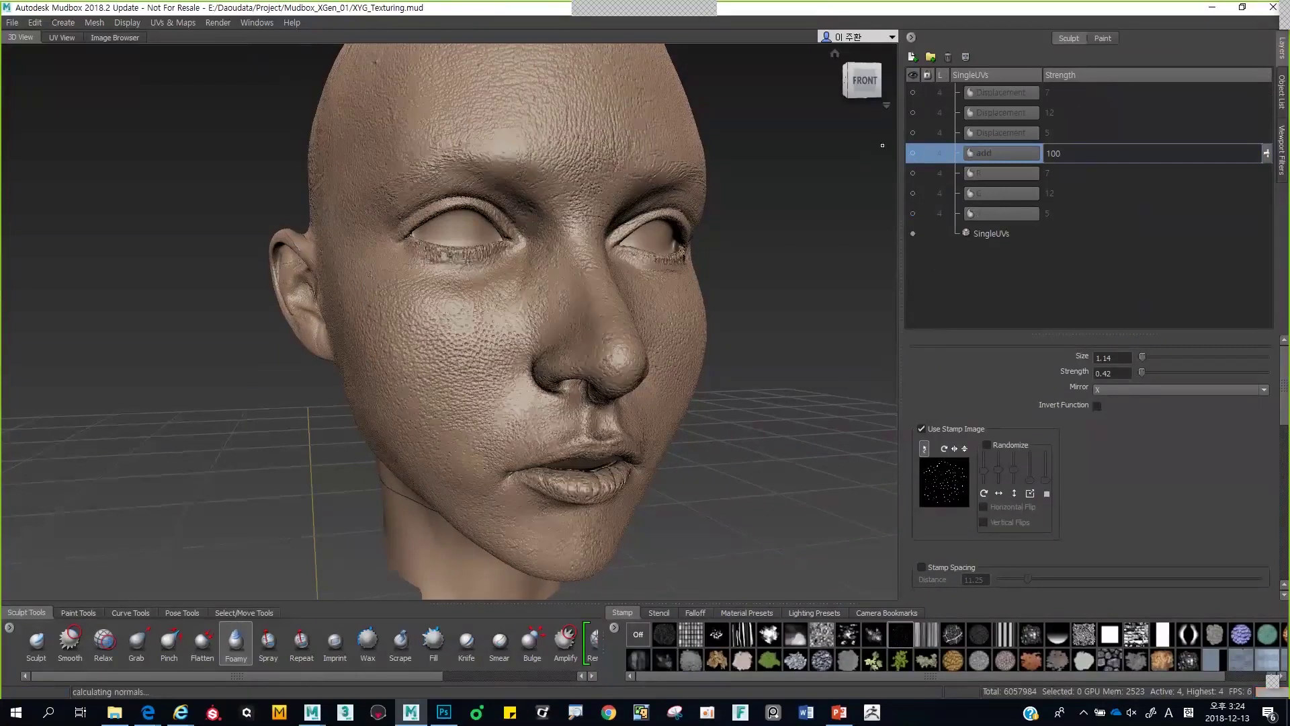
# - Hide the aa normal map layer, and show and select the Normals layer in the paint layers
pyautogui.click(1103, 38)
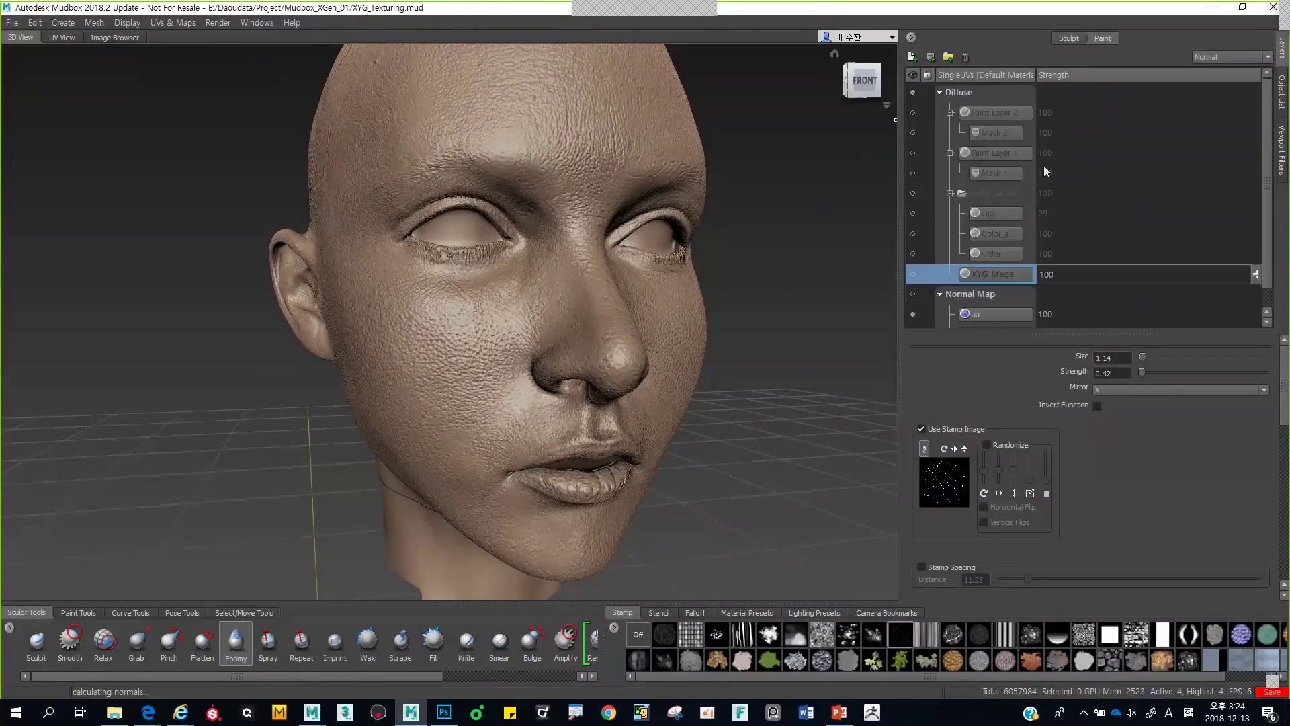
pyautogui.scroll(-1, 1048, 201)
pyautogui.click(912, 292)
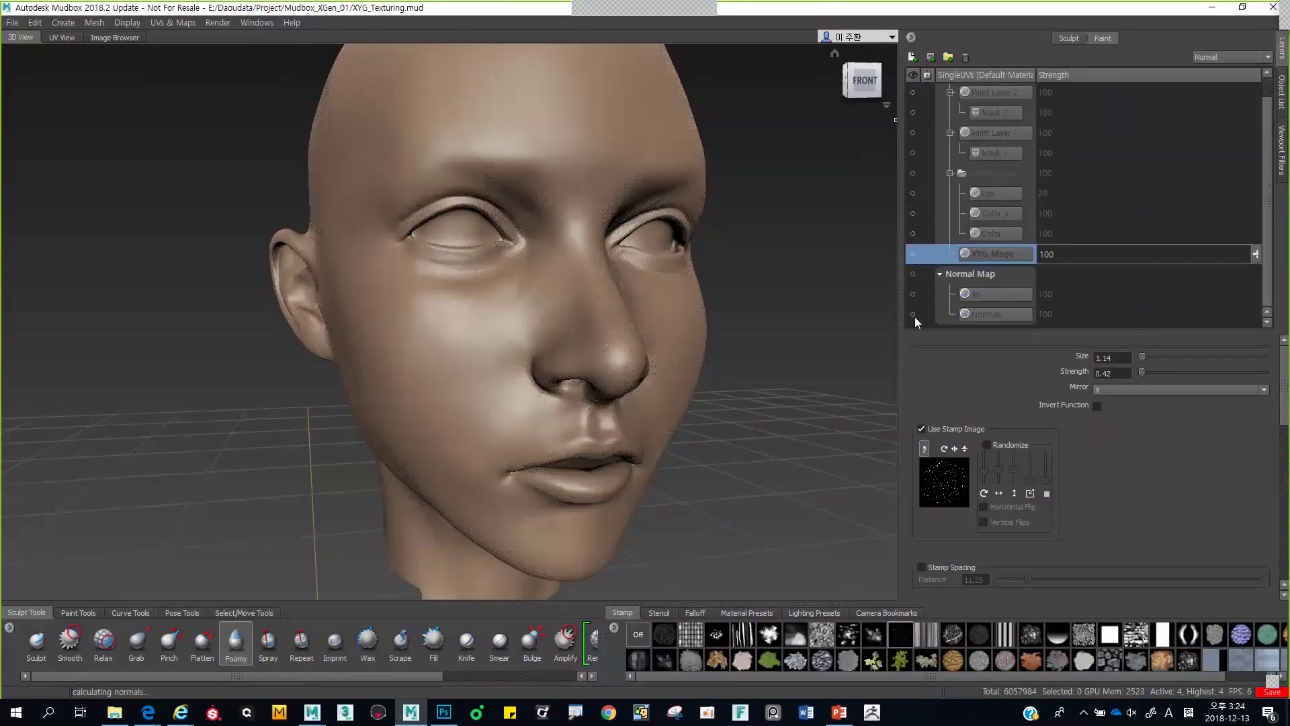
pyautogui.click(914, 314)
pyautogui.click(913, 314)
pyautogui.click(914, 314)
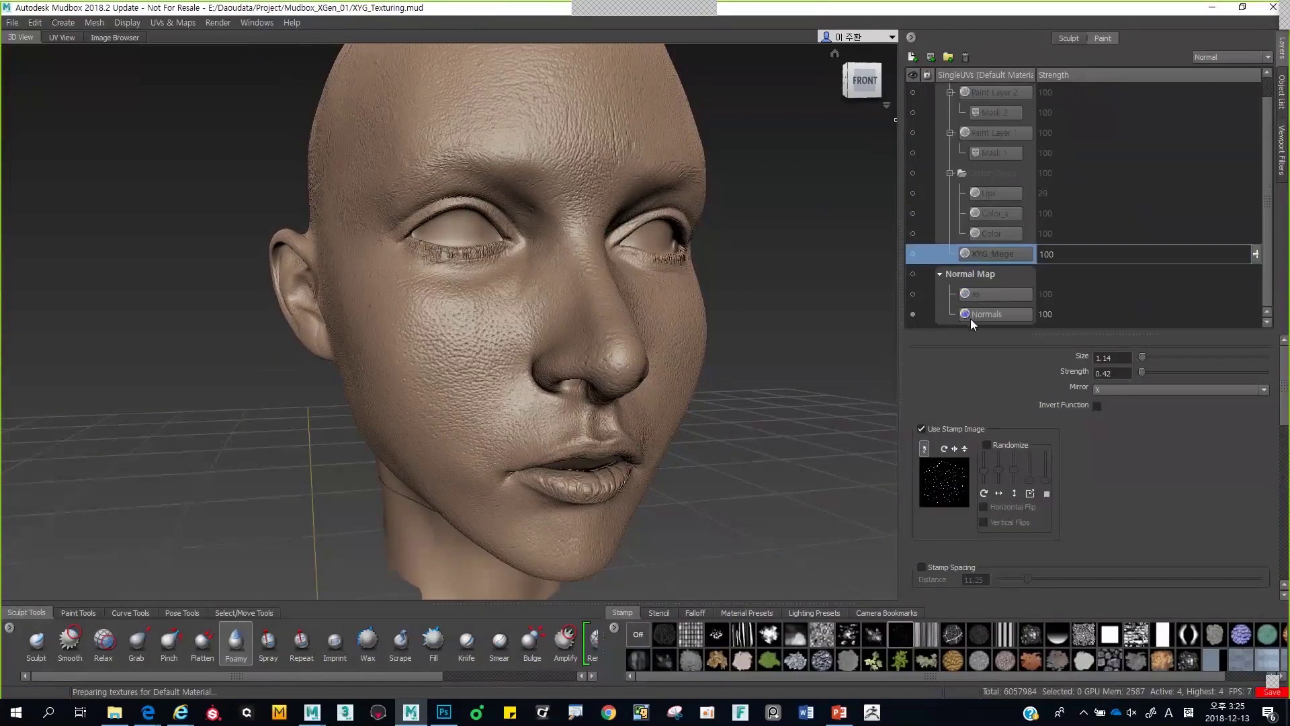
pyautogui.click(970, 318)
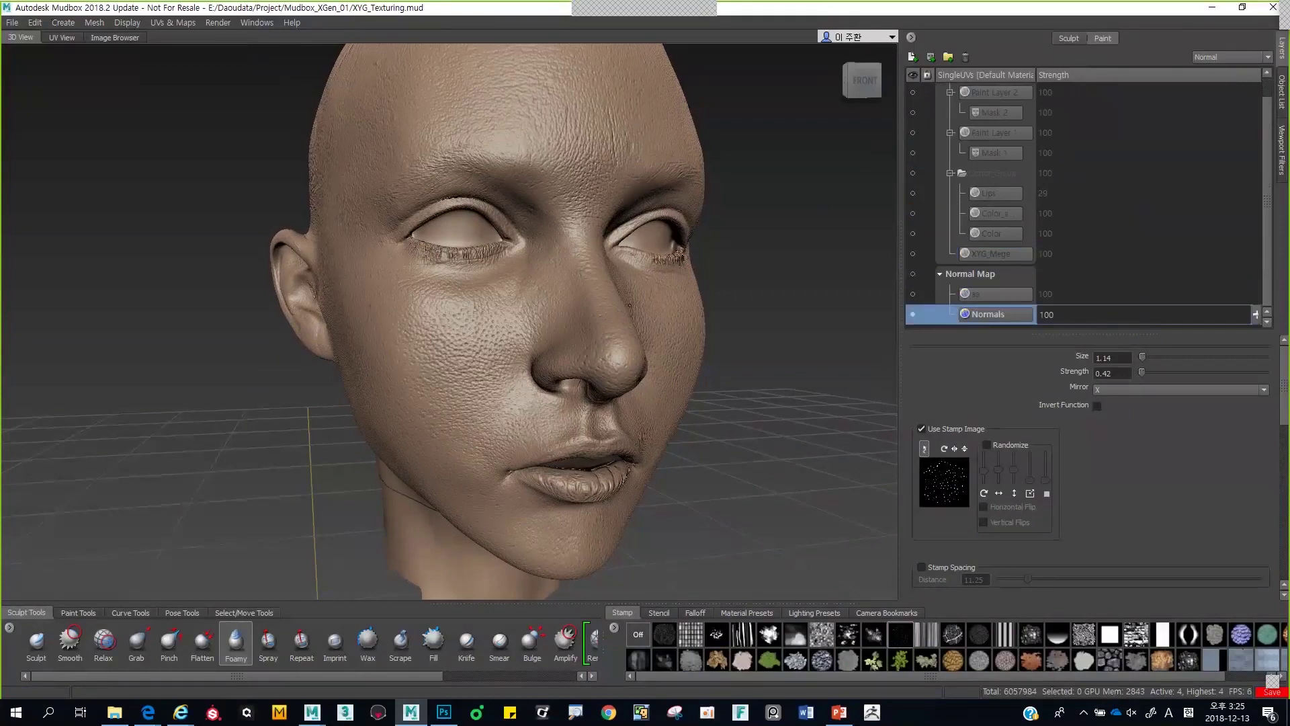
# - Examine the Normals layer's skin detail on the head from several angles, comparing it with the layer hidden
pyautogui.keyDown('alt'); pyautogui.moveTo(629, 306); pyautogui.dragTo(649, 338); pyautogui.keyUp('alt')
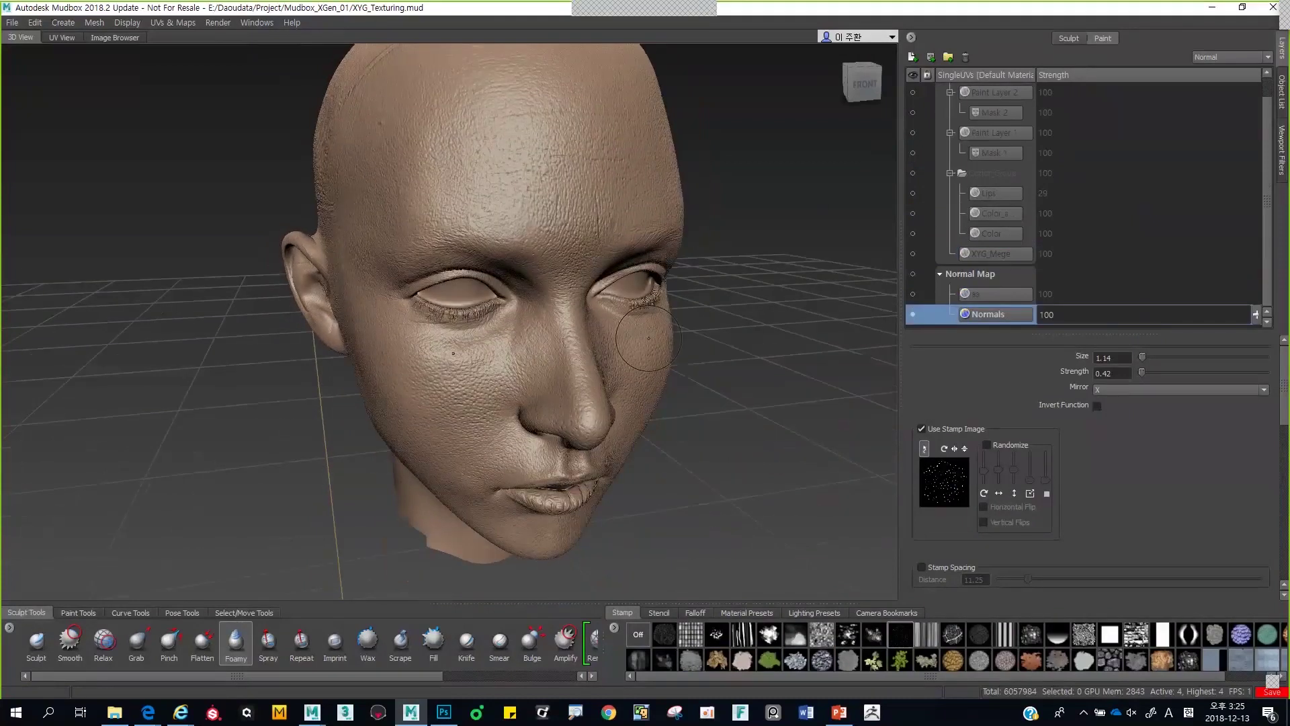
pyautogui.keyDown('alt'); pyautogui.moveTo(649, 337); pyautogui.dragTo(678, 247); pyautogui.keyUp('alt')
pyautogui.click(912, 314)
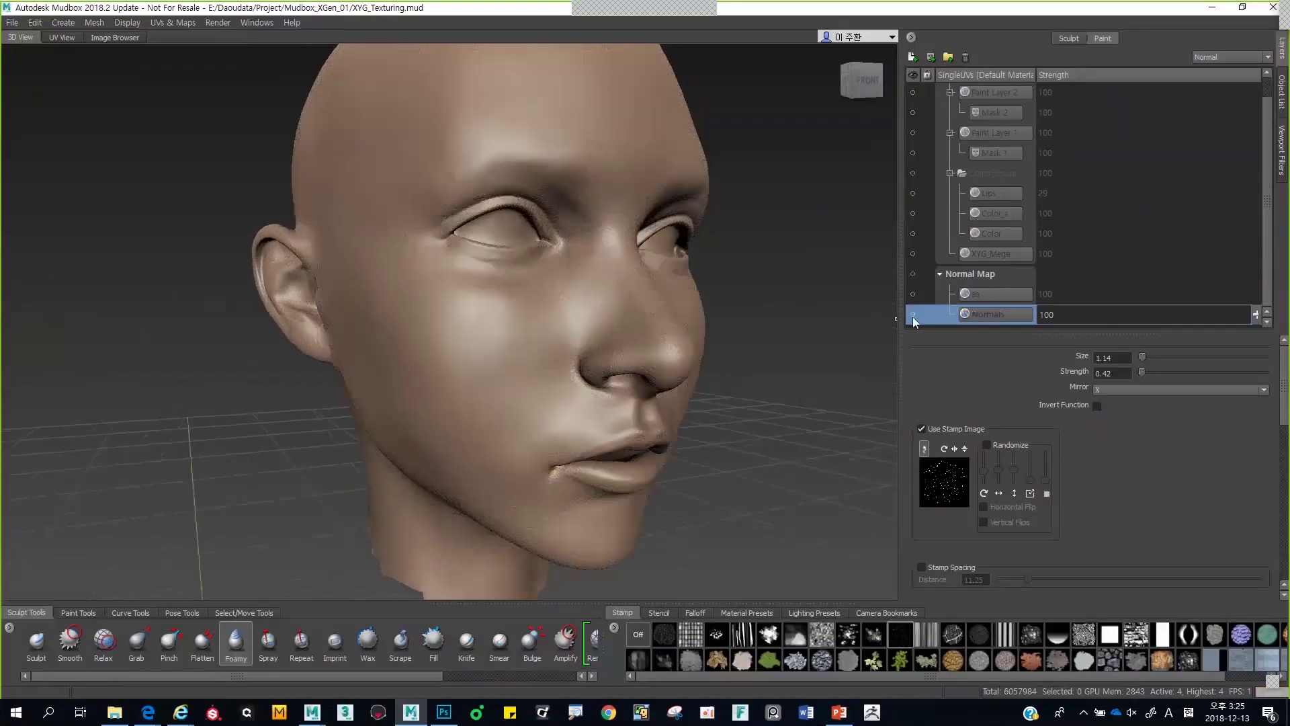
pyautogui.click(912, 314)
pyautogui.keyDown('alt'); pyautogui.moveTo(890, 322); pyautogui.dragTo(675, 285); pyautogui.keyUp('alt')
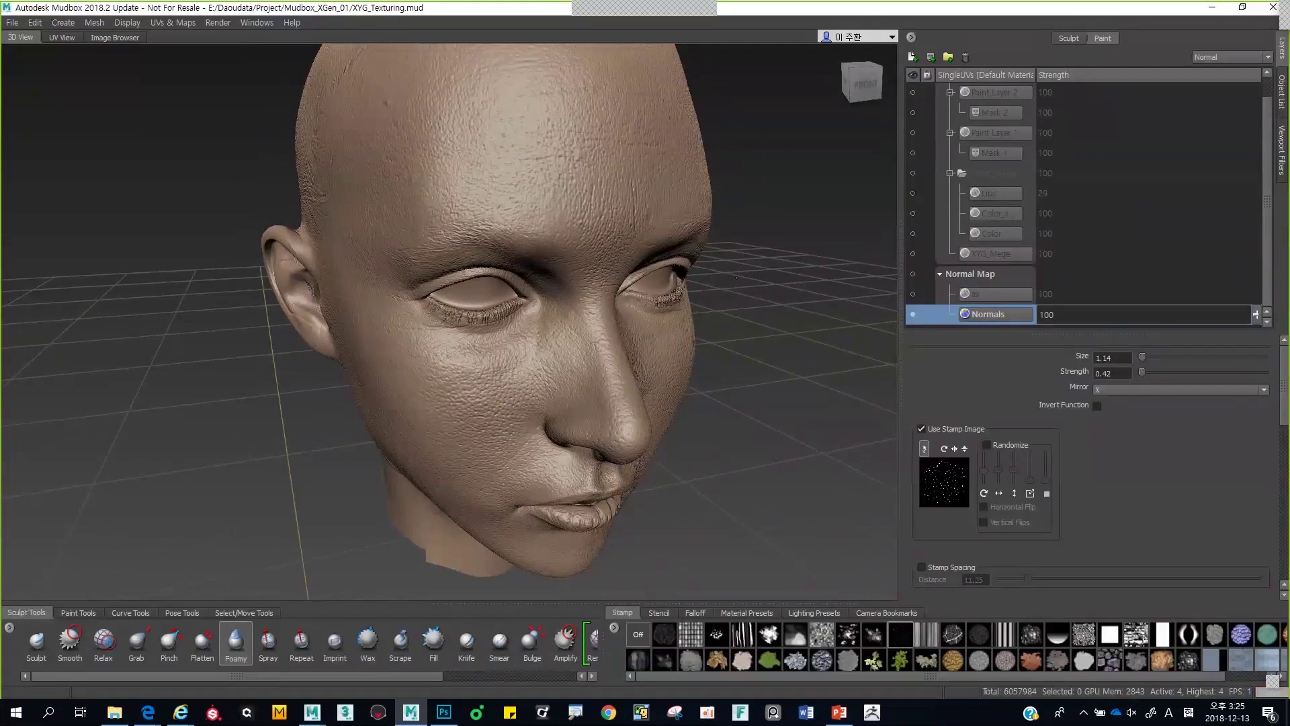
pyautogui.click(864, 84)
pyautogui.moveTo(524, 289)
pyautogui.keyDown('alt'); pyautogui.mouseDown()
pyautogui.moveTo(629, 293)
pyautogui.moveTo(590, 288)
pyautogui.mouseUp(); pyautogui.keyUp('alt')
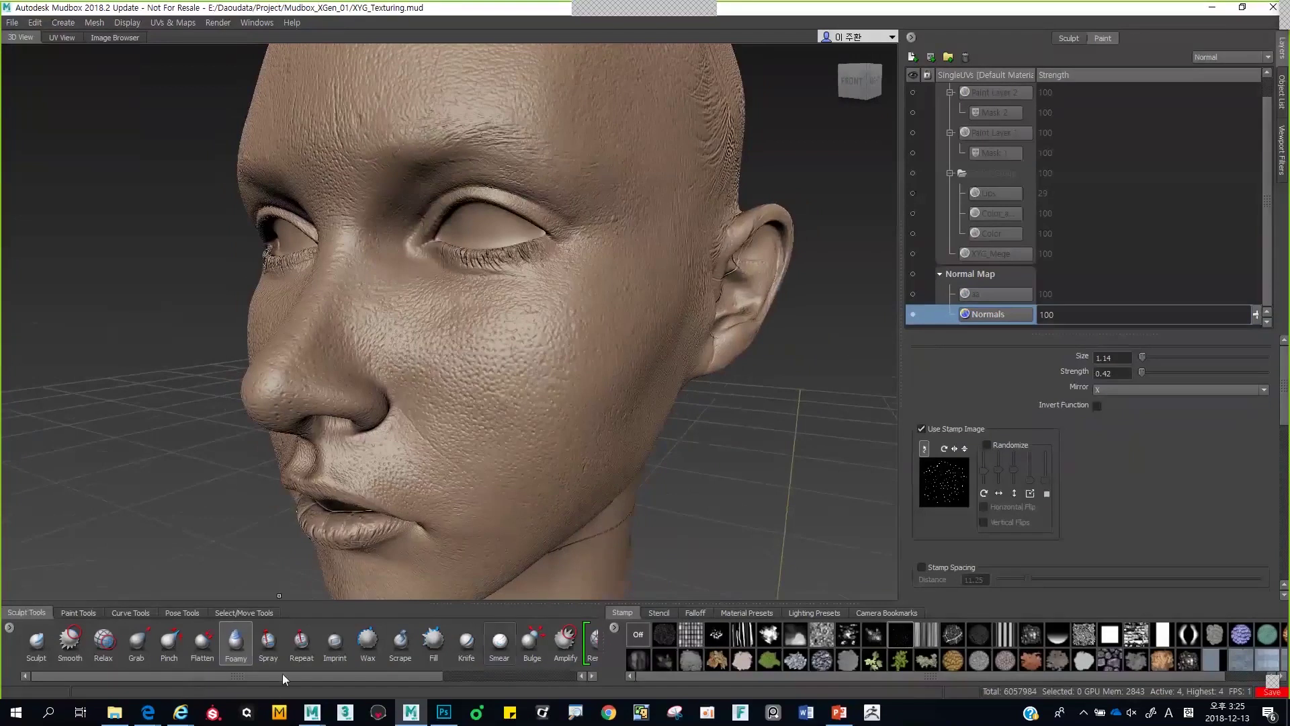
# - Switch to Internet Explorer and skim the YouTube tutorial on making game characters with 3ds Max and Mudbox up to 50:24
pyautogui.moveTo(180, 710)
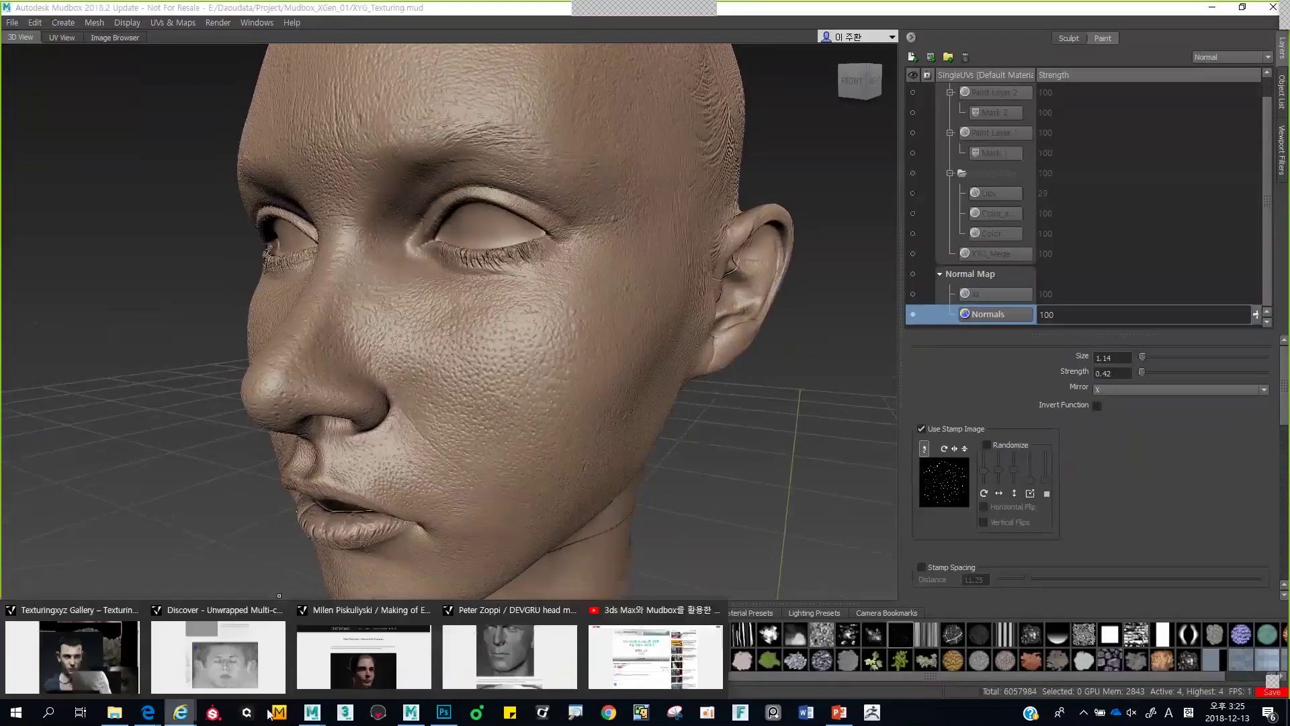
pyautogui.click(615, 664)
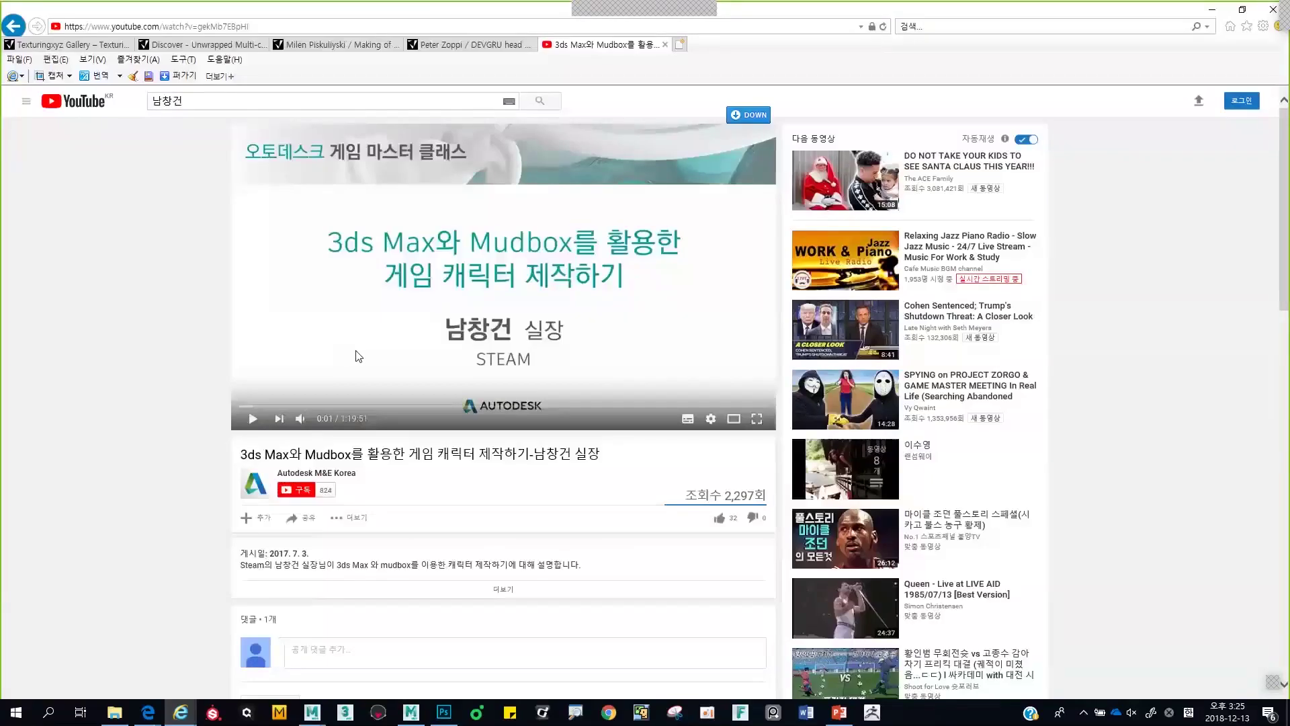
pyautogui.click(251, 406)
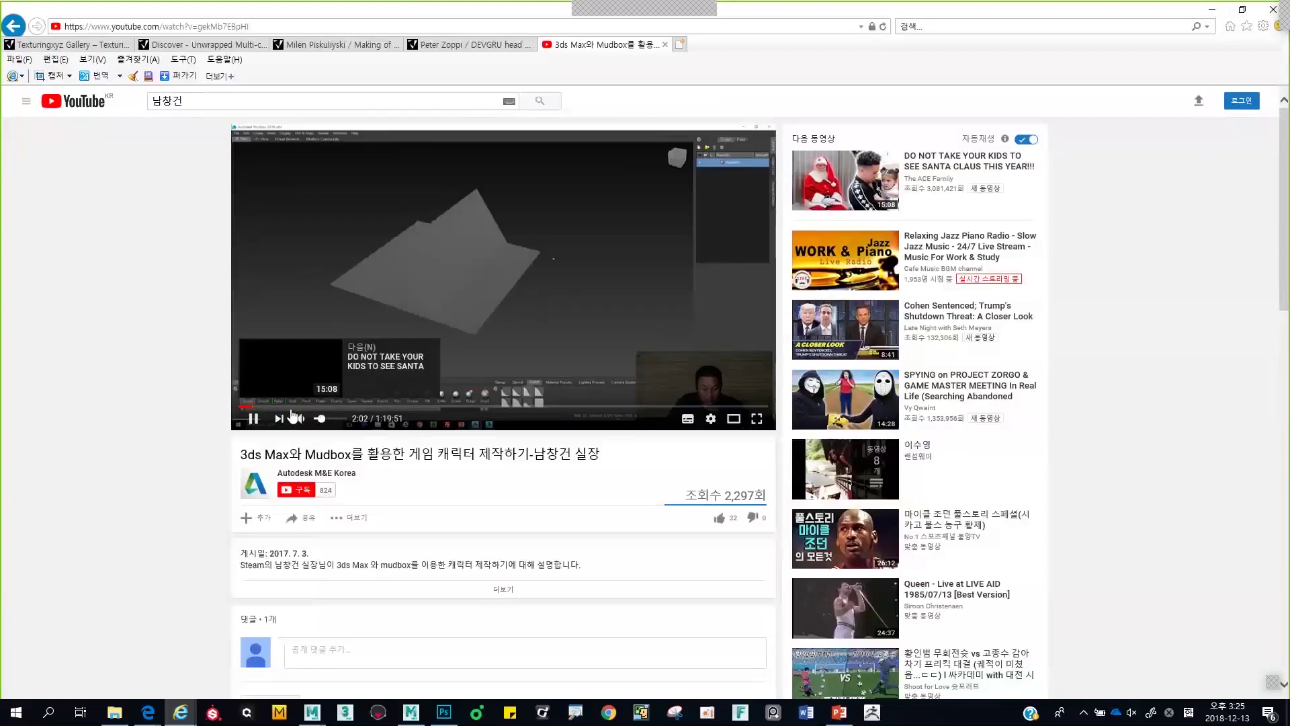
pyautogui.click(293, 414)
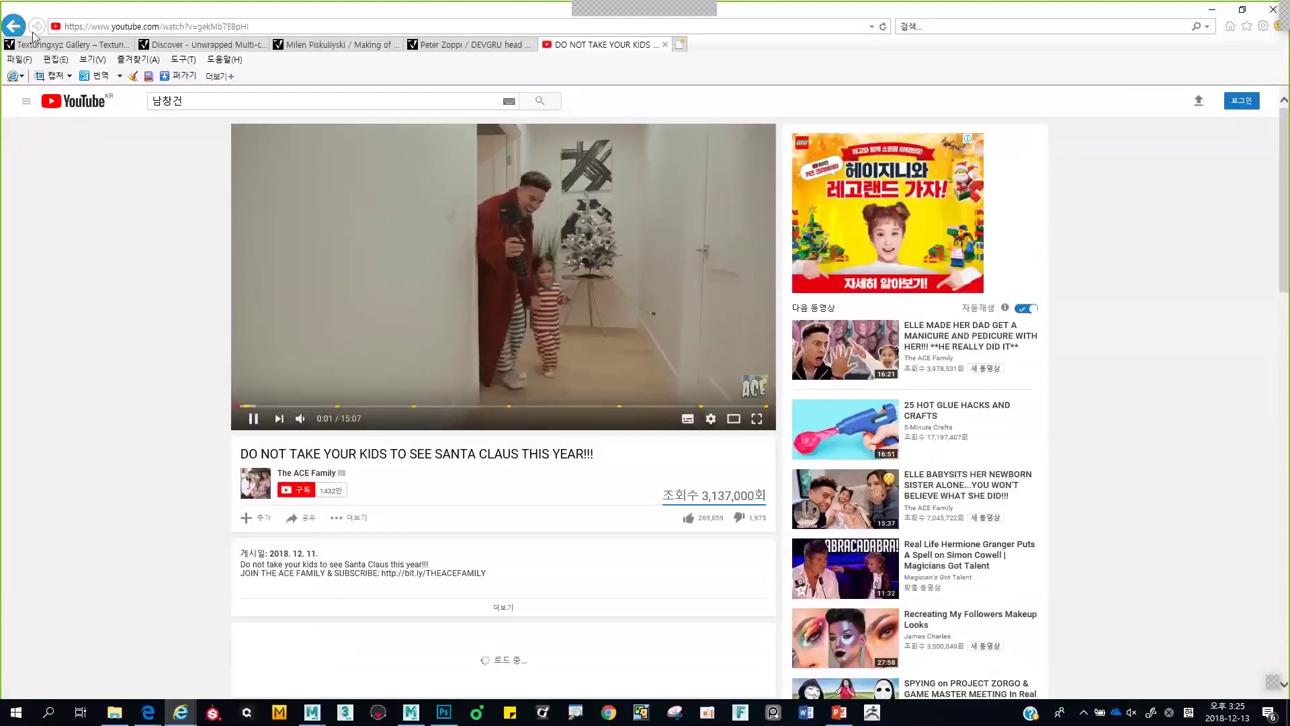
pyautogui.hotkey('alt', 'Left')
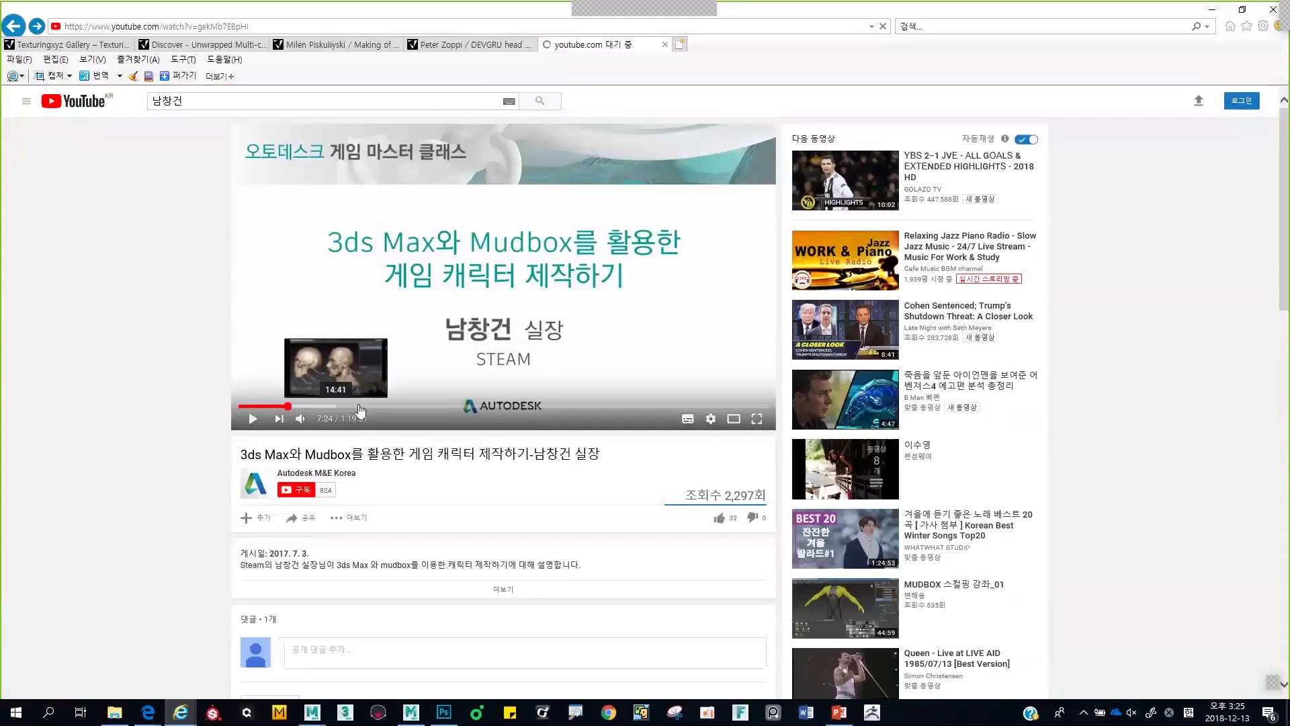
pyautogui.click(359, 407)
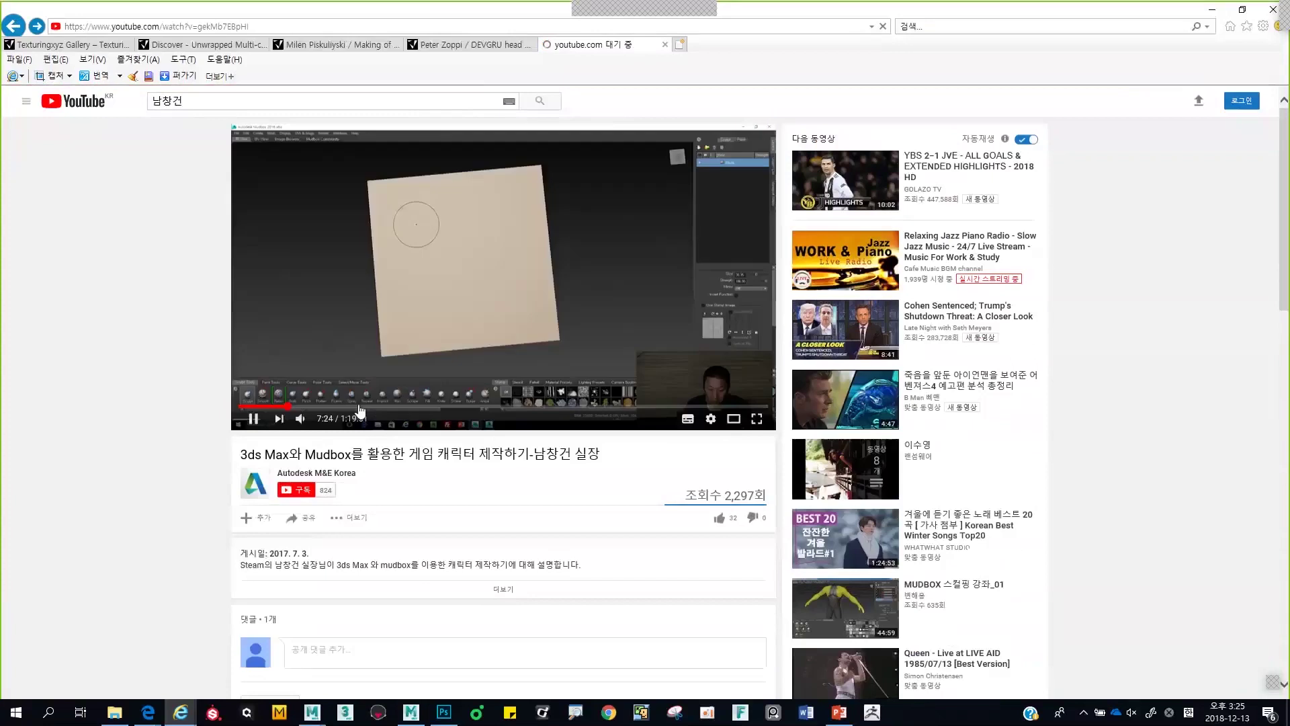
pyautogui.click(387, 408)
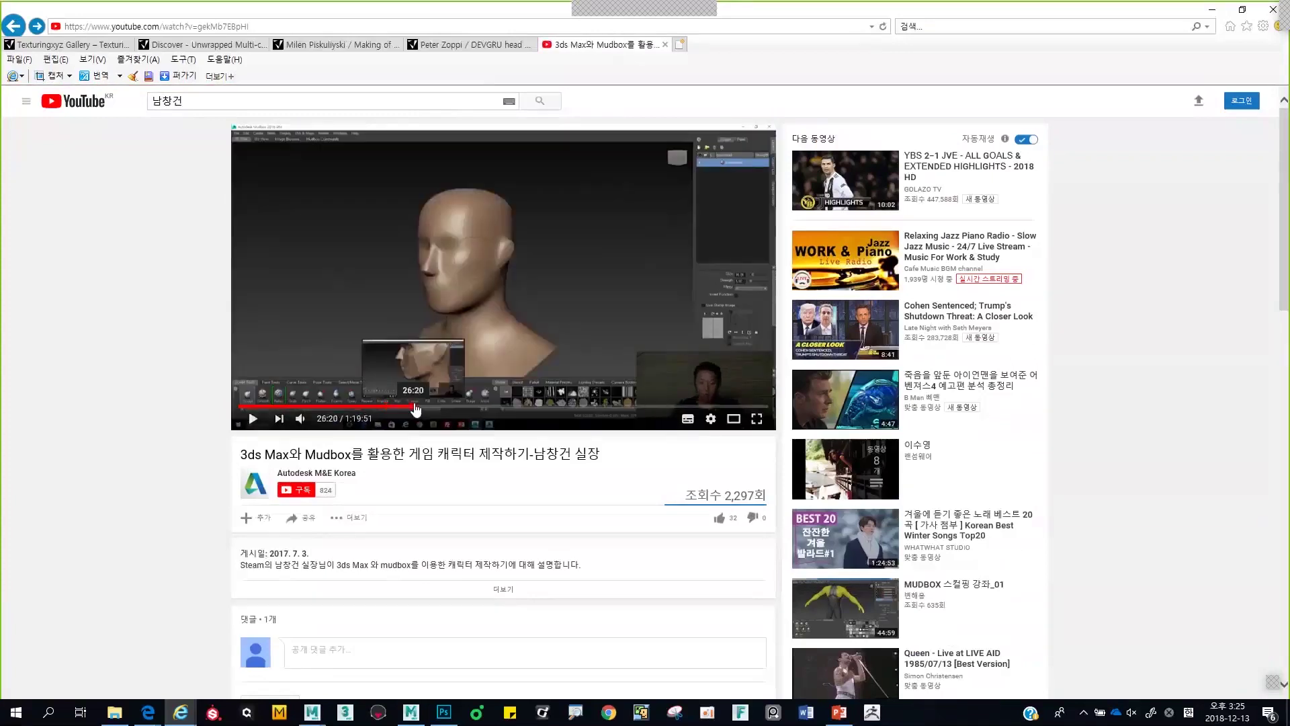
pyautogui.click(414, 408)
pyautogui.click(539, 407)
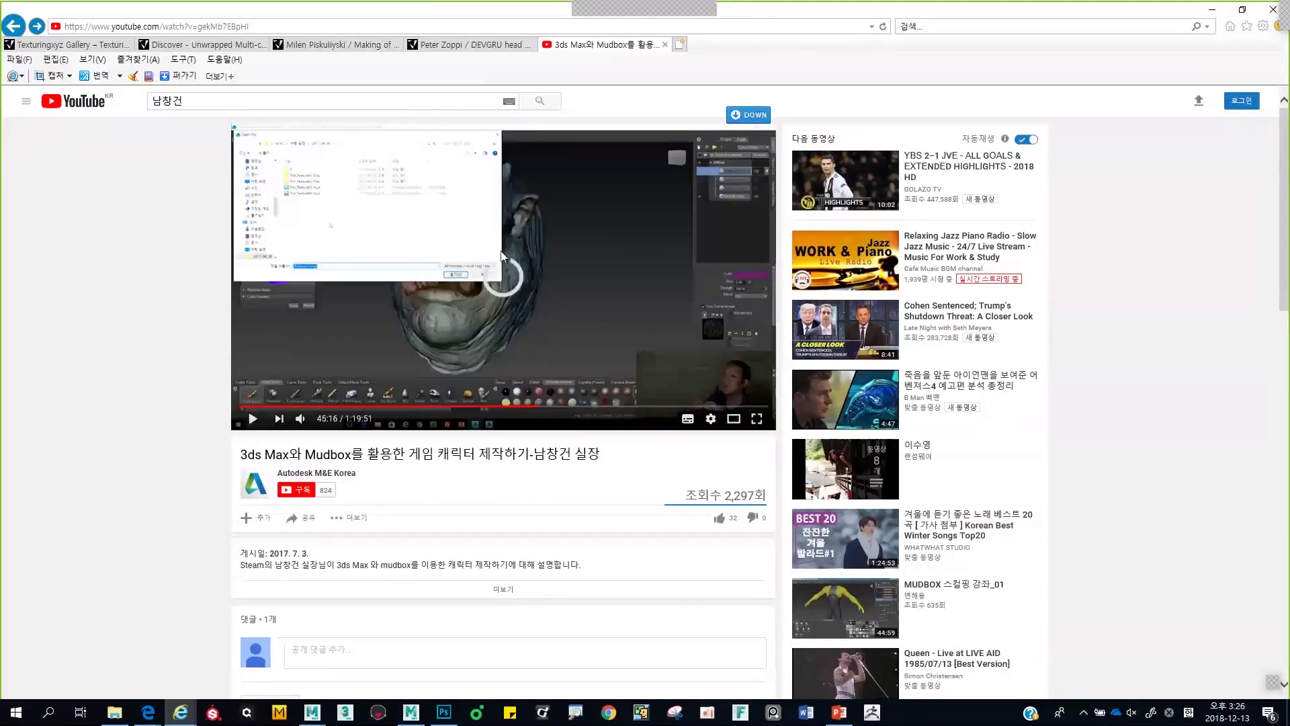
pyautogui.click(571, 407)
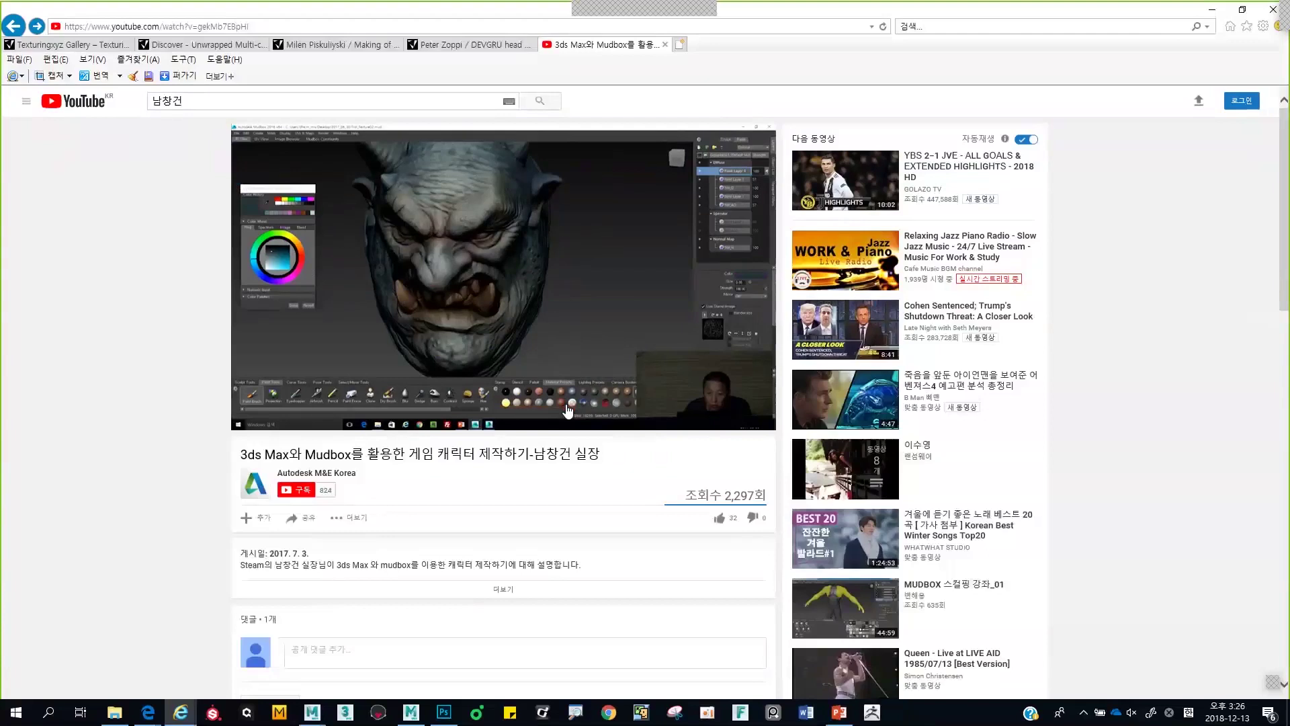
pyautogui.click(310, 427)
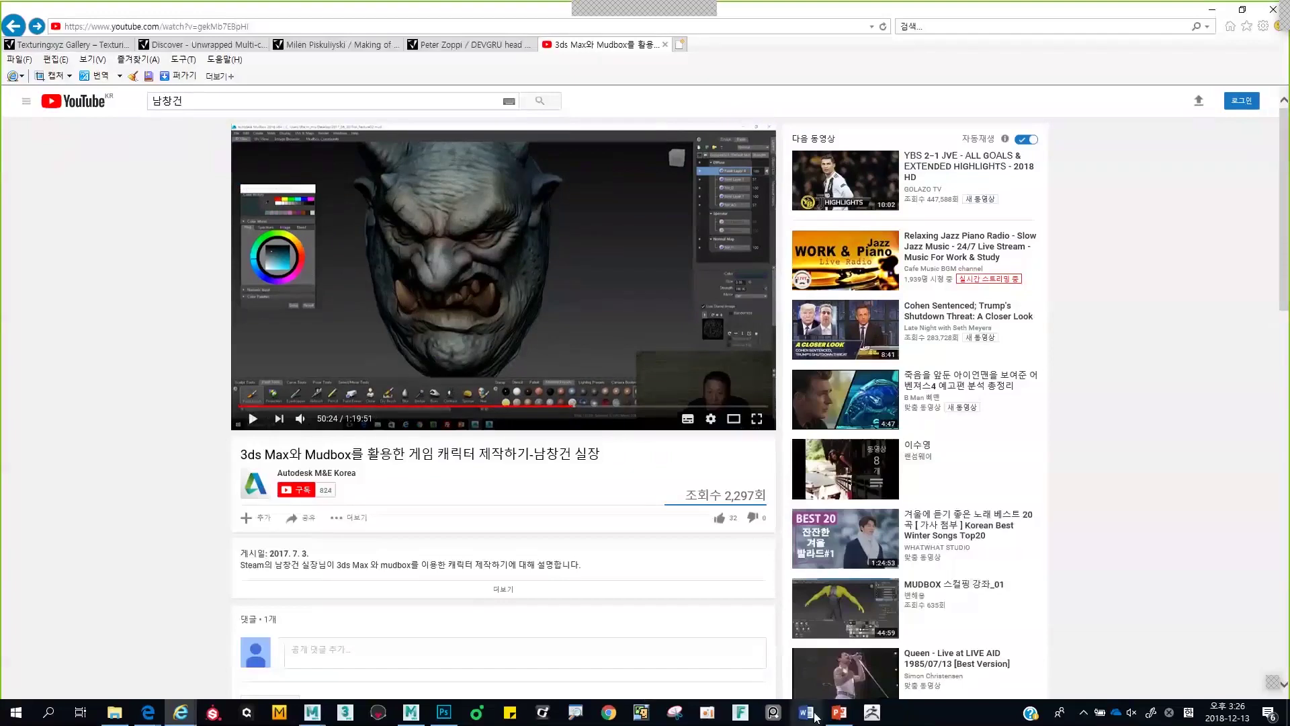
# - Switch to the skin texture presentation in PowerPoint
pyautogui.click(840, 712)
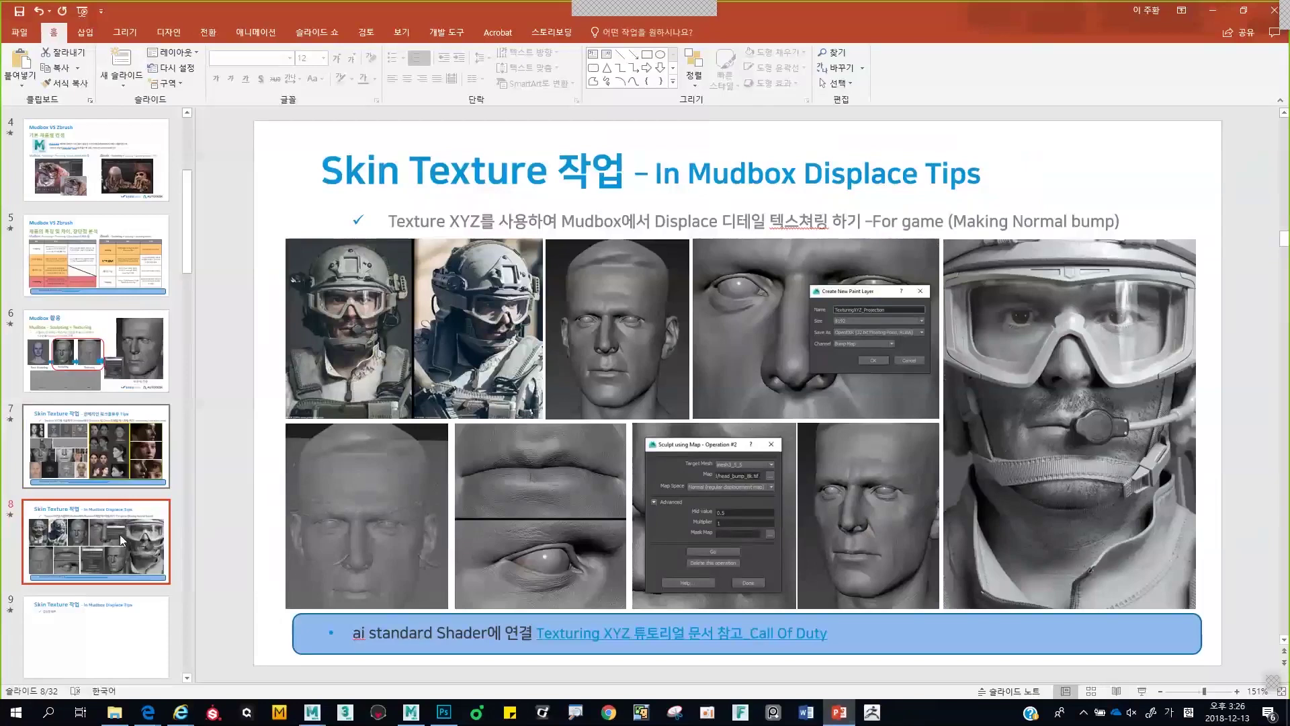